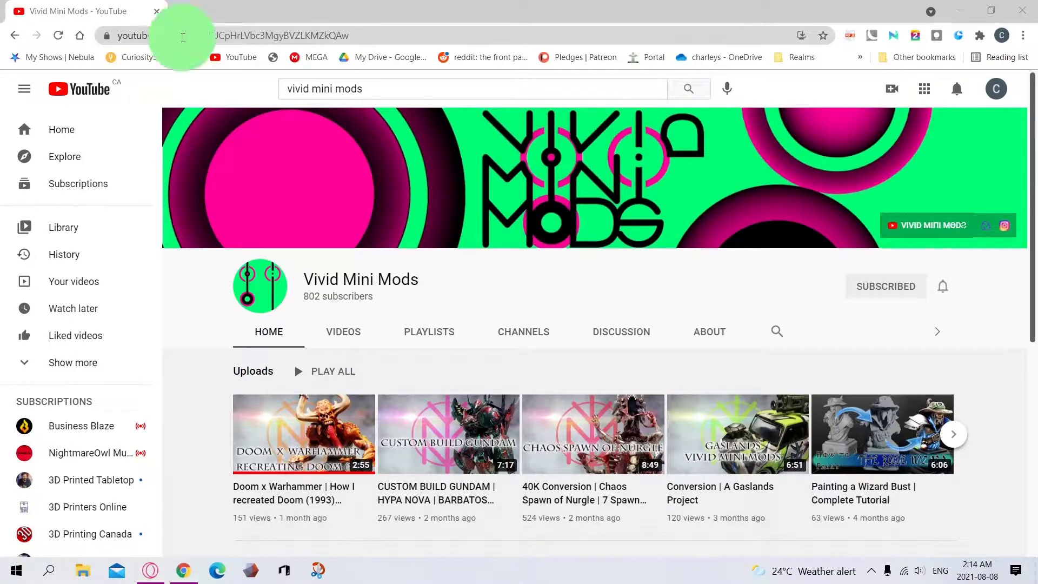
Step: Look up thingiverse from the browser's address bar
click(182, 37)
text(thini)
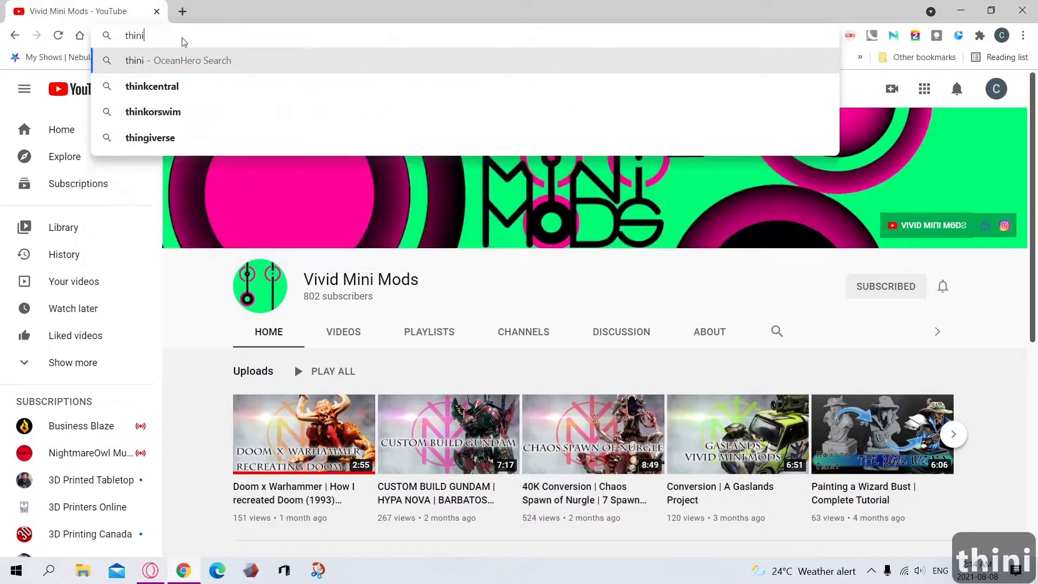
key(BackSpace)
text(gi)
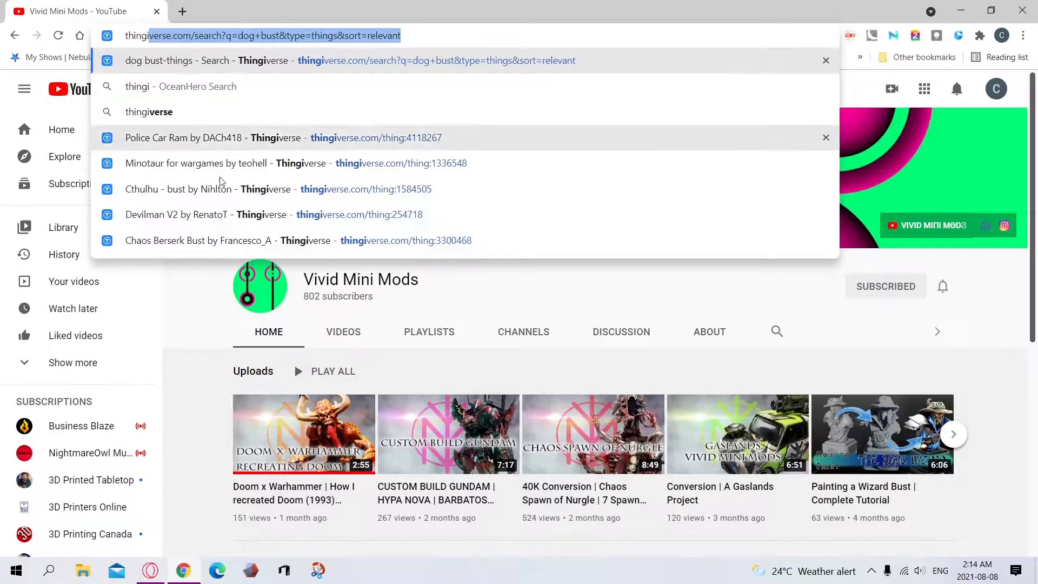
click(193, 121)
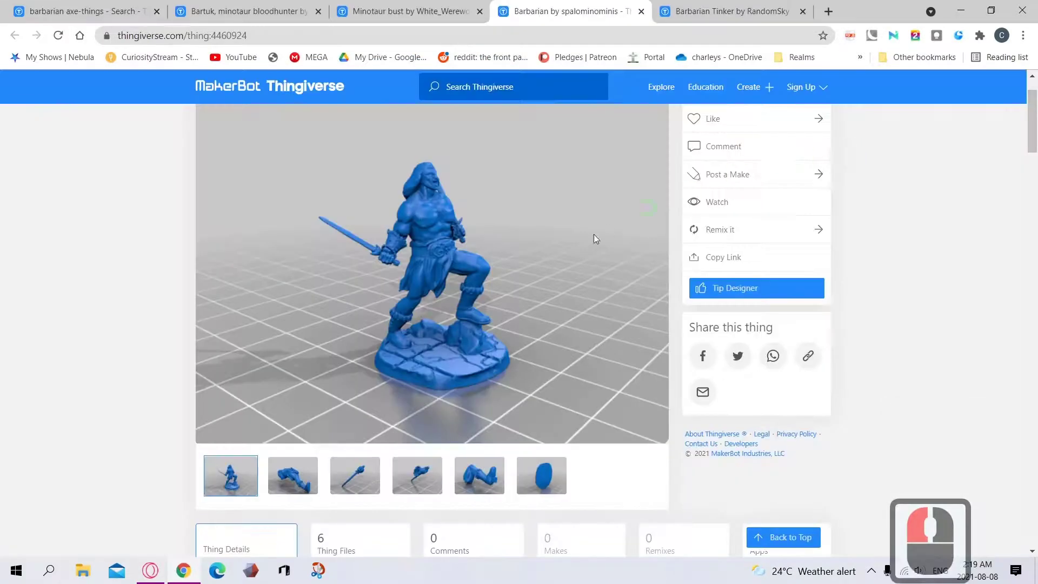
Step: Start downloading all files of the Barbarian model and create a Desktop folder named Minotaur to hold them
scroll(665, 295, up, 3)
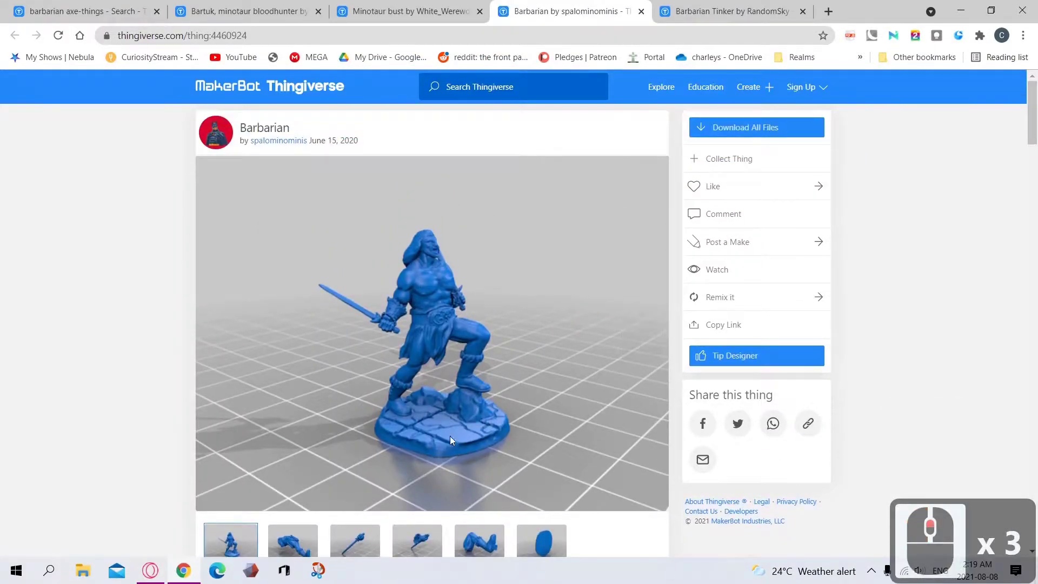
click(757, 130)
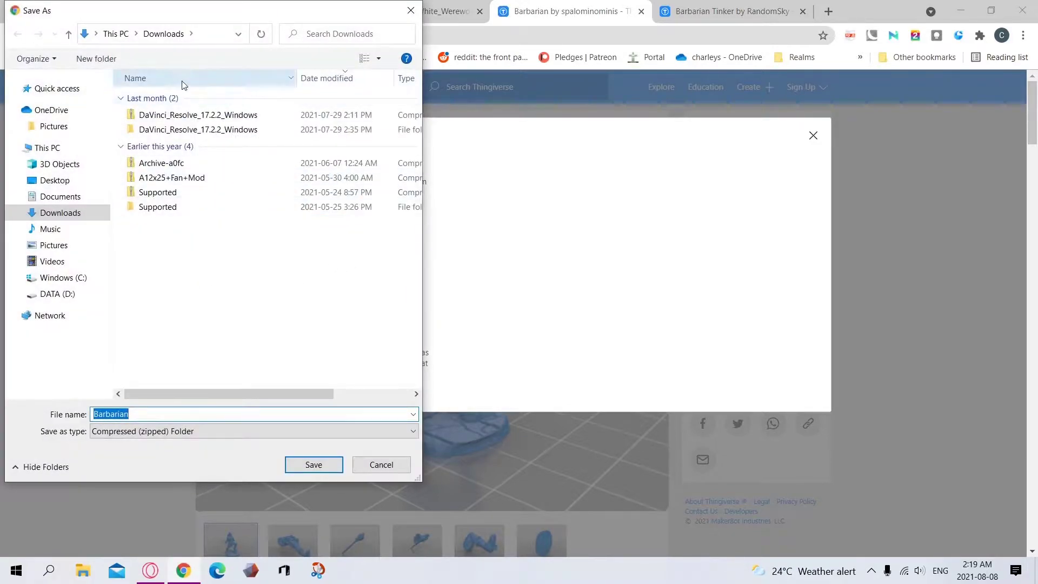
click(49, 181)
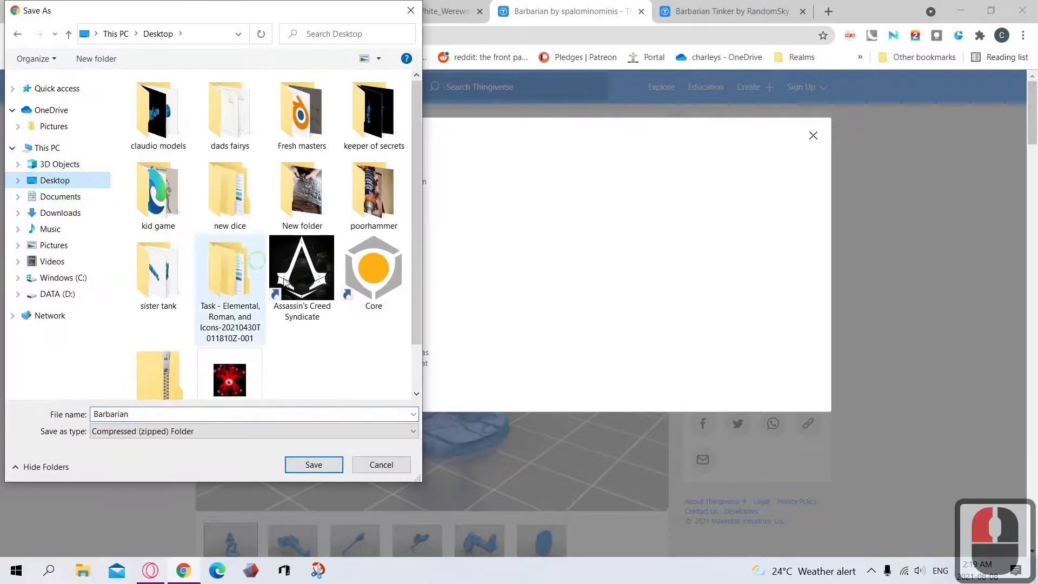
right_click(314, 369)
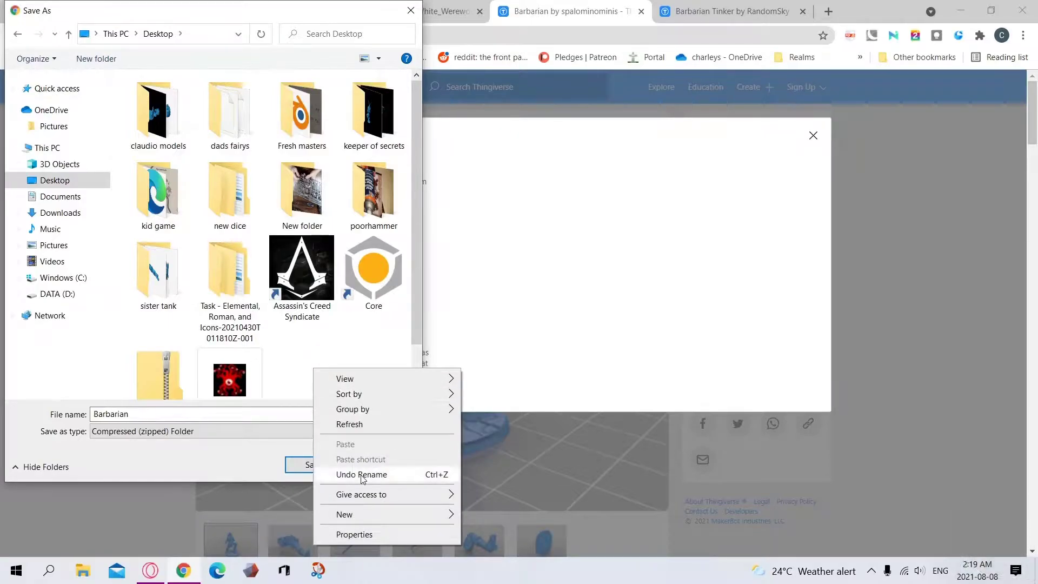
click(357, 515)
click(492, 387)
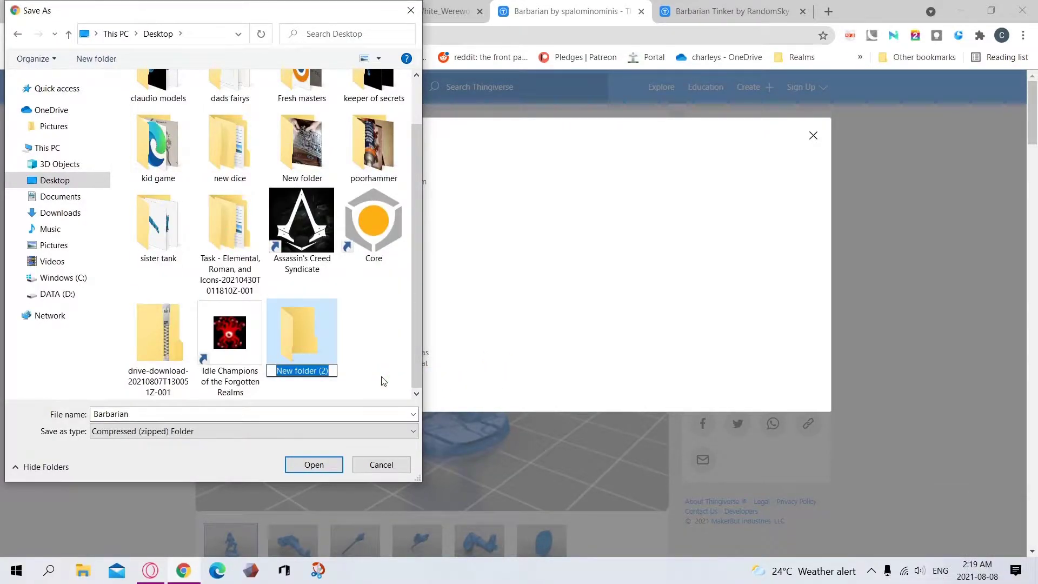
text(Minotaur)
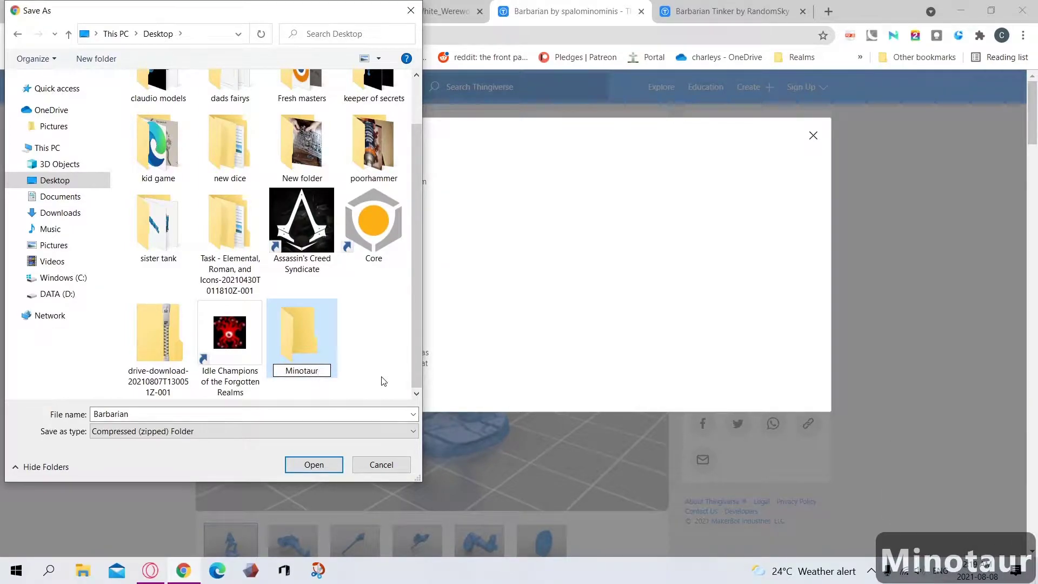
key(Return)
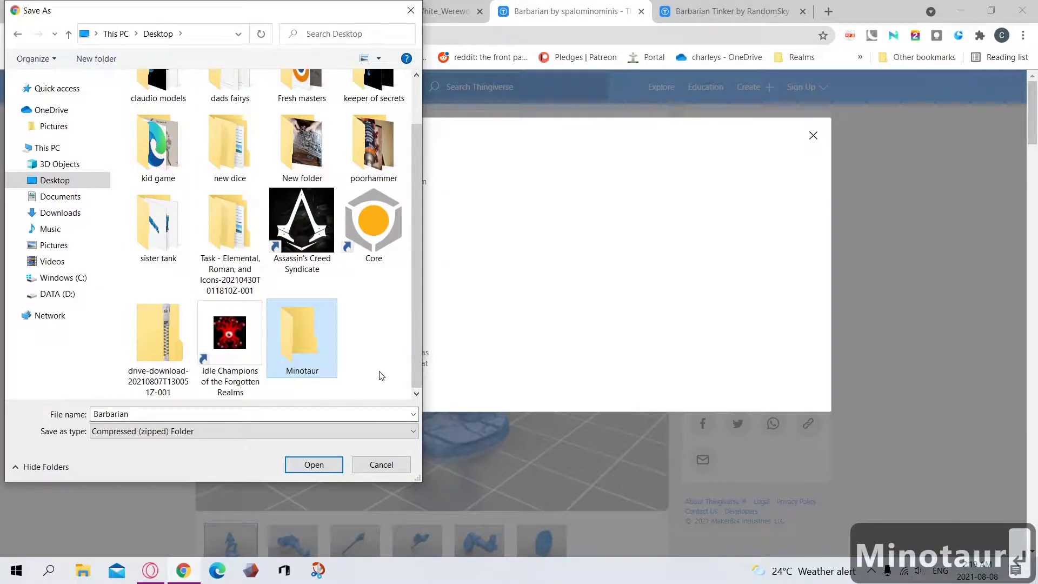
Step: Save the Barbarian zip in the Minotaur folder and close that model's page
double_click(313, 346)
triple_click(273, 415)
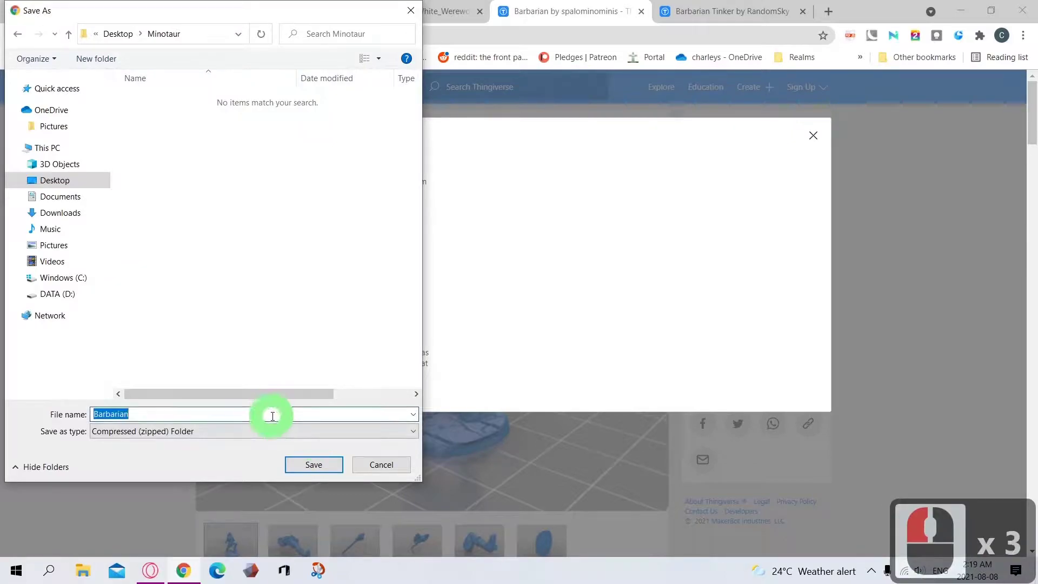
click(330, 464)
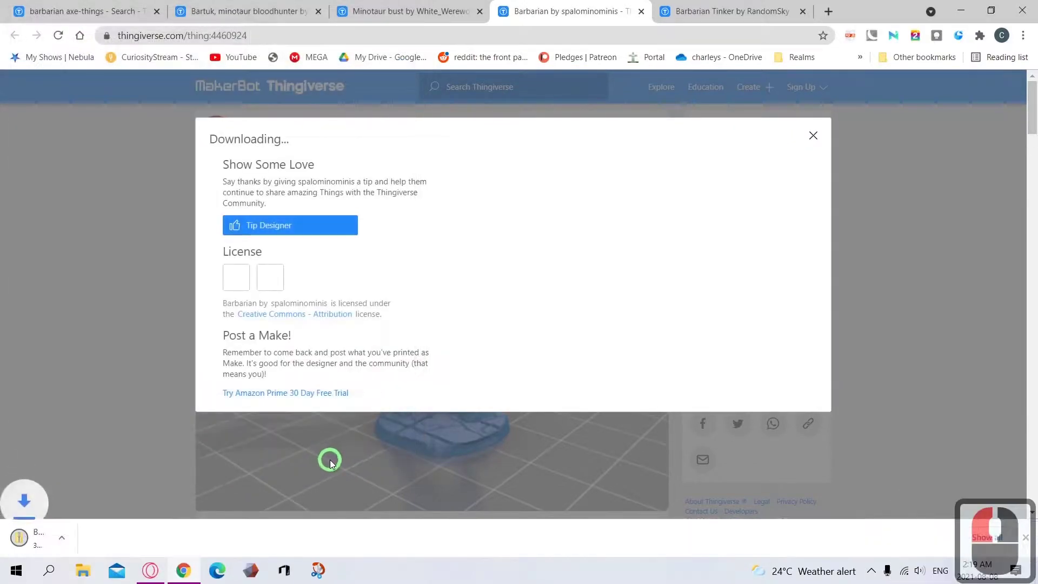
click(641, 12)
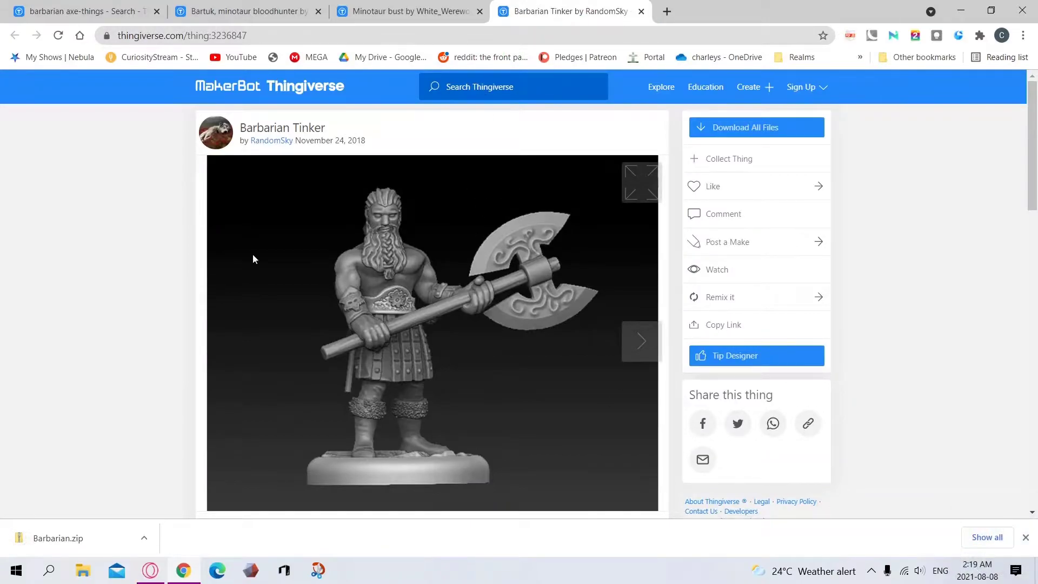
Step: Enter sword as the Thingiverse search term
click(490, 87)
text(swords)
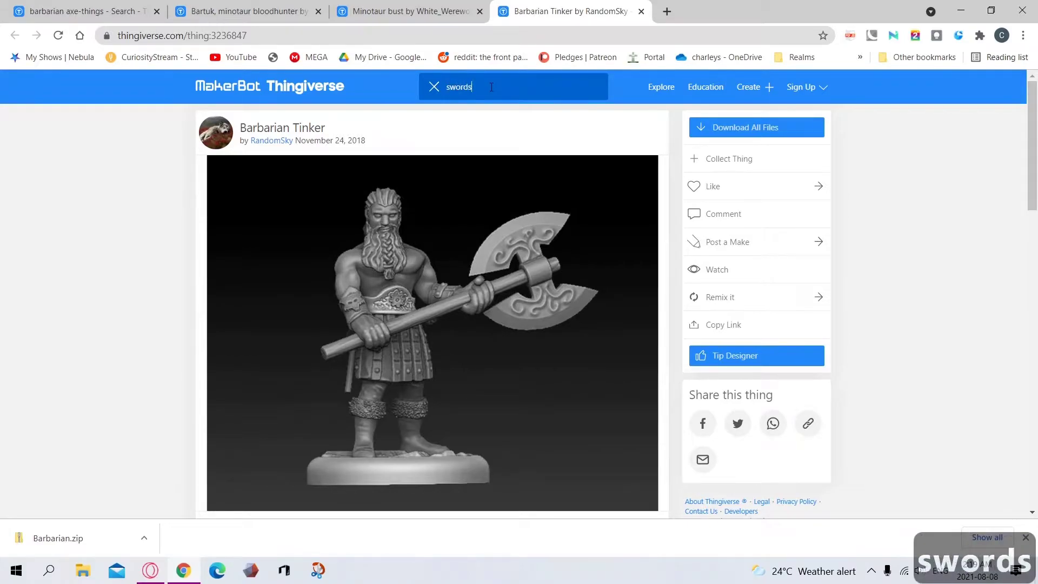
key(BackSpace)
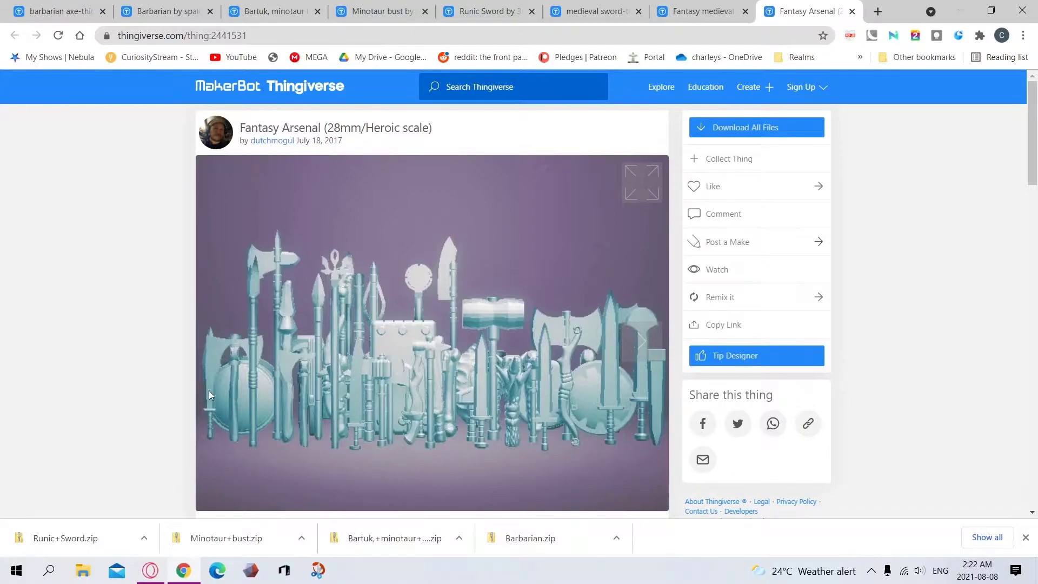
Step: Download all Fantasy Arsenal (28mm/Heroic scale) files into the Minotaur folder and close the Fantasy medieval model's page
click(752, 130)
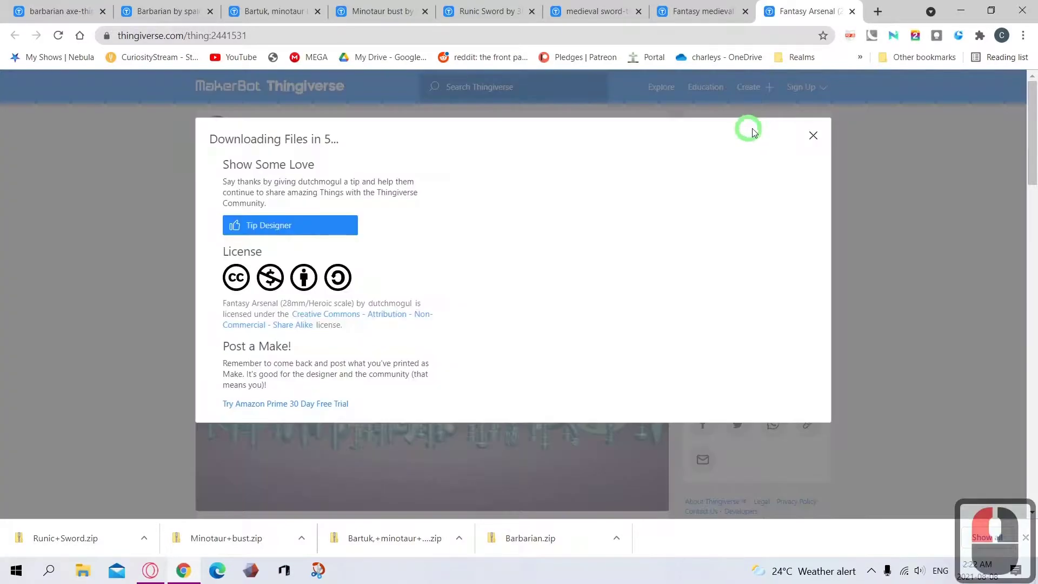
click(697, 10)
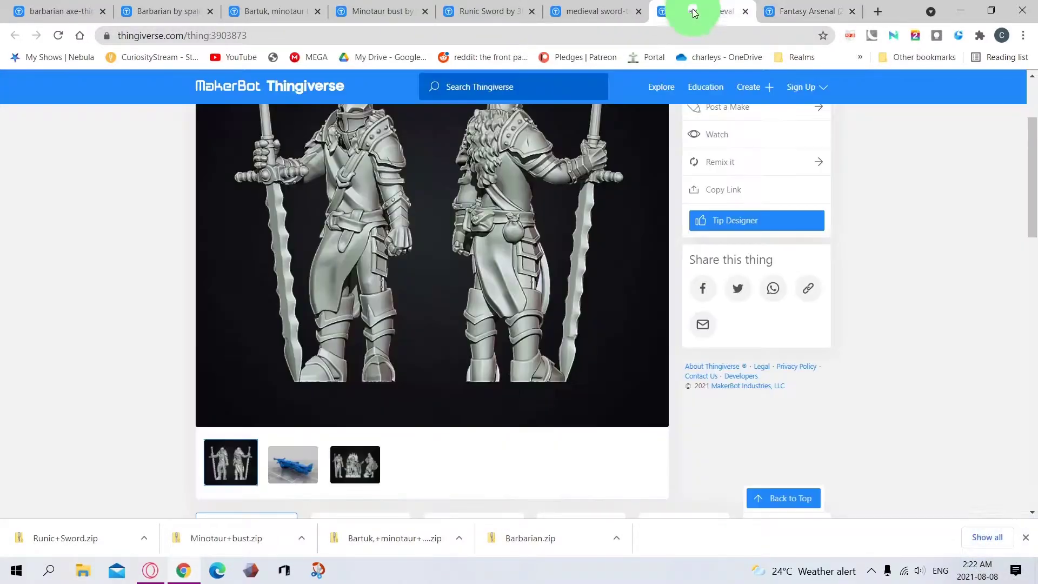
click(745, 11)
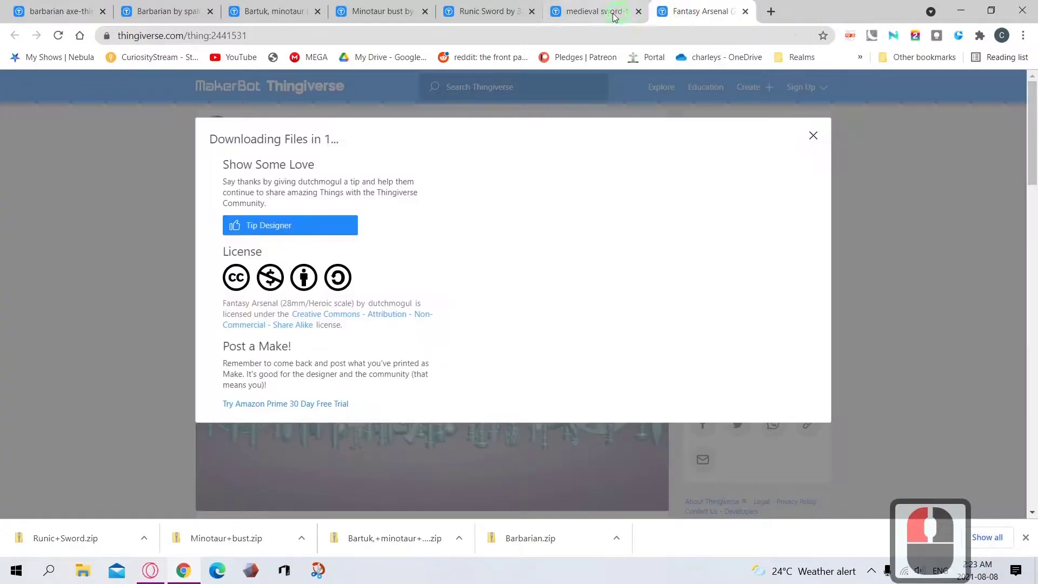
click(615, 15)
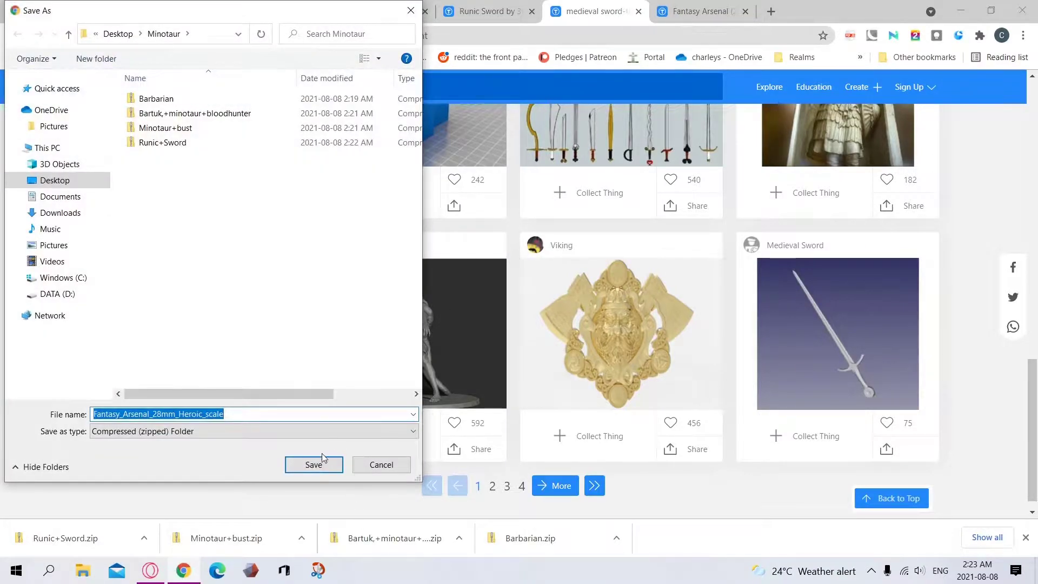
click(340, 463)
Step: Reorder the browser tabs so Fantasy Arsenal sits between Runic Sword and the medieval sword search
click(576, 11)
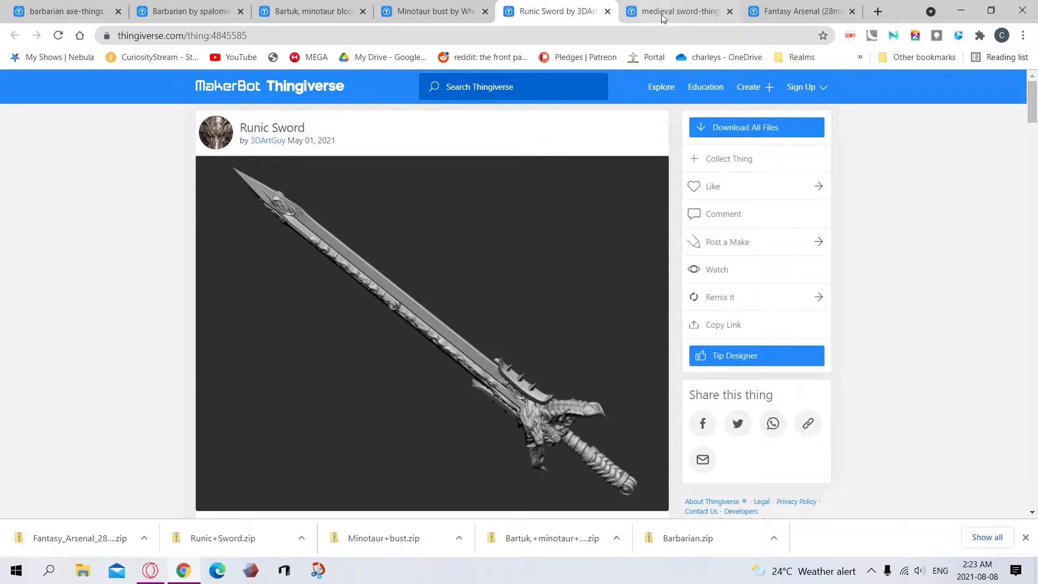
click(697, 11)
drag(770, 17, 657, 21)
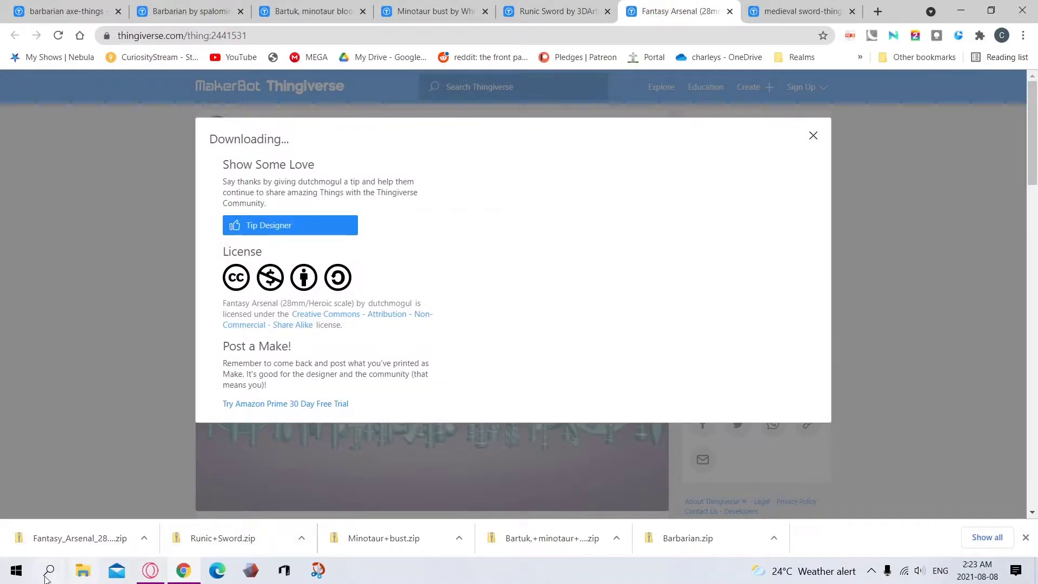
Step: Show the folder containing the Fantasy_Arsenal_28mm_Heroic_scale zip in File Explorer and widen its window
click(83, 569)
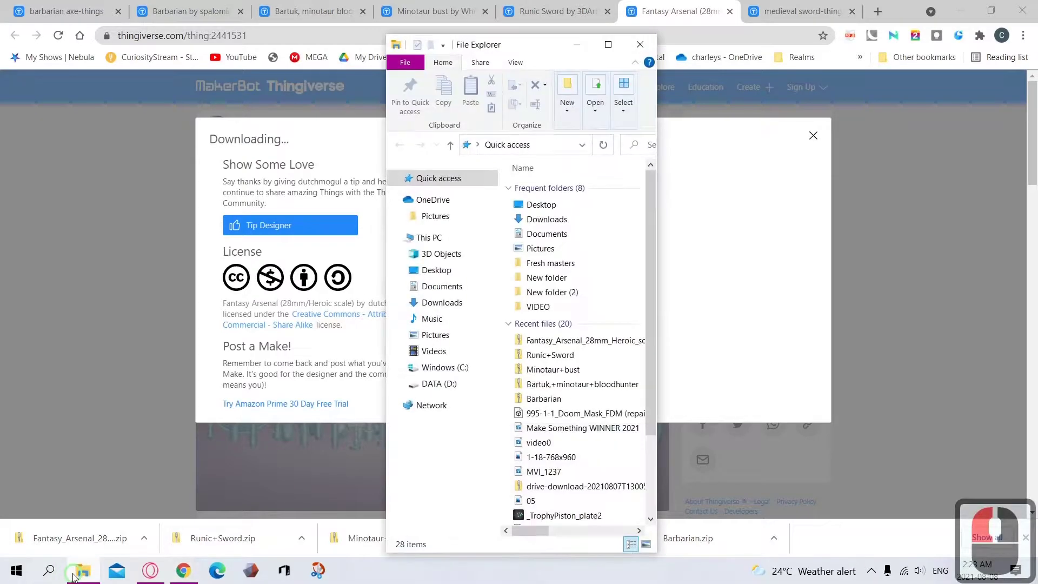
right_click(548, 349)
click(601, 316)
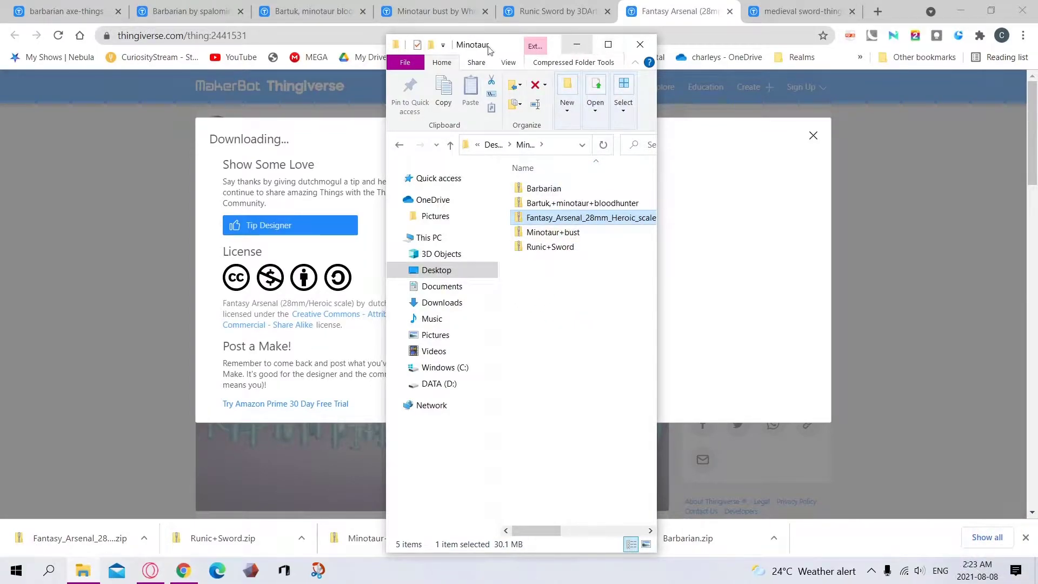
drag(387, 97, 79, 97)
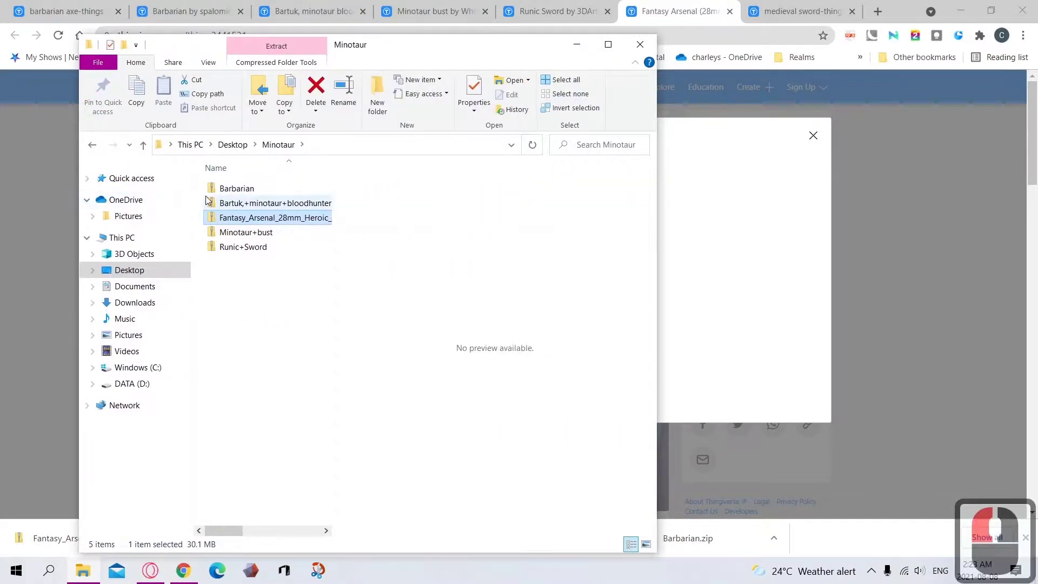
Step: Extract the five zip archives into their own separate folders with 7-Zip and delete the original zips
drag(266, 287, 225, 176)
right_click(246, 229)
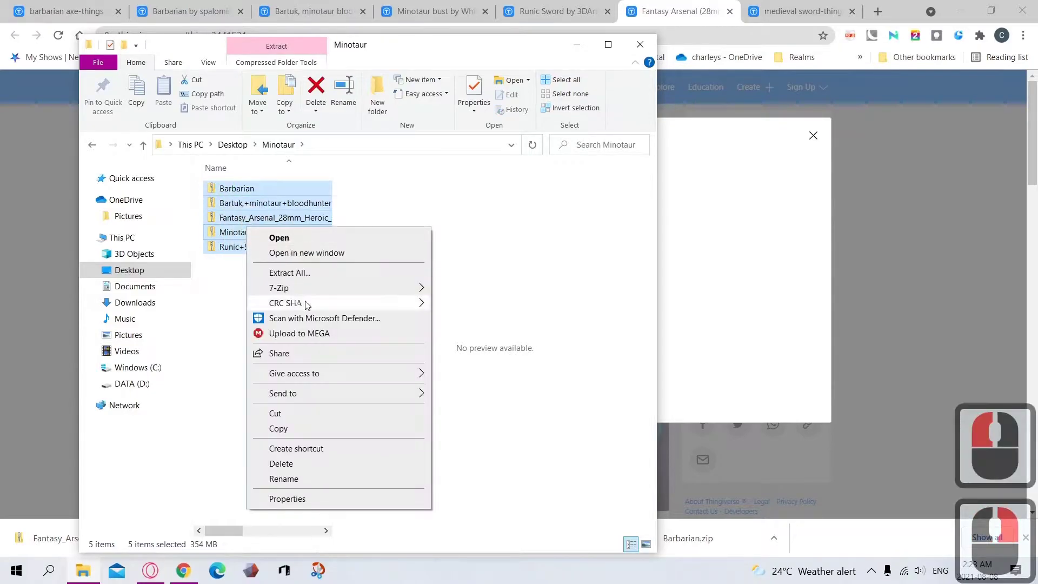
click(309, 288)
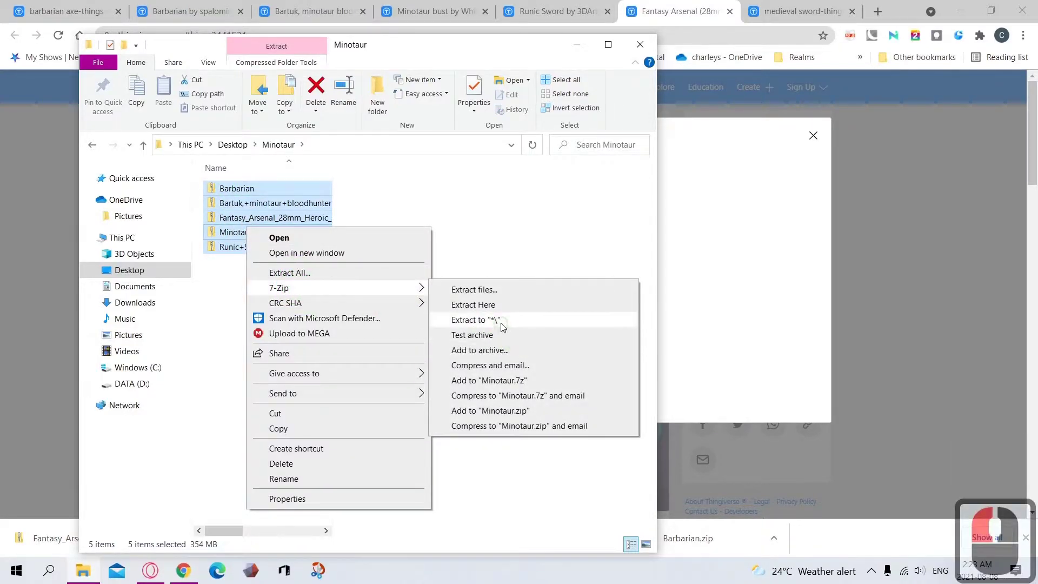
click(501, 320)
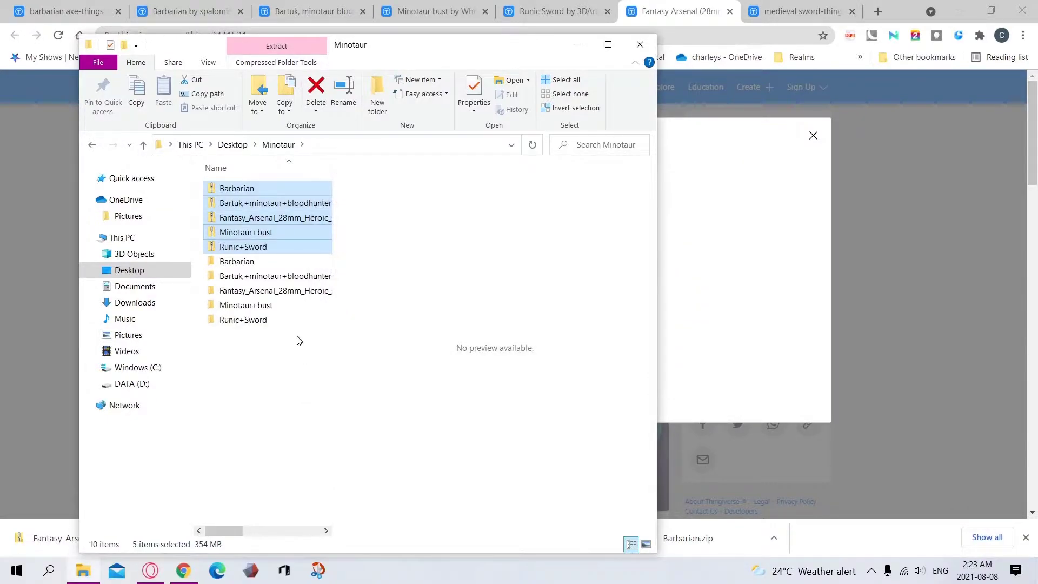
click(317, 91)
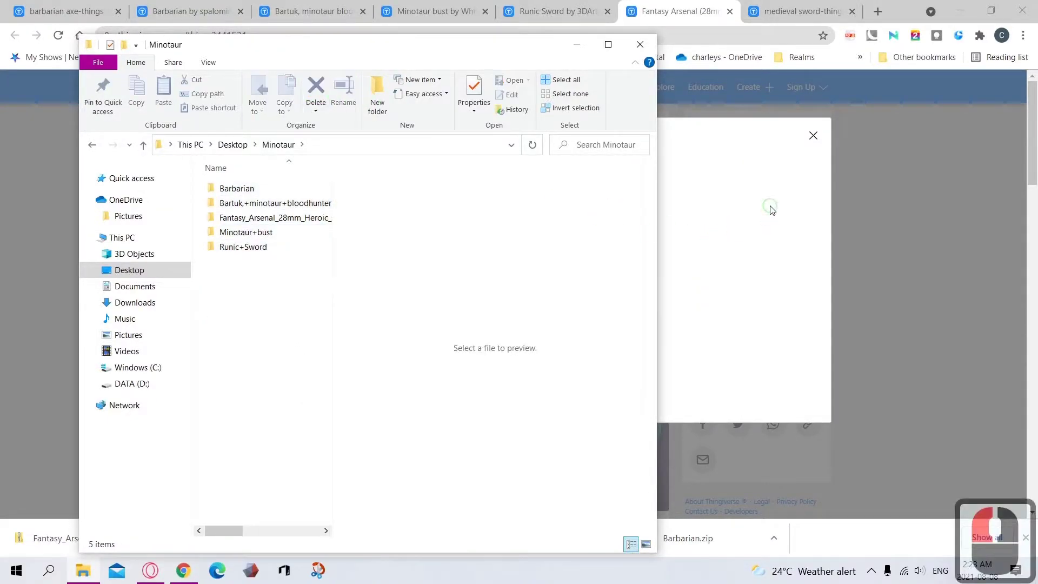
Step: Dismiss the Fantasy Arsenal download message and minimize the browser, leaving the Minotaur folder window repositioned on the desktop
click(771, 210)
click(813, 136)
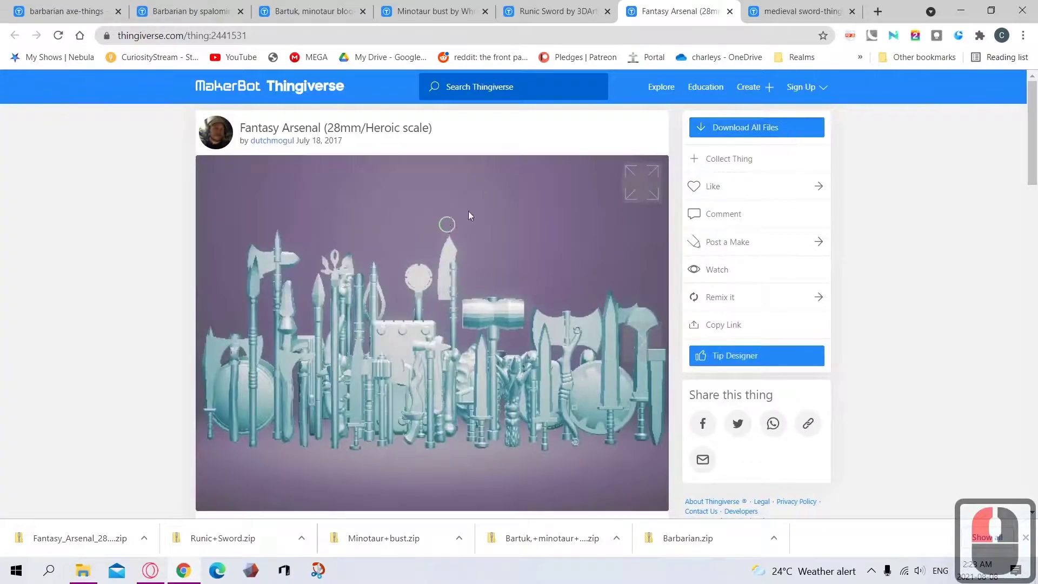
click(962, 12)
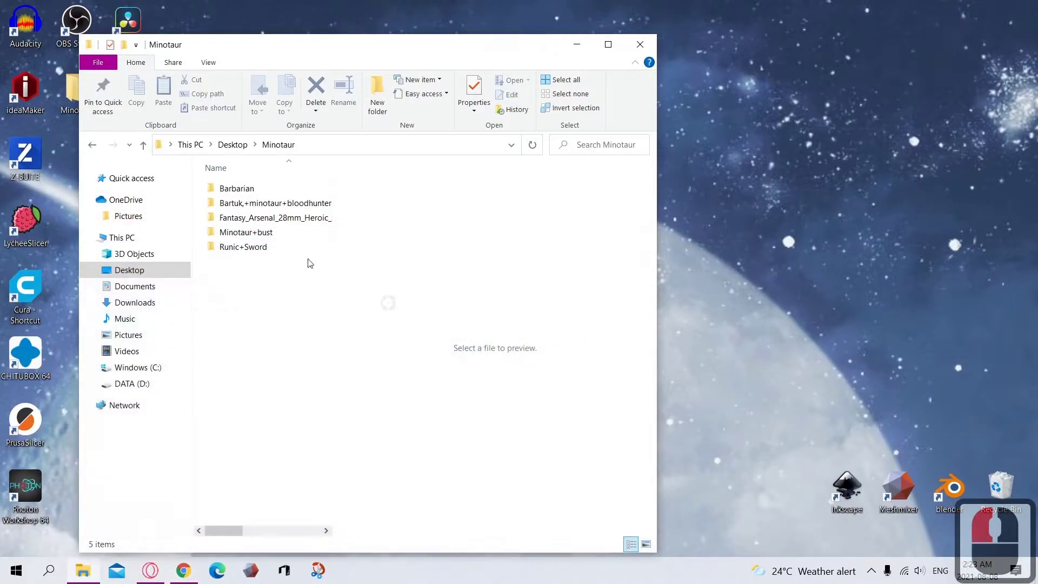
drag(482, 42, 587, 22)
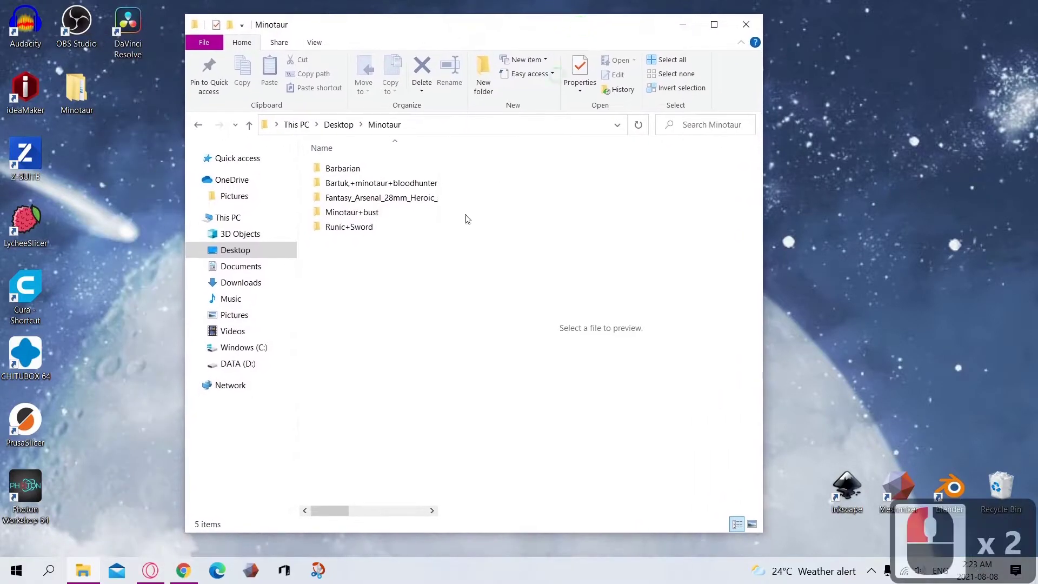
Step: Open the files folder inside Barbarian and preview the barbarian_1piece and base models
double_click(349, 169)
double_click(357, 168)
click(361, 172)
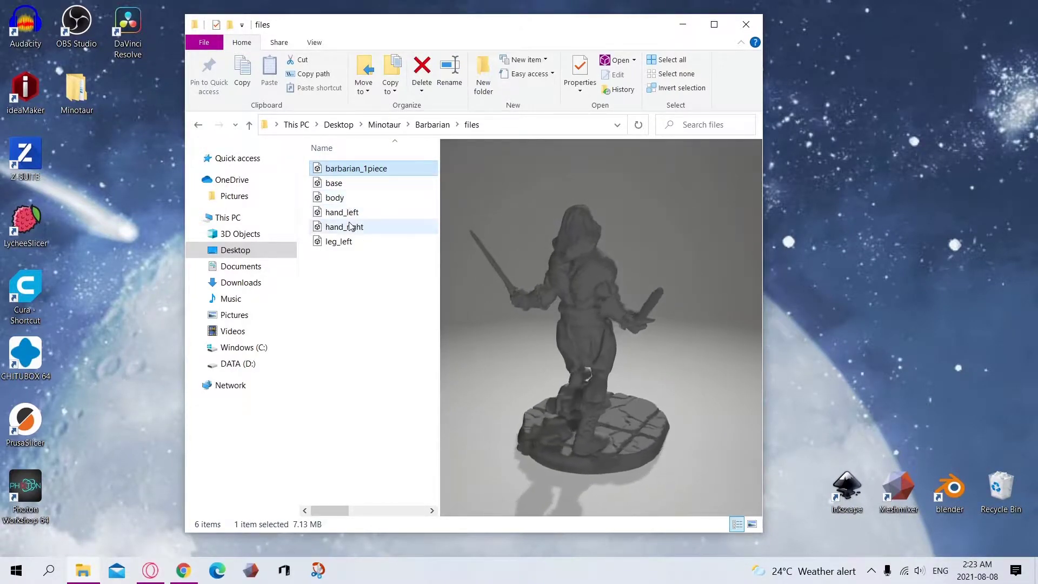
click(339, 183)
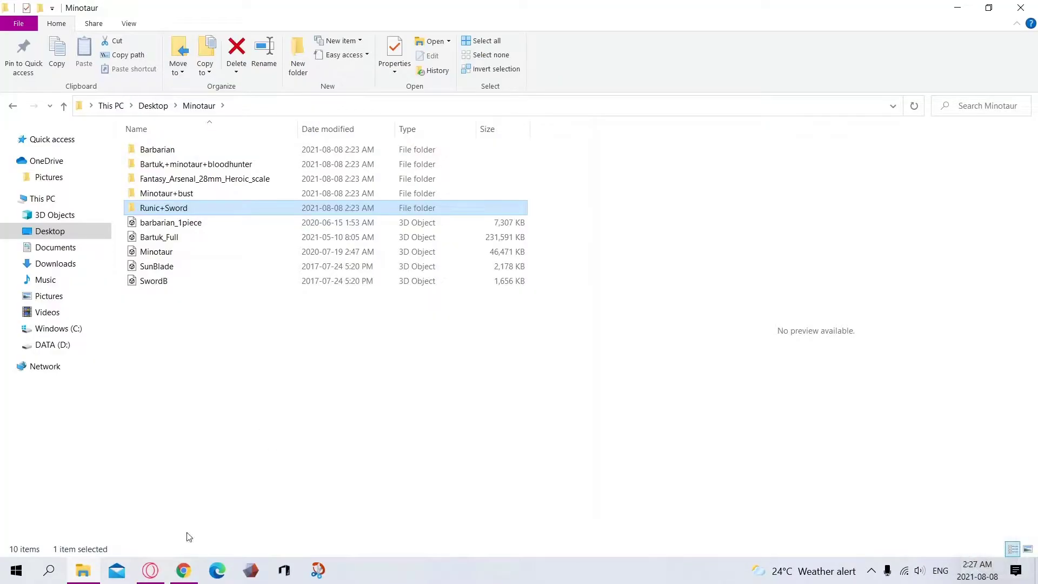
Step: Open 3D Builder and start a new empty scene
click(284, 571)
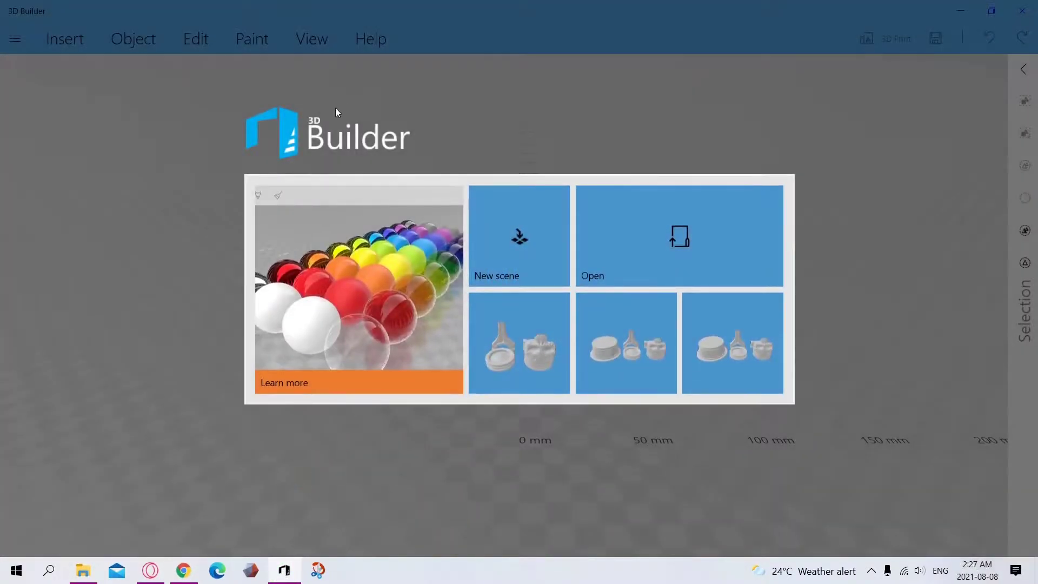
click(49, 571)
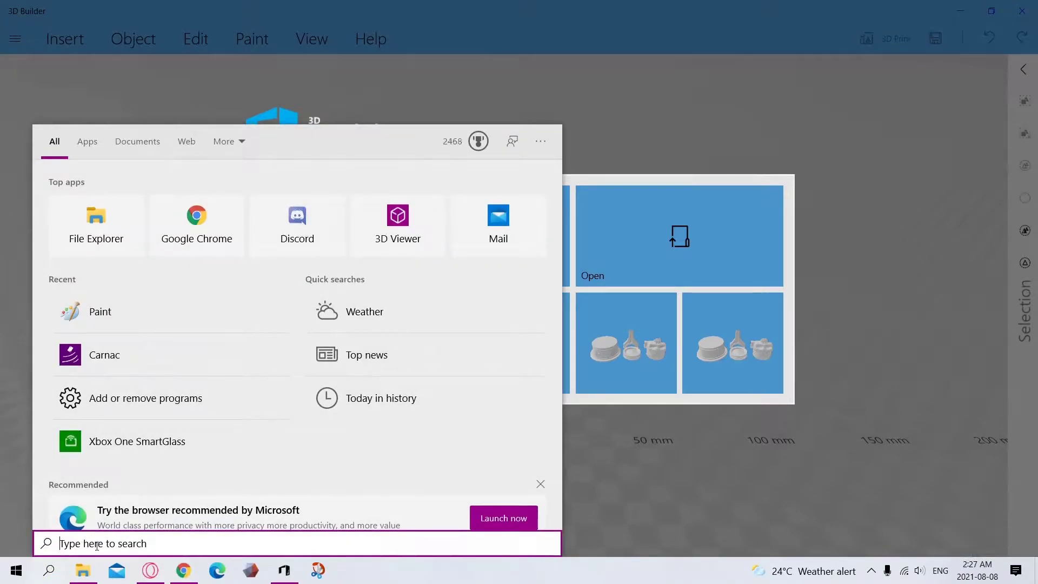
text(3d)
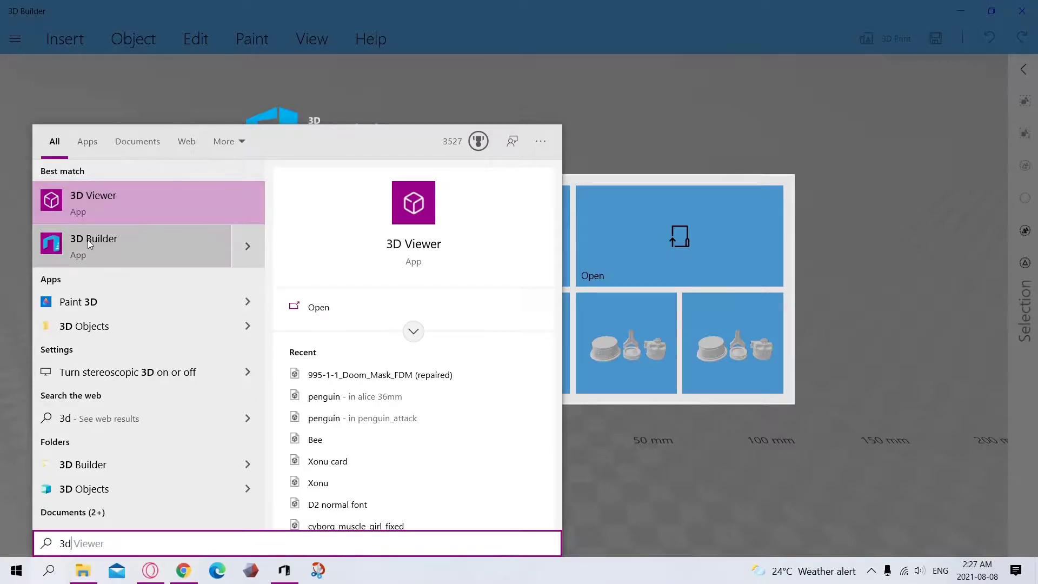
click(648, 163)
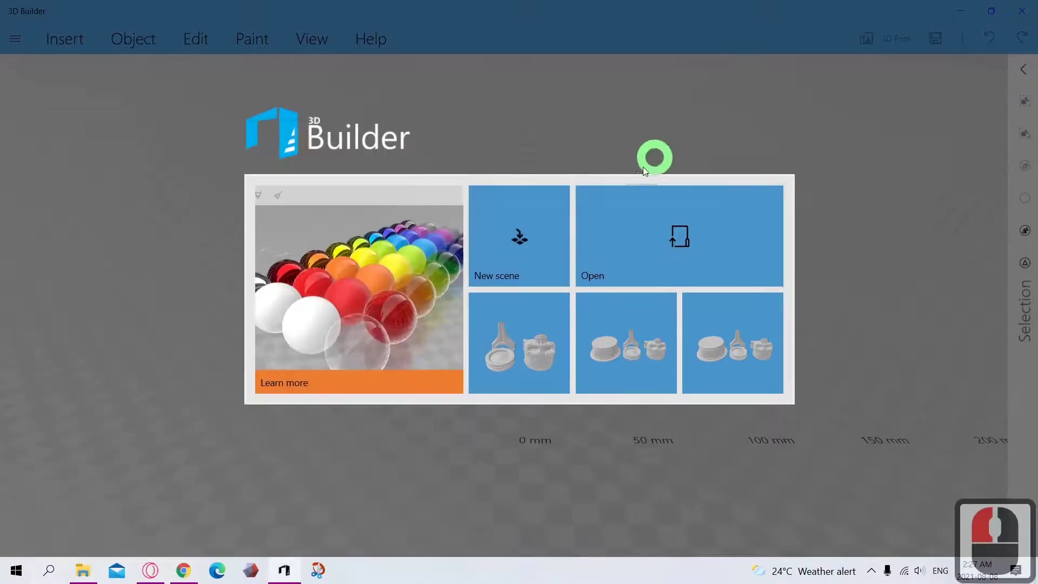
click(518, 254)
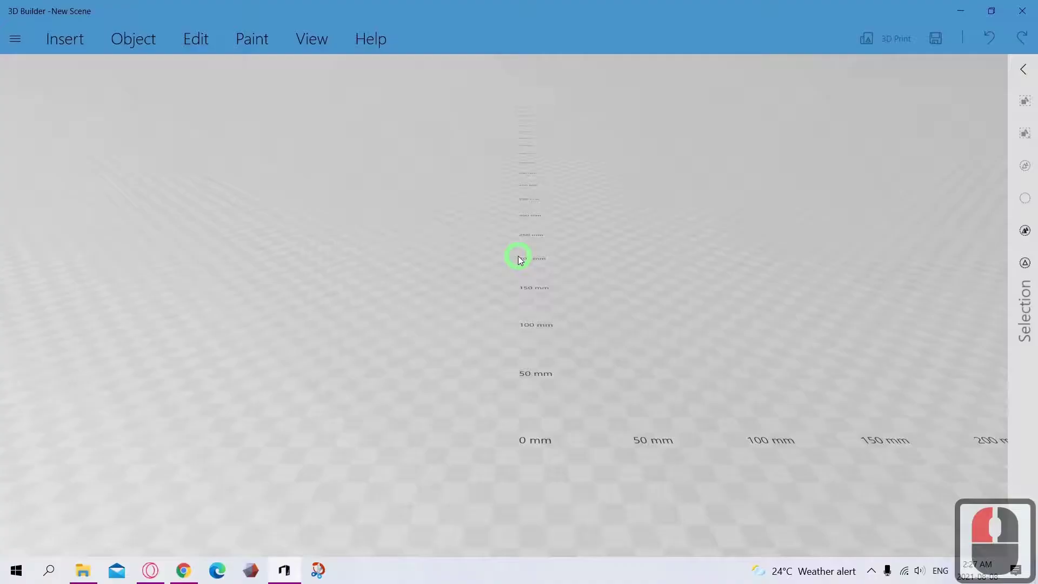
Step: Import the five 3D files from the Minotaur folder into the scene together in millimetres, minimizing the folder window
middle_drag(647, 271, 458, 311)
right_drag(623, 268, 344, 320)
right_drag(611, 224, 426, 277)
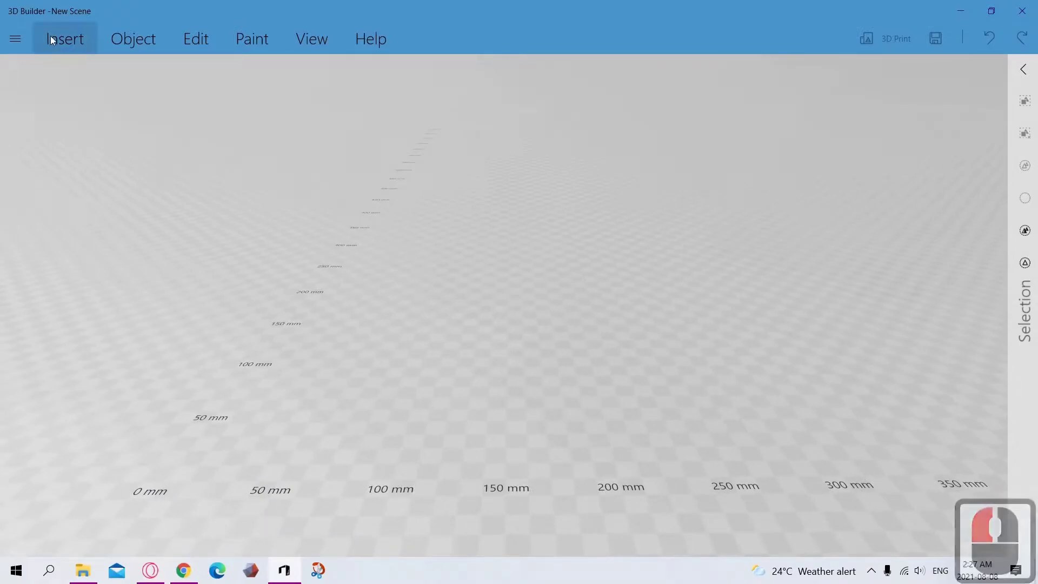
click(86, 566)
drag(179, 342, 157, 228)
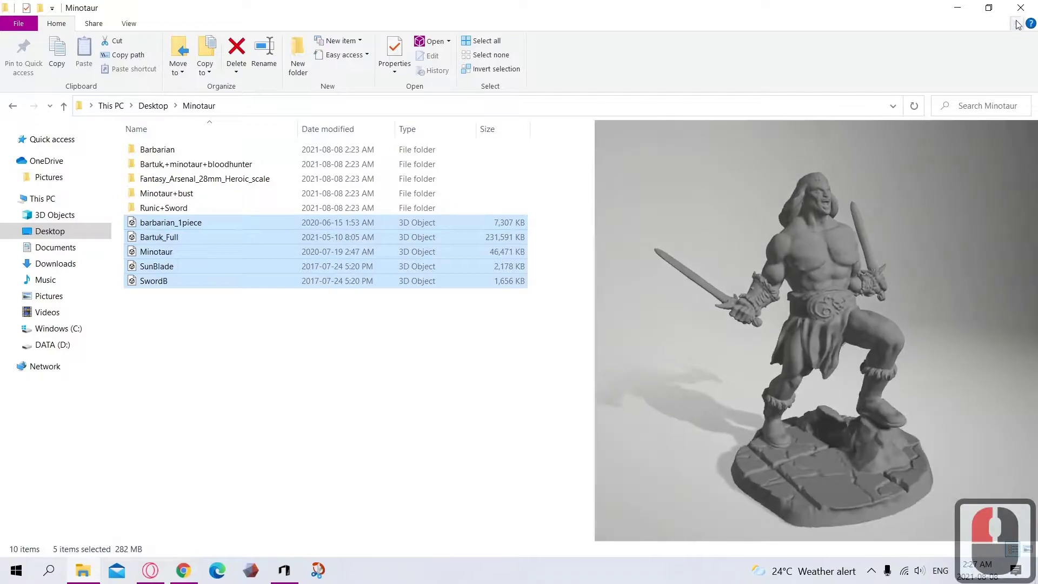
click(989, 7)
drag(465, 300, 923, 298)
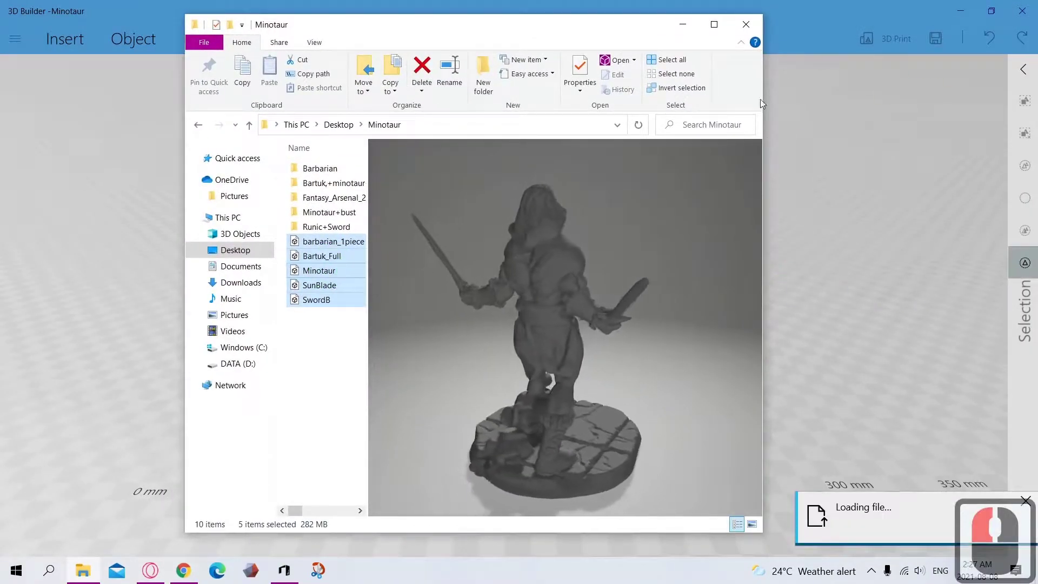
click(683, 24)
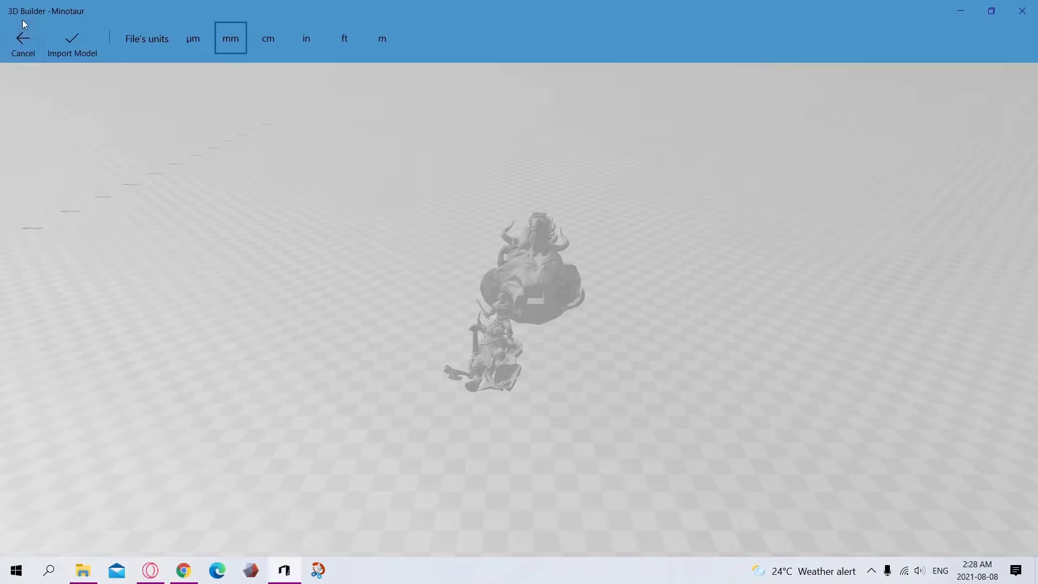
click(76, 53)
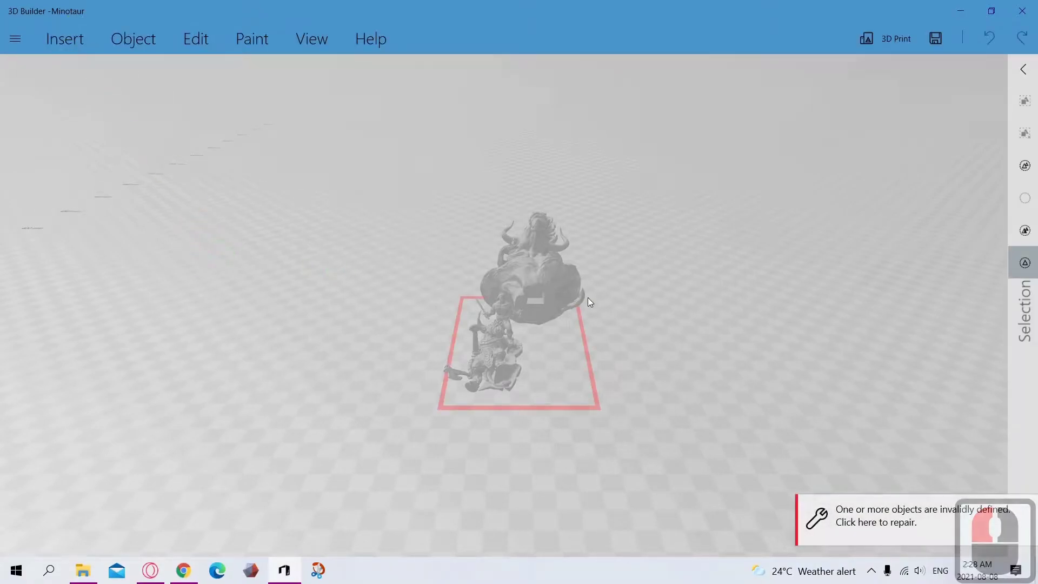
Step: Try to repair the invalidly defined objects
click(880, 516)
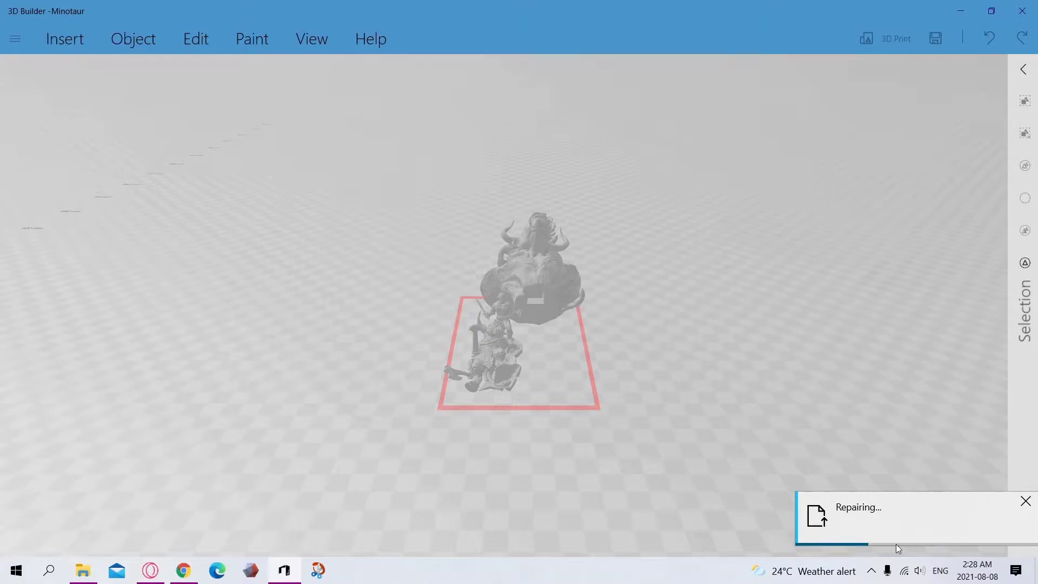
click(1021, 506)
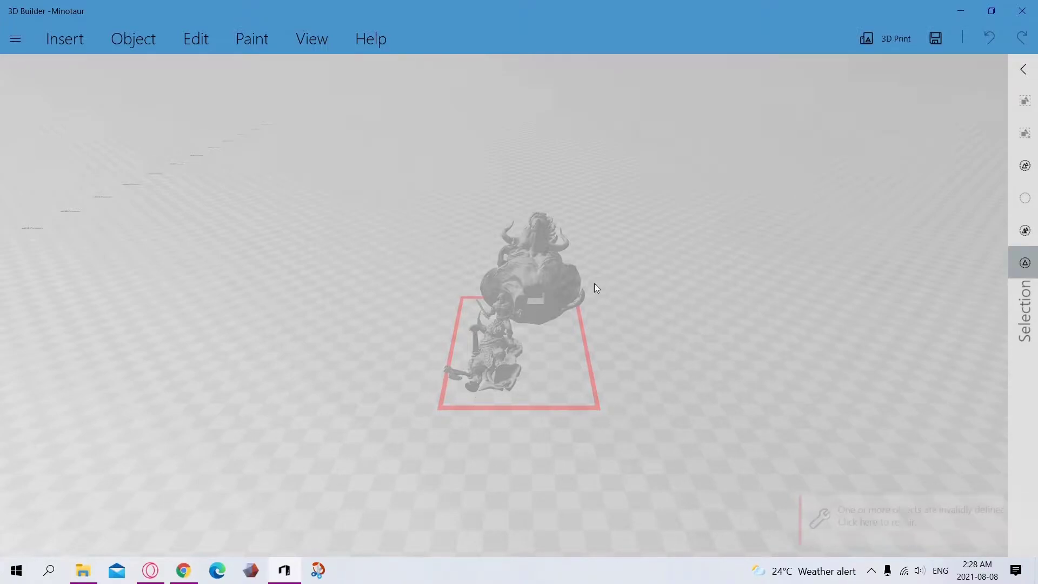
Step: Select all the imported models and move them together near the grid origin, to about X 96 and Y 95 mm
scroll(600, 373, down, 4)
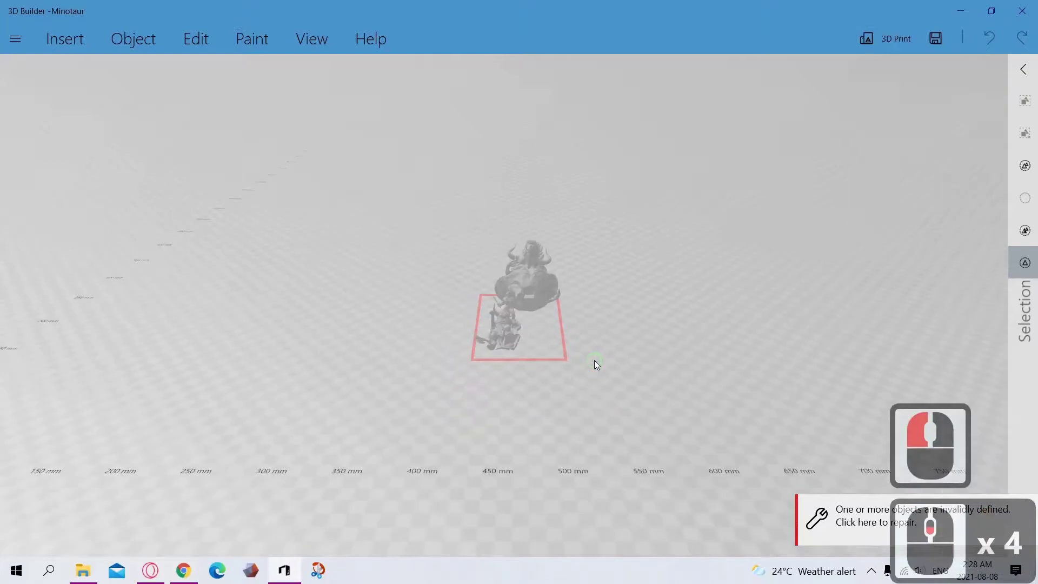
drag(734, 280, 524, 331)
double_click(525, 329)
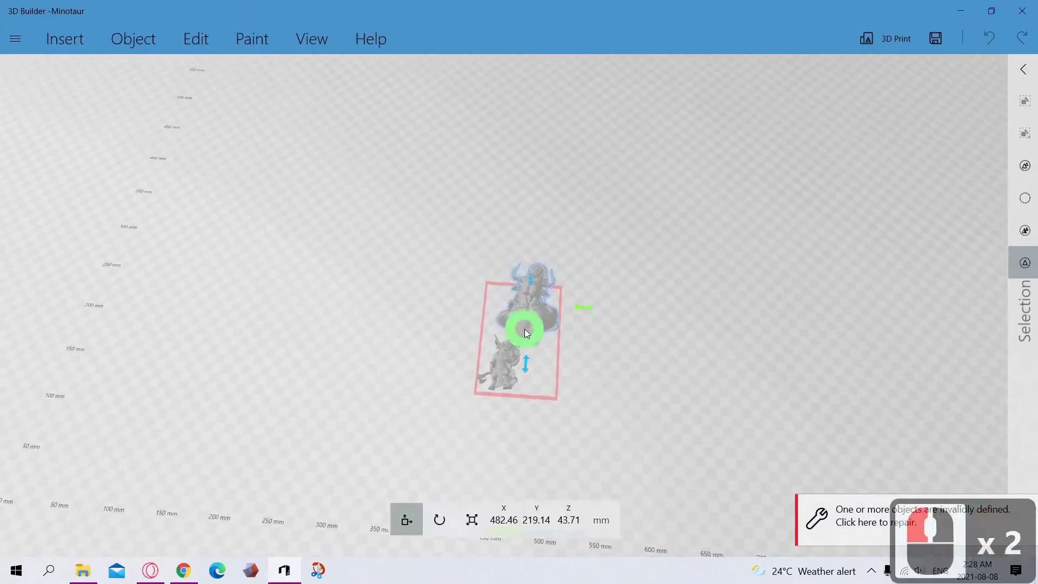
key(ctrl+a)
drag(523, 320, 105, 427)
right_drag(253, 436, 604, 453)
scroll(515, 427, up, 5)
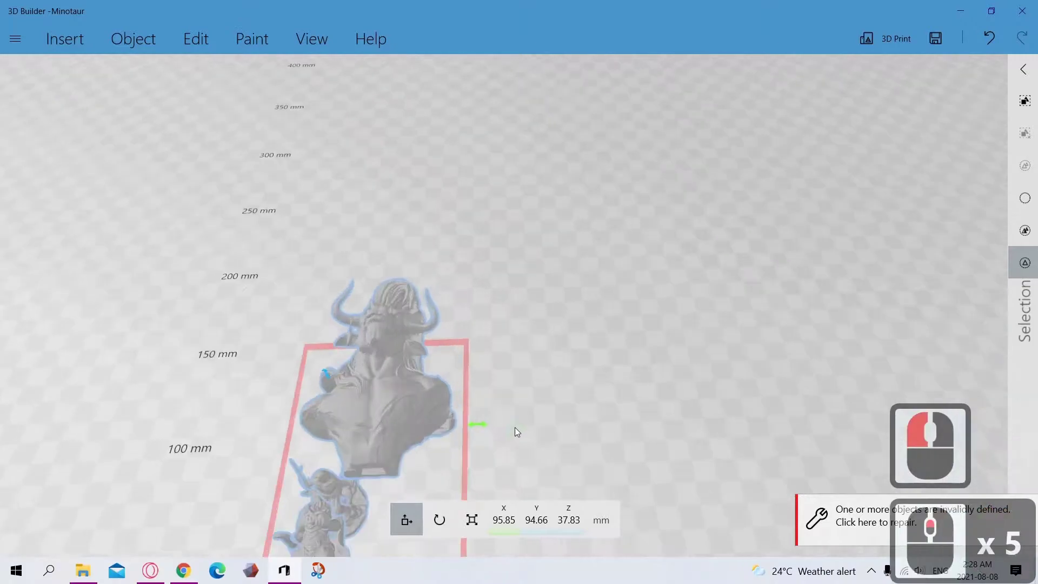
right_drag(640, 225, 634, 400)
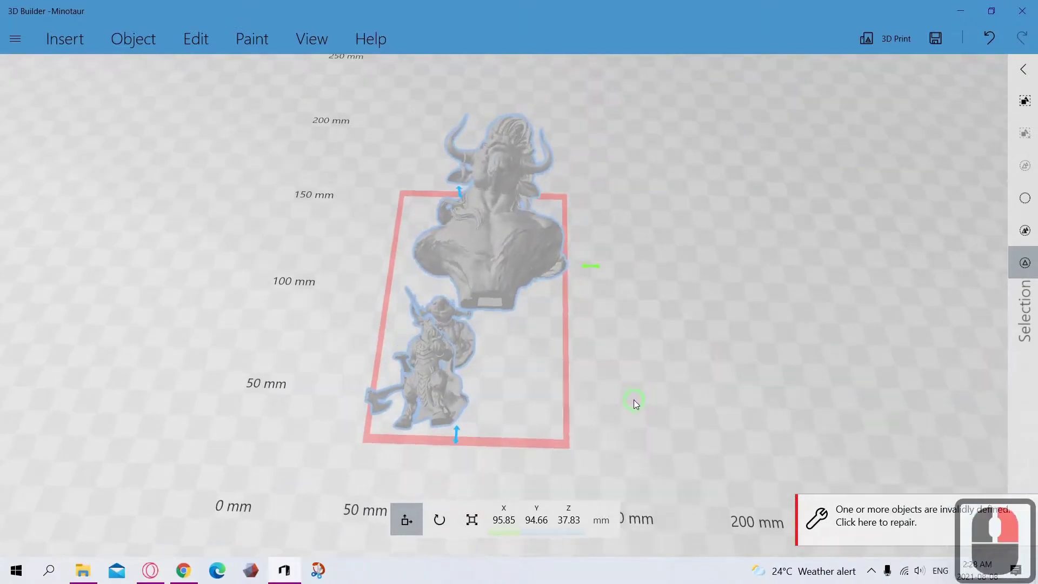
Step: Rotate all the selected models upright by setting their roll to 90 degrees
click(446, 522)
click(521, 522)
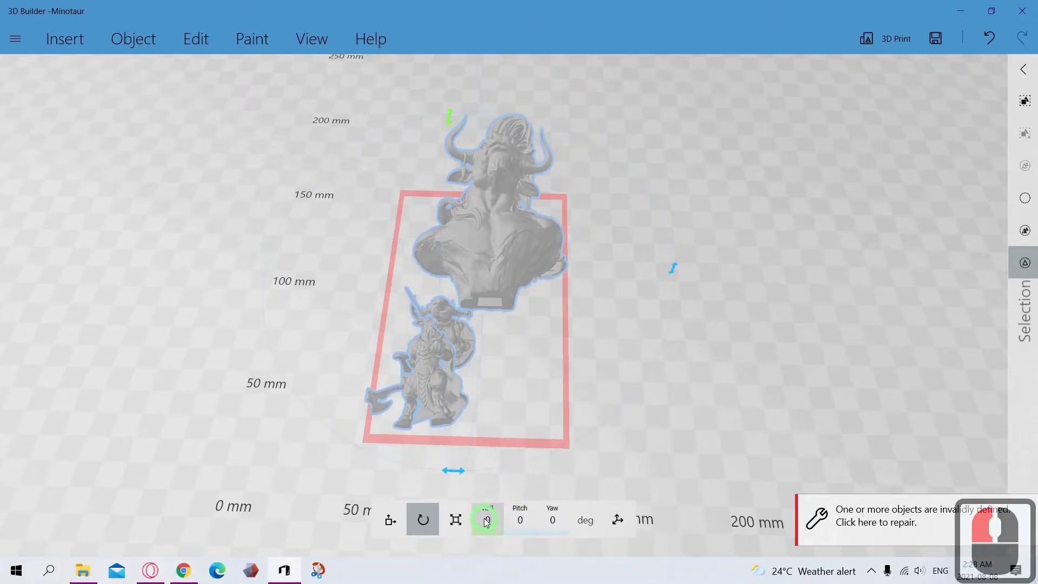
double_click(498, 521)
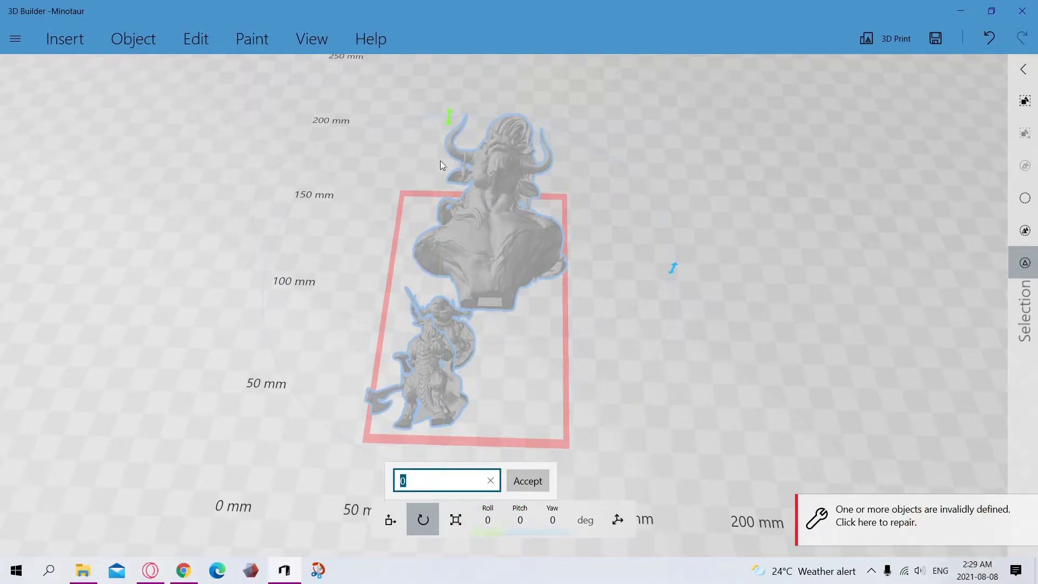
text(90)
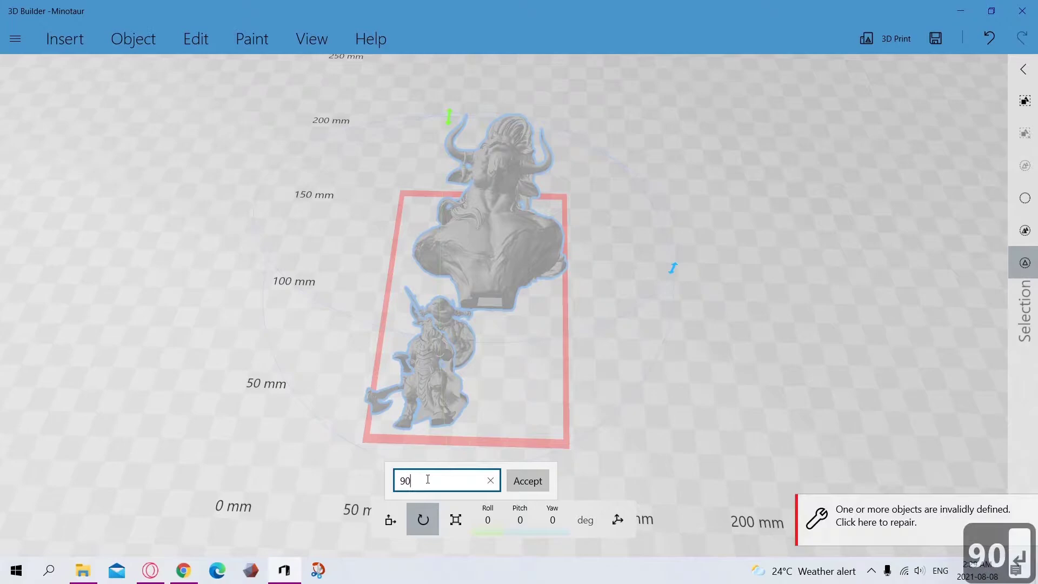
key(Return)
Step: Move the large minotaur bust away from the overlapping figures onto a clear area of the floor
drag(326, 439, 384, 346)
double_click(544, 258)
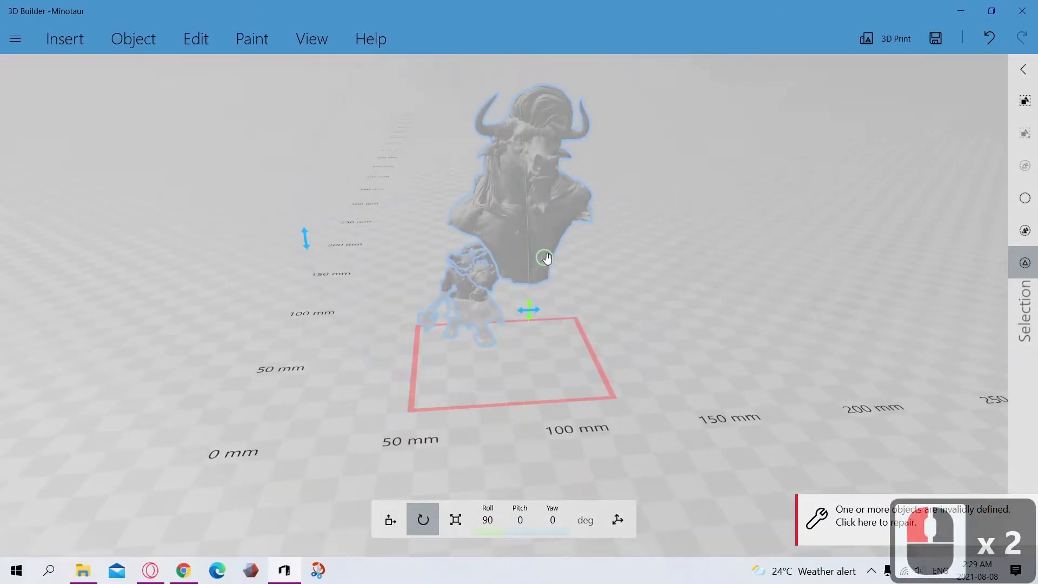
drag(569, 221, 712, 299)
Step: Move the barbarian out beside the axe-wielding minotaur and set its roll to 0 degrees so it stands upright
ctrl+click(438, 348)
scroll(439, 357, up, 5)
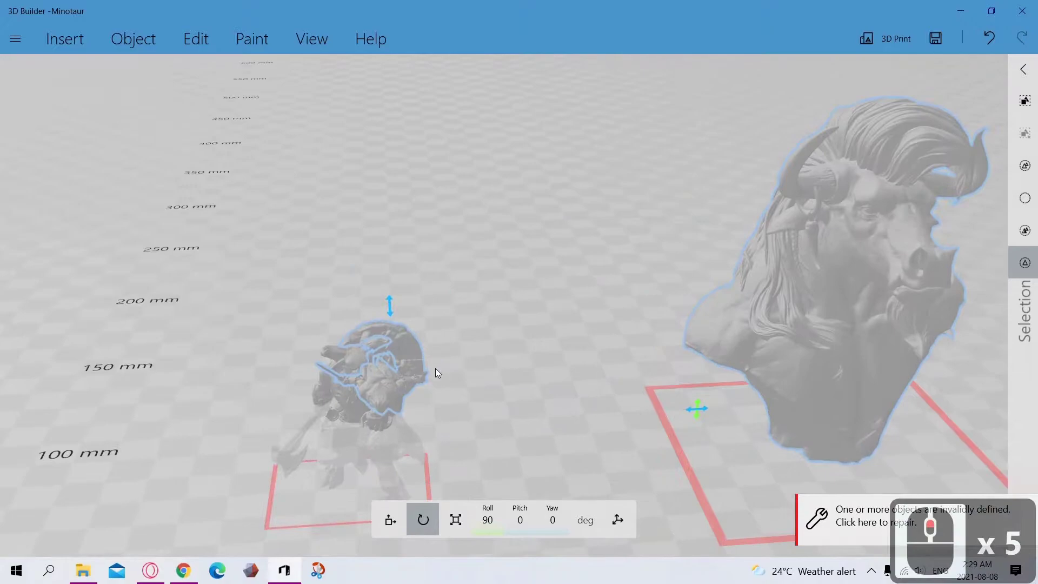
double_click(388, 396)
right_drag(389, 406, 569, 329)
scroll(569, 326, up, 6)
drag(607, 247, 896, 231)
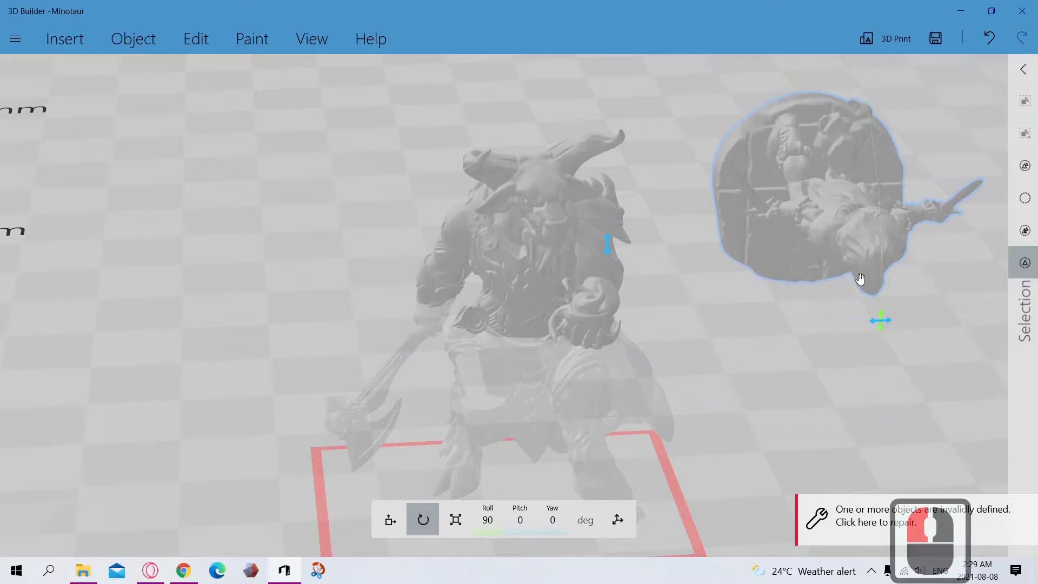
click(489, 519)
text(0)
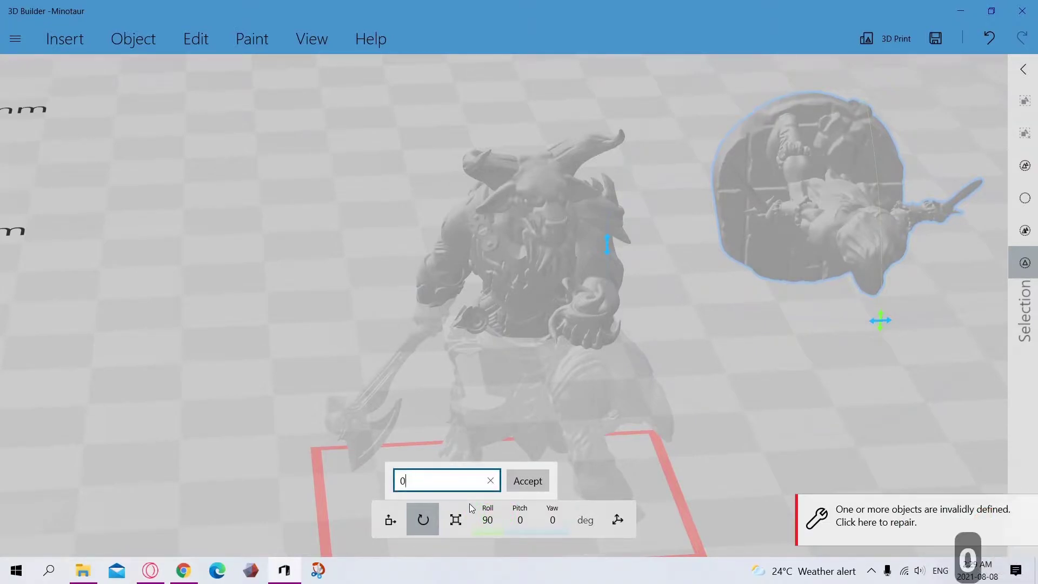
key(Return)
Step: Move the axe-wielding minotaur back and away from the small swords overlapping its legs
click(528, 254)
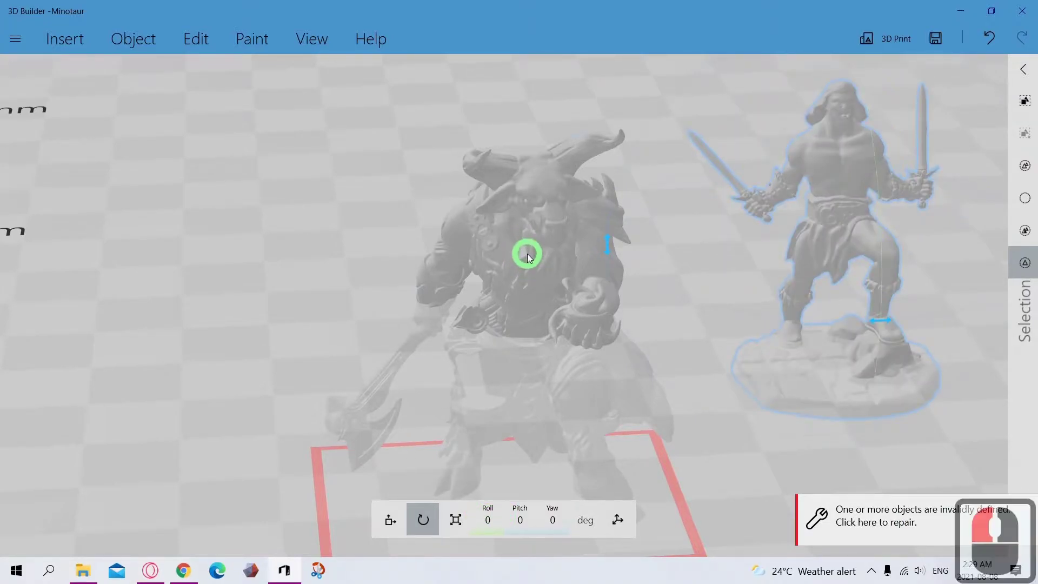
drag(523, 278, 485, 210)
click(478, 281)
scroll(478, 282, down, 8)
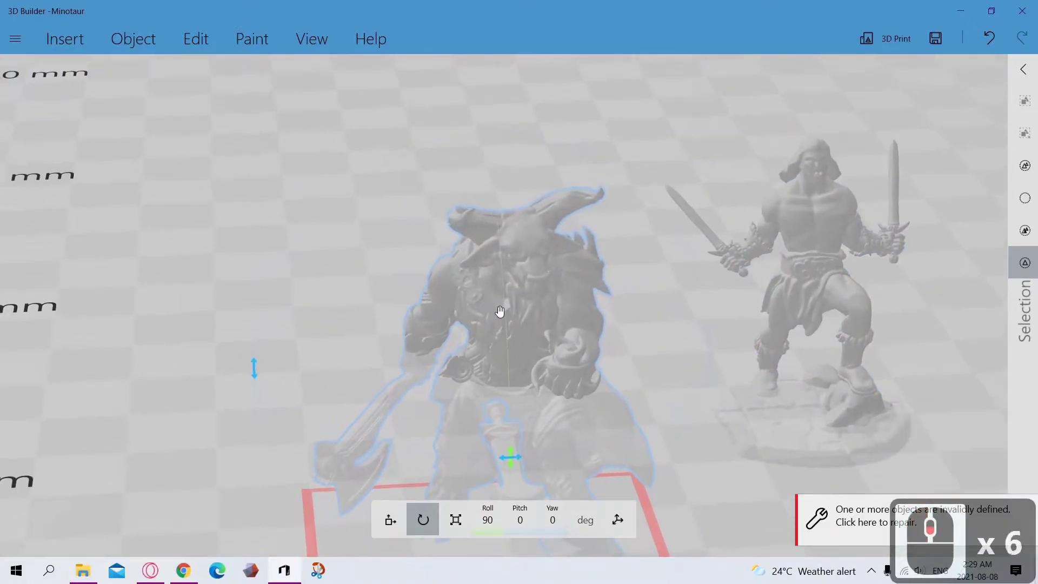
scroll(524, 316, down, 1)
drag(520, 302, 253, 202)
scroll(364, 340, down, 4)
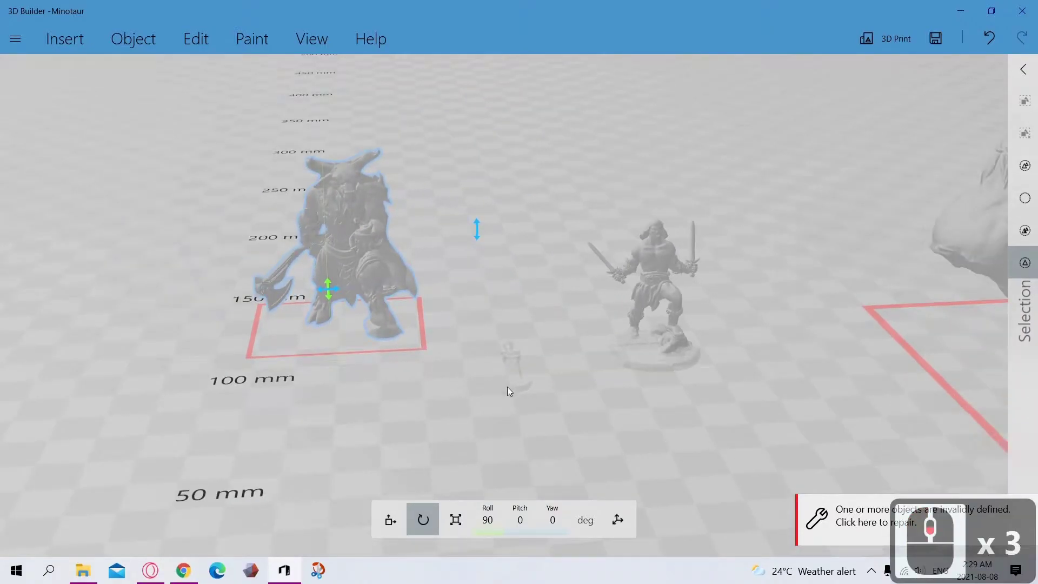
Step: Separate the two overlapping small swords, placing one behind the other between the minotaur and the barbarian
scroll(517, 381, down, 3)
click(518, 360)
click(518, 361)
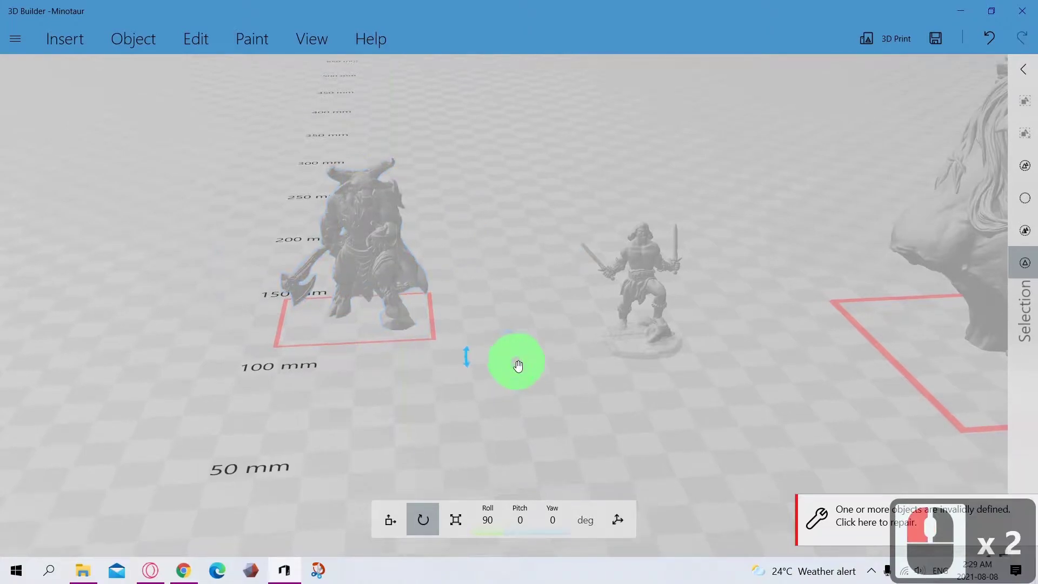
drag(518, 361, 514, 331)
scroll(513, 327, up, 6)
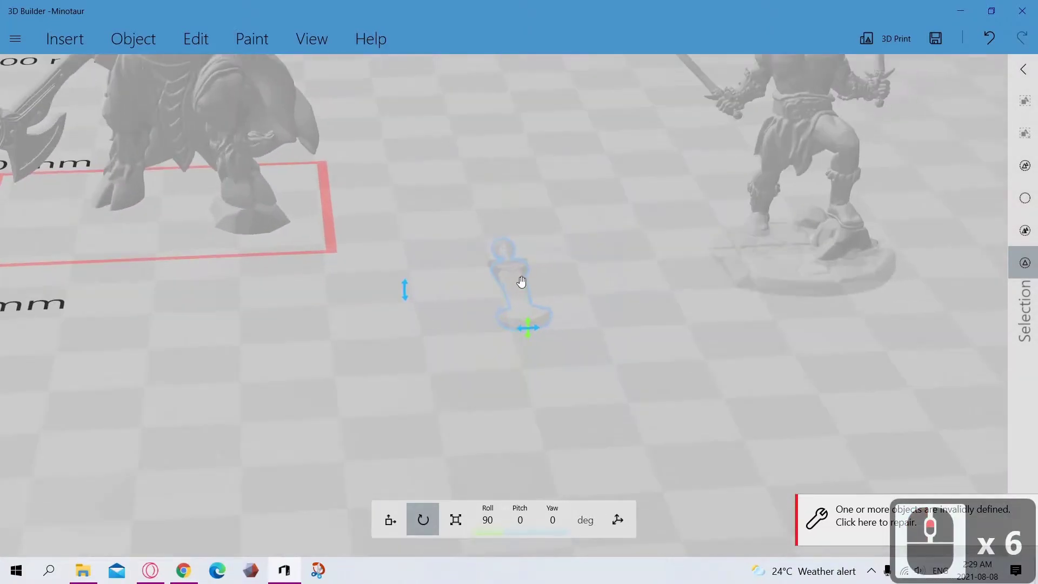
click(518, 281)
click(518, 281)
click(518, 281)
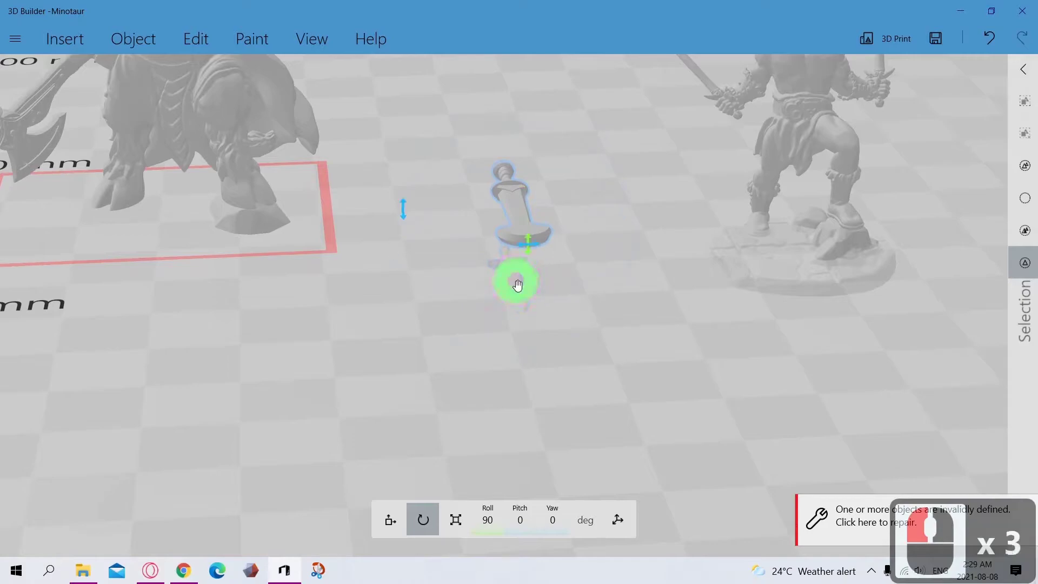
click(518, 284)
drag(518, 284, 557, 111)
scroll(423, 265, down, 4)
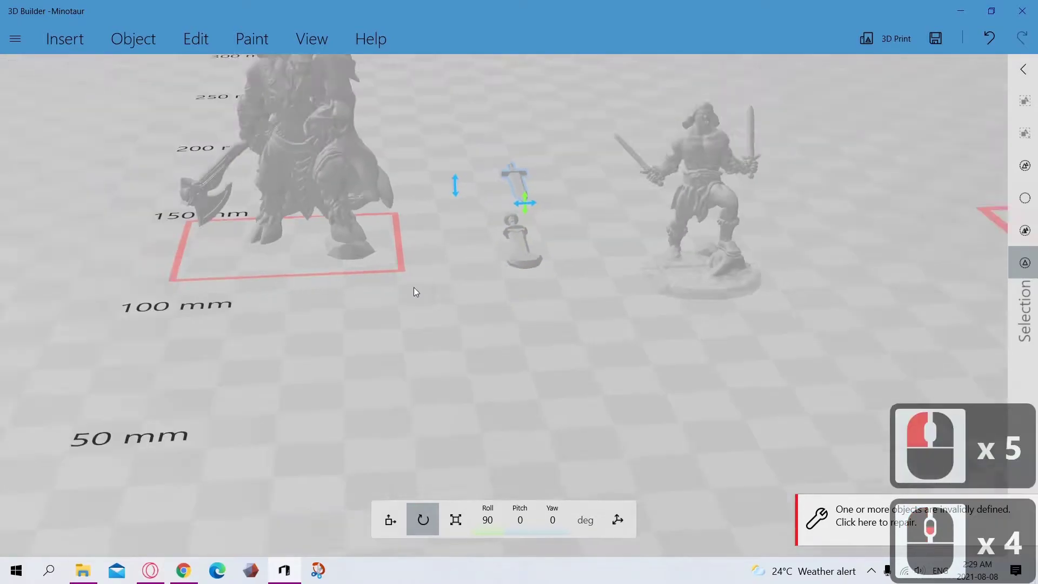
Step: Move the scaled-down minotaur bust beside the front sword and stretch it along Y to about 144 mm
middle_drag(436, 316, 525, 368)
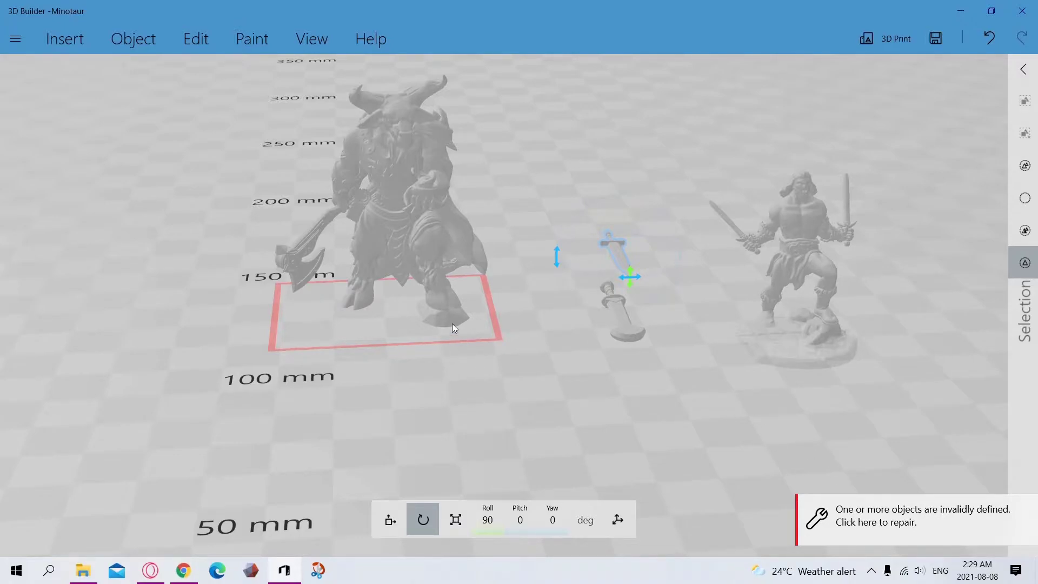
scroll(452, 324, up, 4)
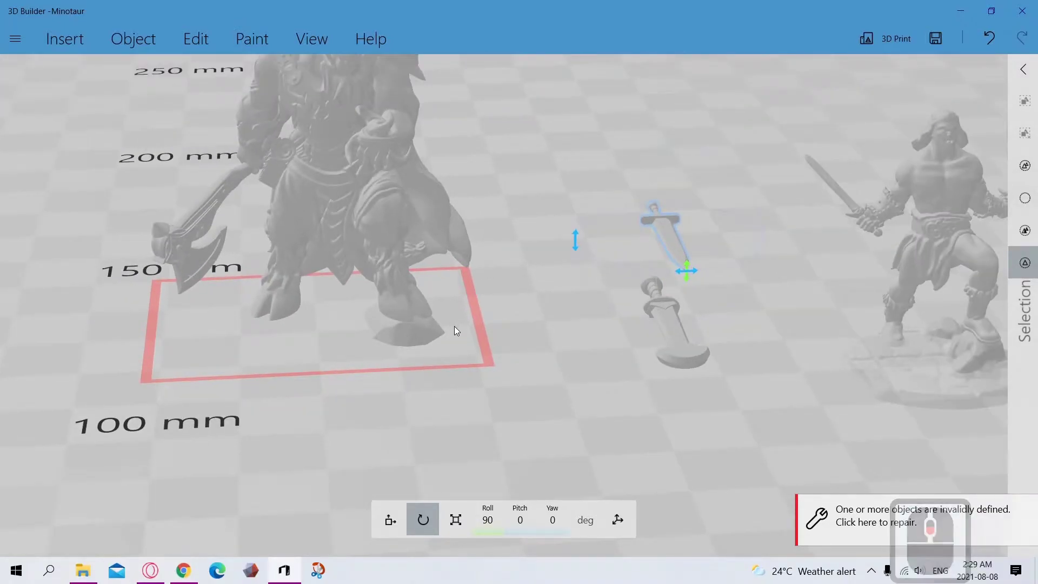
scroll(454, 325, down, 1)
right_drag(543, 366, 572, 400)
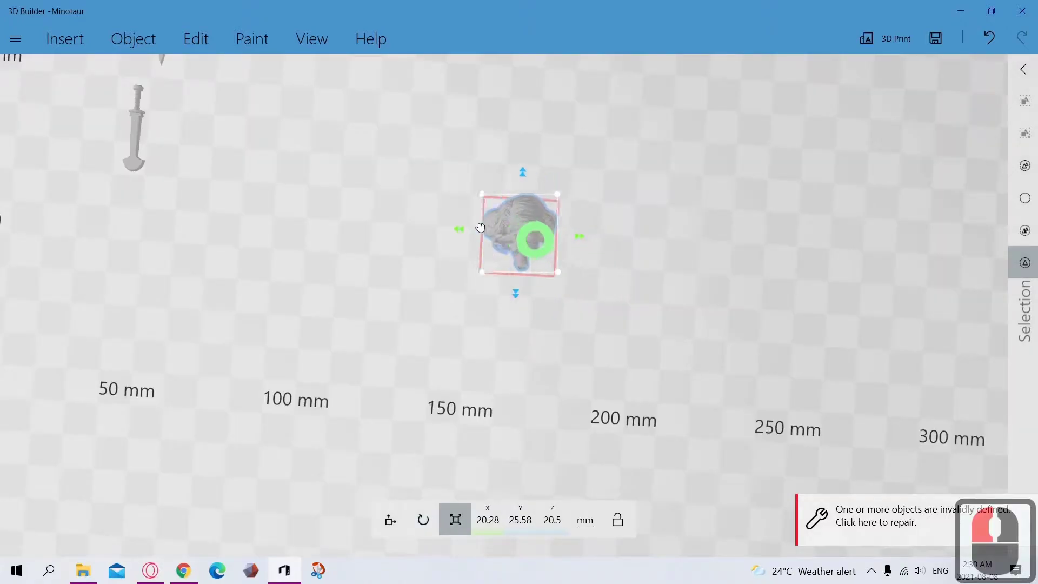
drag(536, 238, 278, 128)
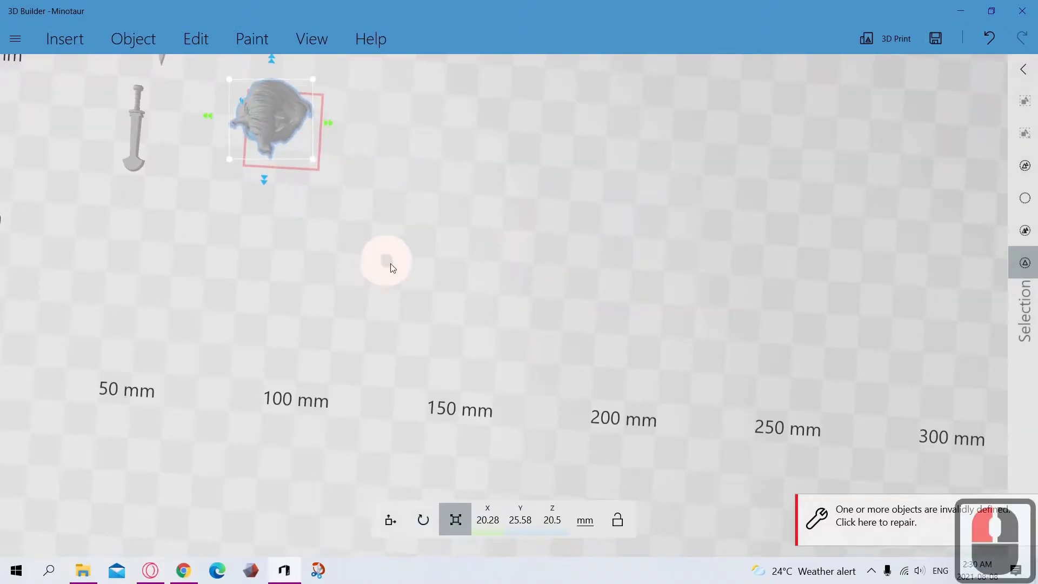
right_drag(387, 265, 718, 482)
drag(533, 290, 459, 150)
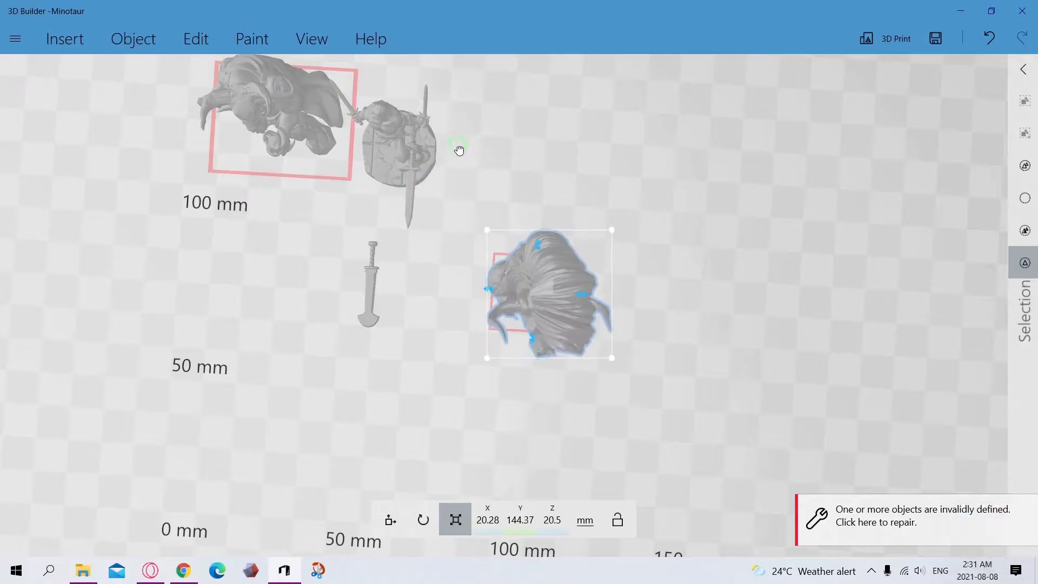
Step: Undo the bust's stretch along Y and scale it down proportionally to about 16.4 × 20.6 × 16.5 mm
key(ctrl+z)
drag(532, 298, 509, 243)
key(ctrl+z)
drag(550, 283, 545, 139)
right_drag(505, 180, 493, 303)
drag(527, 297, 523, 307)
scroll(414, 386, up, 4)
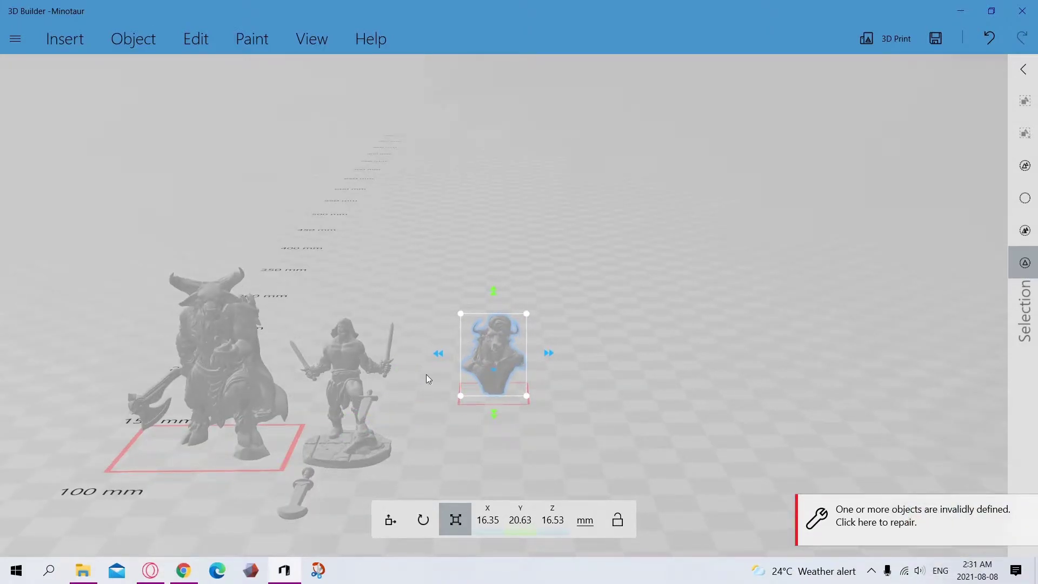
Step: Compare the axe-wielding minotaur's head with the bust's head from the front and the side
right_drag(309, 300, 545, 232)
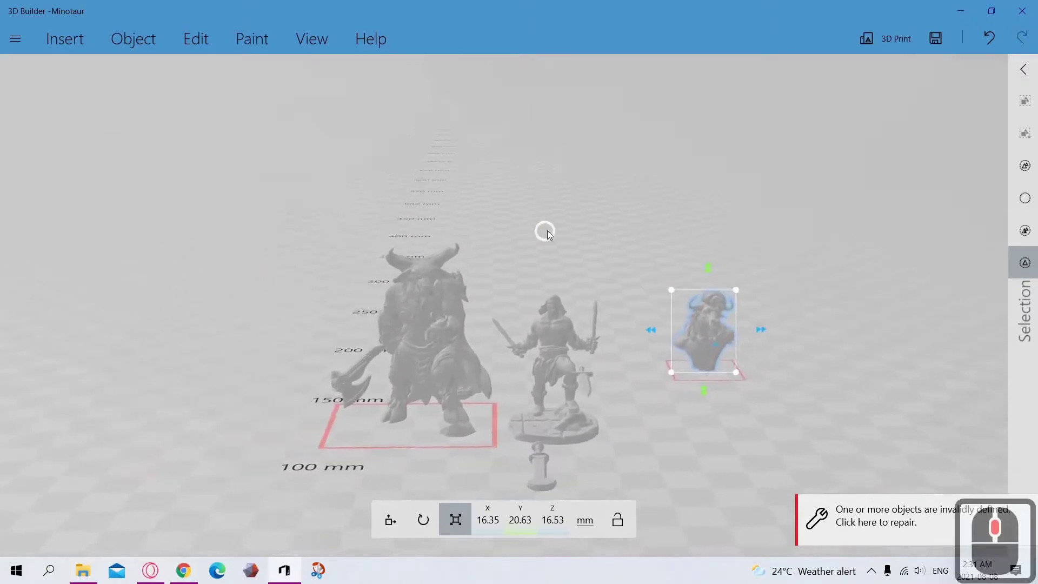
scroll(488, 362, up, 5)
scroll(411, 327, up, 2)
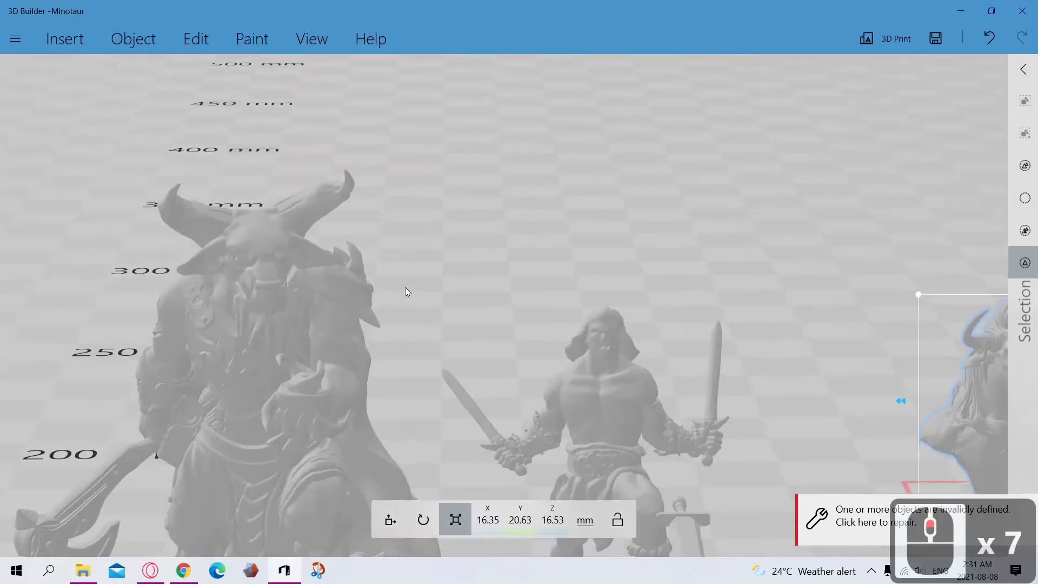
right_drag(475, 290, 648, 280)
scroll(501, 313, up, 3)
right_drag(420, 303, 649, 295)
click(516, 257)
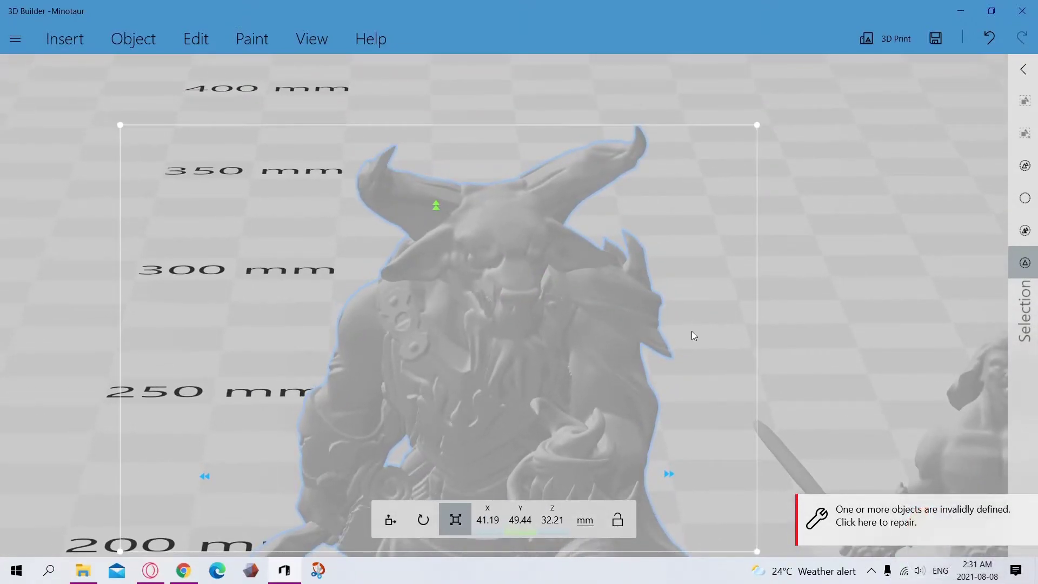
right_drag(723, 378, 998, 307)
right_drag(805, 313, 850, 312)
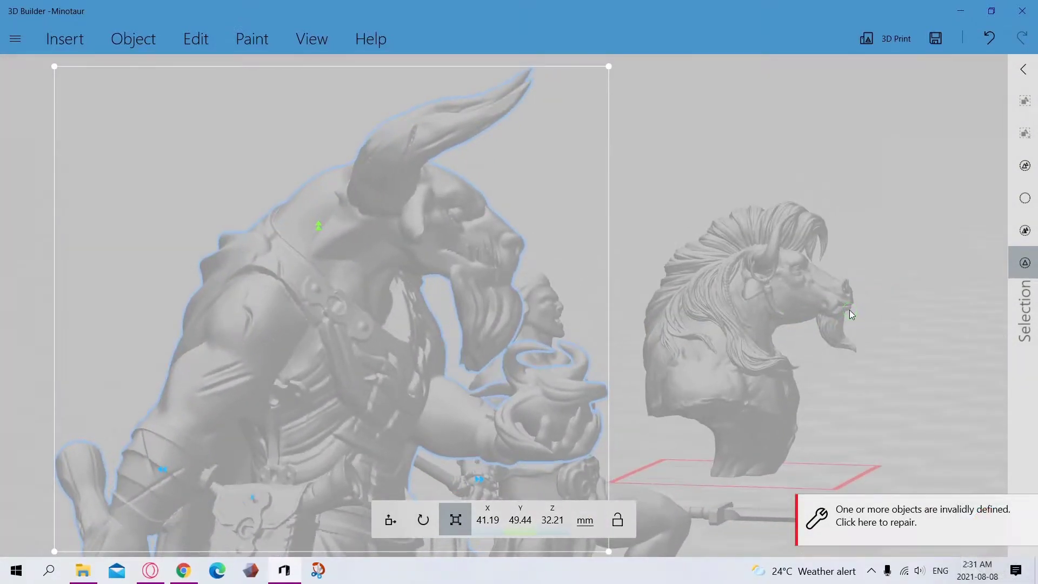
click(821, 243)
drag(888, 388, 871, 389)
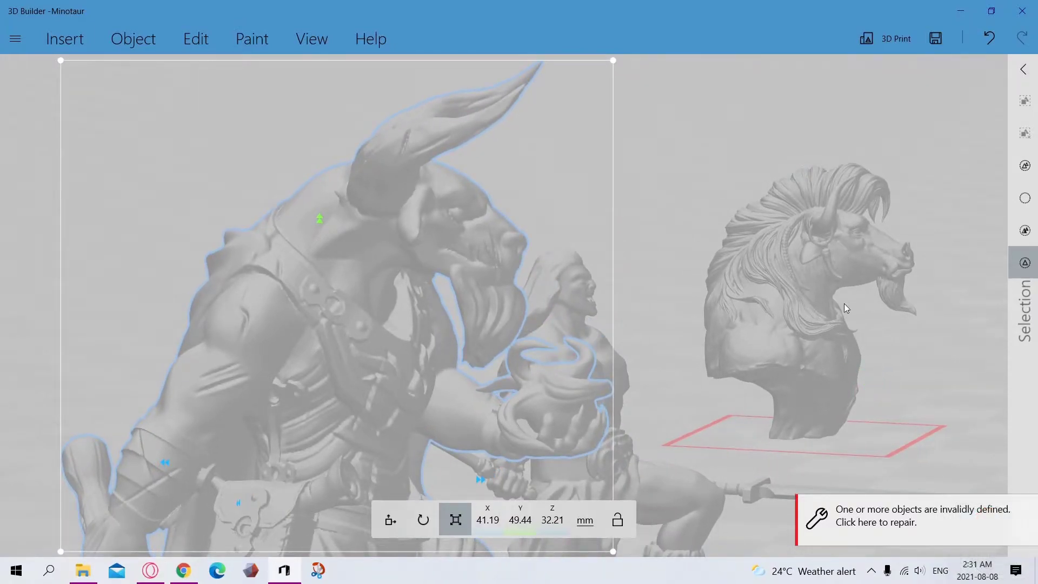
drag(949, 333, 965, 359)
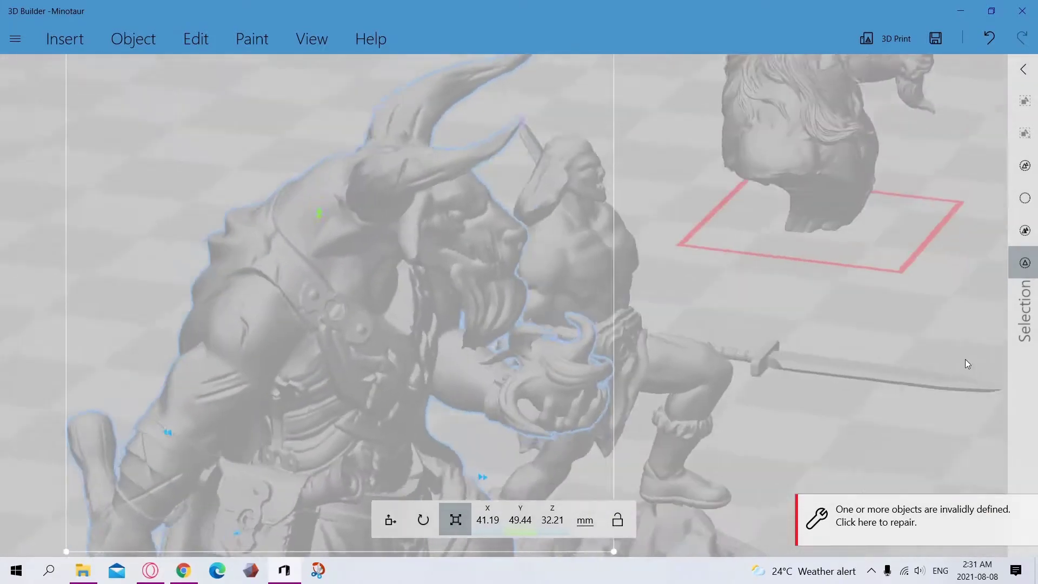
scroll(907, 346, down, 5)
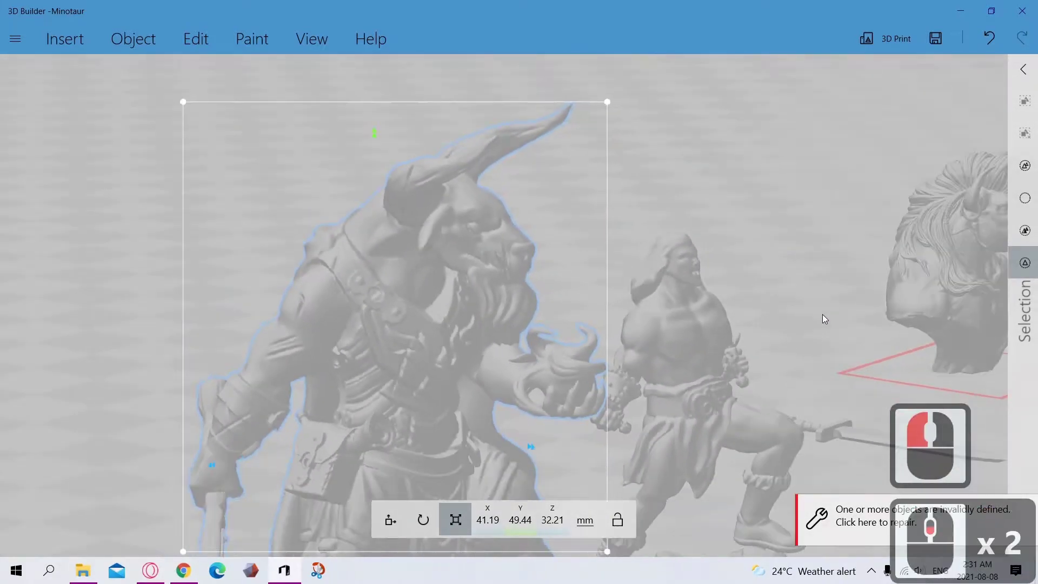
scroll(816, 309, down, 4)
drag(799, 364, 745, 357)
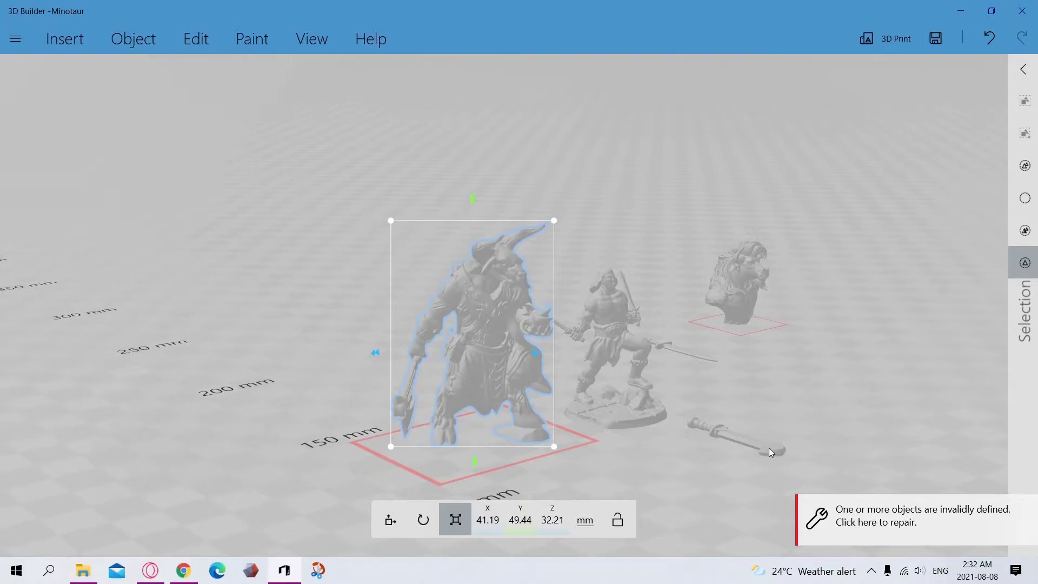
Step: Enlarge the barbarian proportionally to about 35.6 × 31.8 × 44.2 mm and shift it slightly back from the front sword
click(764, 383)
right_drag(787, 388, 548, 319)
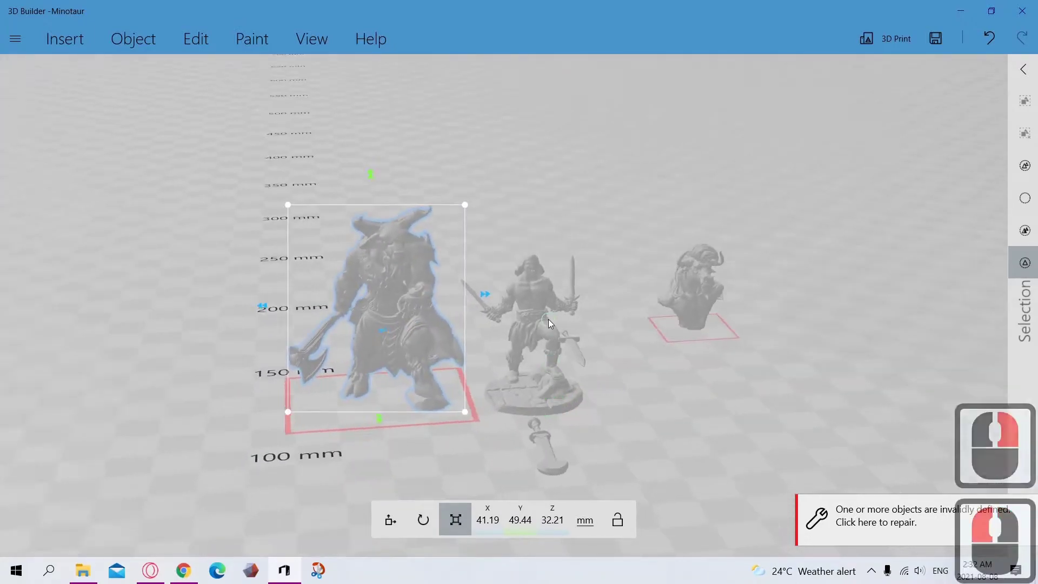
double_click(548, 323)
double_click(533, 301)
drag(563, 239, 600, 221)
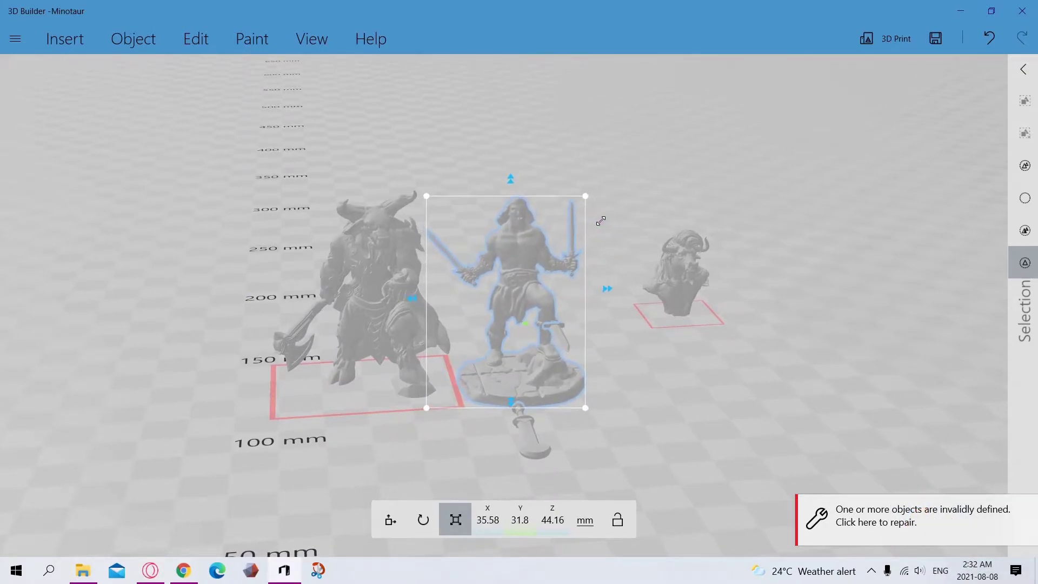
drag(517, 373, 530, 365)
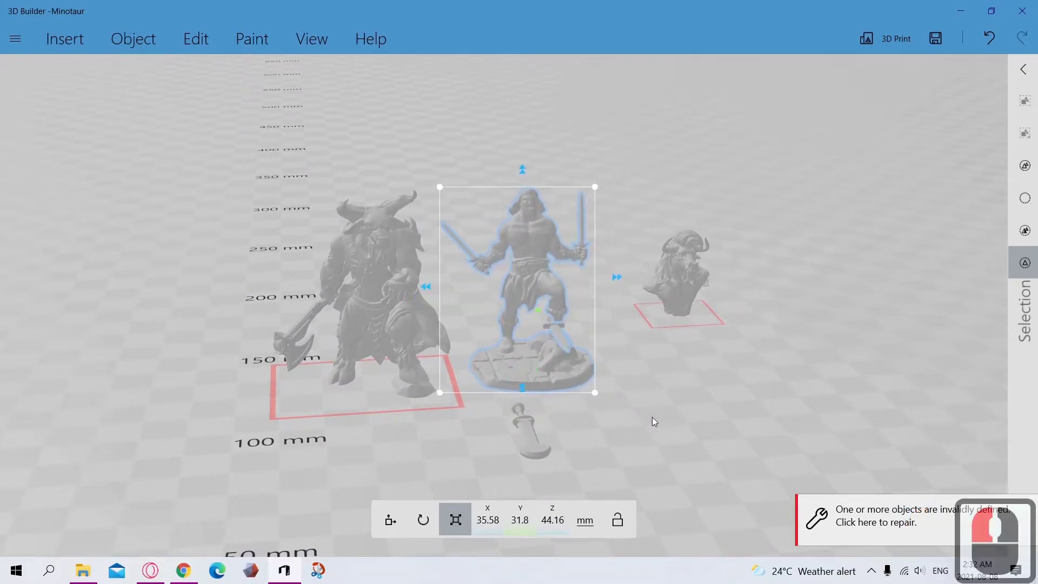
Step: Move the minotaur bust farther back beside the barbarian and scale it down to about 14.9 × 18.8 × 15.0 mm
right_drag(718, 440, 614, 411)
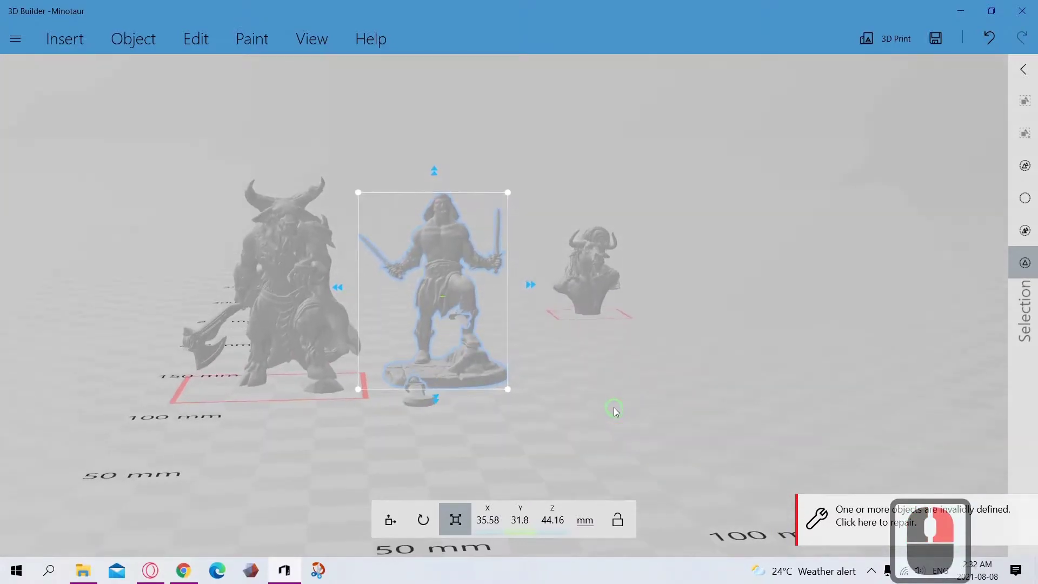
double_click(593, 290)
double_click(588, 291)
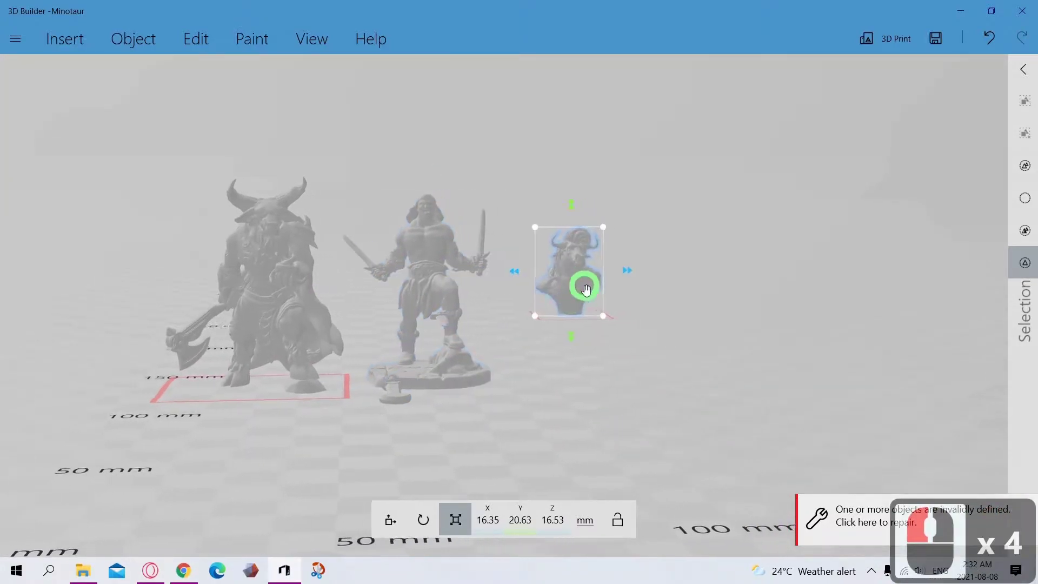
drag(515, 292, 468, 229)
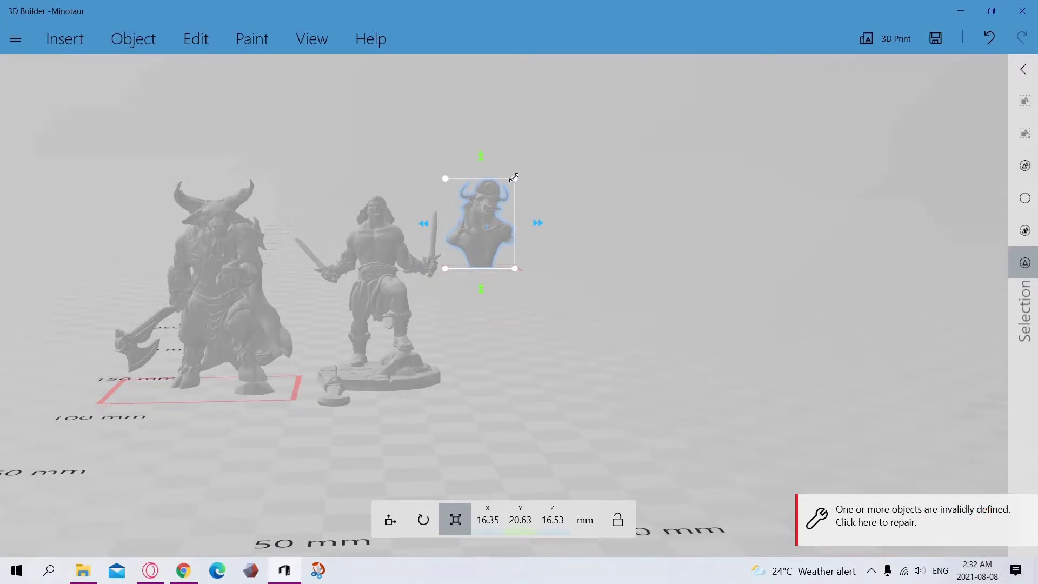
drag(513, 178, 513, 184)
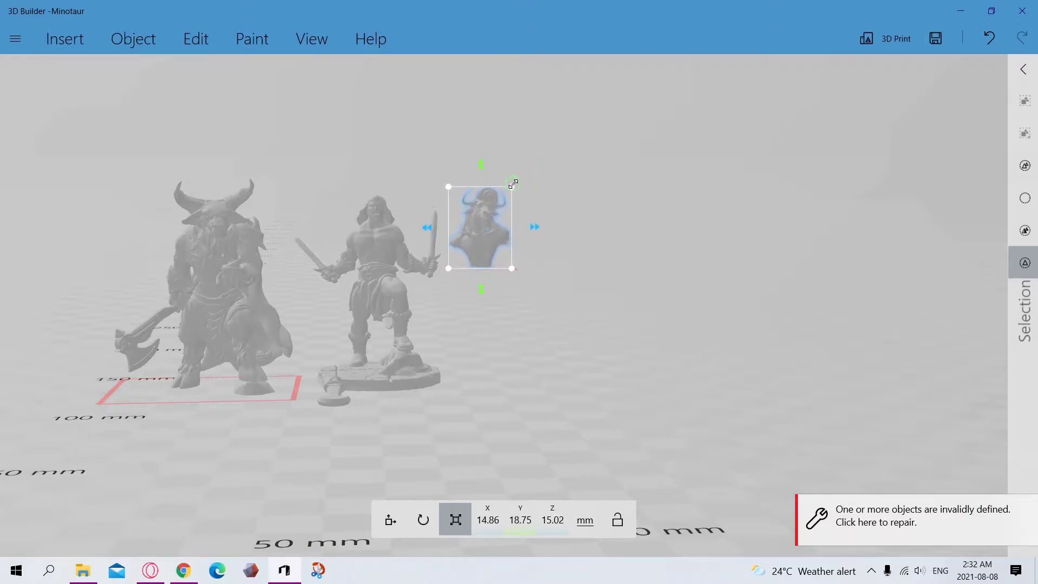
Step: Stretch the broad-tipped sword in front of the barbarian along Z to about 42 mm
drag(477, 389, 758, 342)
right_drag(759, 346, 640, 458)
double_click(556, 449)
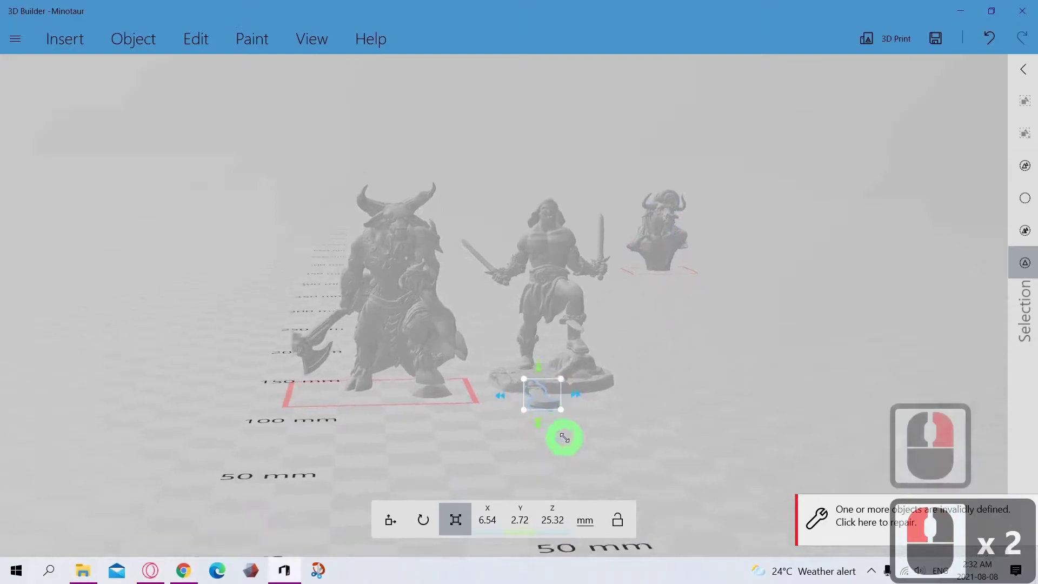
drag(568, 429, 675, 264)
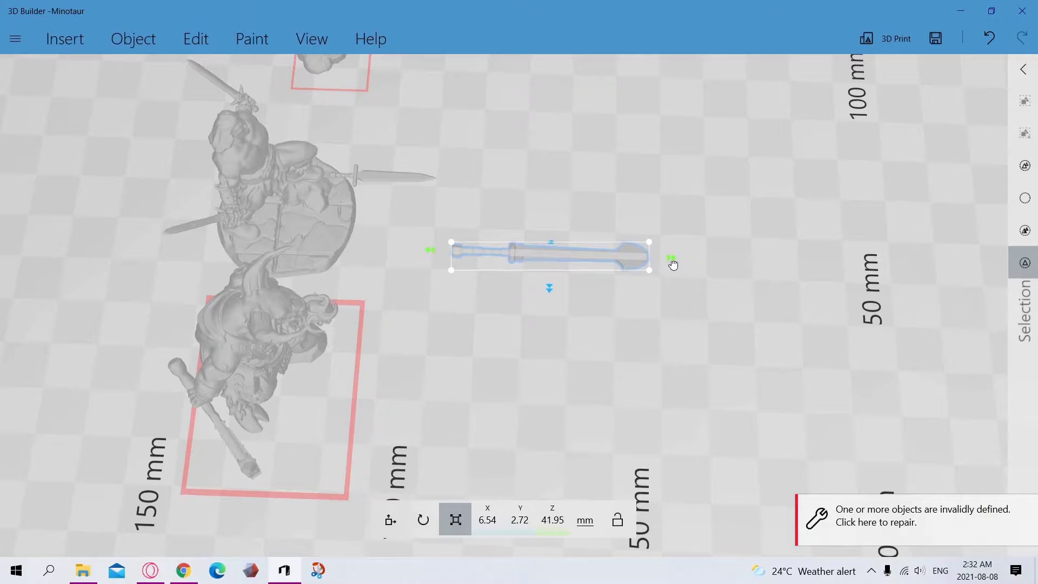
click(649, 275)
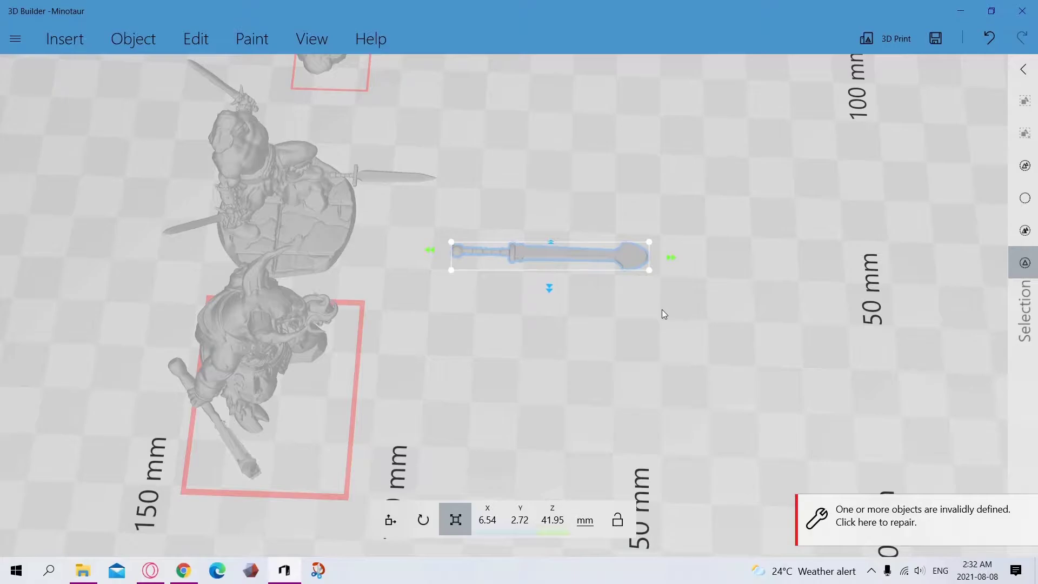
Step: Reduce the broad-tipped sword's thickness along Y to about 2.3 mm
mouse_move(684, 336)
right_down()
mouse_move(674, 442)
mouse_move(636, 301)
mouse_move(554, 347)
mouse_move(531, 463)
mouse_move(663, 397)
mouse_move(686, 315)
right_up()
click(542, 378)
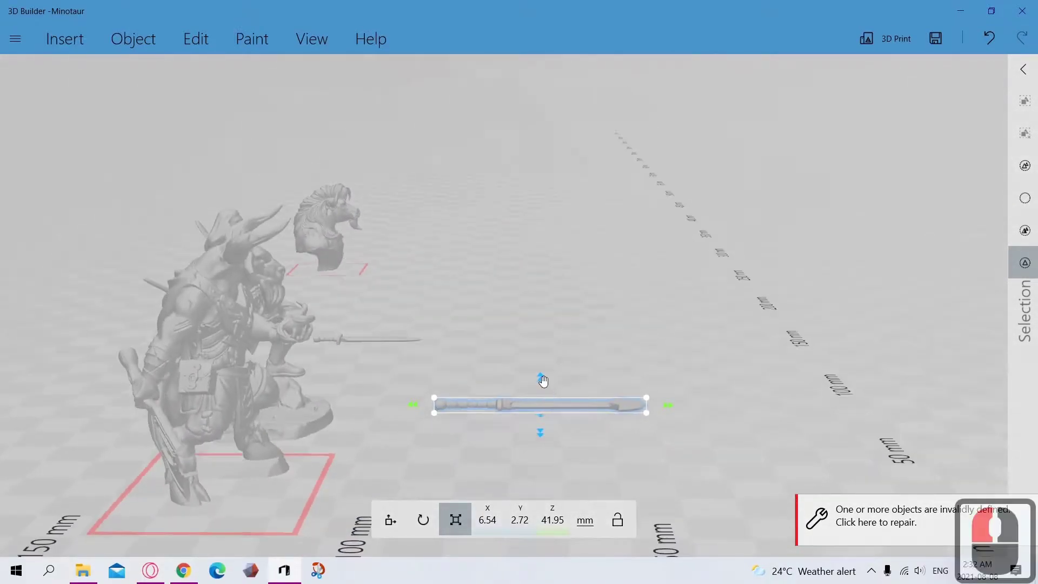
drag(543, 380, 555, 435)
scroll(561, 452, up, 3)
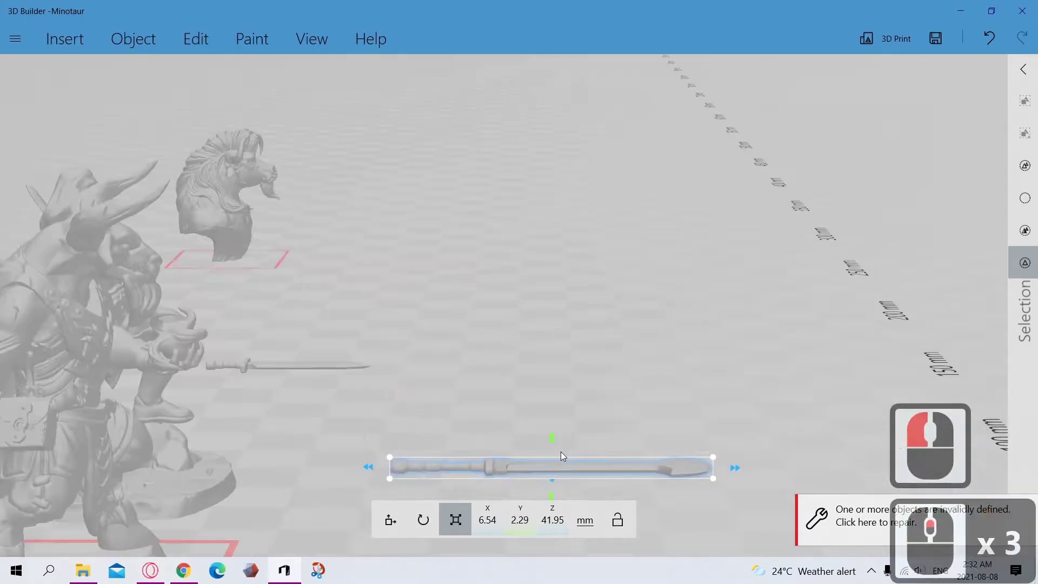
right_drag(563, 465, 495, 195)
scroll(495, 511, down, 2)
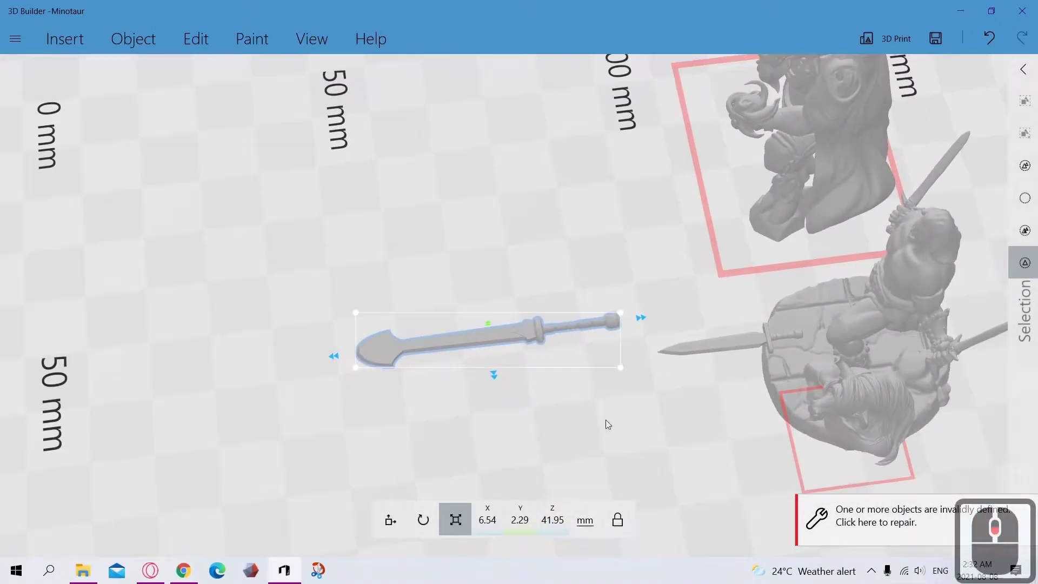
Step: Move the pointed sword beside the broad-tipped one and scale it proportionally to about 7.6 × 2.0 × 34.7 mm
click(712, 345)
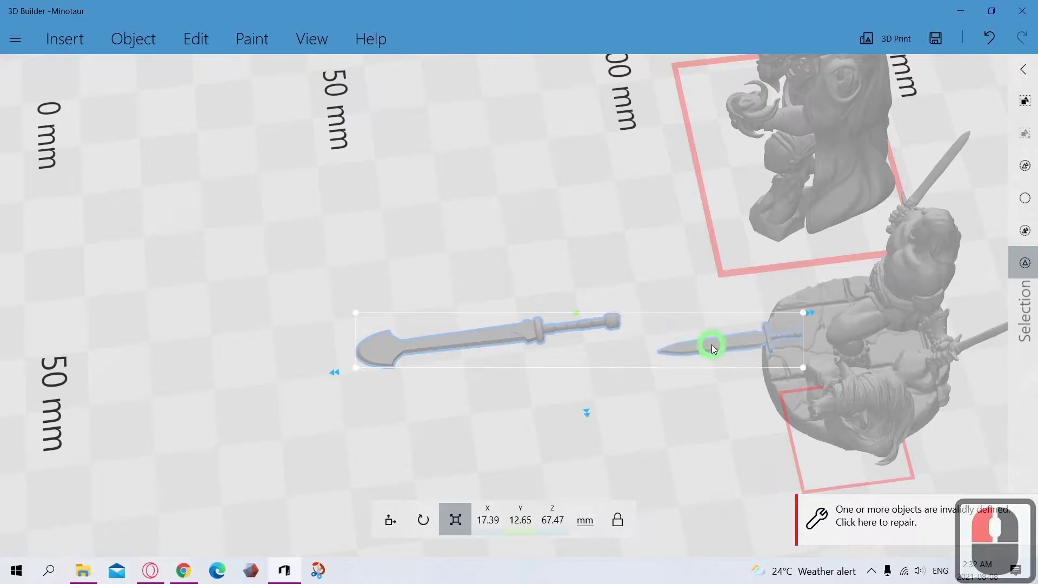
double_click(713, 344)
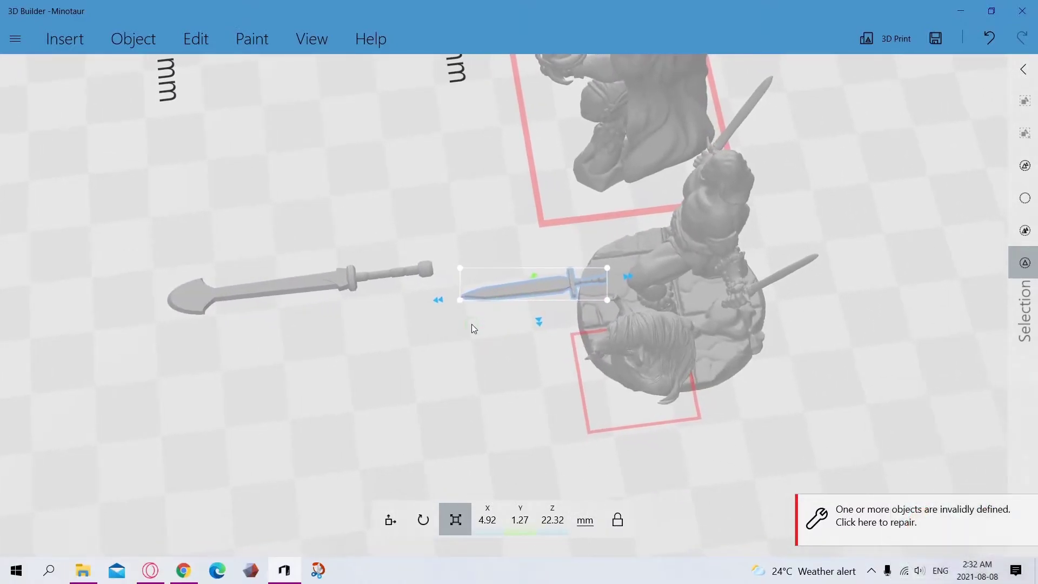
drag(508, 297, 289, 368)
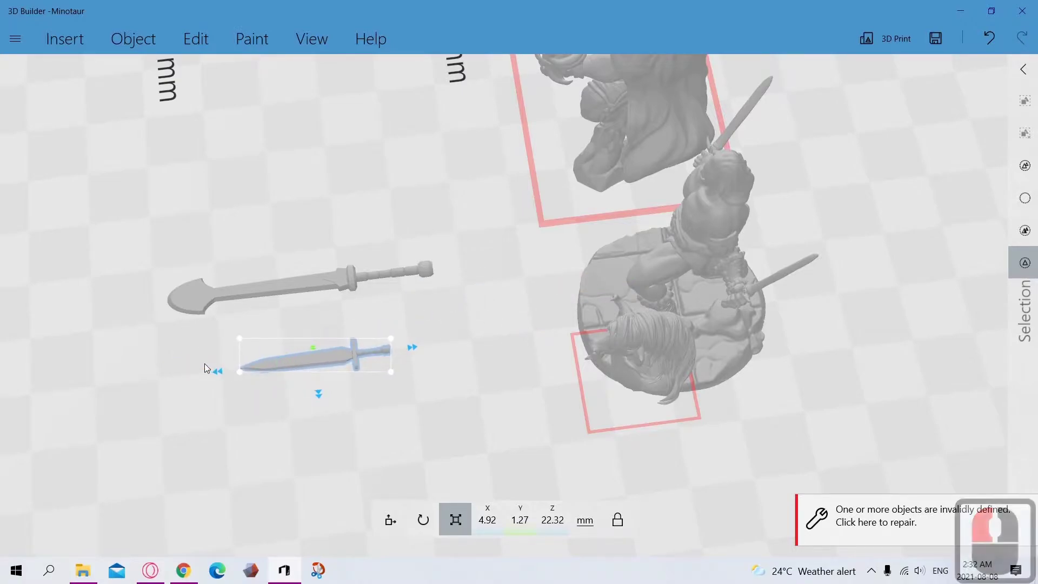
drag(216, 372, 134, 386)
click(134, 386)
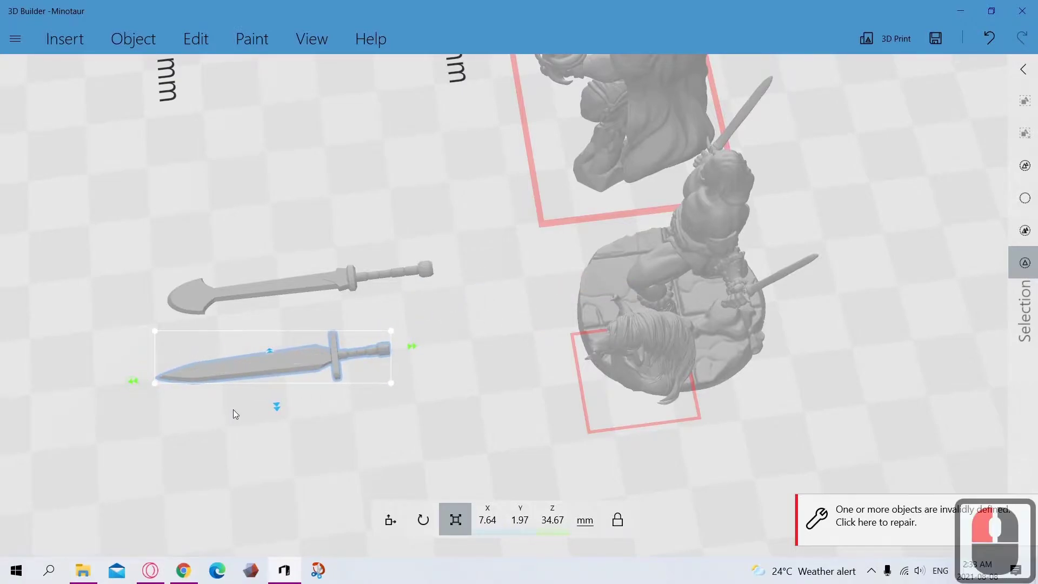
Step: Unlock the pointed sword's proportions and resize it to about 6.8 mm in X, 1.4 mm in Y and 43.6 mm in Z
drag(277, 412, 240, 470)
drag(268, 396, 267, 396)
click(618, 520)
drag(274, 394, 264, 280)
drag(378, 394, 391, 534)
drag(130, 359, 82, 367)
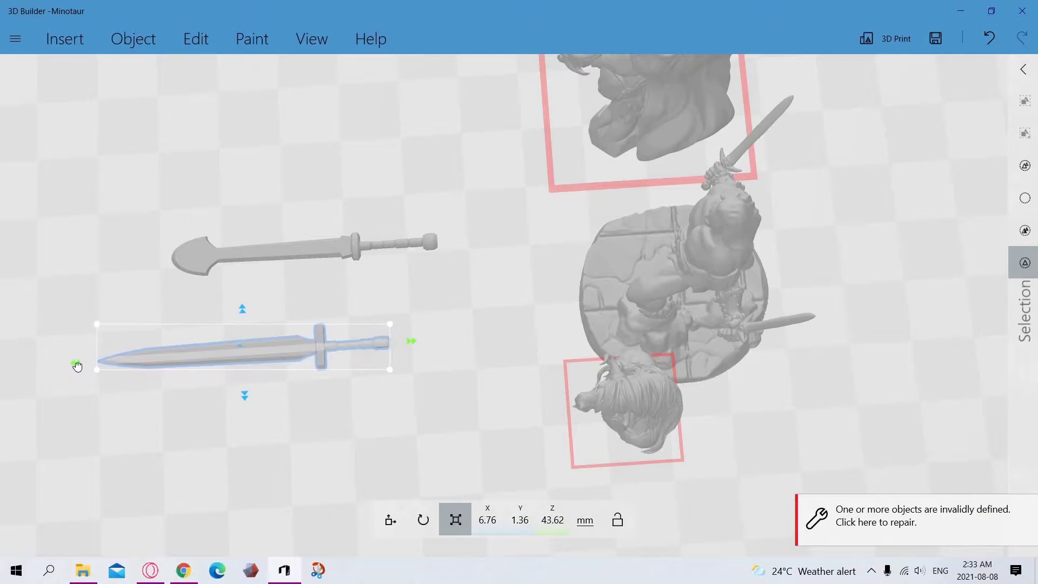
click(77, 367)
Step: Move the pointed sword down to the broad-tipped sword's level and place it closely alongside for comparison
drag(225, 460, 518, 454)
scroll(547, 443, down, 4)
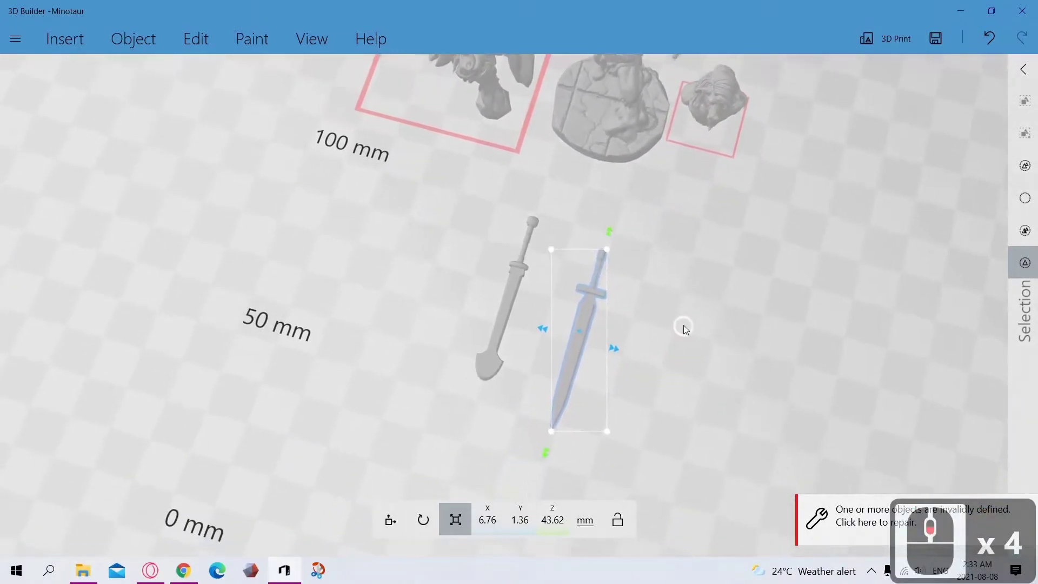
drag(656, 383, 731, 237)
click(420, 529)
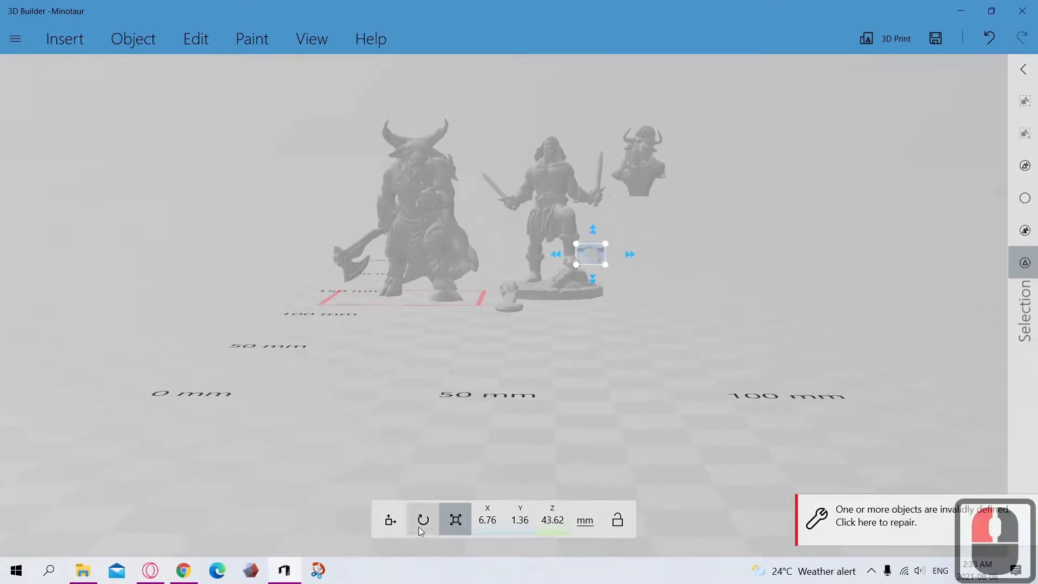
click(393, 521)
drag(595, 254, 506, 296)
scroll(521, 312, up, 3)
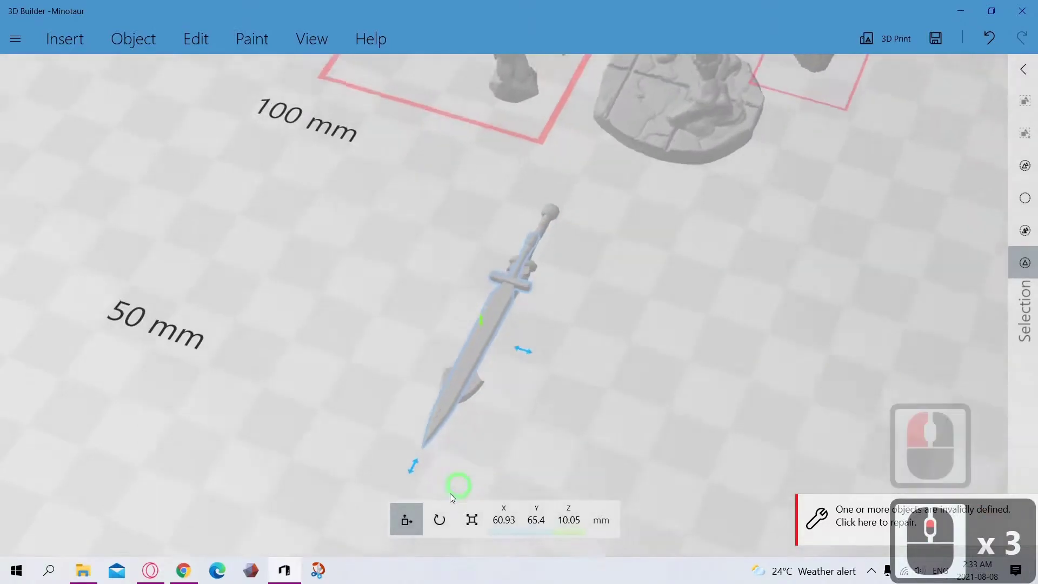
right_drag(452, 497, 256, 551)
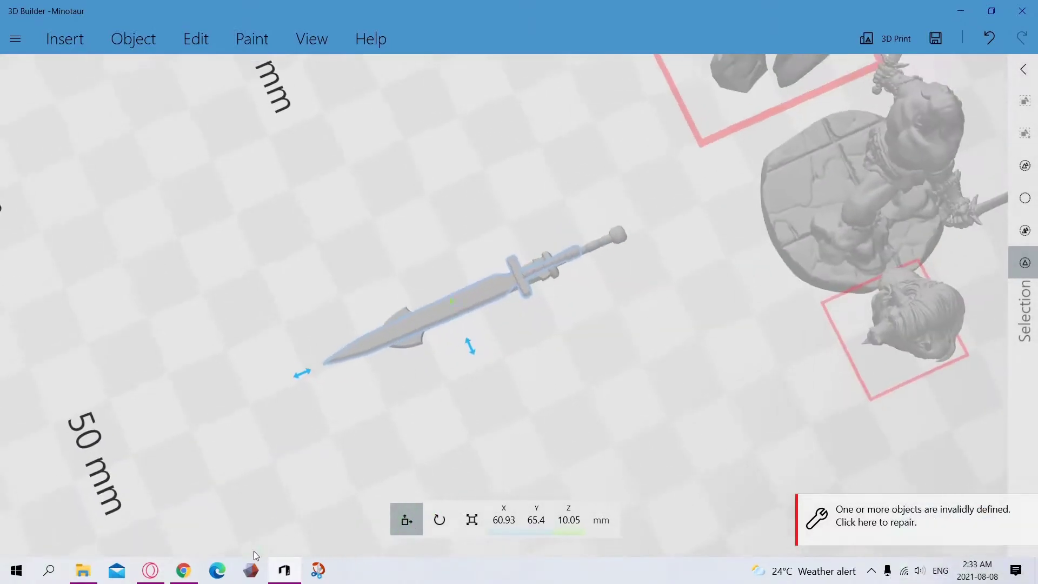
drag(456, 308, 468, 336)
Step: Stretch the pointed sword along Z to about 50.8 mm, keeping its width and thickness
click(472, 520)
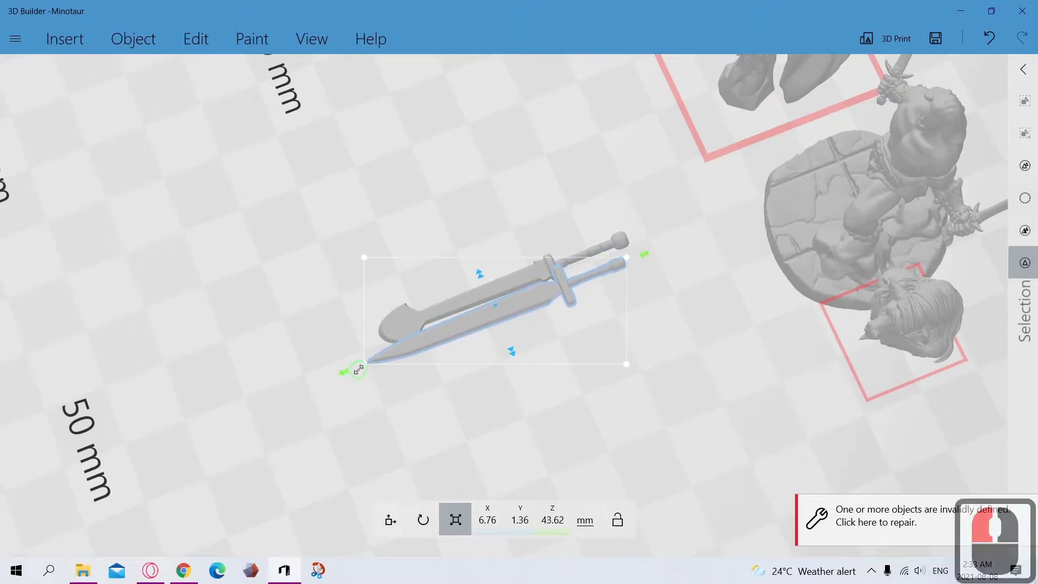
drag(346, 373, 406, 456)
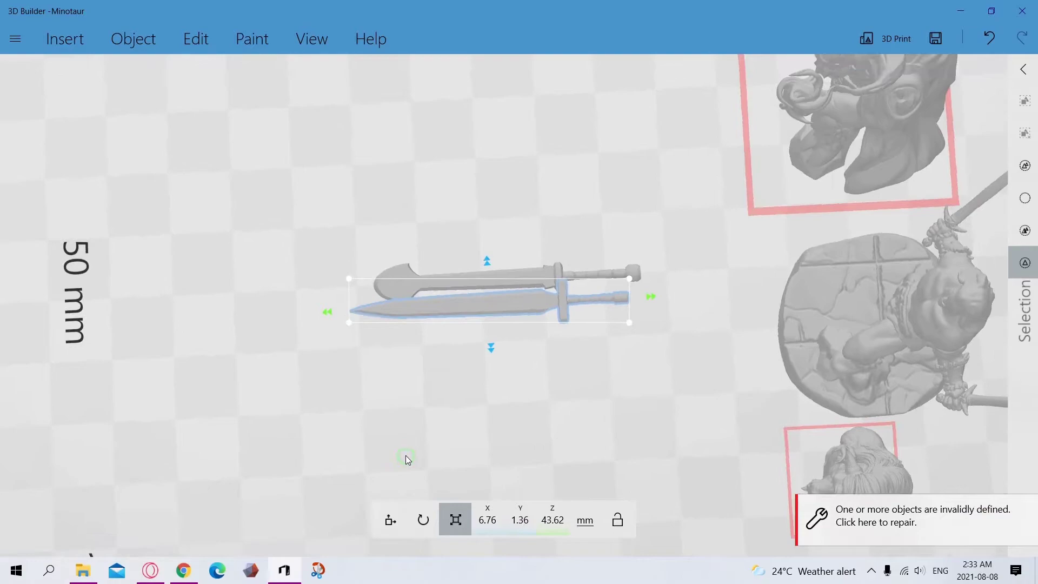
drag(327, 313, 281, 315)
drag(412, 316, 425, 310)
right_drag(508, 419, 415, 431)
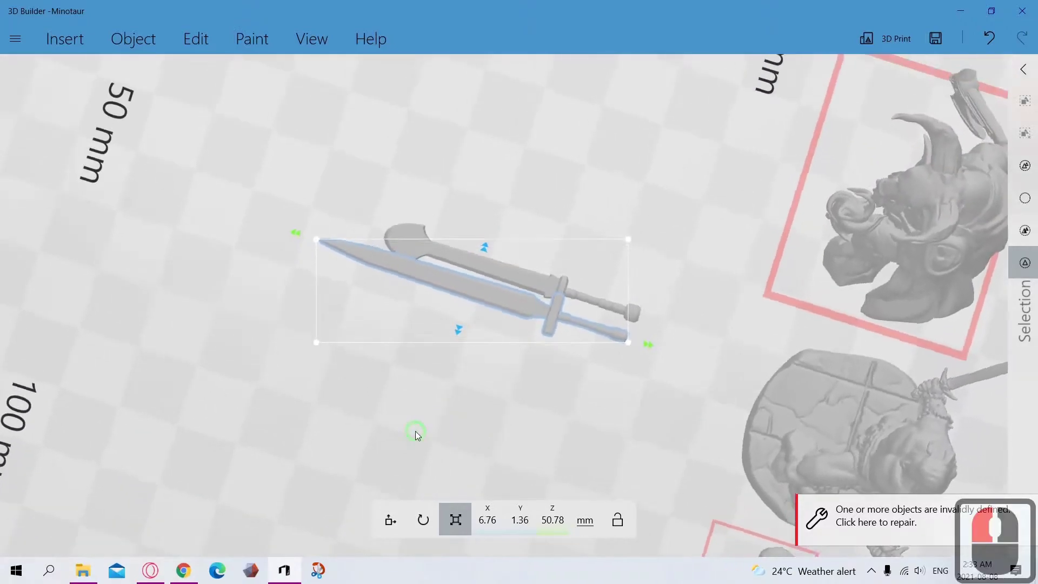
double_click(496, 427)
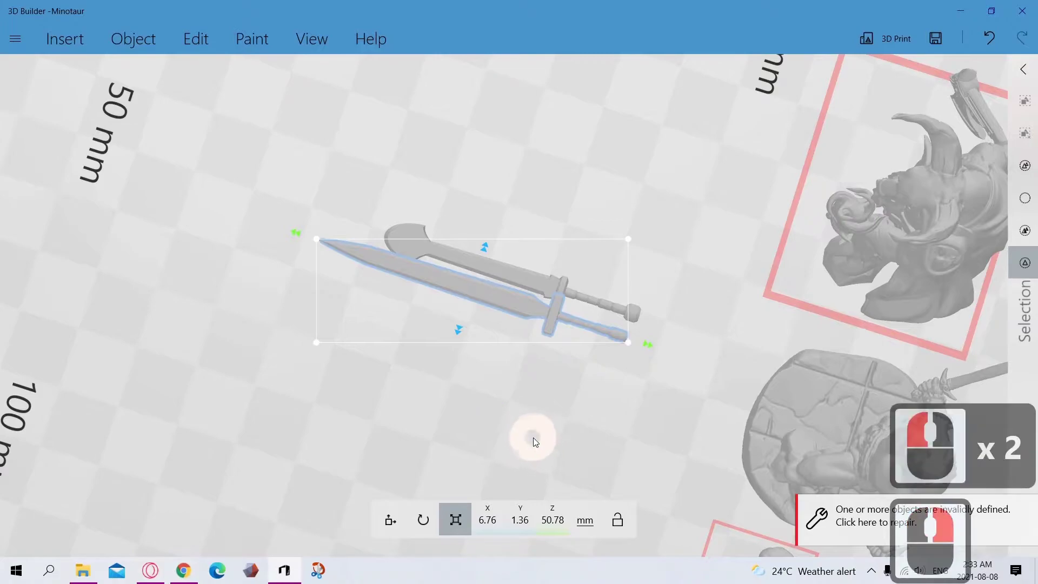
Step: Move both swords together away from the figures to about X 213.8 mm, Y 51.6 mm, and clear the selection
middle_drag(527, 427, 876, 371)
double_click(336, 246)
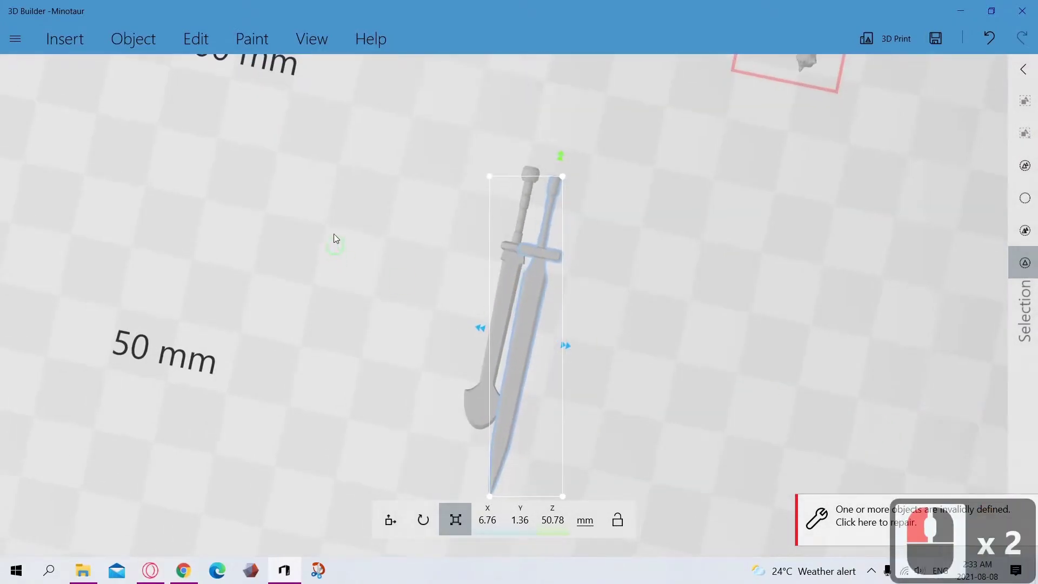
double_click(453, 172)
double_click(532, 380)
scroll(534, 379, down, 5)
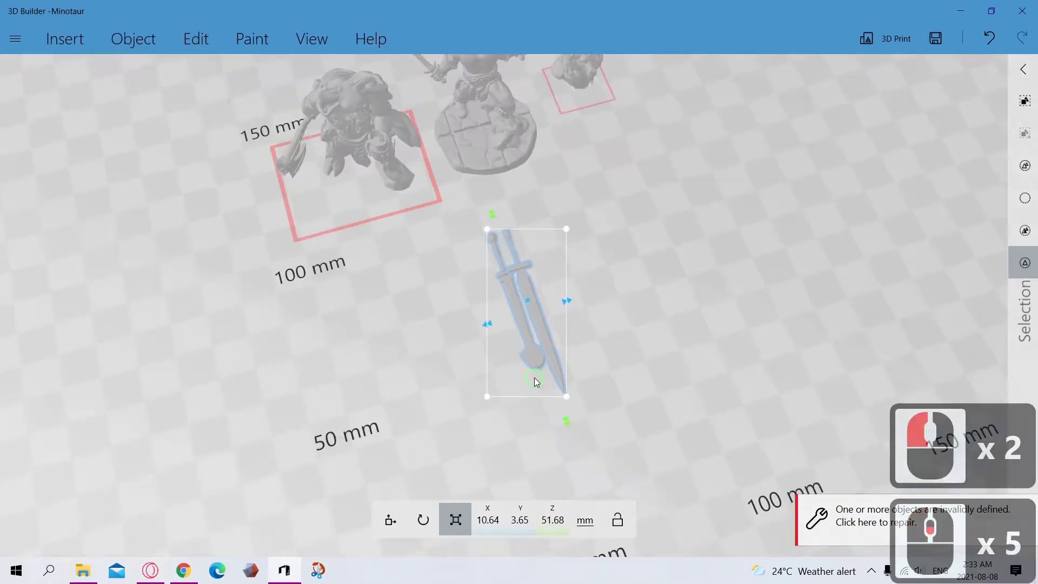
scroll(536, 382, down, 6)
click(389, 521)
drag(529, 314, 850, 259)
drag(689, 302, 611, 227)
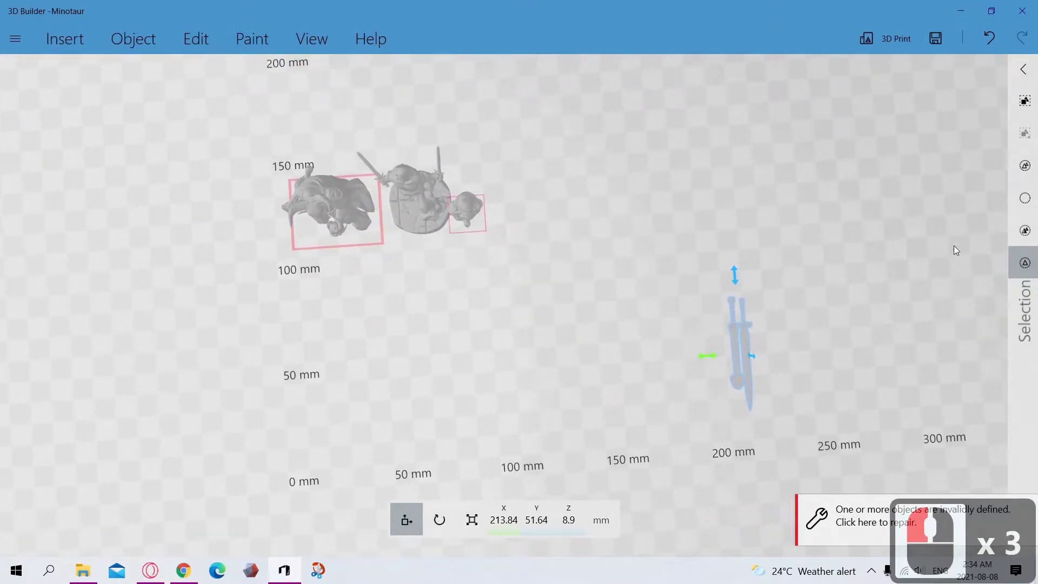
click(1026, 199)
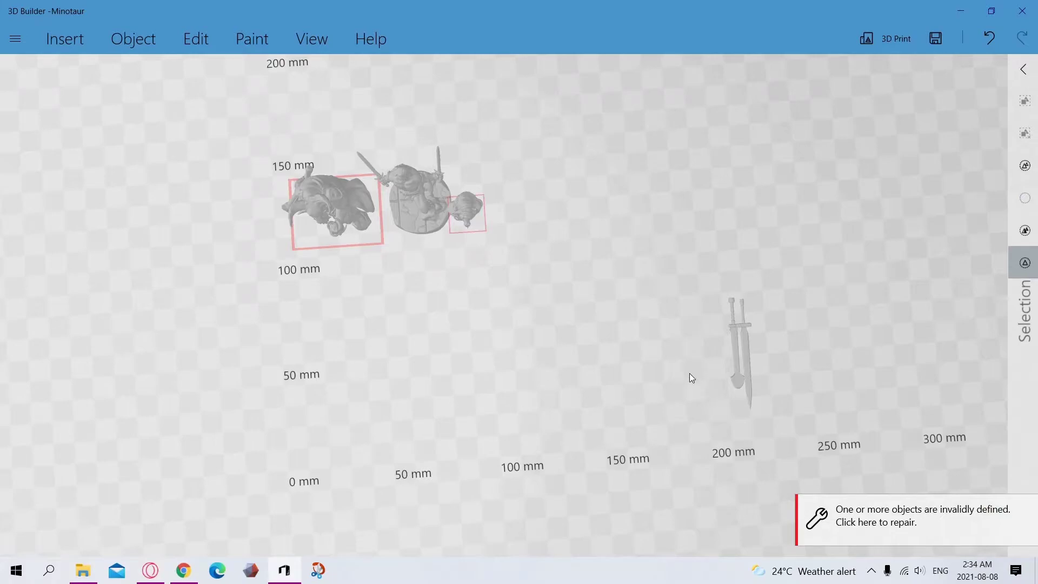
Step: Select the bust, the barbarian and the standing minotaur together
right_drag(573, 373, 626, 279)
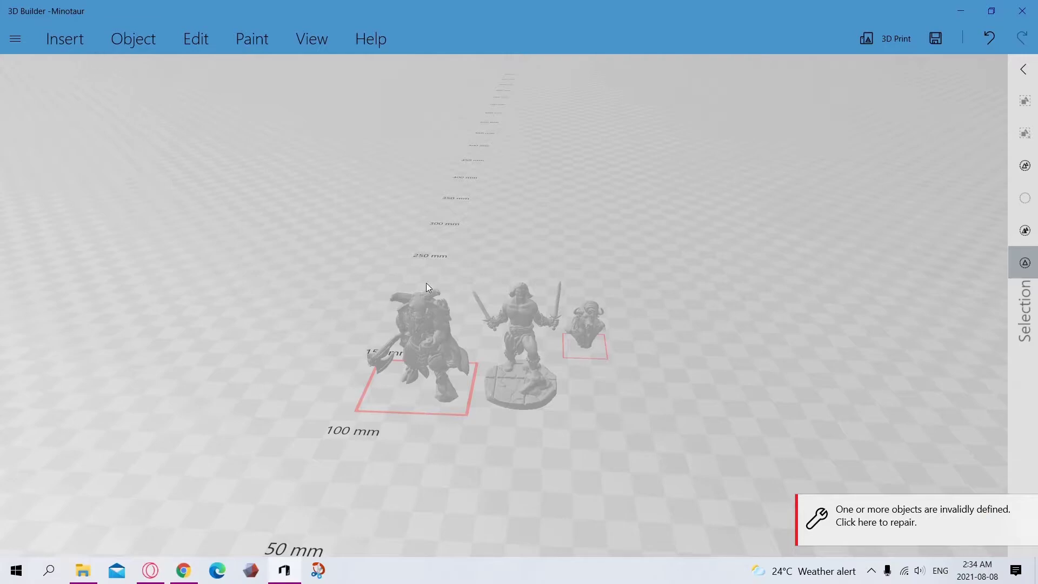
click(582, 328)
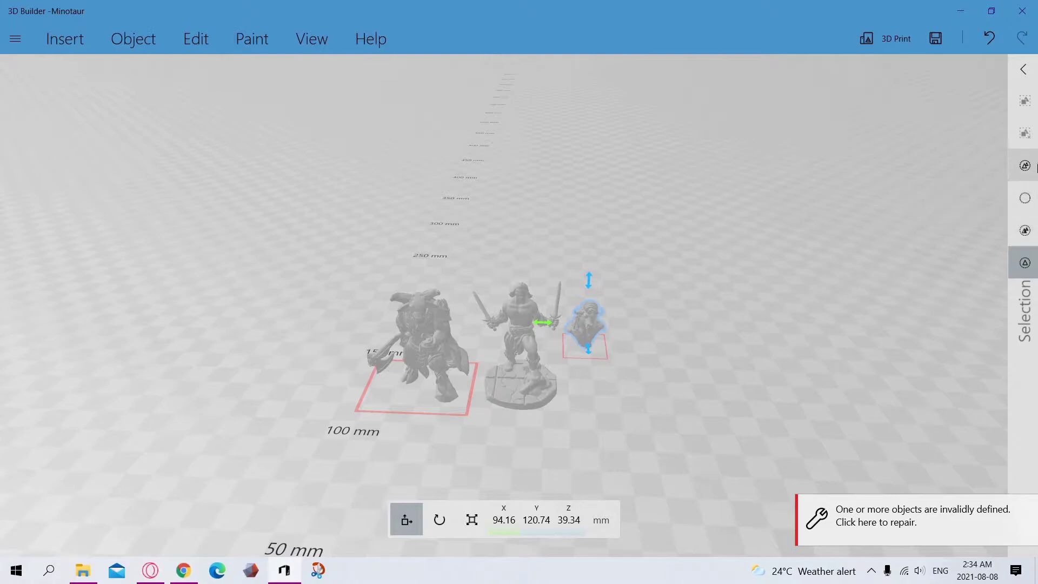
double_click(512, 332)
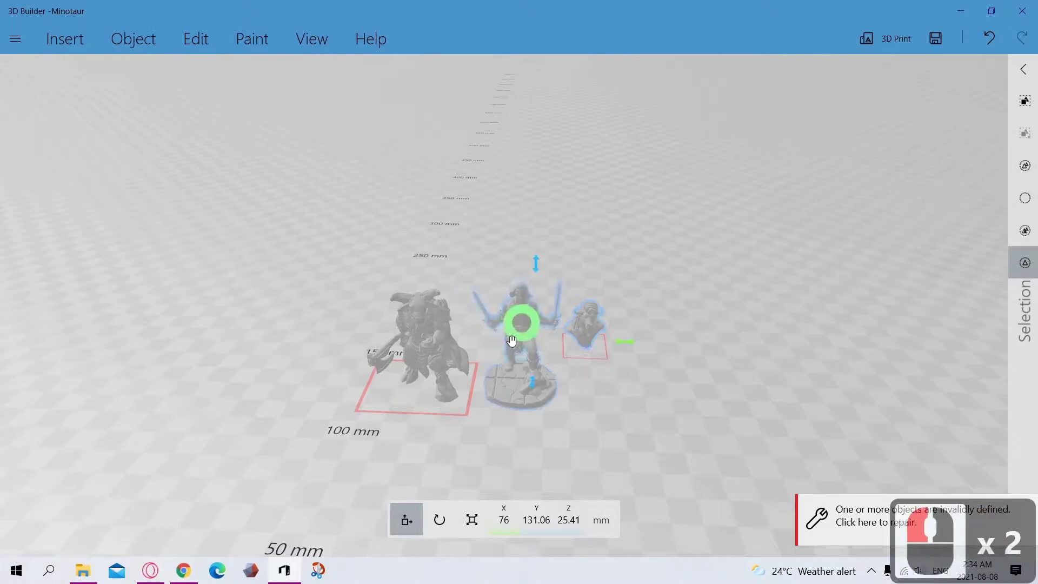
ctrl+click(439, 362)
click(847, 179)
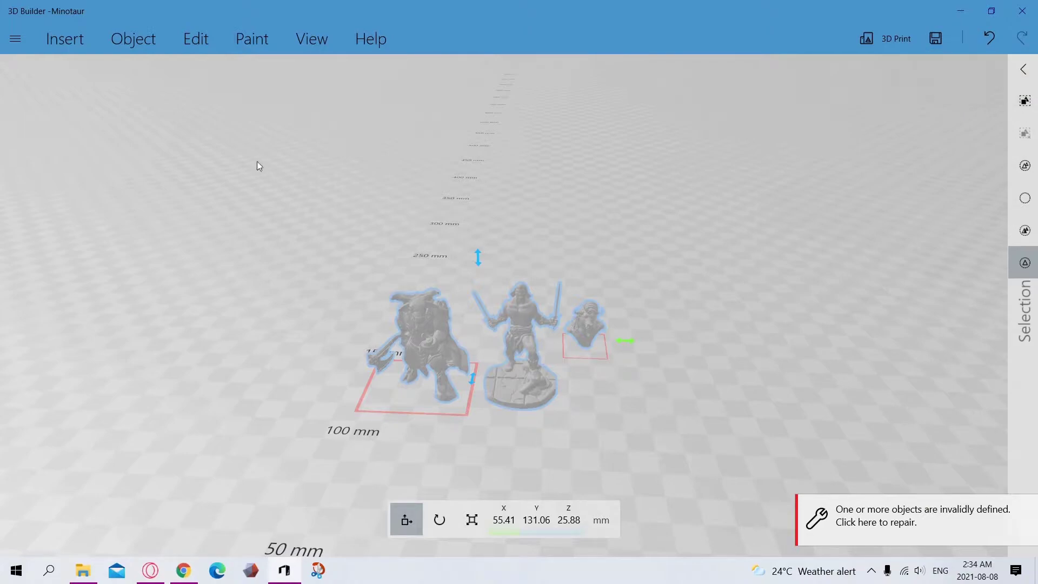
click(79, 42)
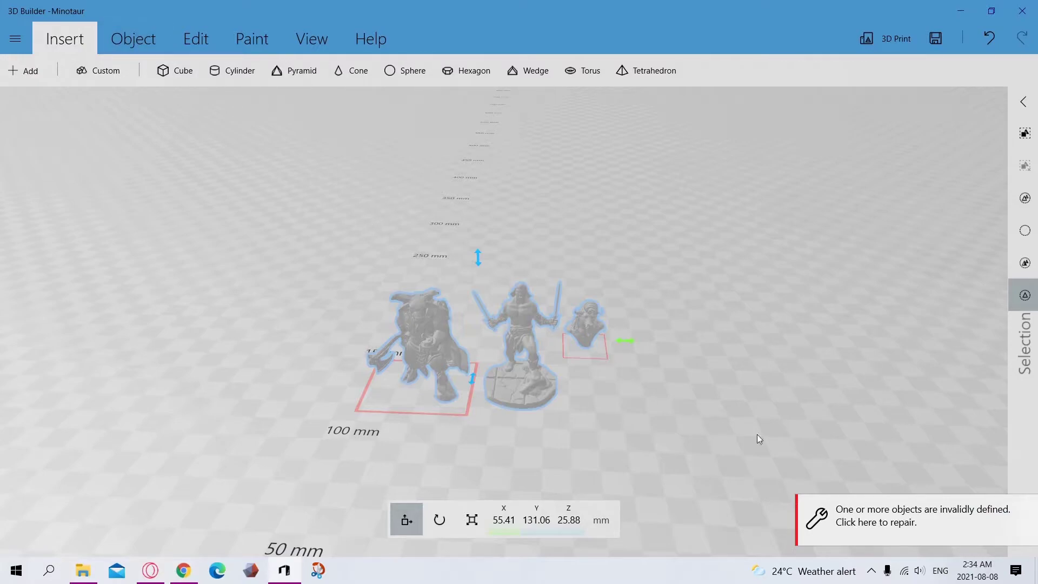
click(598, 407)
scroll(543, 404, up, 9)
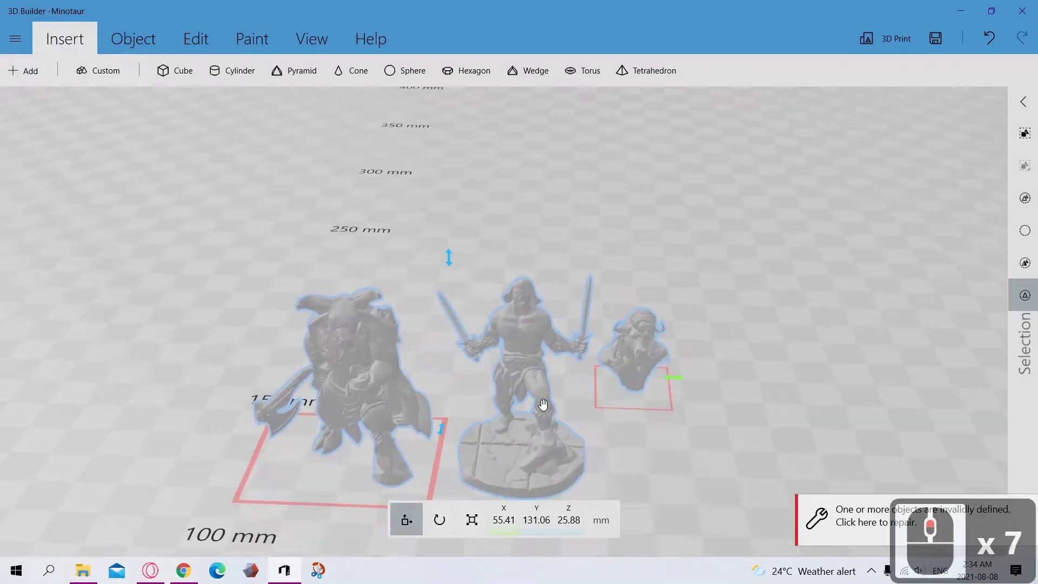
scroll(590, 403, down, 6)
scroll(589, 403, up, 3)
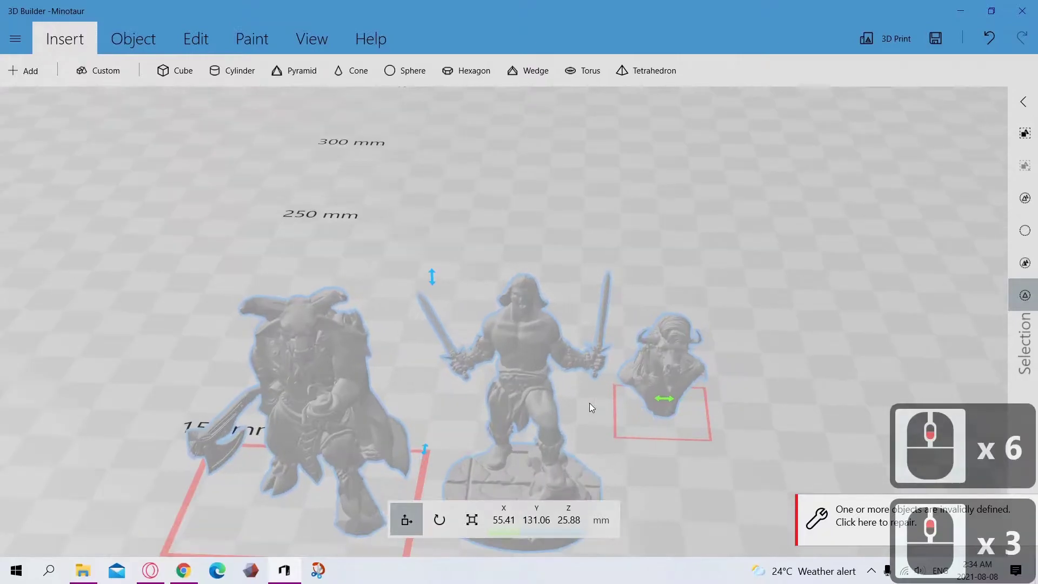
scroll(593, 400, up, 5)
Step: Select only the bust and overlay it on the barbarian's head and chest at about X 70.2 mm, Y 134.4 mm
click(559, 405)
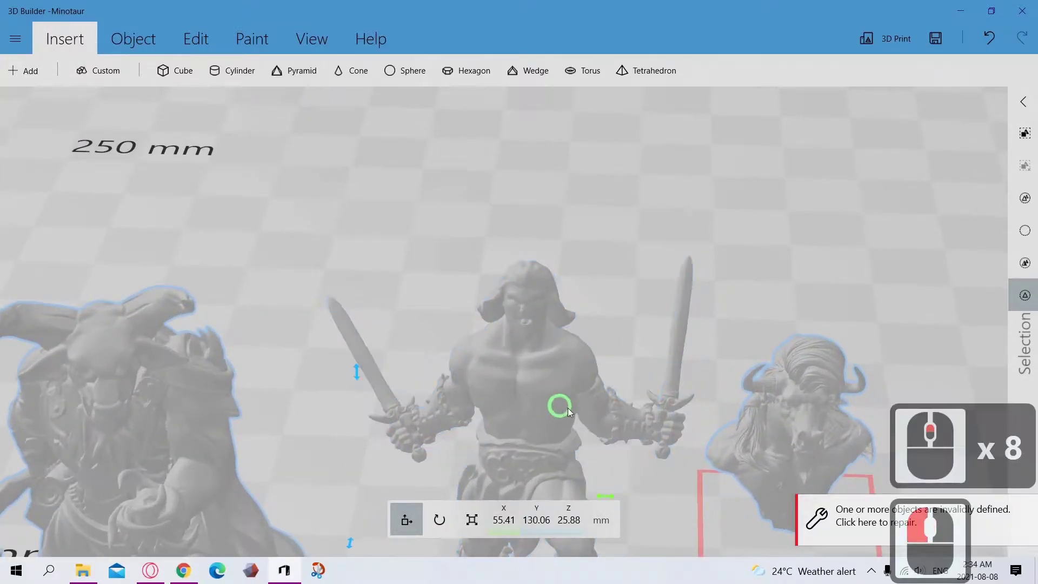
scroll(676, 405, down, 2)
click(768, 425)
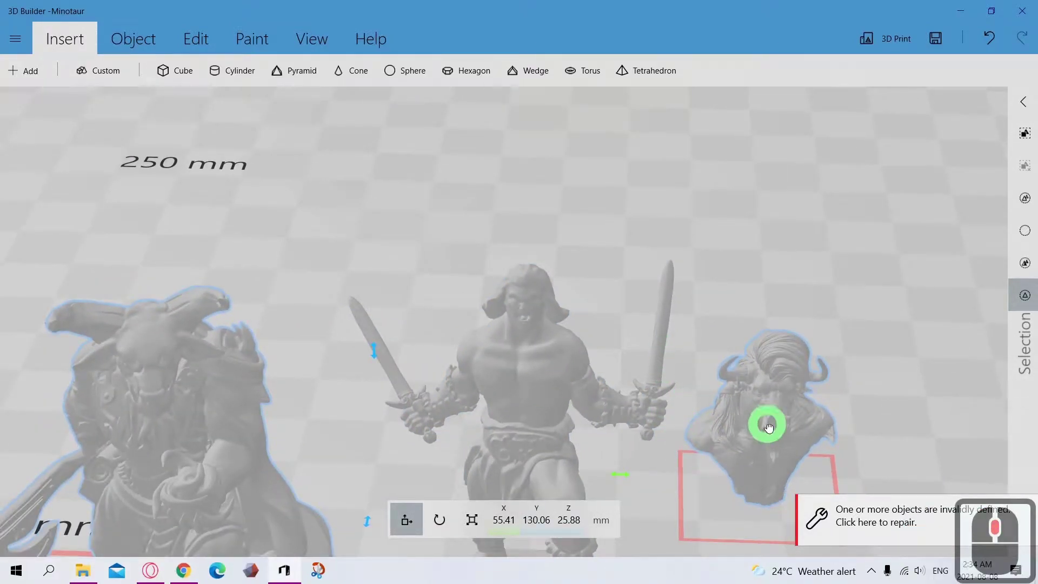
click(768, 427)
scroll(767, 431, up, 3)
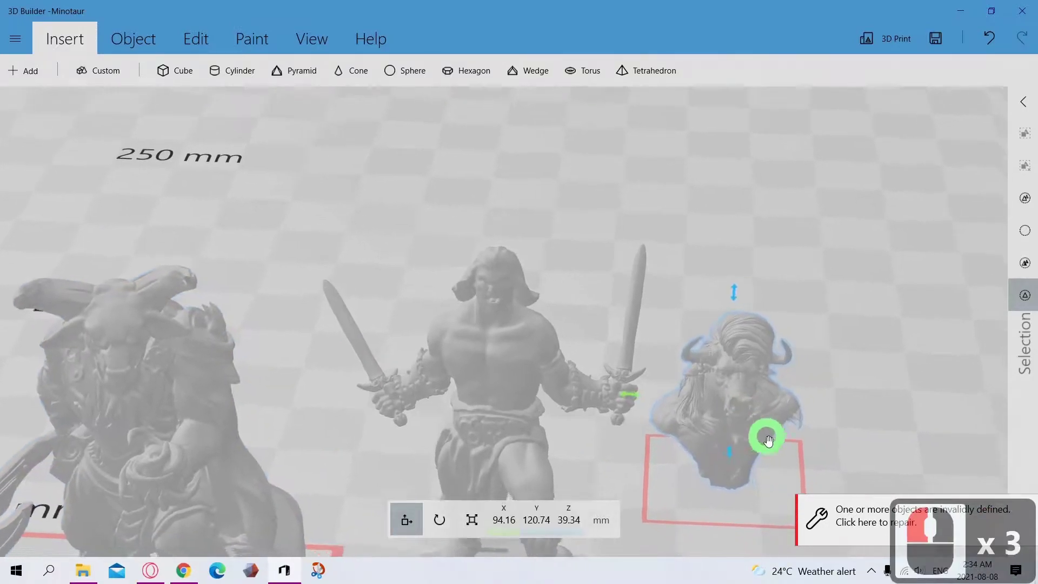
drag(529, 290, 286, 232)
scroll(286, 233, up, 4)
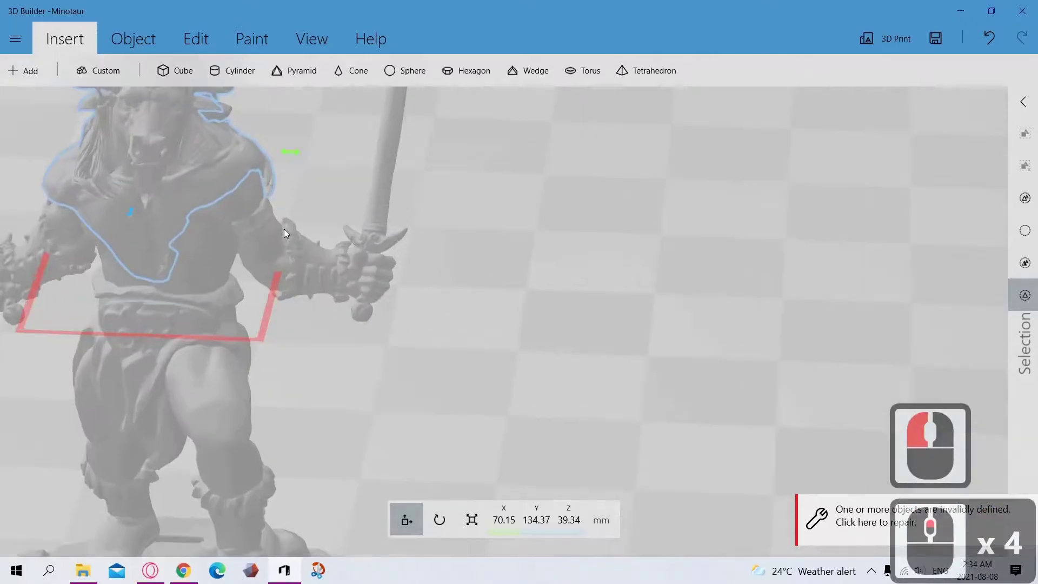
right_drag(392, 336, 582, 444)
scroll(568, 434, up, 4)
right_drag(669, 252, 693, 190)
scroll(540, 320, down, 6)
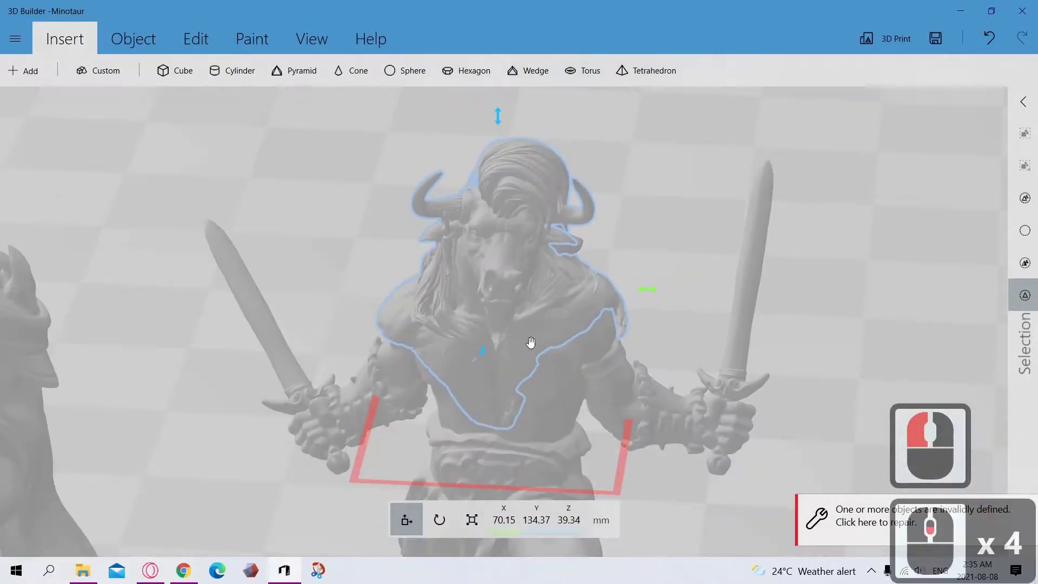
scroll(524, 373, up, 2)
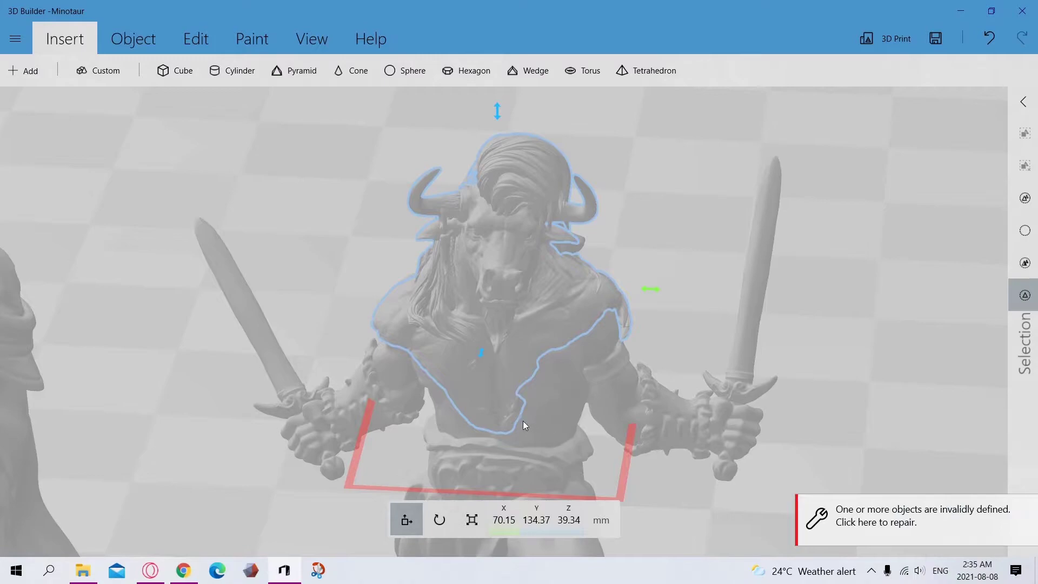
Step: Move the bust off the barbarian to about X 91.4 mm, Y 136.9 mm and compare their torsos up close
drag(457, 368, 423, 397)
drag(491, 401, 776, 241)
key(ctrl+z)
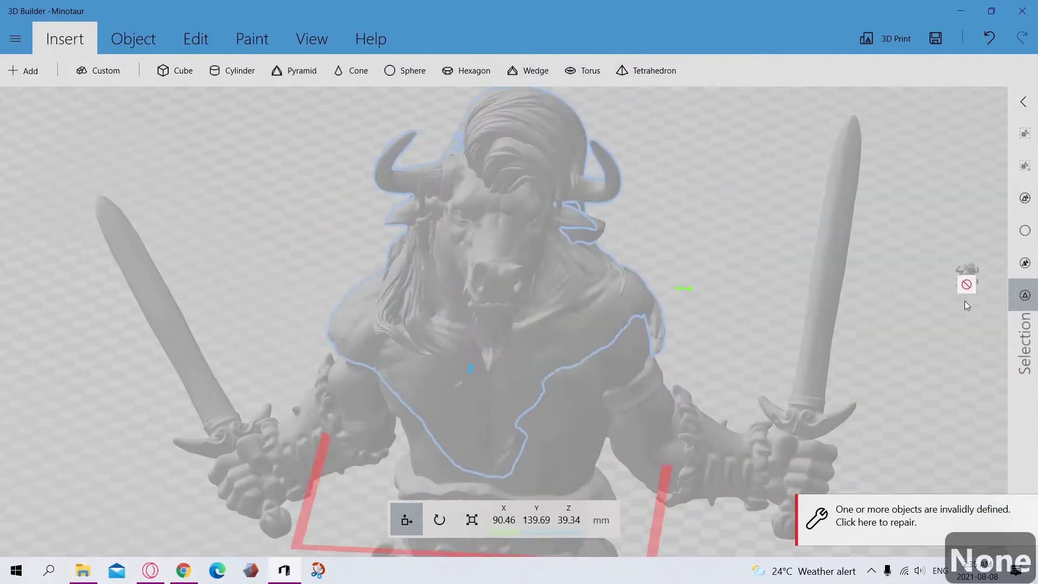
scroll(610, 369, down, 4)
drag(556, 312, 845, 331)
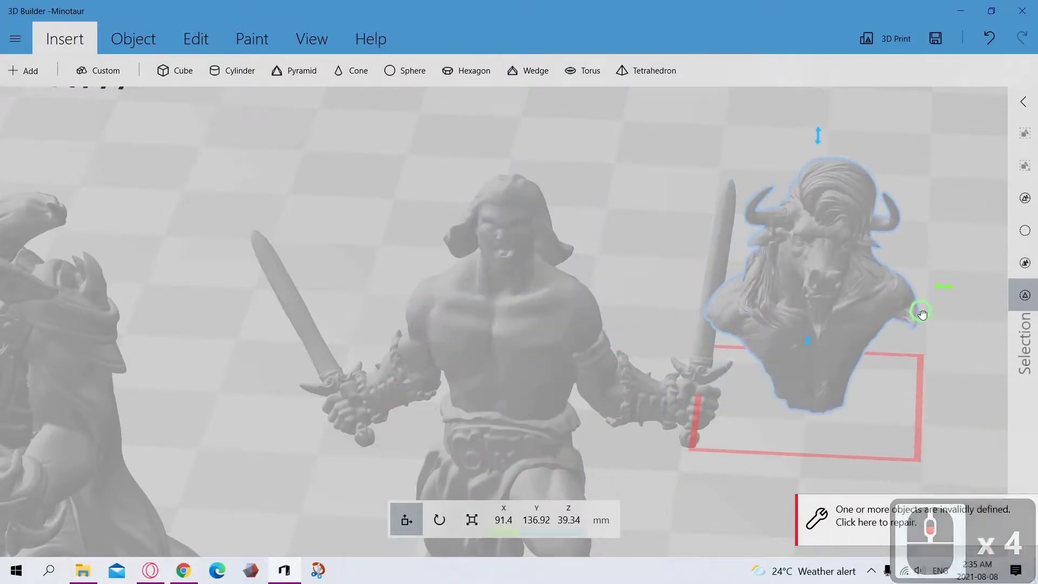
scroll(761, 378, up, 3)
mouse_move(671, 288)
right_down()
mouse_move(667, 249)
mouse_move(510, 169)
mouse_move(661, 286)
right_up()
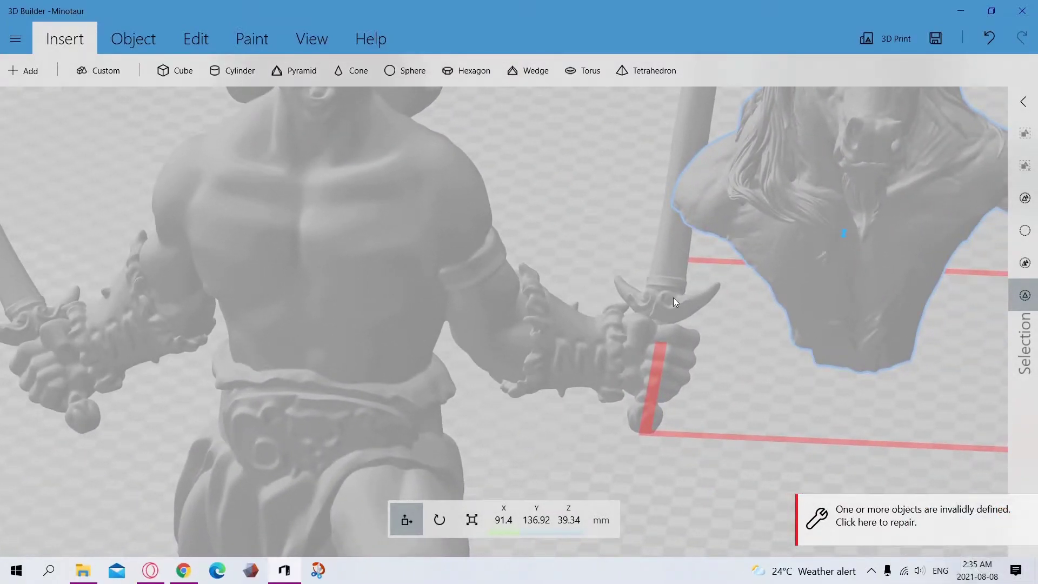
right_drag(714, 362, 661, 384)
drag(662, 384, 686, 353)
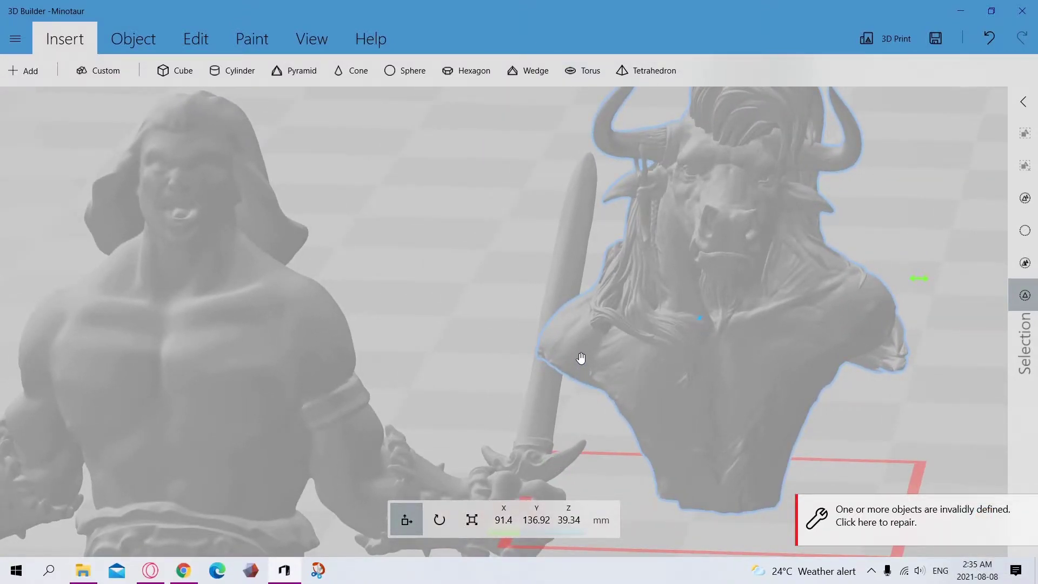
scroll(582, 358, down, 4)
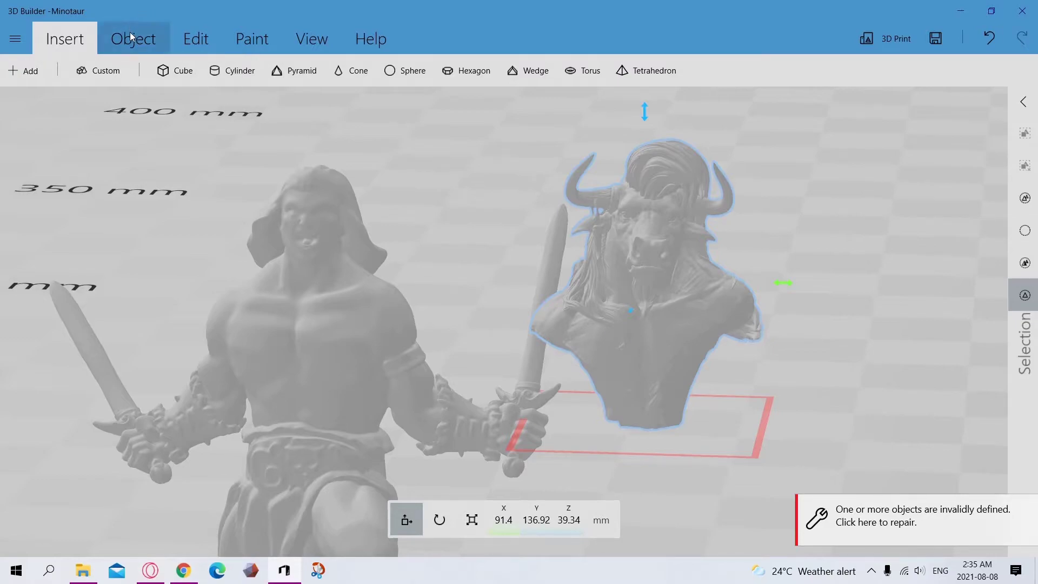
Step: Move the bust clear of the barbarian's sword and delete it from the scene
drag(638, 347, 801, 371)
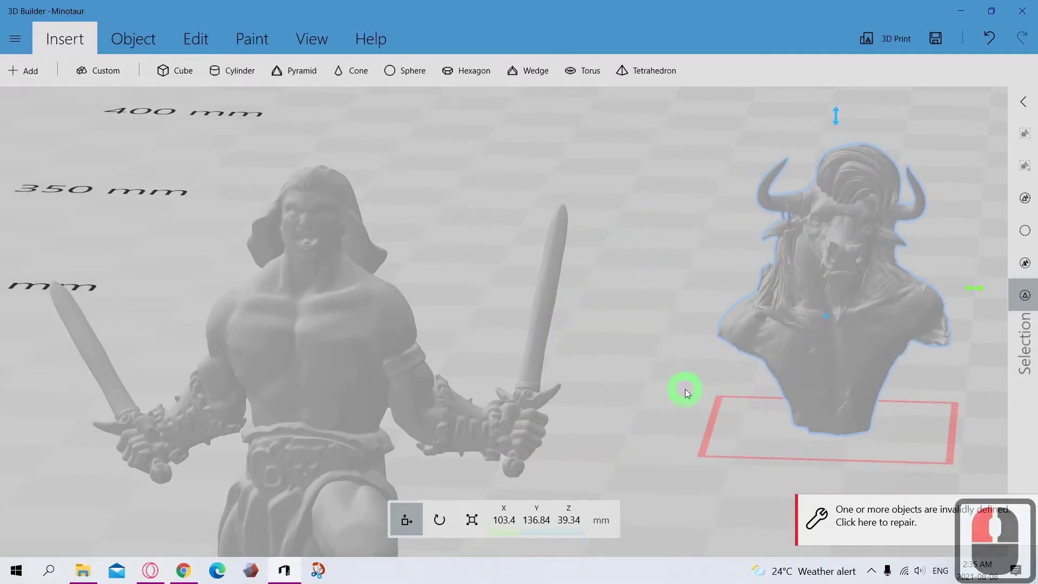
right_drag(677, 391, 730, 131)
scroll(625, 299, down, 1)
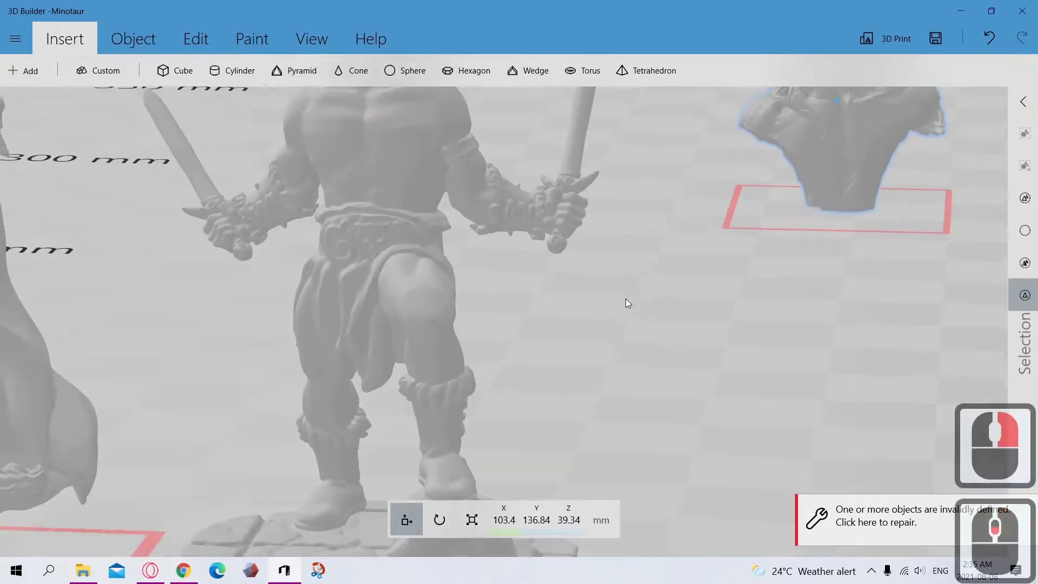
scroll(626, 304, down, 4)
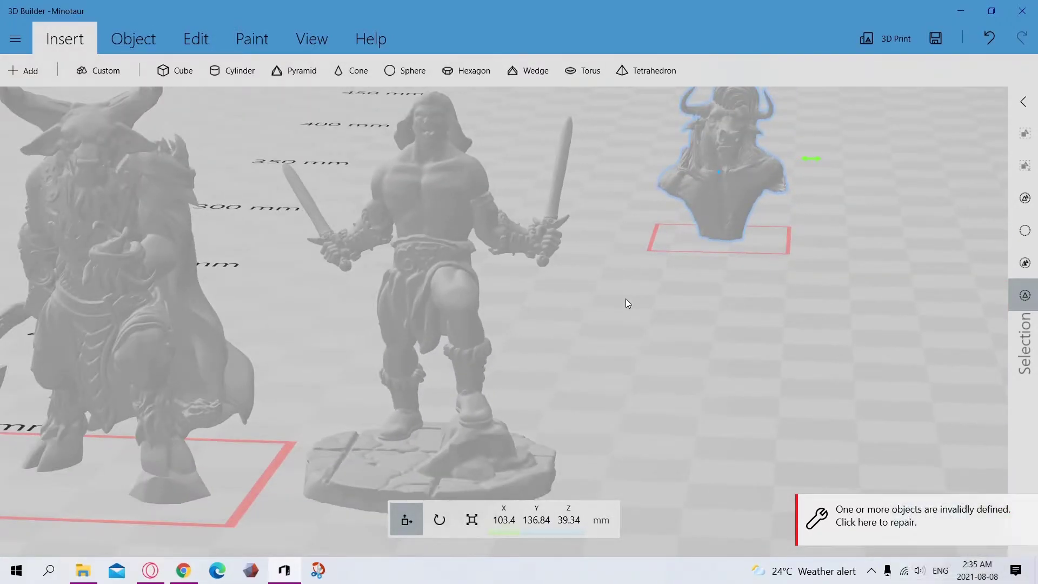
key(Delete)
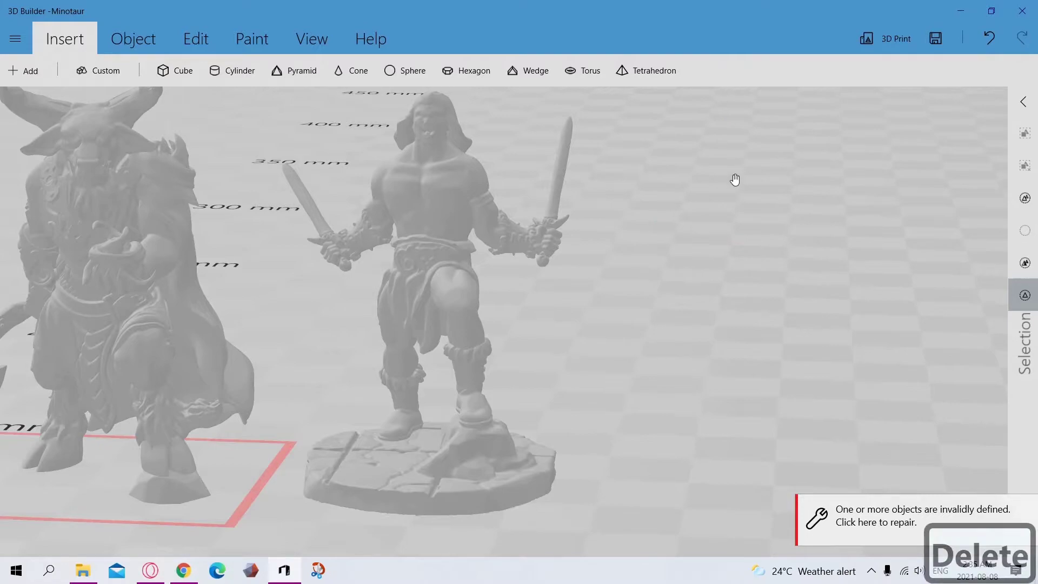
click(621, 270)
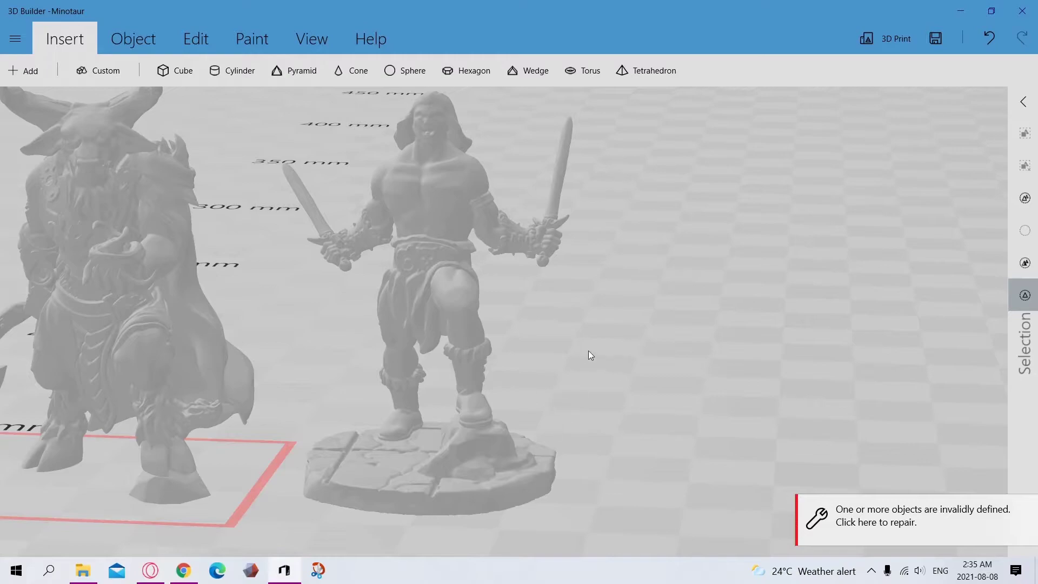
Step: Scale the barbarian proportionally to about 38.4 × 34.3 × 47.6 mm and check its size against the minotaur
middle_drag(573, 348, 832, 332)
click(595, 425)
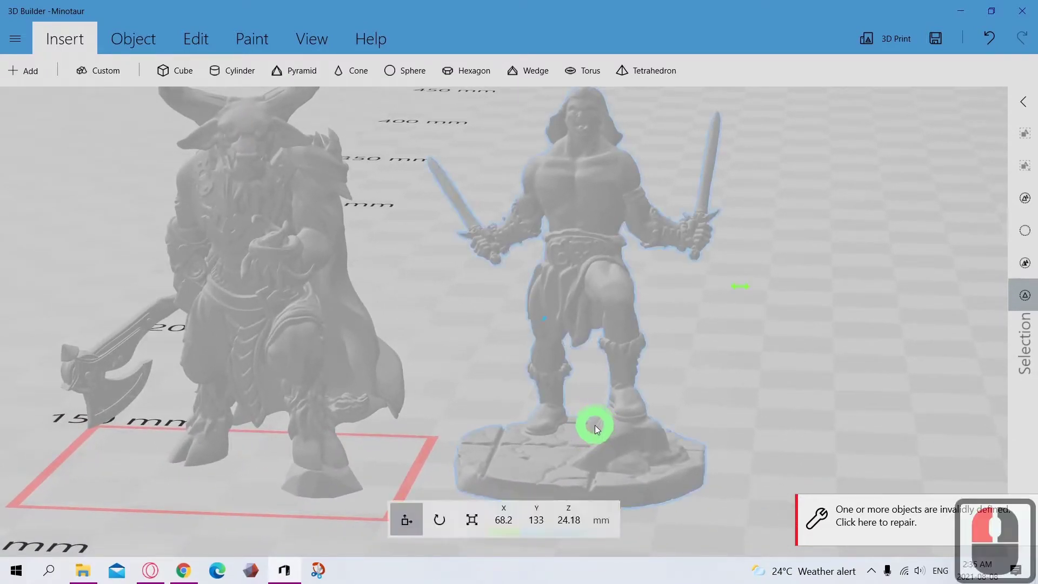
click(512, 513)
click(472, 519)
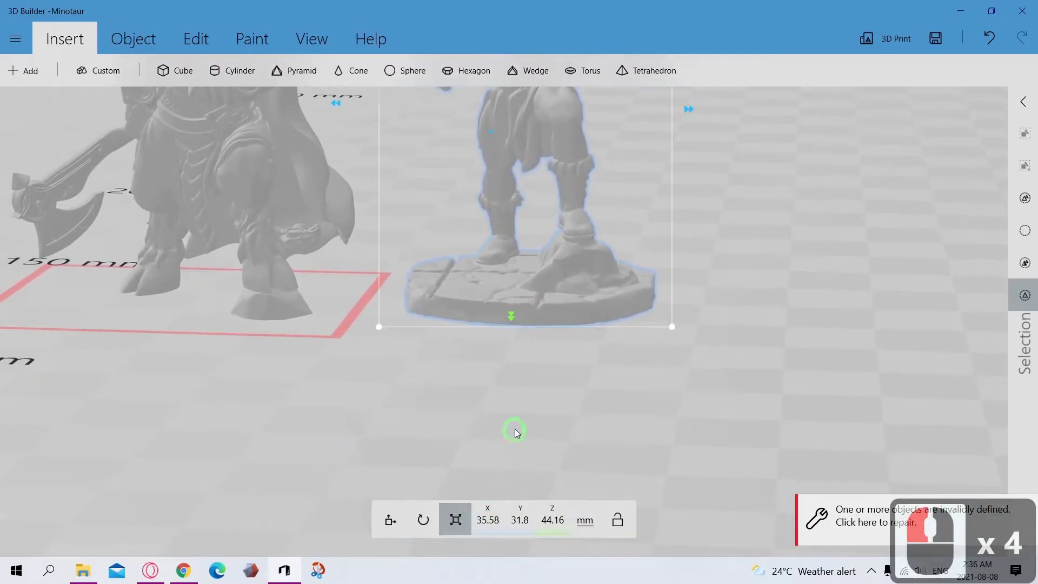
scroll(517, 422, down, 4)
right_drag(548, 370, 651, 203)
drag(841, 158, 819, 254)
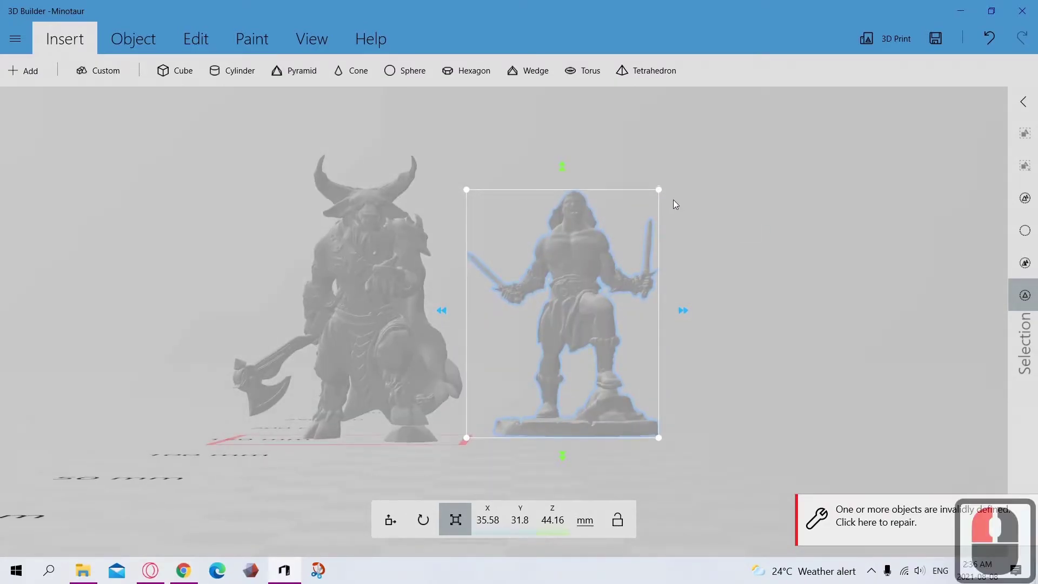
mouse_move(659, 191)
mouse_down()
mouse_move(667, 176)
mouse_move(671, 185)
mouse_up()
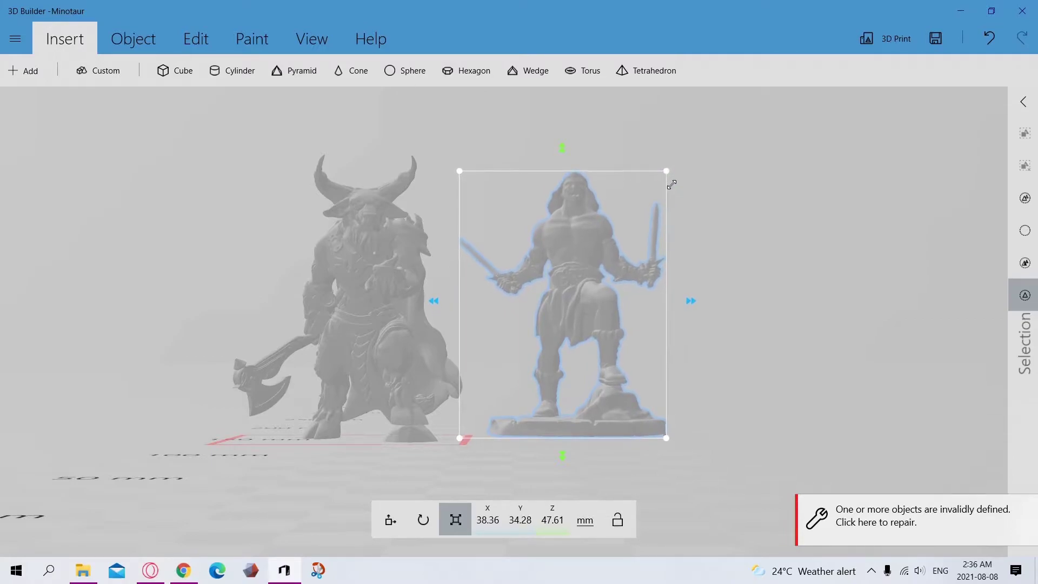
right_drag(774, 323, 723, 394)
scroll(702, 430, up, 3)
right_drag(706, 326, 806, 311)
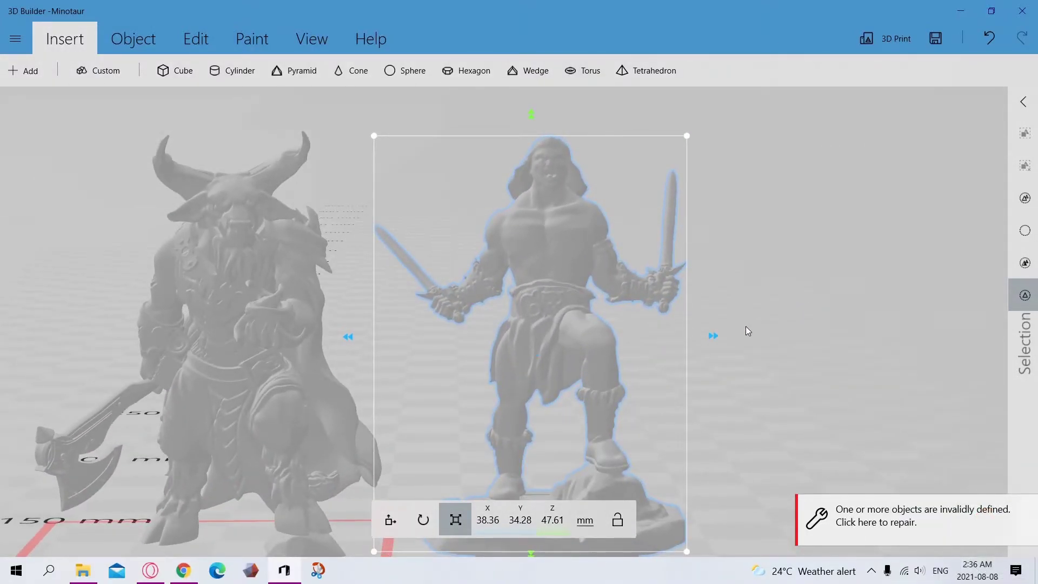
right_drag(745, 326, 718, 356)
double_click(713, 355)
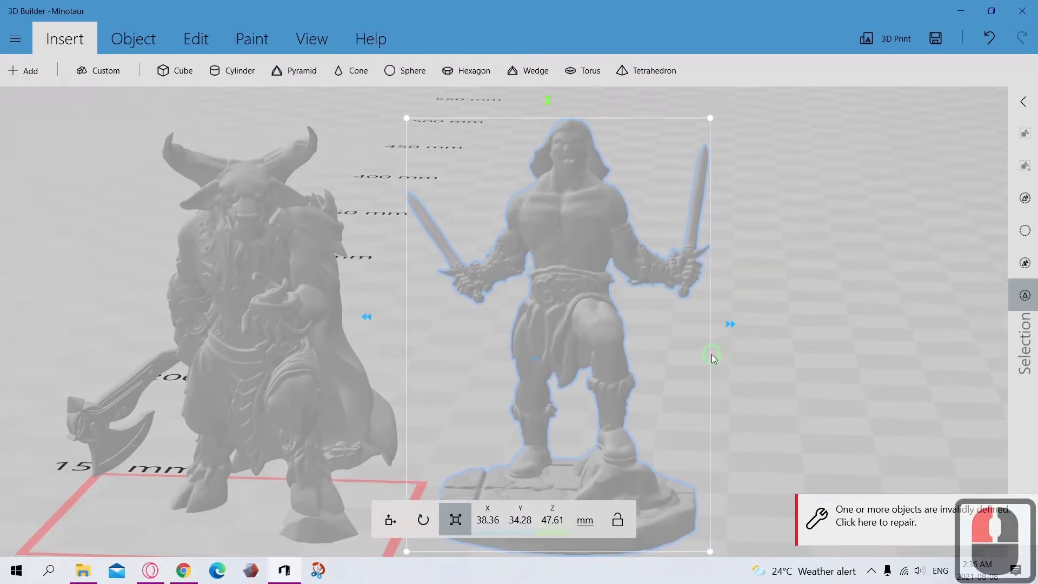
drag(638, 399, 623, 410)
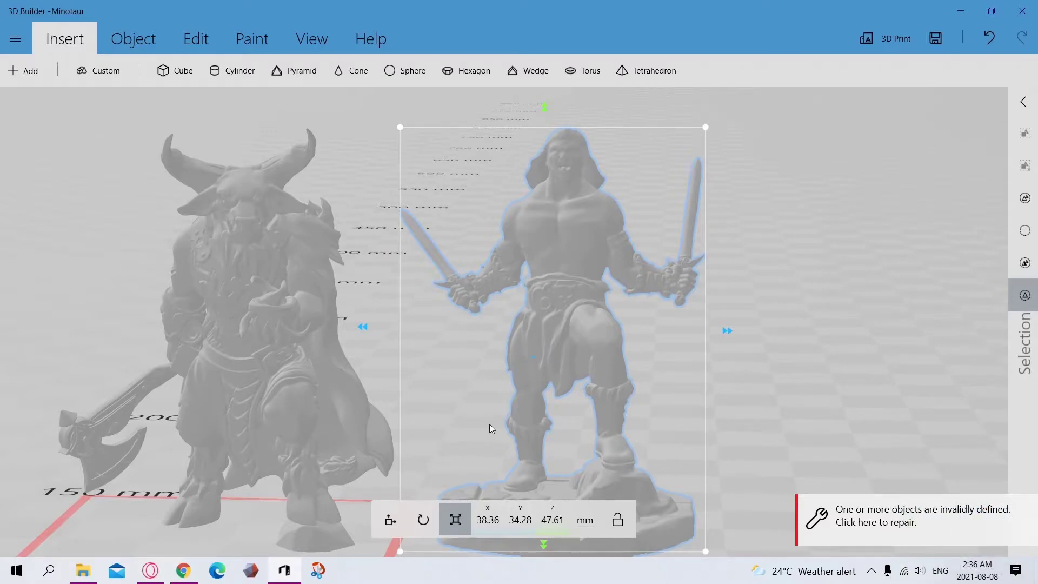
Step: Open Autodesk Meshmixer
click(257, 577)
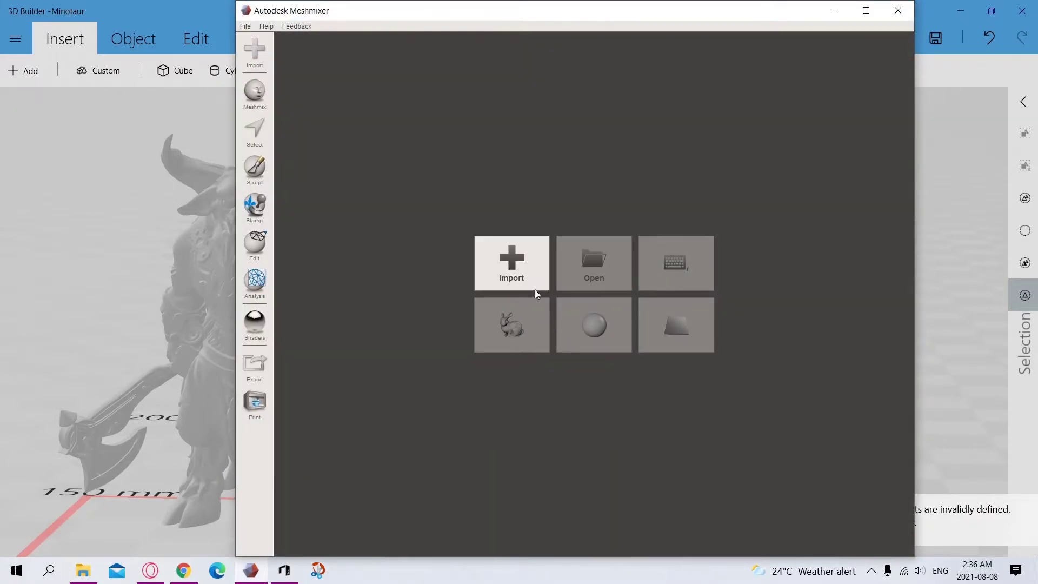
Step: Import barbarian_1piece.stl from the Minotaur folder on the Desktop and maximize the Meshmixer window
click(521, 264)
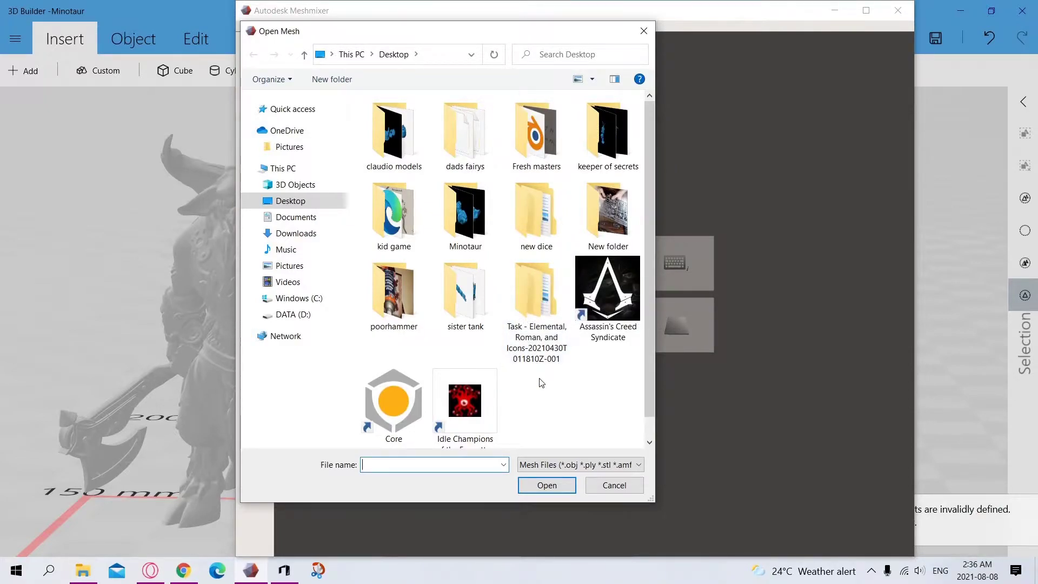
double_click(464, 223)
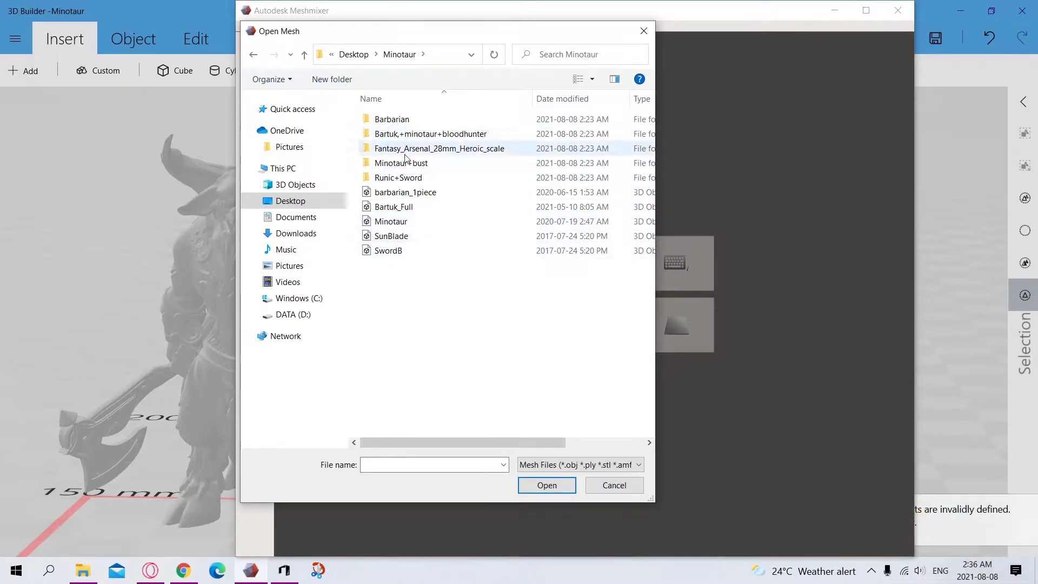
double_click(406, 192)
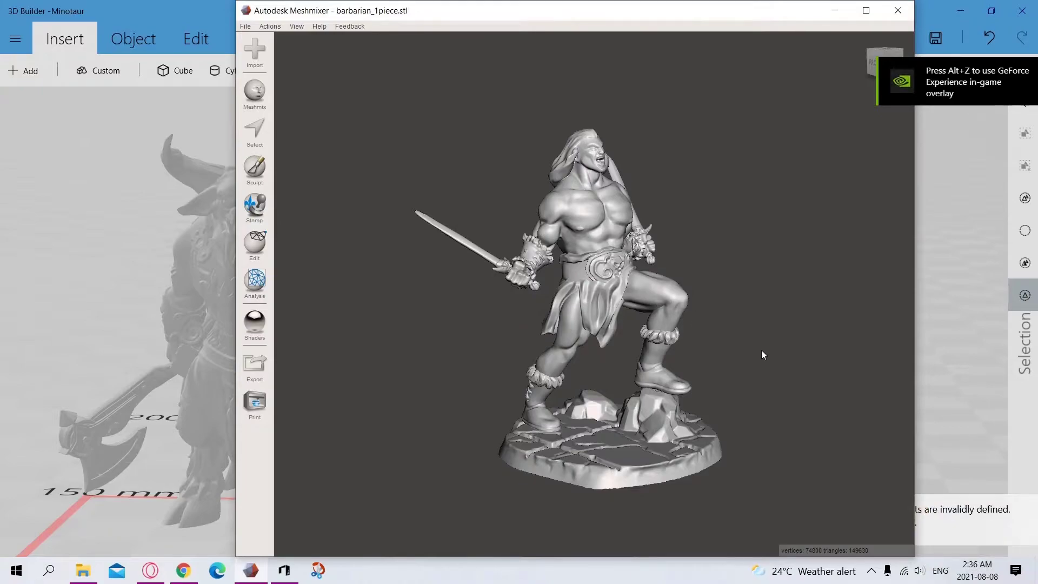
right_drag(726, 341, 837, 327)
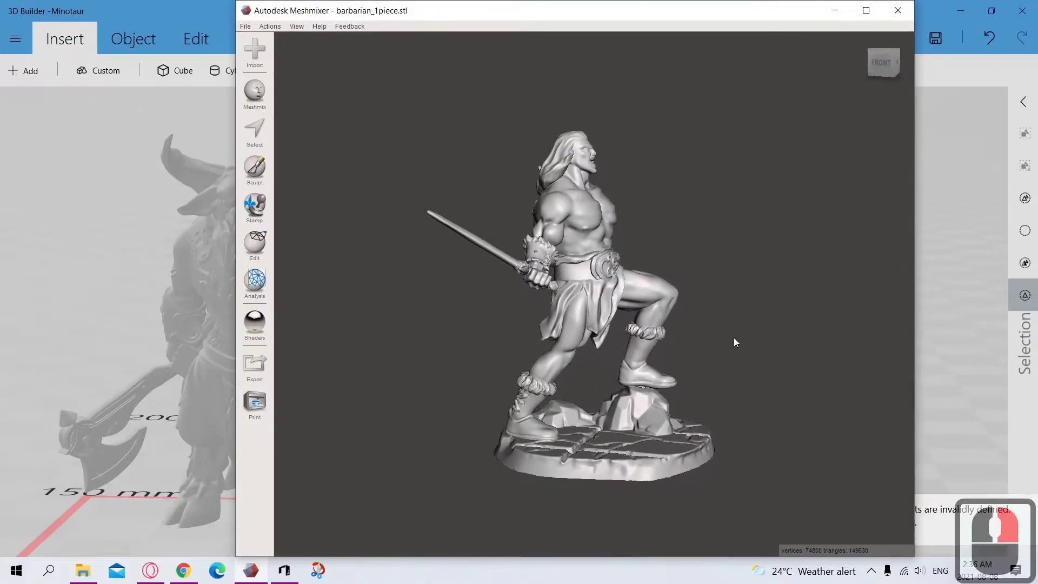
scroll(702, 354, up, 12)
right_drag(824, 394, 469, 199)
scroll(563, 420, down, 2)
scroll(562, 421, up, 2)
click(865, 10)
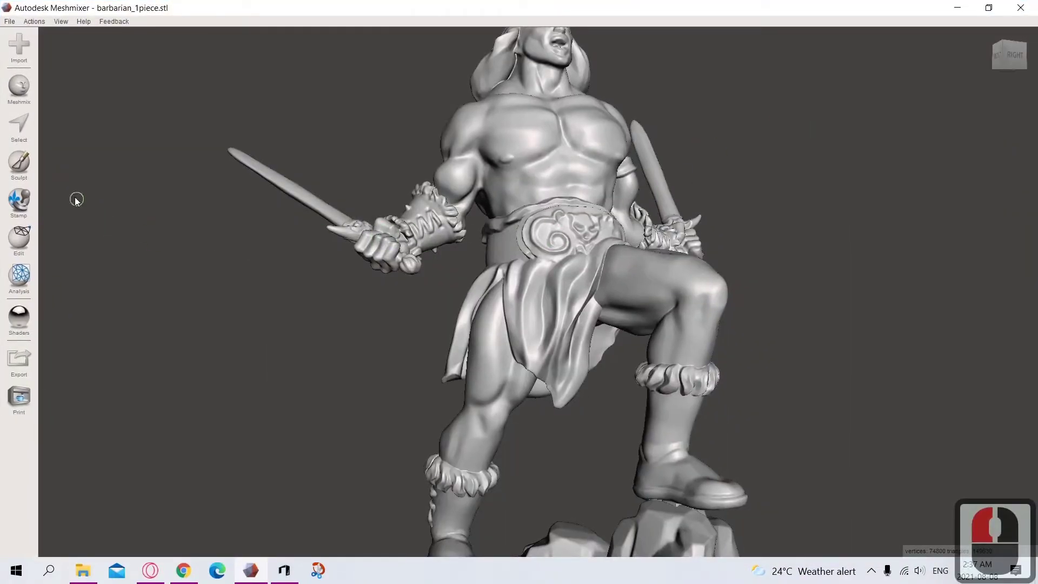
click(18, 129)
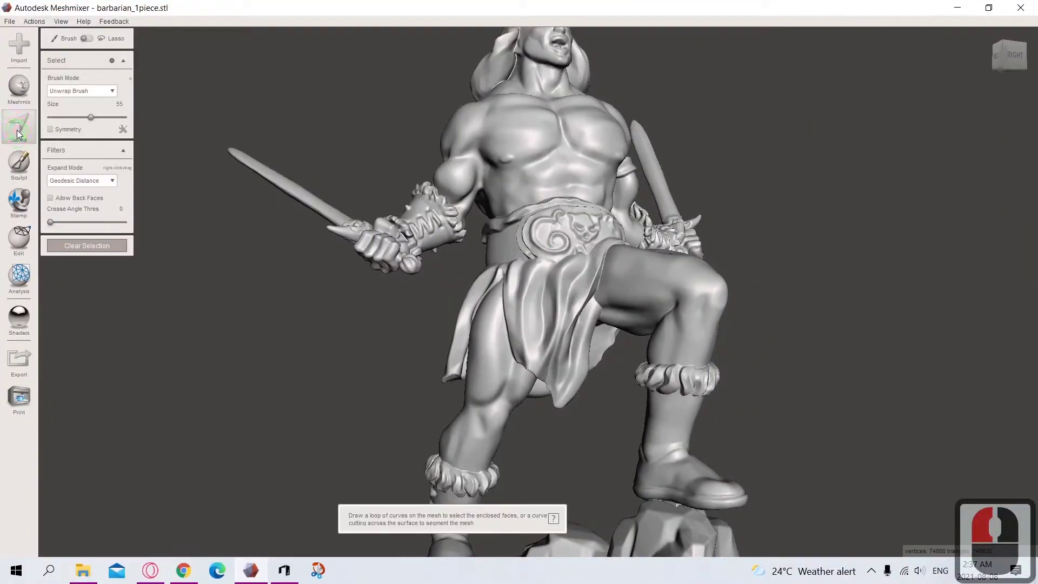
mouse_move(478, 321)
mouse_down()
mouse_move(488, 378)
mouse_move(524, 284)
mouse_move(544, 364)
mouse_move(623, 276)
mouse_move(643, 290)
mouse_up()
key(ctrl+z)
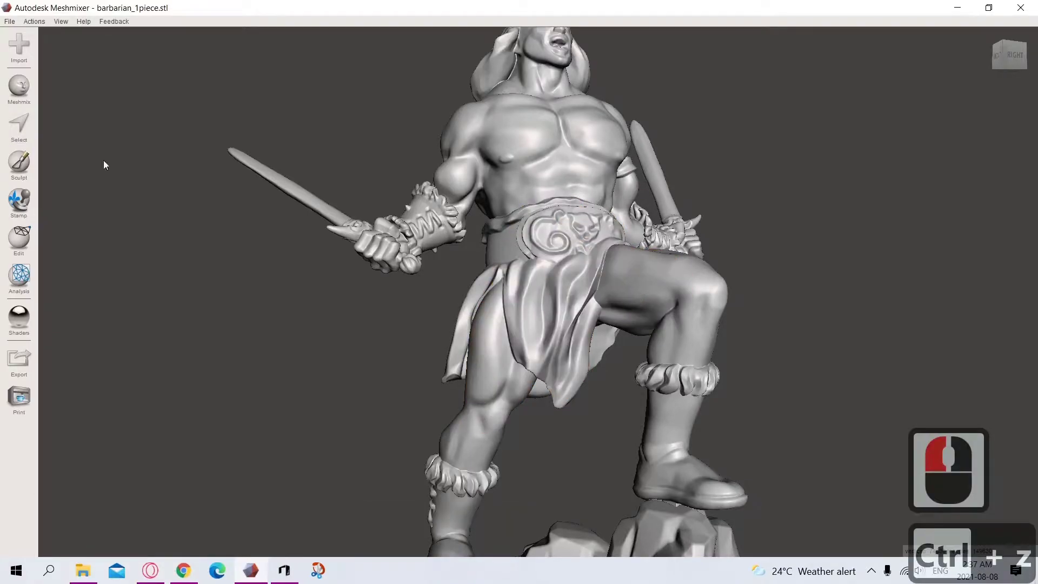
Step: Start selecting with the Unwrap Brush at size 33 and a crease angle threshold of 20.21
click(20, 129)
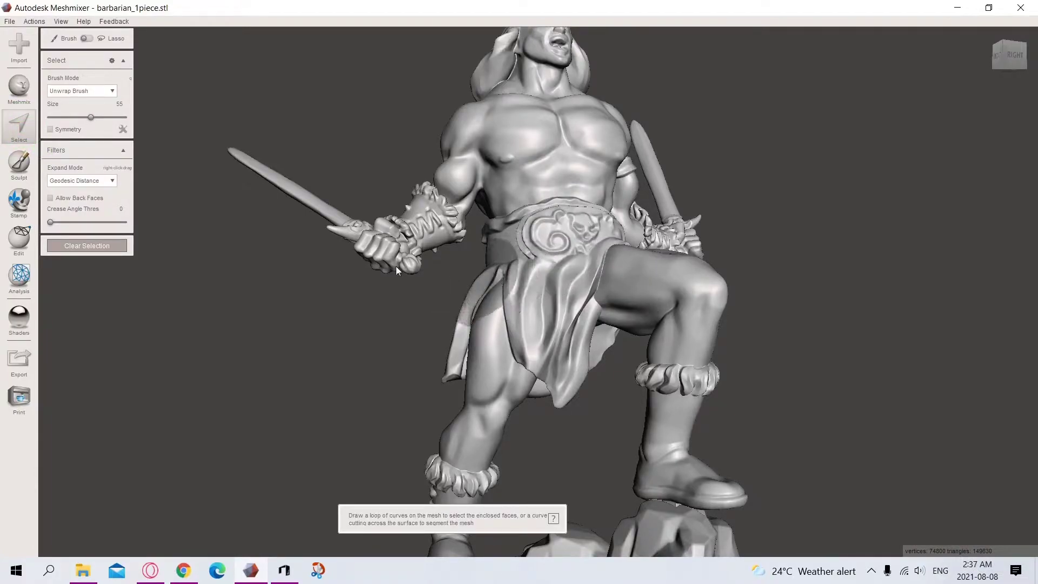
drag(91, 117, 75, 124)
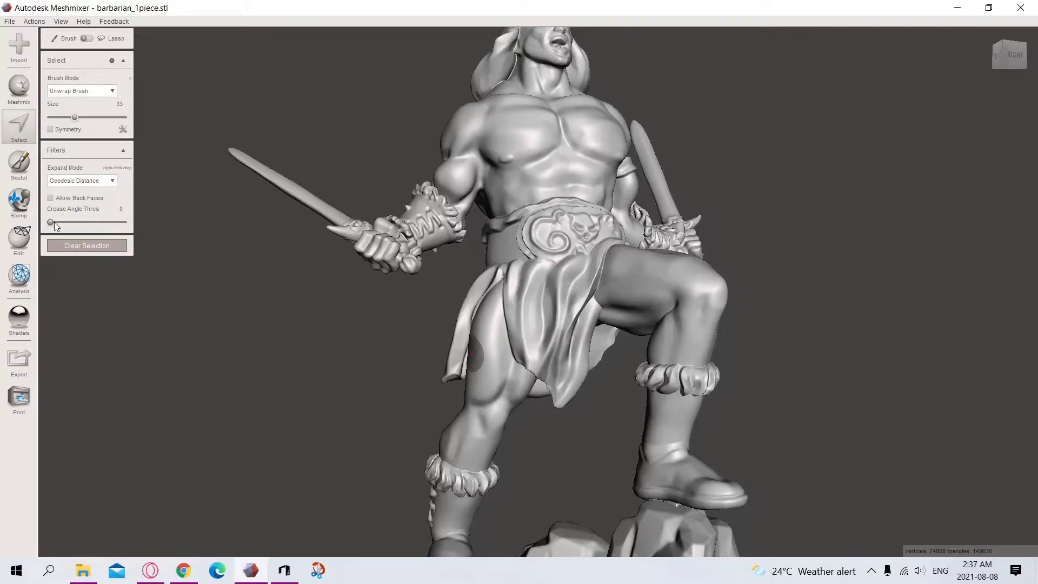
drag(51, 222, 59, 223)
Step: Try brush-selecting the barbarian's raised thigh and the adjoining edge of the loincloth
click(285, 282)
drag(524, 380, 598, 284)
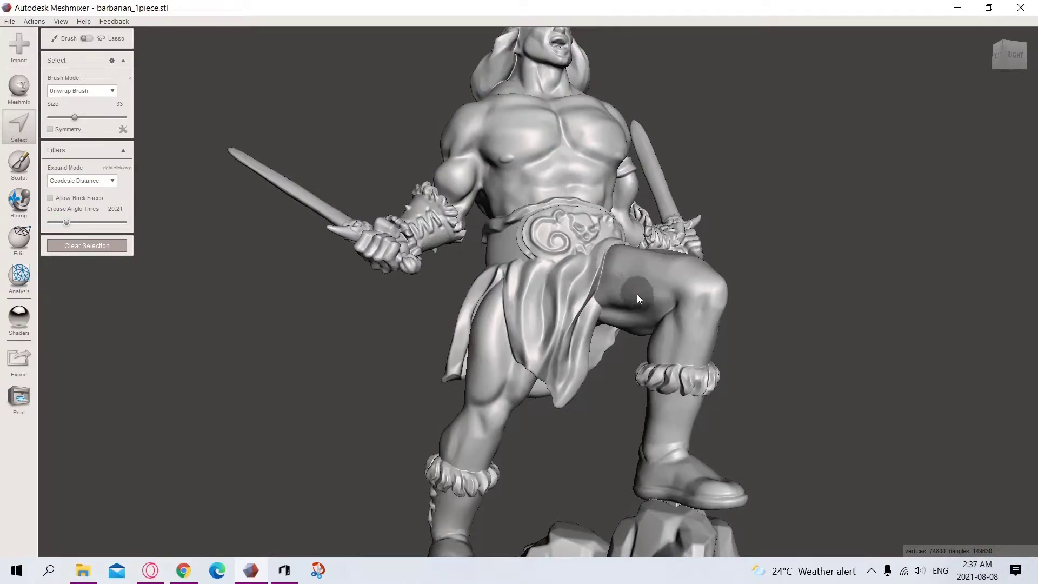
mouse_move(628, 307)
mouse_down()
mouse_move(637, 294)
mouse_move(627, 320)
mouse_up()
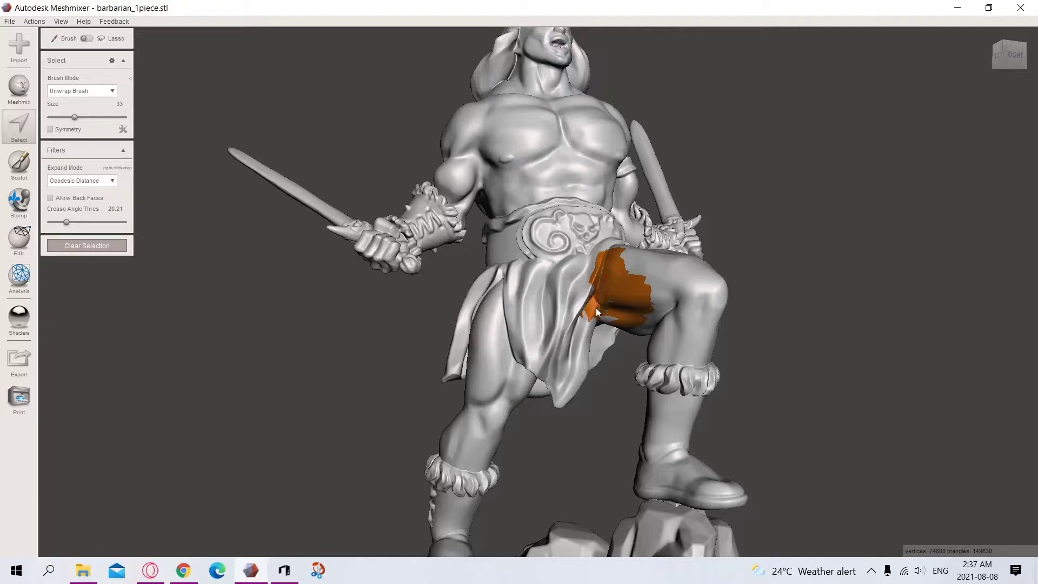
drag(589, 324, 581, 347)
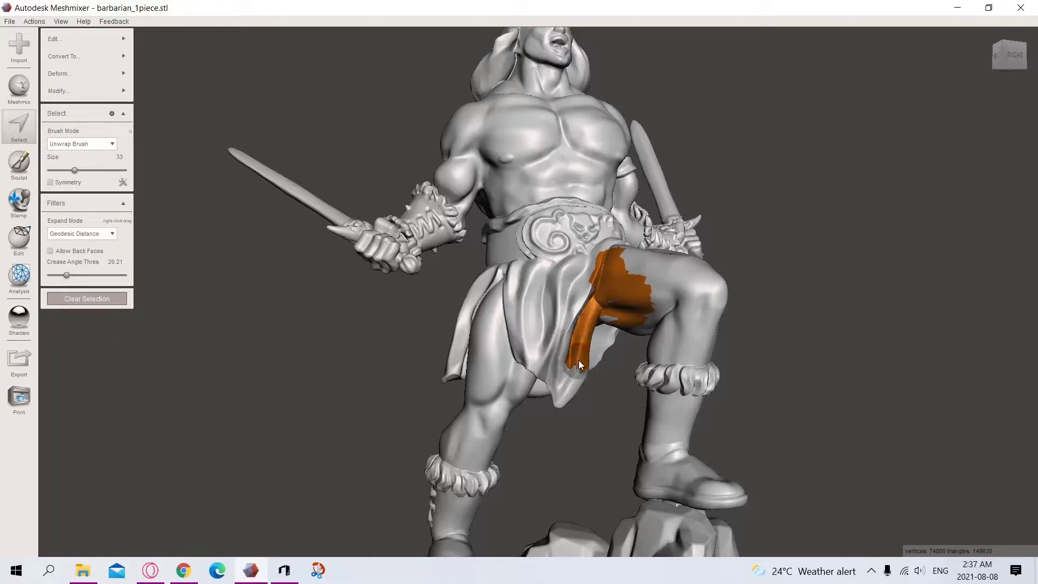
drag(590, 362, 580, 374)
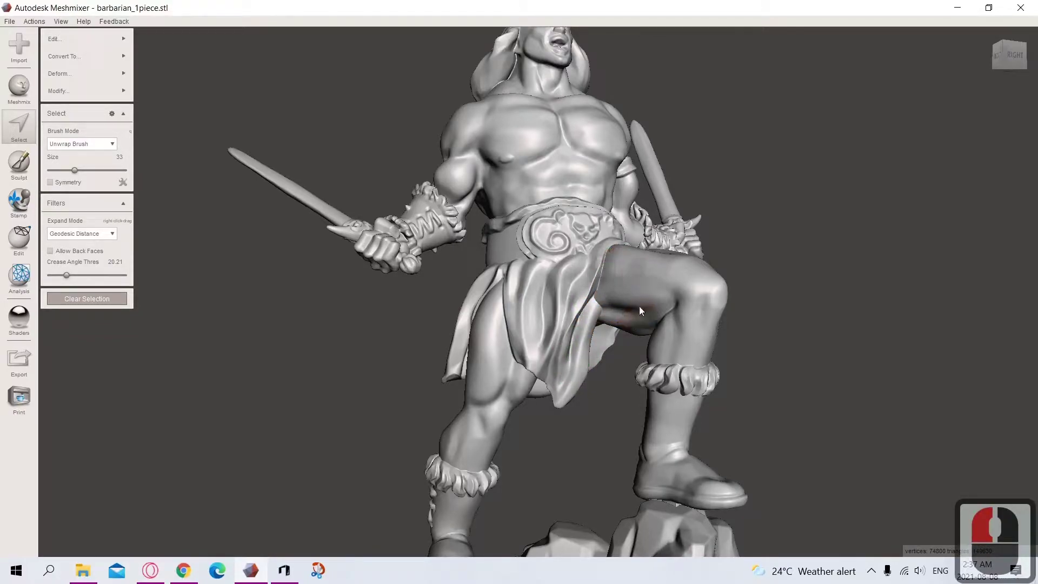
Step: Try a brush selection on the raised leg just above the fur cuff and deselect the painted patches
ctrl+drag(569, 321, 617, 328)
mouse_move(658, 356)
ctrl+mouse_down()
mouse_move(661, 370)
mouse_move(696, 357)
mouse_move(656, 356)
mouse_move(709, 359)
ctrl+mouse_up()
mouse_move(780, 371)
right_down()
mouse_move(588, 410)
mouse_move(754, 409)
mouse_move(659, 402)
right_up()
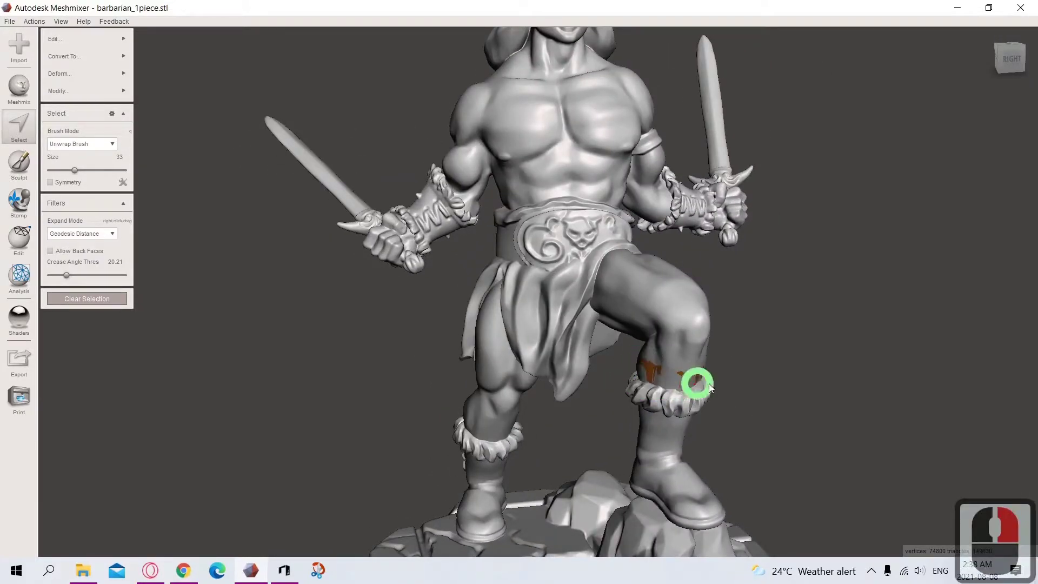
ctrl+right_drag(669, 374, 733, 370)
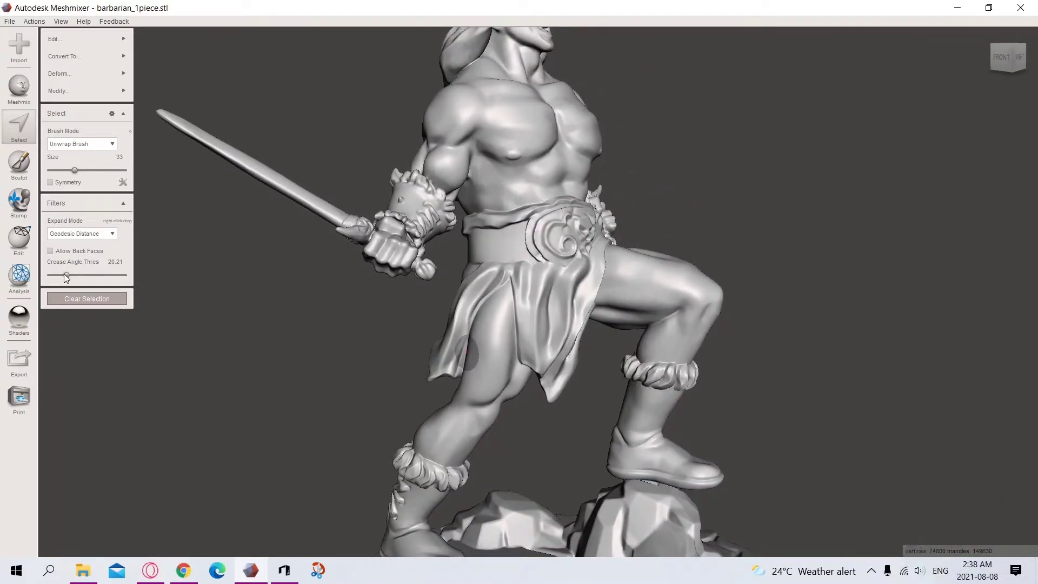
Step: Test crease angle thresholds of 38.46 and 64.53 by brushing the raised shin above the fur cuff
drag(81, 277, 82, 275)
drag(684, 349, 651, 358)
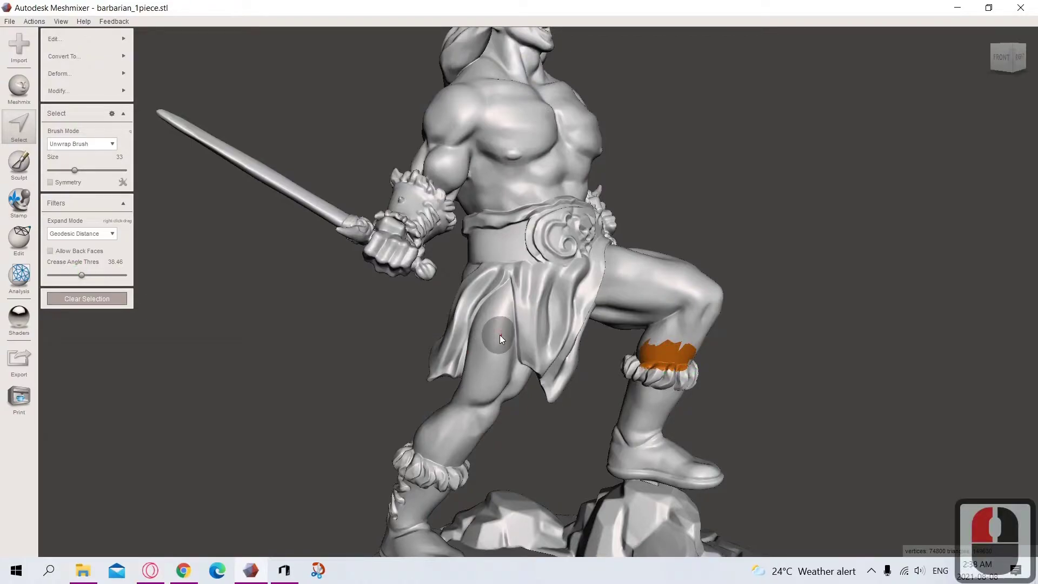
key(ctrl+z)
drag(82, 275, 103, 276)
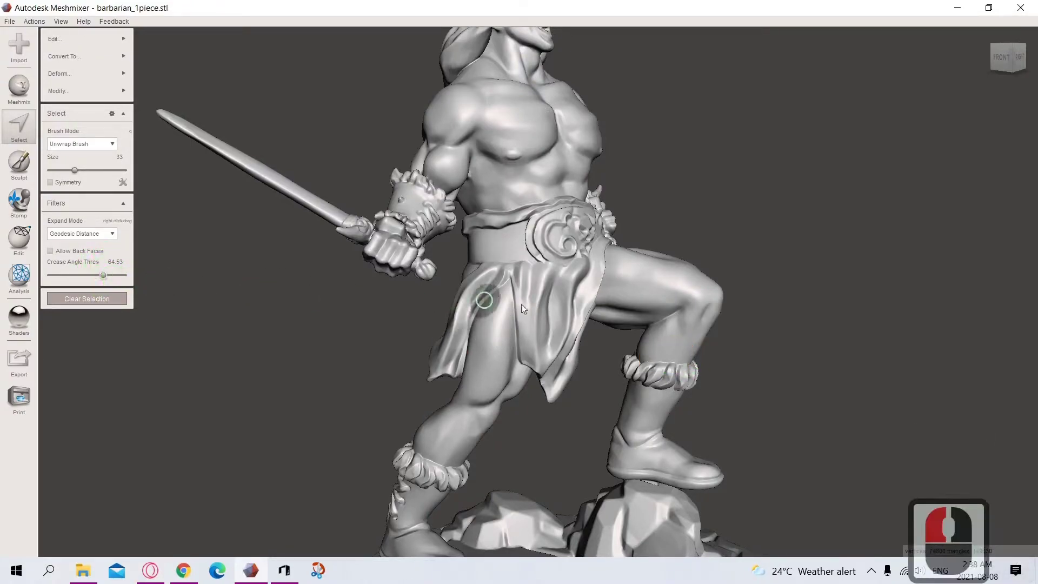
click(658, 357)
click(669, 357)
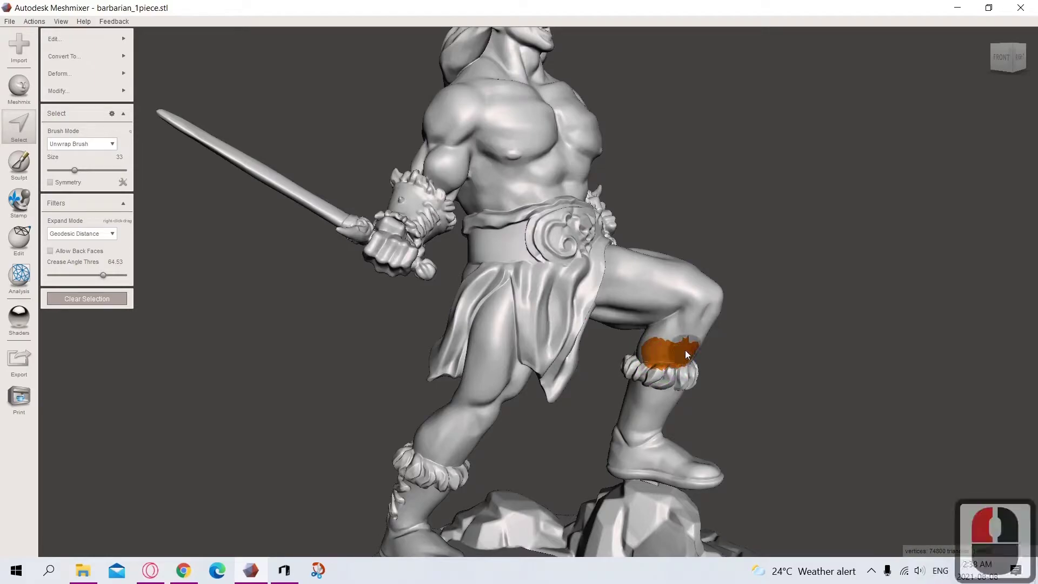
Step: Set the crease angle threshold to 80.17 and clear the trial selection from the raised shin
drag(104, 275, 116, 275)
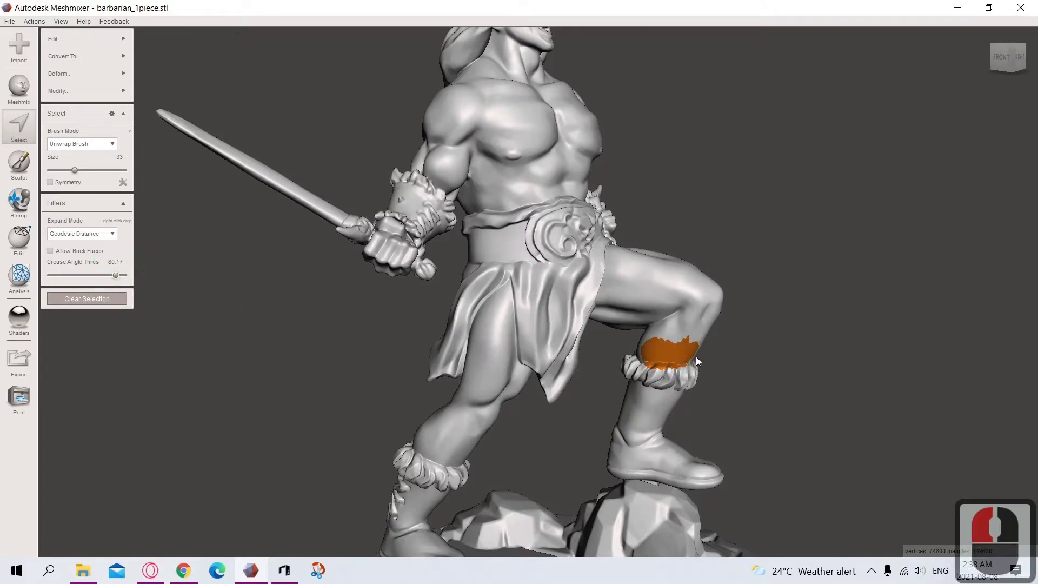
ctrl+drag(688, 356, 650, 359)
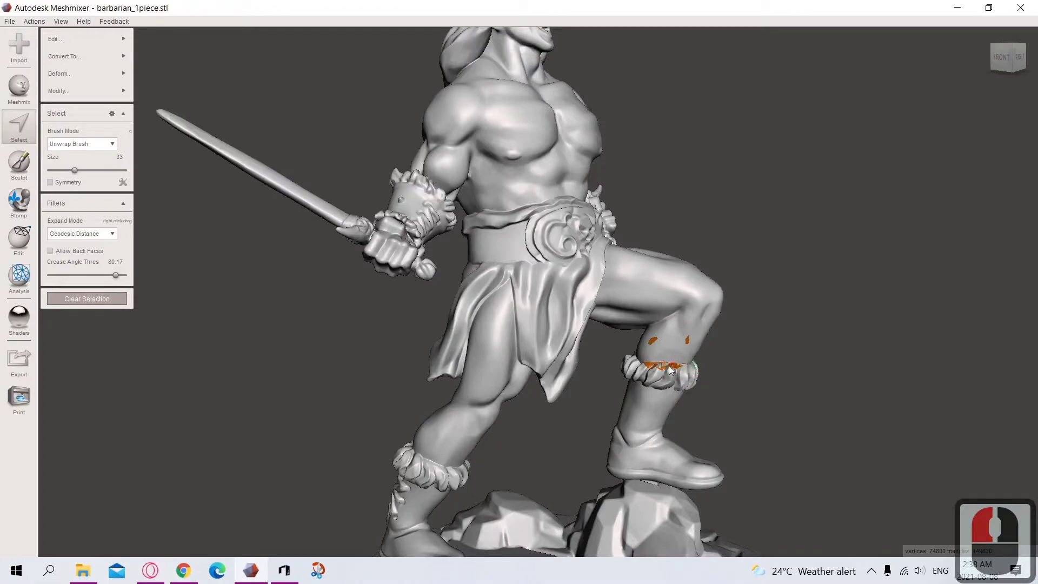
key(ctrl+z)
key(ctrl+z)
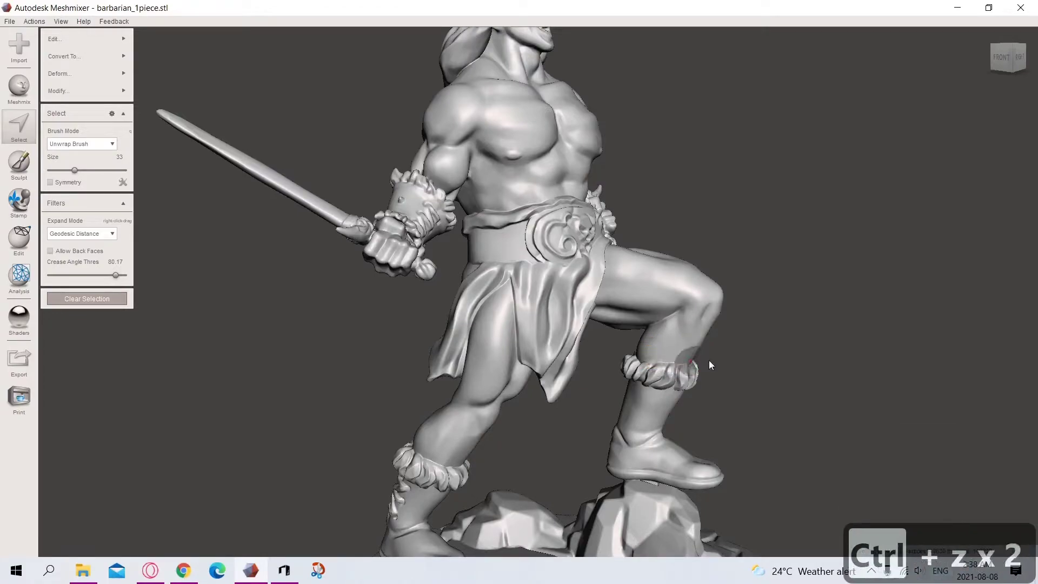
Step: Brush-select the front of the raised leg's shin directly above the fur cuff
scroll(714, 405, up, 7)
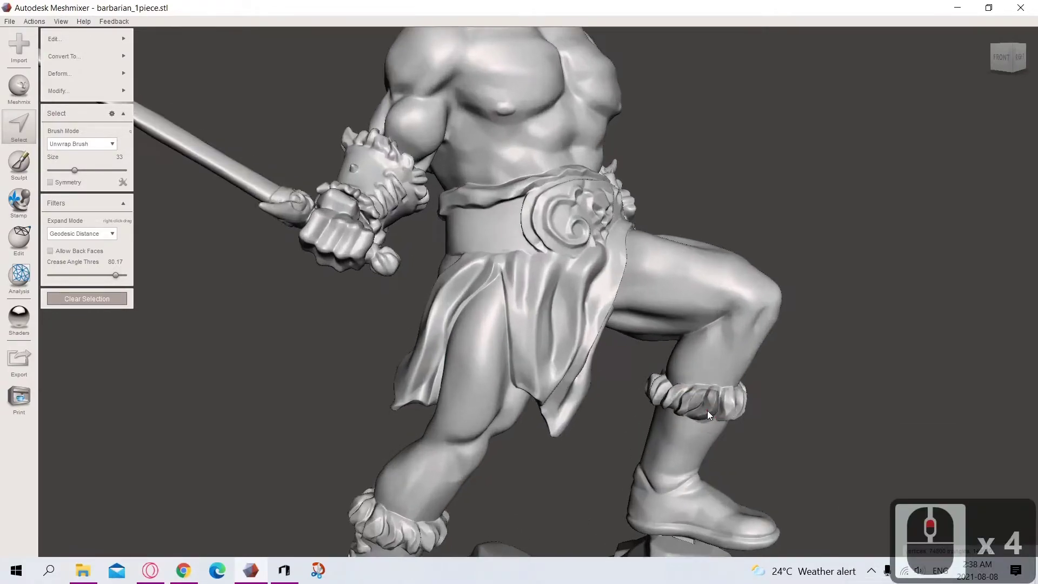
scroll(503, 373, up, 6)
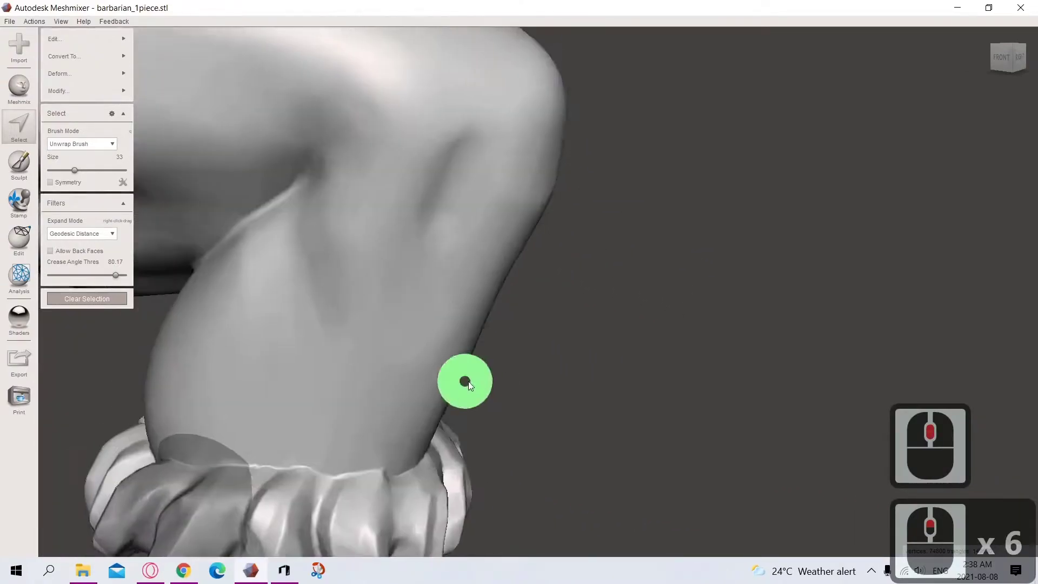
scroll(487, 368, down, 5)
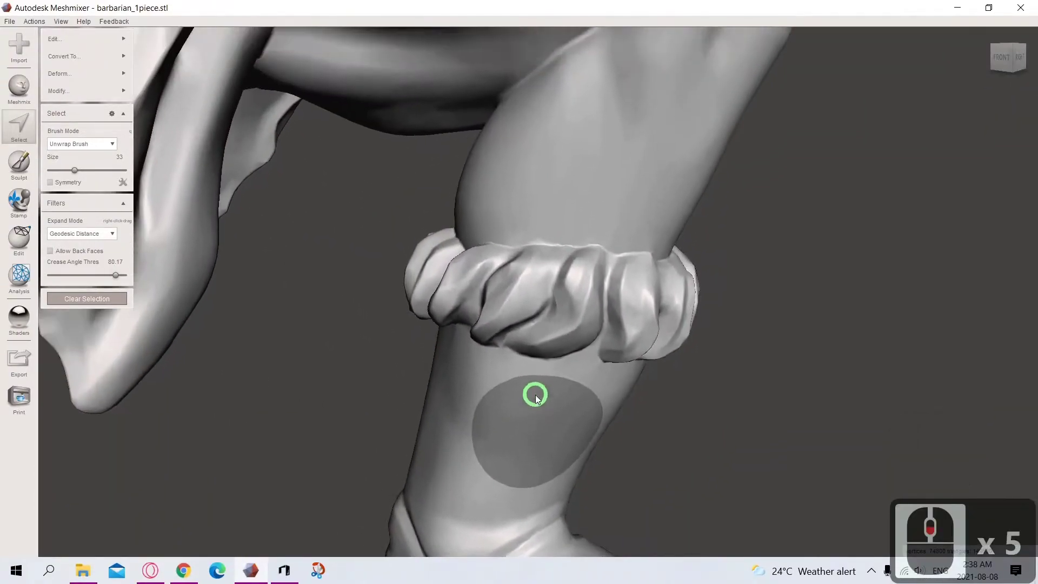
drag(511, 223, 630, 209)
scroll(698, 285, down, 3)
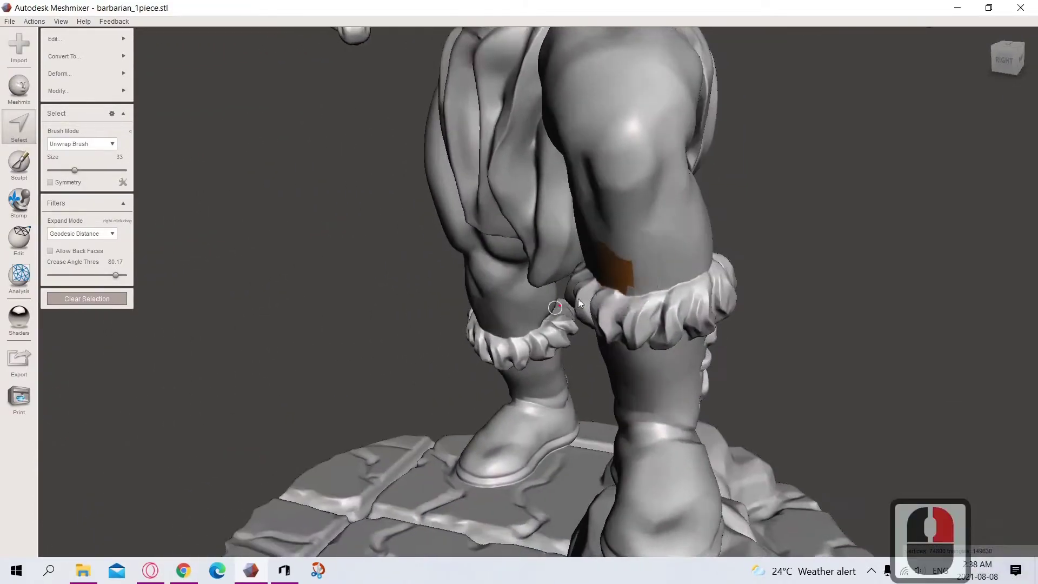
drag(614, 276, 687, 258)
Step: Continue the selection around the back of the raised calf to close the ring above the fur cuff
right_drag(769, 270, 564, 353)
drag(564, 352, 572, 330)
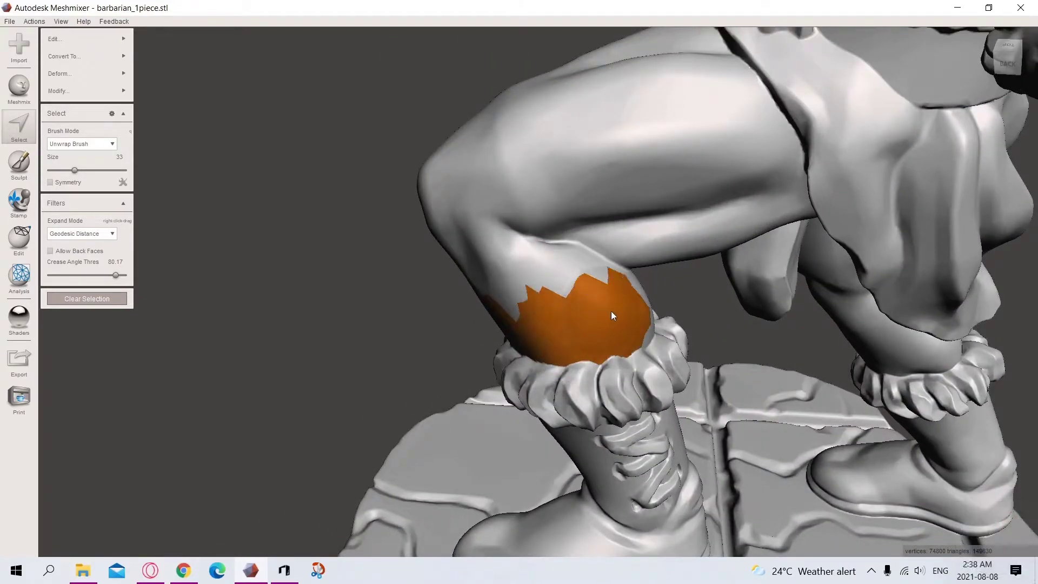
right_drag(645, 322, 582, 359)
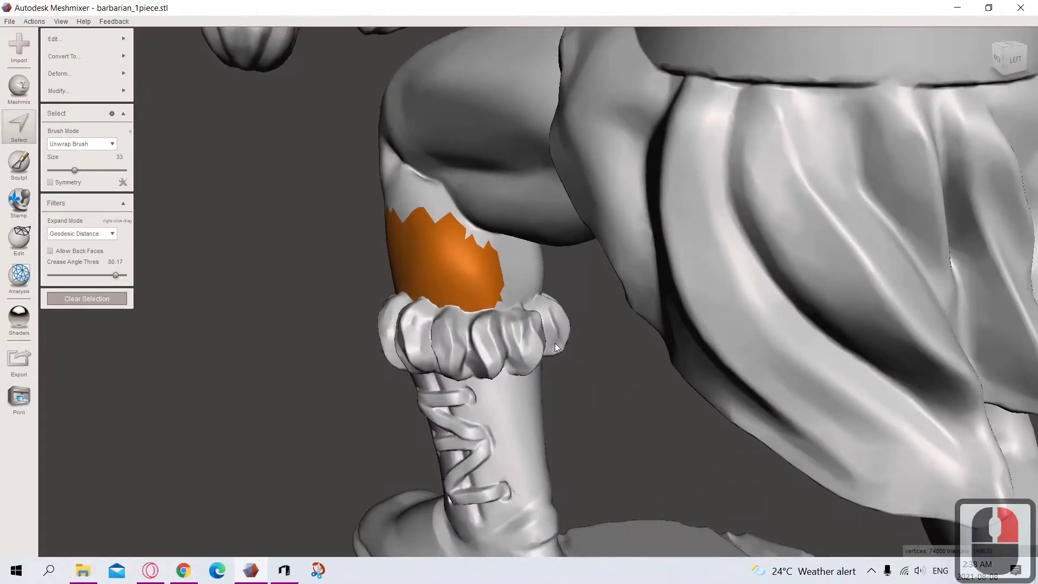
mouse_move(492, 285)
mouse_down()
mouse_move(533, 271)
mouse_move(487, 254)
mouse_up()
mouse_move(486, 254)
right_down()
mouse_move(561, 298)
mouse_move(683, 262)
mouse_move(655, 244)
right_up()
drag(657, 242, 589, 228)
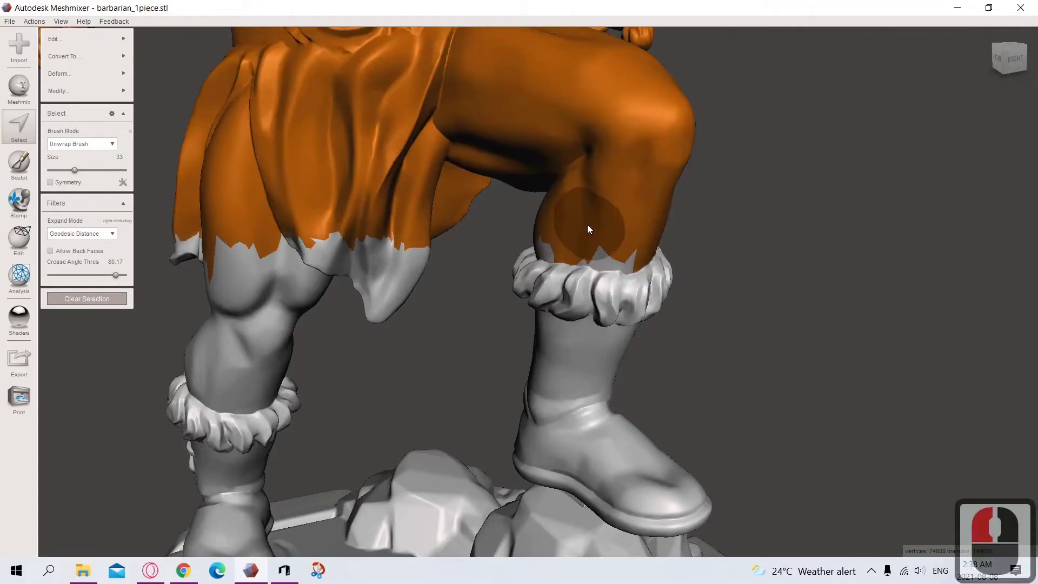
Step: Extend the selection down to the upper edge of the raised leg's fur cuff to fill the remaining gaps
right_drag(591, 232, 735, 269)
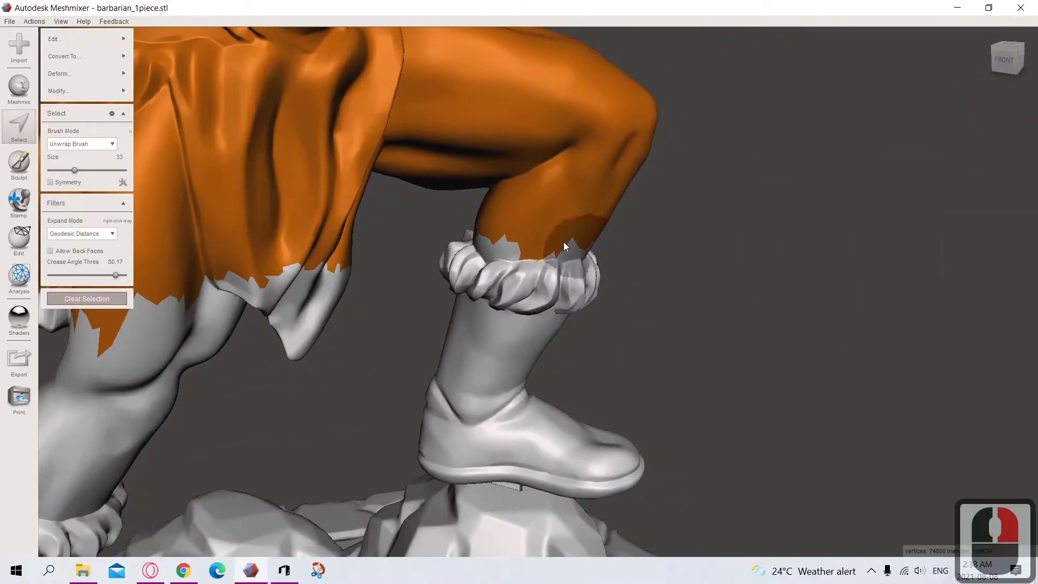
mouse_move(578, 240)
mouse_down()
mouse_move(514, 248)
mouse_move(475, 232)
mouse_up()
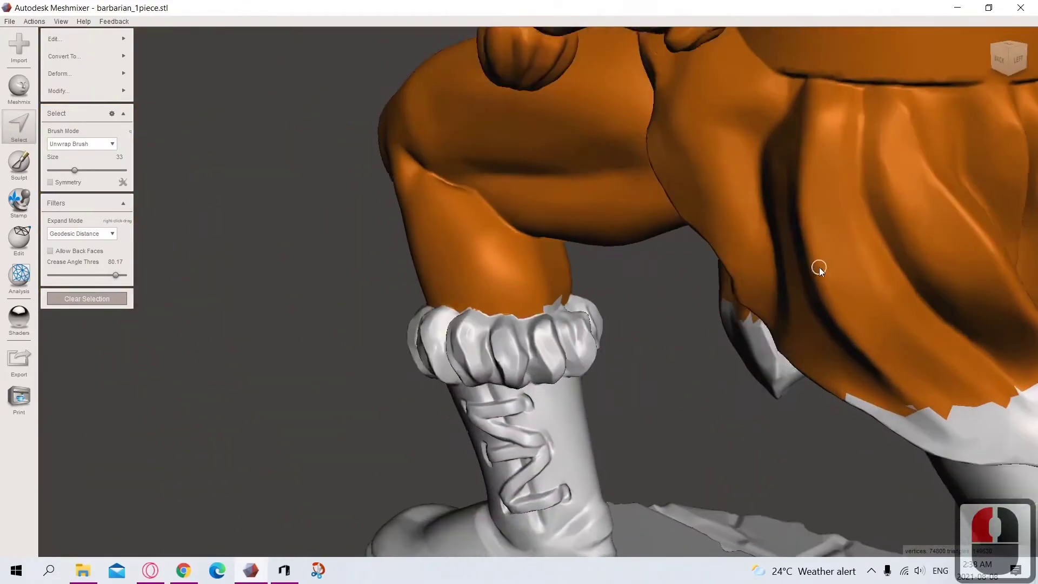
right_drag(818, 267, 542, 287)
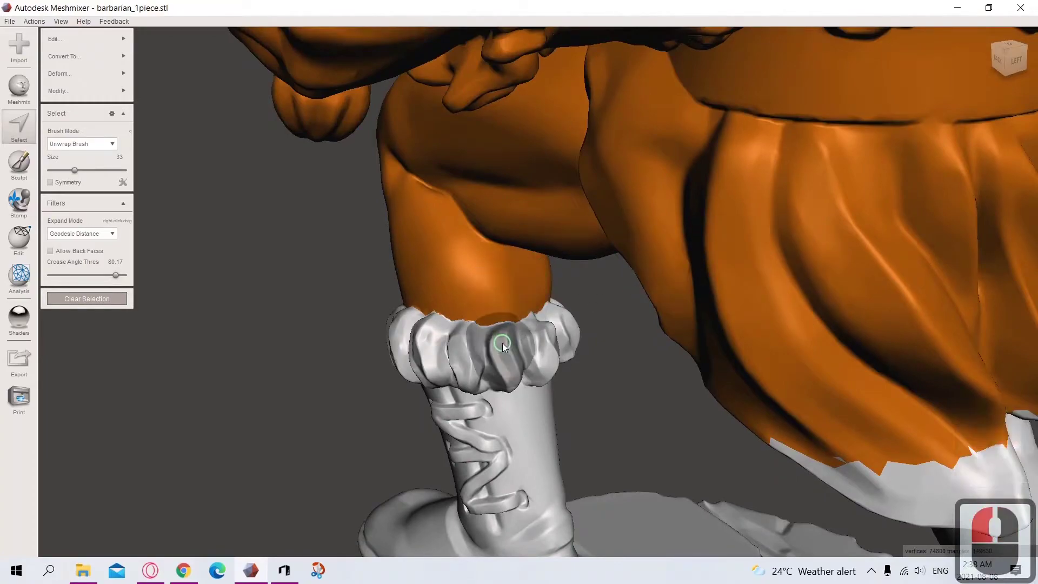
Step: Brush-select the front of the standing leg's shin directly above its fur cuff
scroll(502, 344, down, 20)
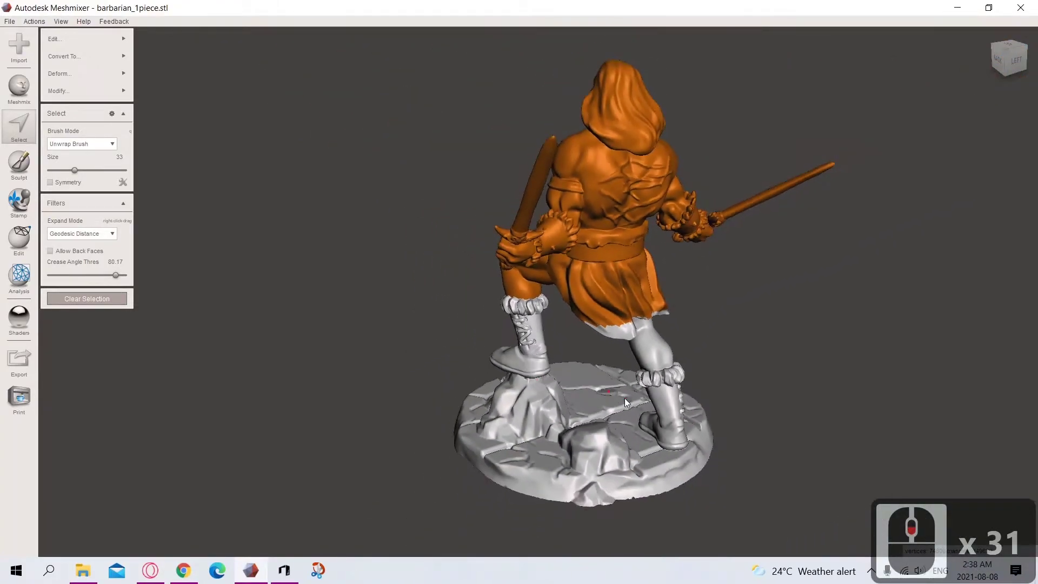
right_drag(625, 402, 332, 357)
scroll(442, 359, up, 14)
scroll(439, 363, up, 1)
middle_drag(439, 362, 546, 329)
right_drag(543, 339, 408, 274)
scroll(408, 274, up, 2)
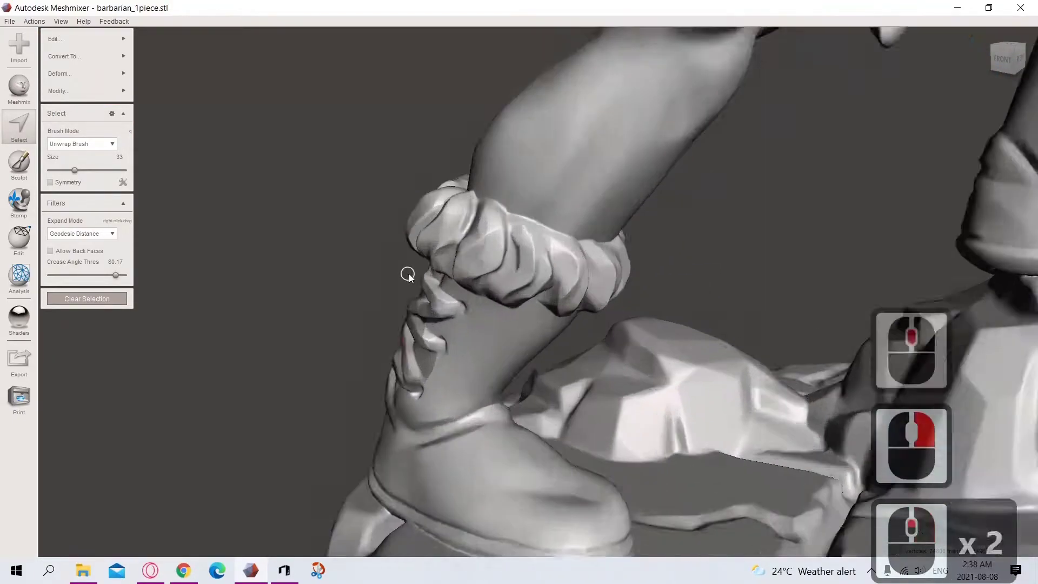
scroll(408, 275, up, 4)
drag(479, 139, 701, 171)
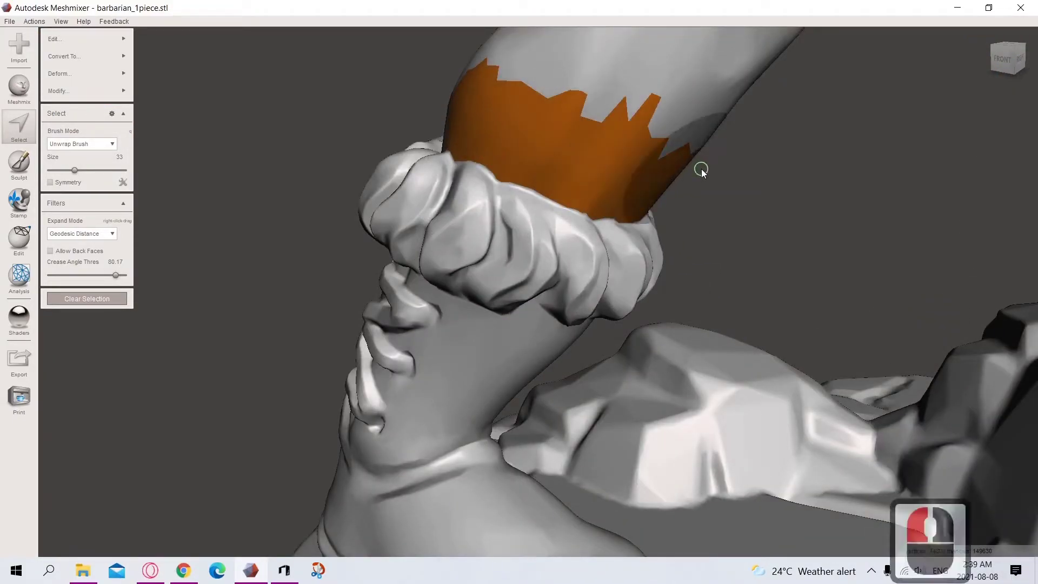
Step: Continue the selection around the back of the standing leg's calf to close the ring above its fur cuff
right_drag(600, 255, 538, 259)
scroll(537, 259, down, 5)
mouse_move(608, 283)
right_down()
mouse_move(575, 291)
mouse_move(494, 267)
mouse_move(524, 245)
mouse_move(691, 285)
right_up()
click(667, 298)
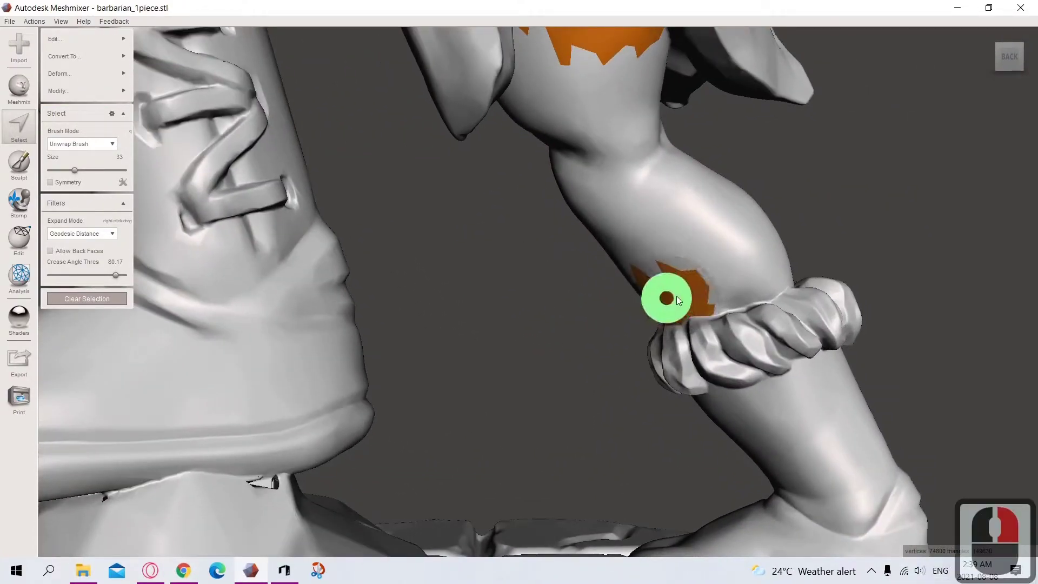
drag(673, 302, 773, 262)
mouse_move(726, 304)
right_down()
mouse_move(716, 278)
mouse_move(639, 317)
right_up()
right_drag(750, 208, 167, 270)
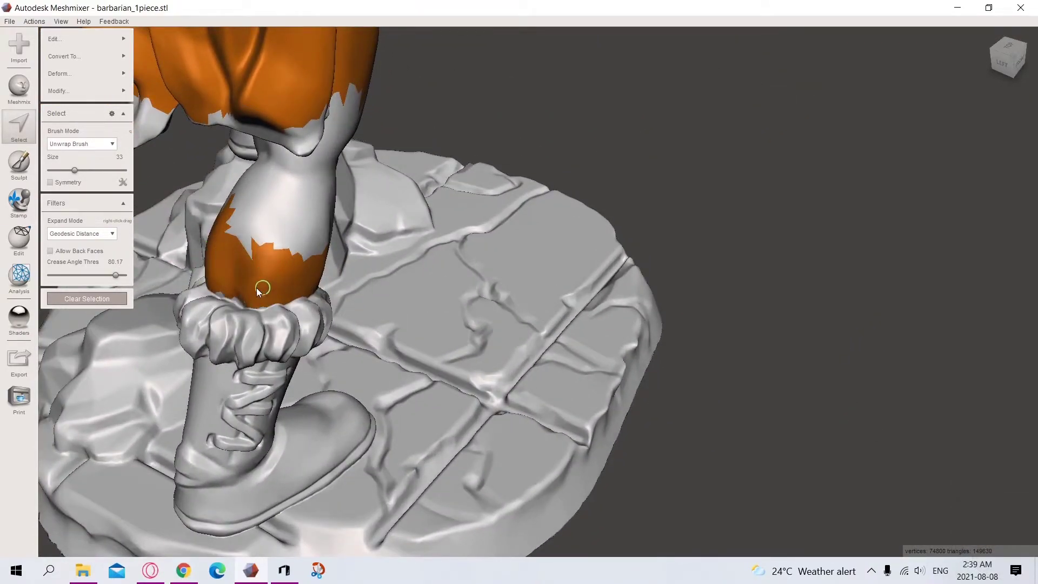
Step: Extend the selection over the skirt hem and the standing leg above the cuff, using brush size 46 and crease angle threshold 18.25
scroll(309, 234, down, 2)
right_drag(310, 234, 543, 283)
scroll(371, 278, up, 8)
scroll(404, 236, down, 8)
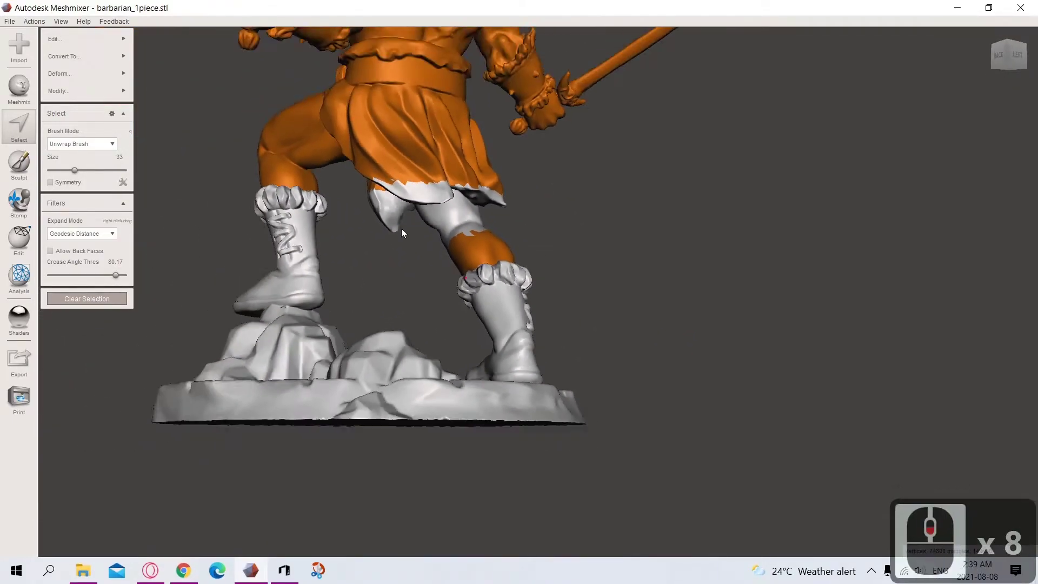
right_drag(378, 248, 406, 236)
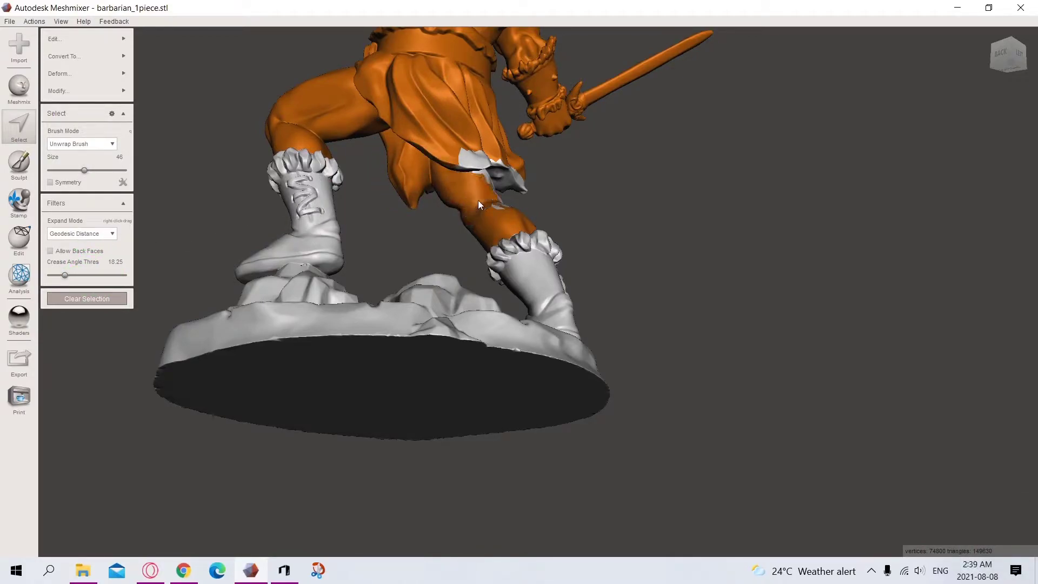
scroll(503, 178, down, 12)
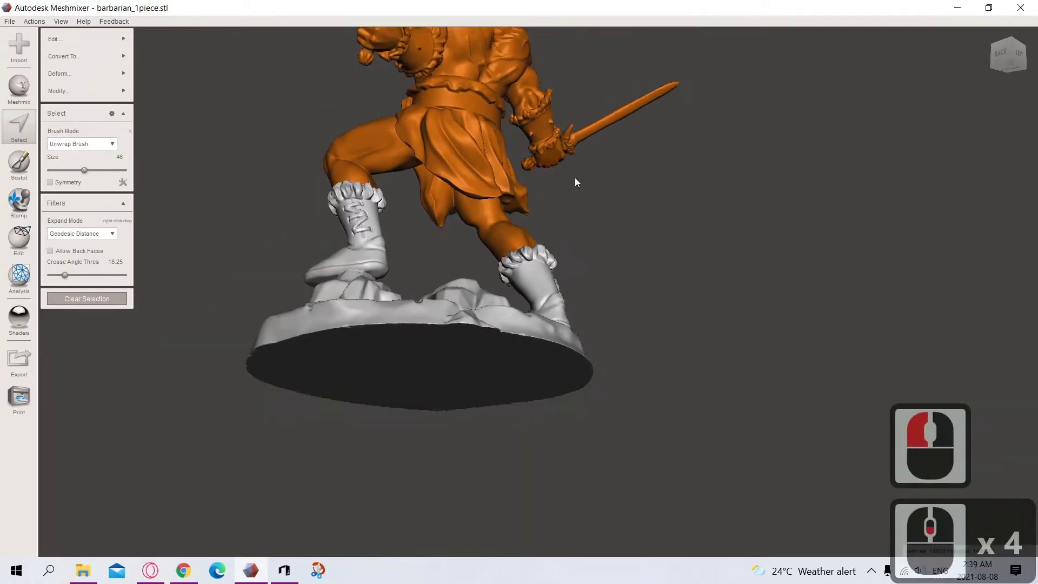
Step: Examine the selected body and both fur cuffs from the front and back for unselected gaps
right_drag(620, 264, 559, 292)
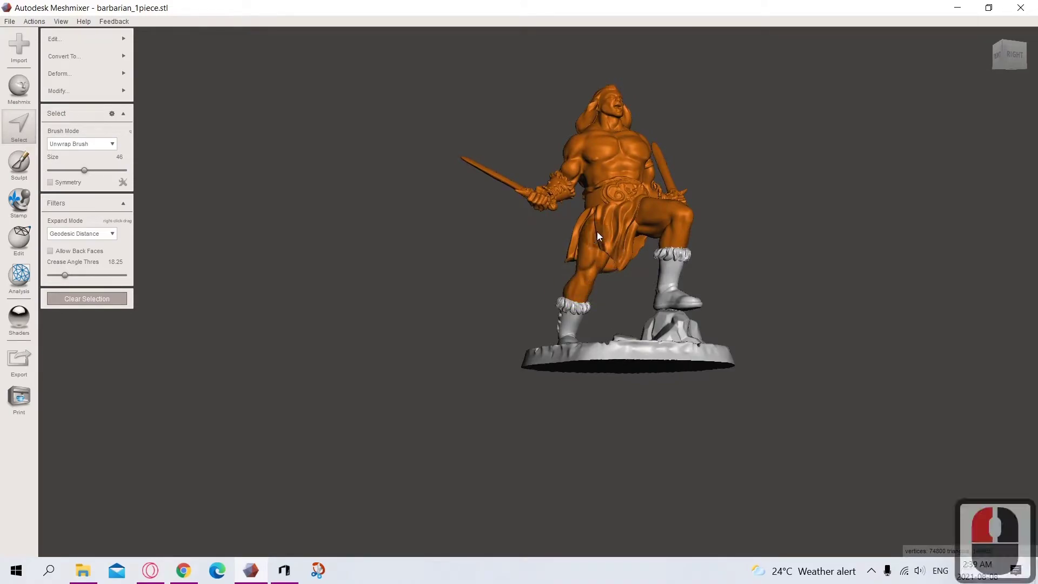
scroll(622, 254, up, 12)
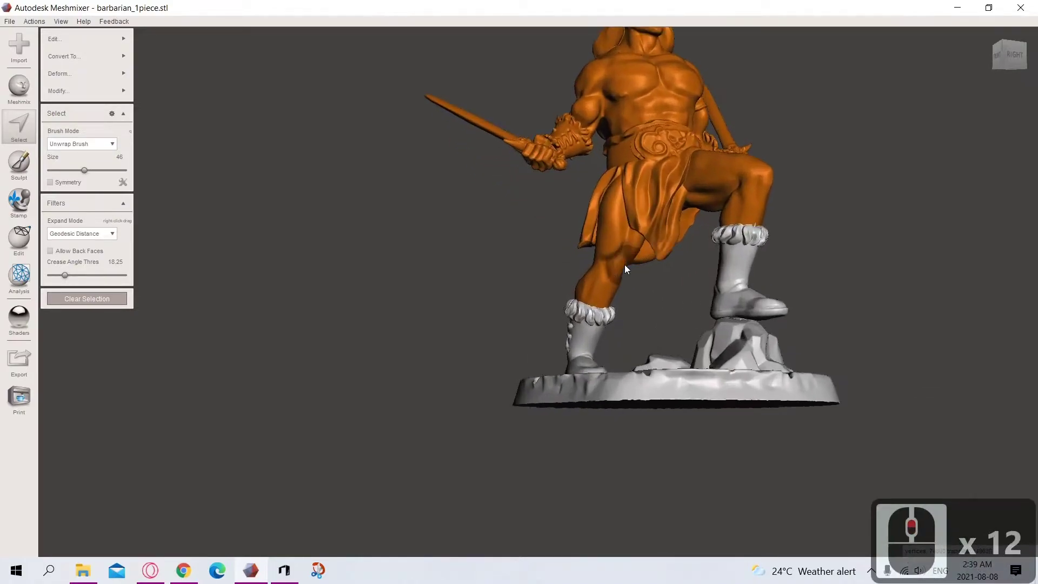
scroll(625, 264, up, 3)
right_drag(666, 294, 365, 329)
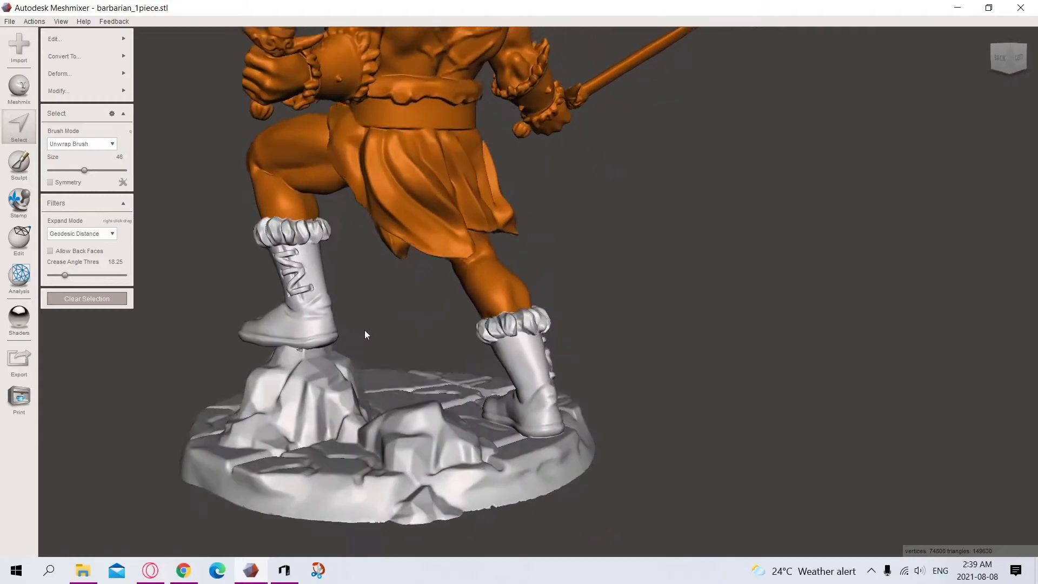
scroll(495, 407, up, 16)
scroll(495, 408, up, 6)
scroll(494, 410, down, 20)
scroll(503, 432, down, 11)
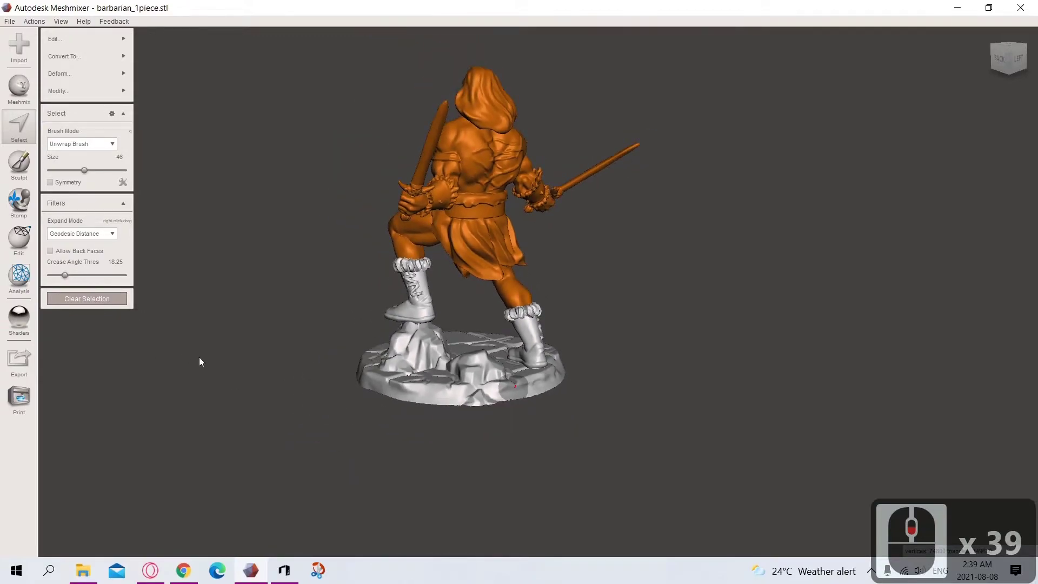
Step: Set the crease angle threshold to 73 and brush-select the rocks and the base area around the standing boot
scroll(390, 392, up, 15)
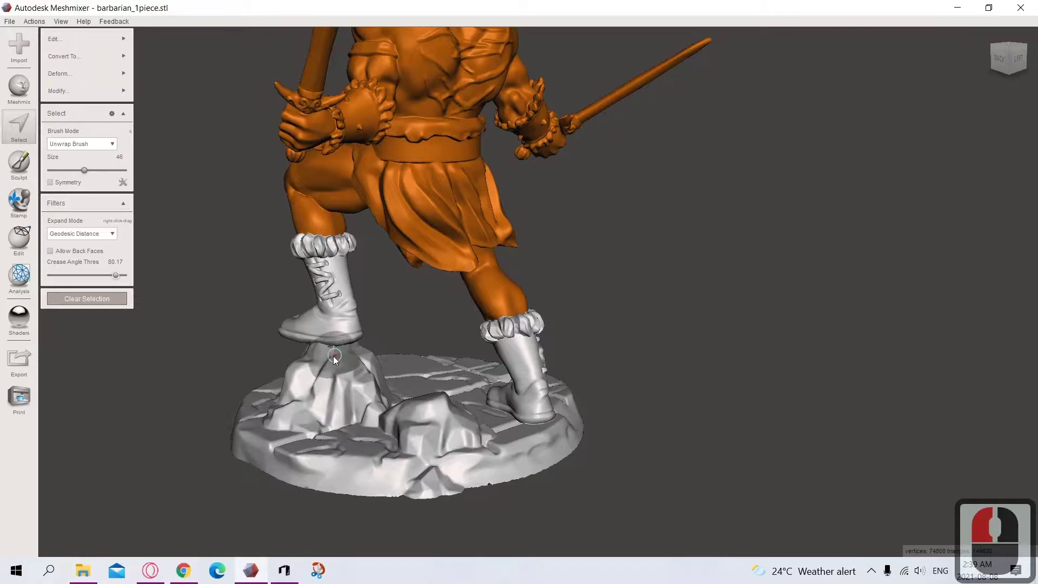
scroll(319, 381, up, 8)
right_drag(232, 462, 498, 284)
drag(498, 284, 423, 294)
drag(118, 276, 110, 277)
right_drag(487, 336, 538, 554)
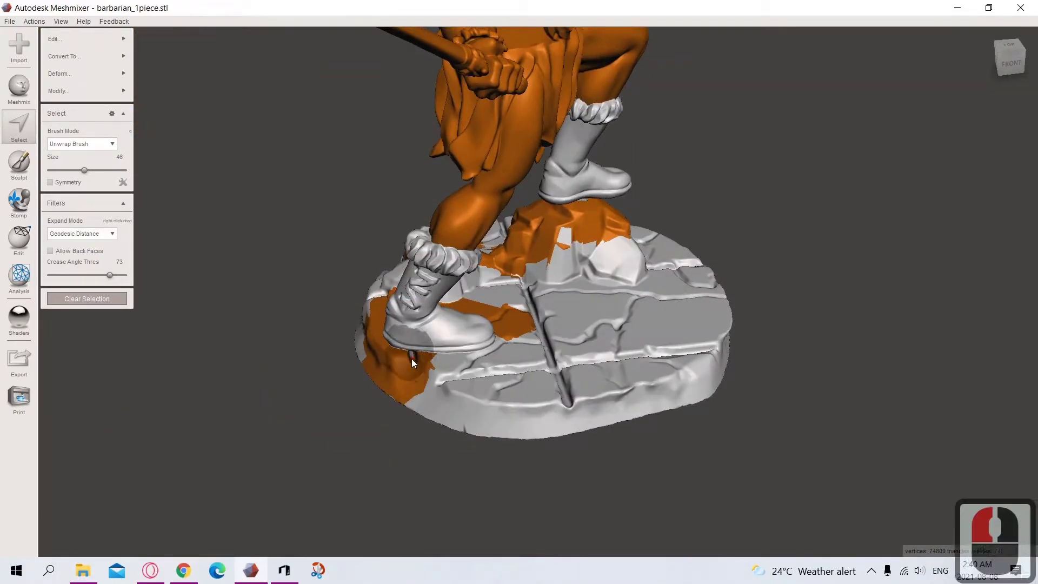
Step: Extend the selection across the rest of the base, using brush size 72 and crease angle threshold 52.8
mouse_move(411, 373)
mouse_down()
mouse_move(519, 400)
mouse_move(579, 355)
mouse_move(747, 366)
mouse_up()
mouse_move(747, 367)
right_down()
mouse_move(533, 522)
mouse_move(633, 462)
mouse_move(453, 499)
right_up()
mouse_move(371, 431)
mouse_down()
mouse_move(478, 463)
mouse_move(502, 340)
mouse_up()
scroll(358, 375, down, 5)
Step: Invert the selection so that the boots are selected instead of the body and base
click(99, 39)
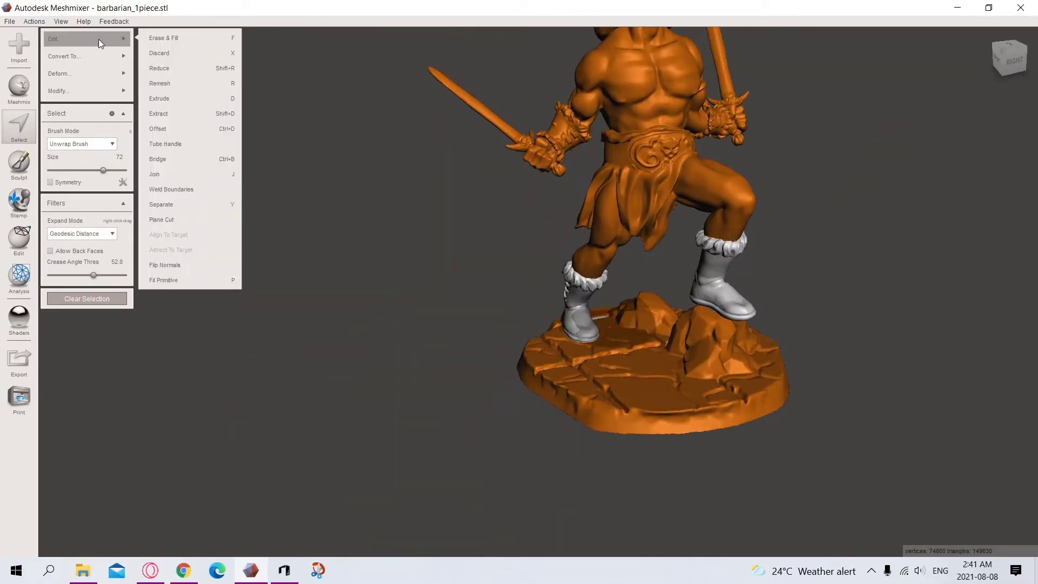
mouse_move(74, 95)
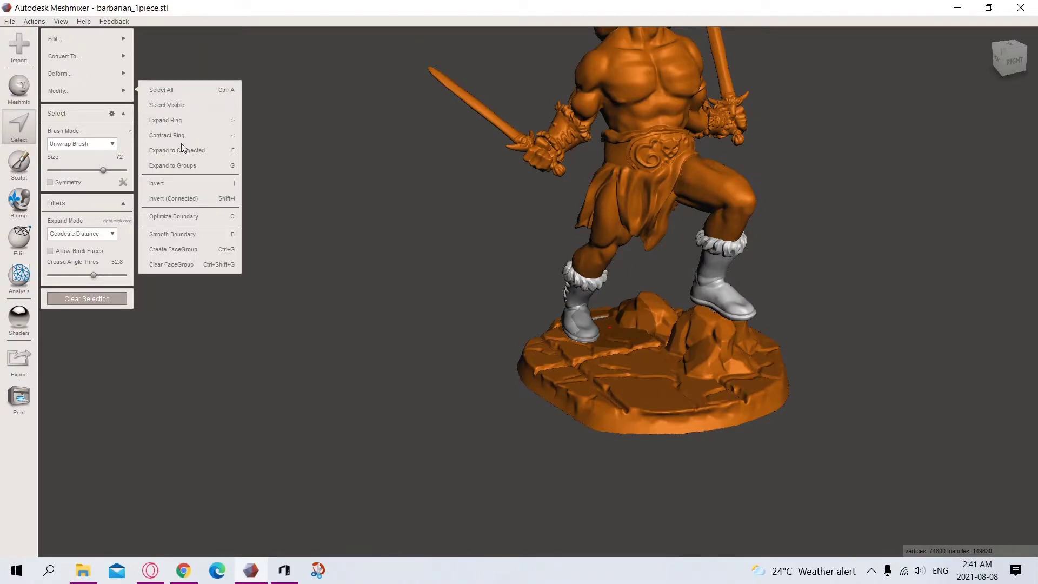
click(174, 182)
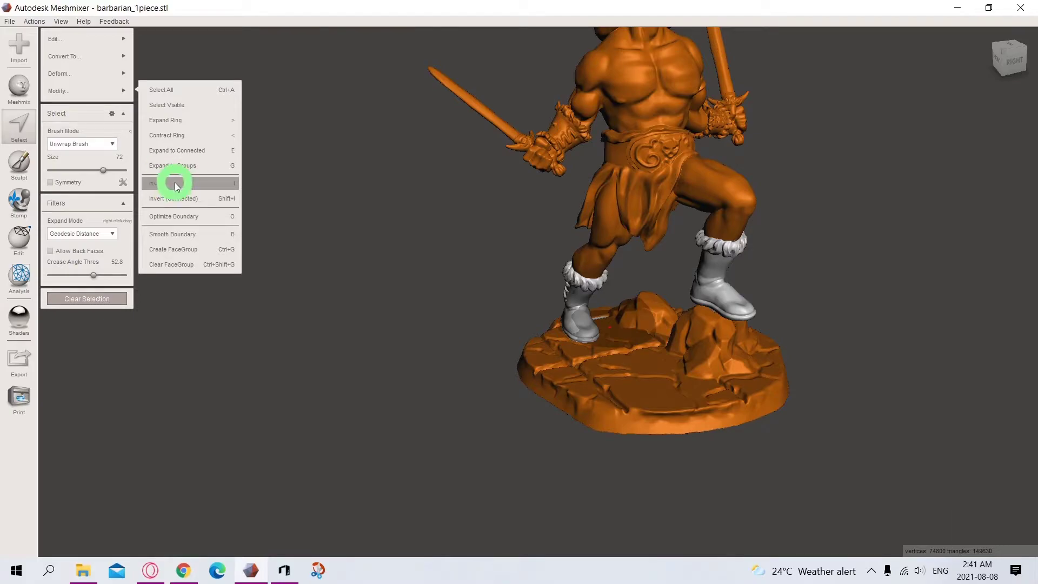
right_drag(431, 256, 378, 313)
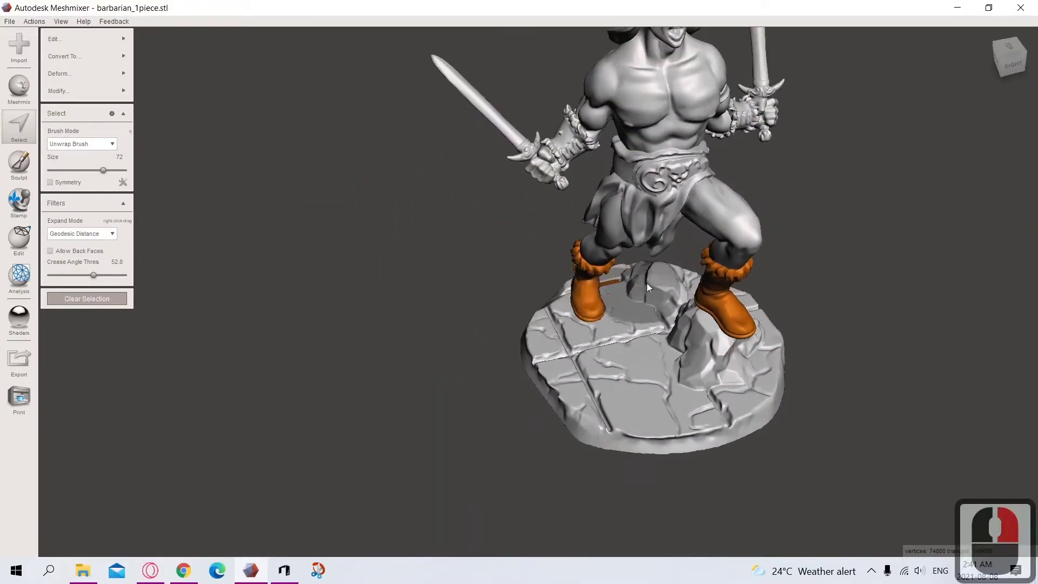
Step: Deselect the stray groove on the base beside the standing boot
click(614, 285)
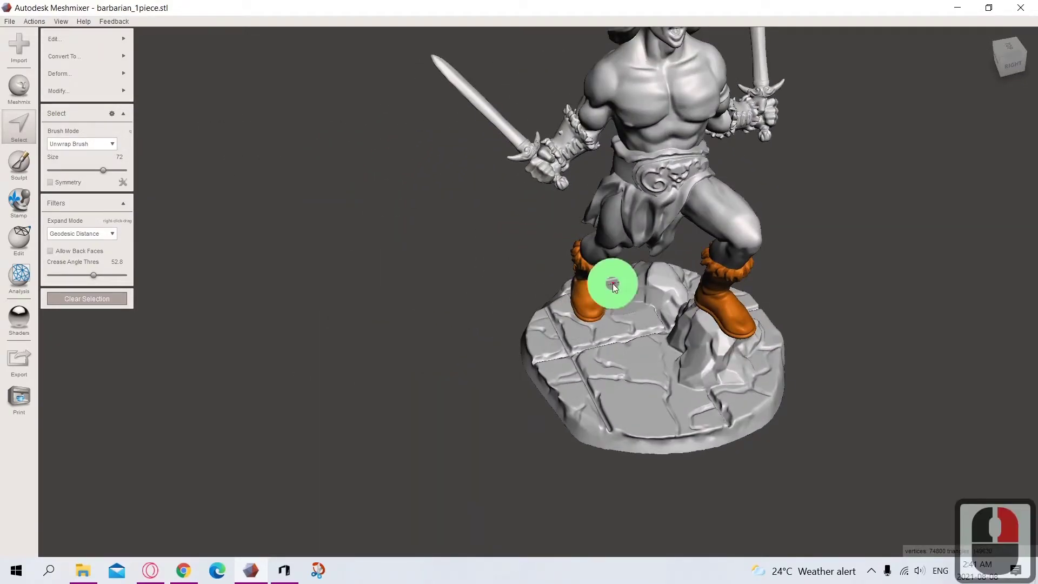
ctrl+click(624, 296)
key(ctrl+z)
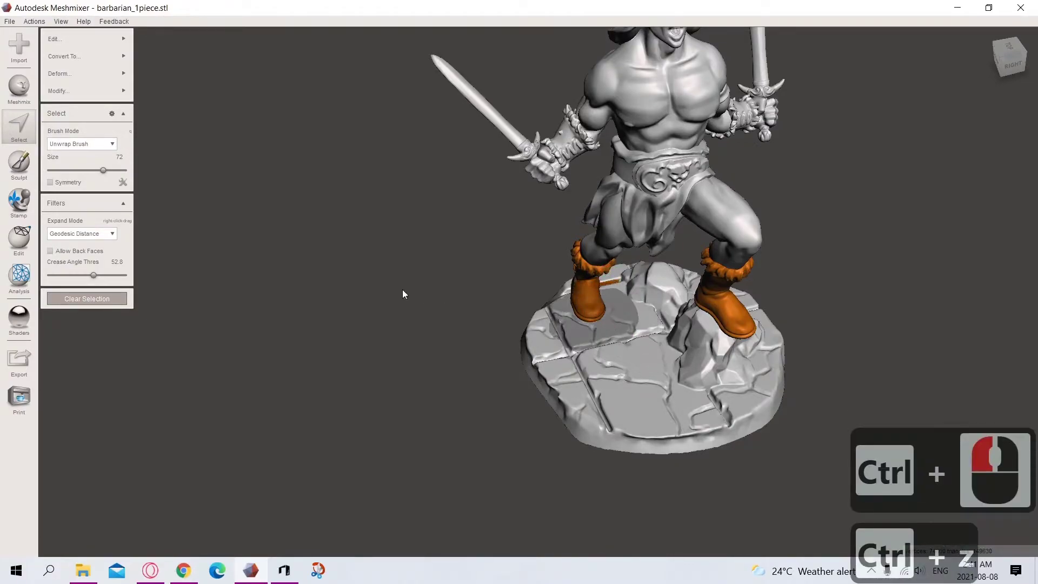
ctrl+double_click(616, 282)
Step: Deselect the large faces on the underside of the base
middle_drag(602, 364, 410, 479)
ctrl+drag(420, 482, 286, 415)
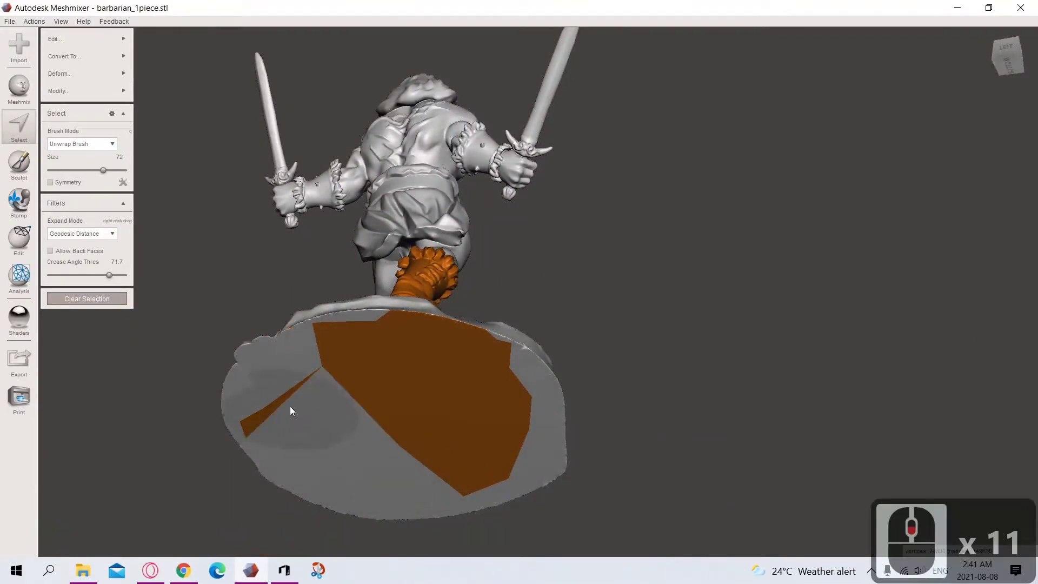
ctrl+drag(431, 352, 420, 433)
scroll(420, 433, up, 3)
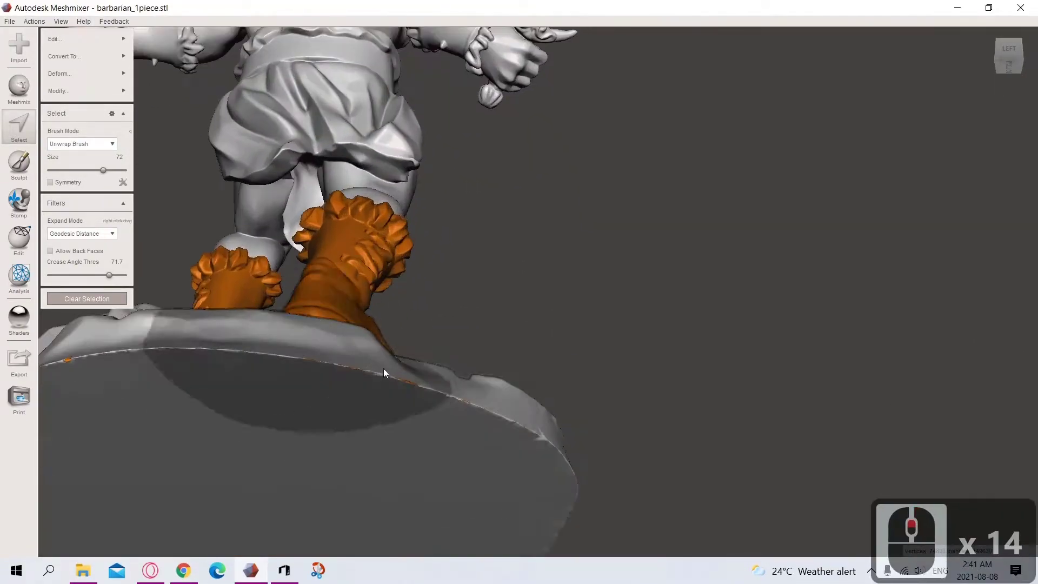
scroll(274, 354, down, 3)
Step: Deselect the leftover slivers along the base's bottom rim, using brush size 44 and crease angle threshold 13.69
middle_drag(274, 354, 306, 449)
ctrl+scroll(362, 449, down, 2)
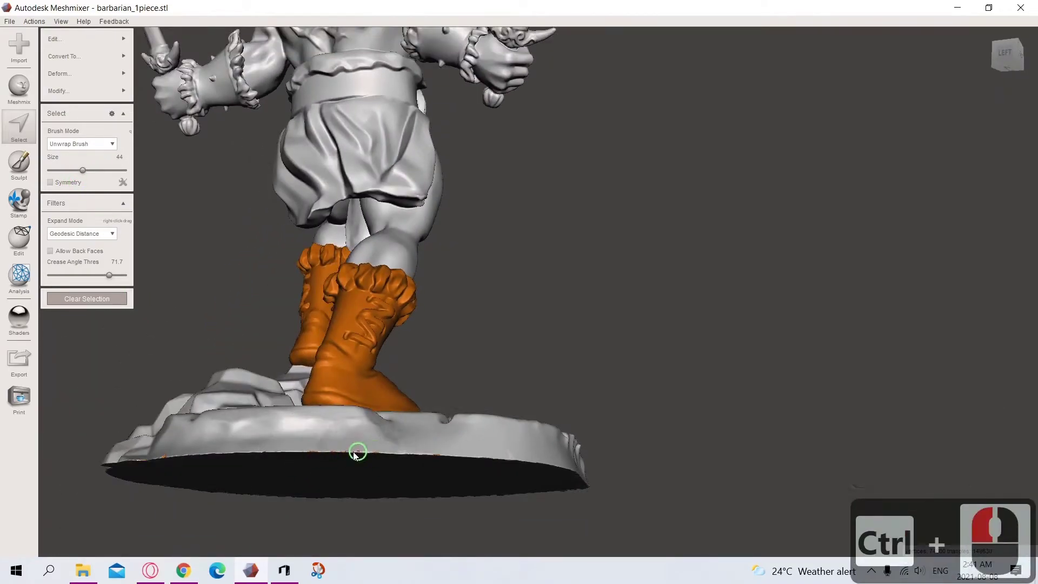
drag(109, 275, 61, 275)
middle_drag(352, 438, 476, 449)
ctrl+click(551, 456)
Step: Discard the selected boots from the model
scroll(510, 422, down, 5)
middle_drag(552, 457, 323, 471)
scroll(323, 470, up, 3)
mouse_move(97, 42)
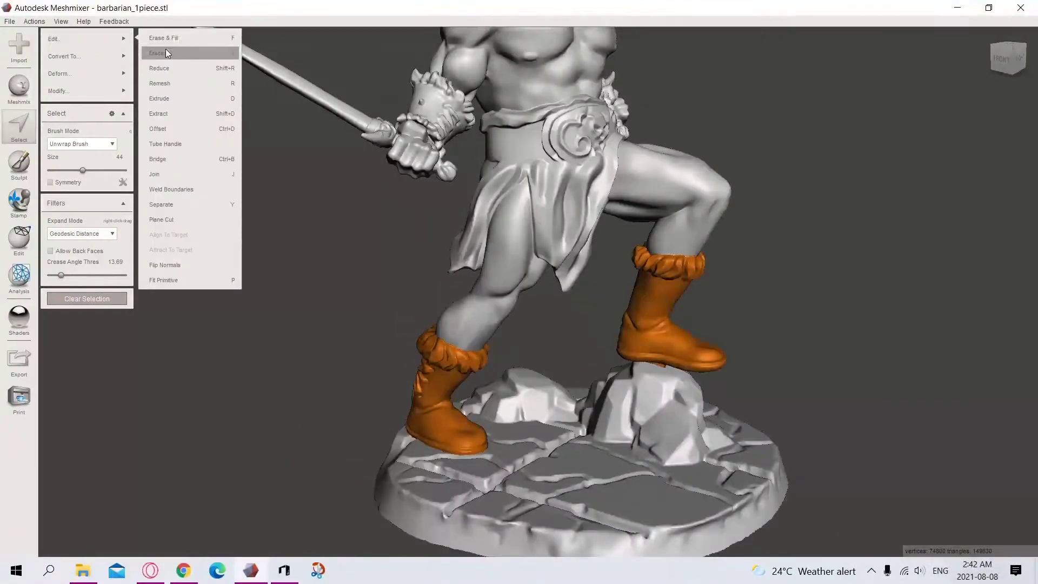
click(170, 53)
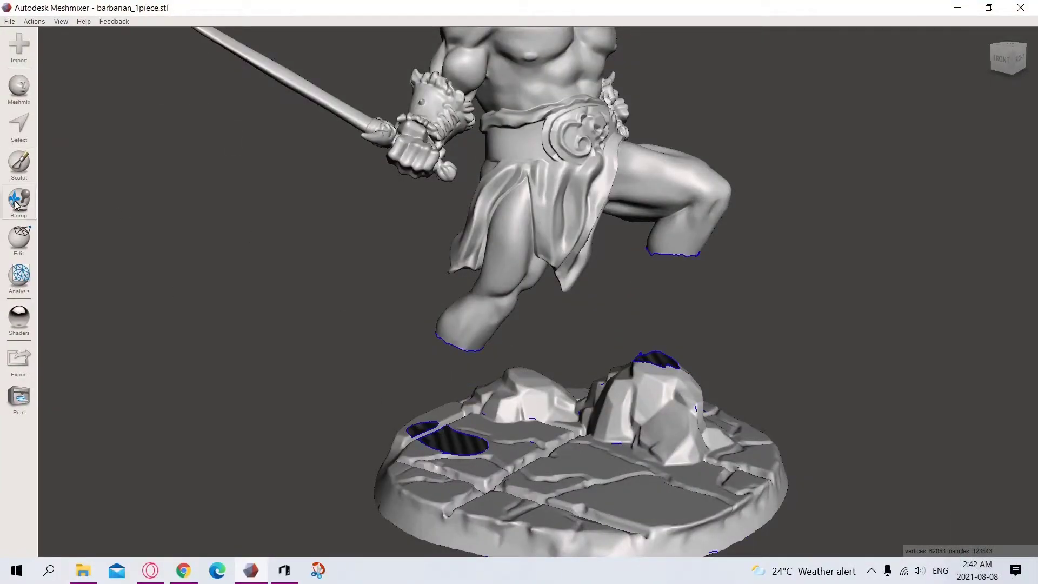
Step: Auto-repair all mesh defects left on the legs and base using Inspector with Flat Fill
click(21, 238)
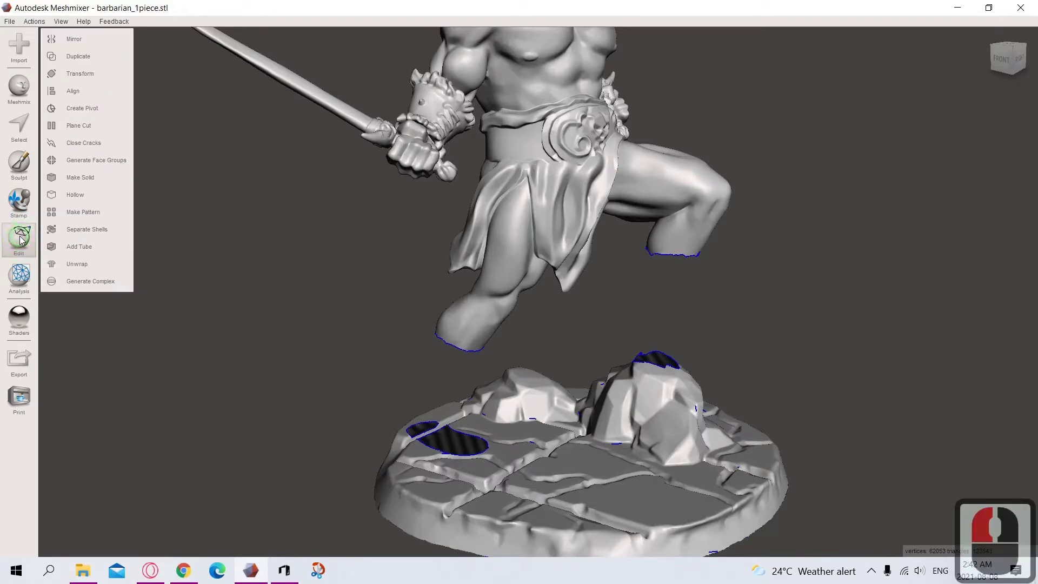
click(20, 274)
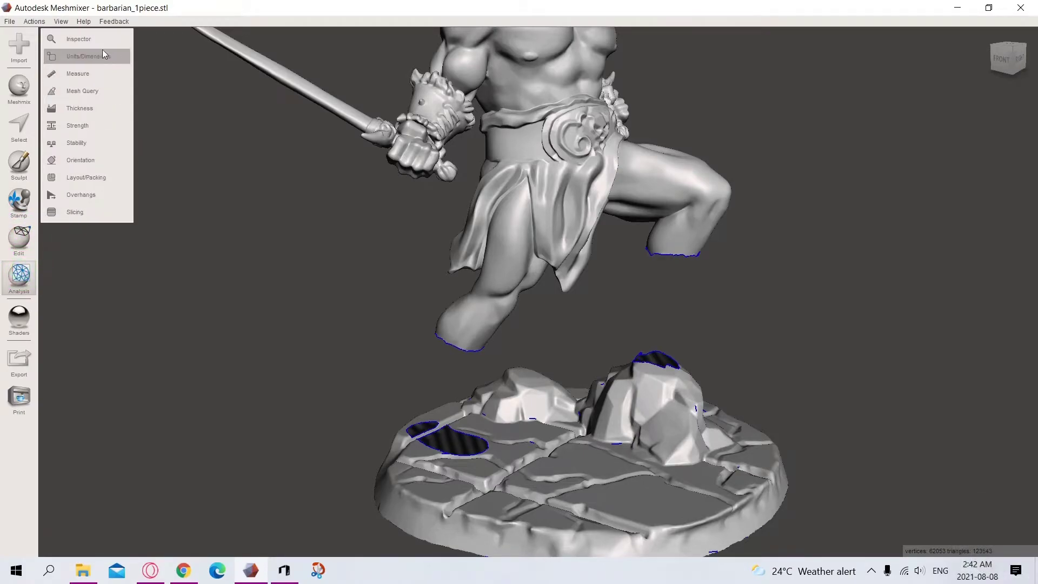
click(81, 39)
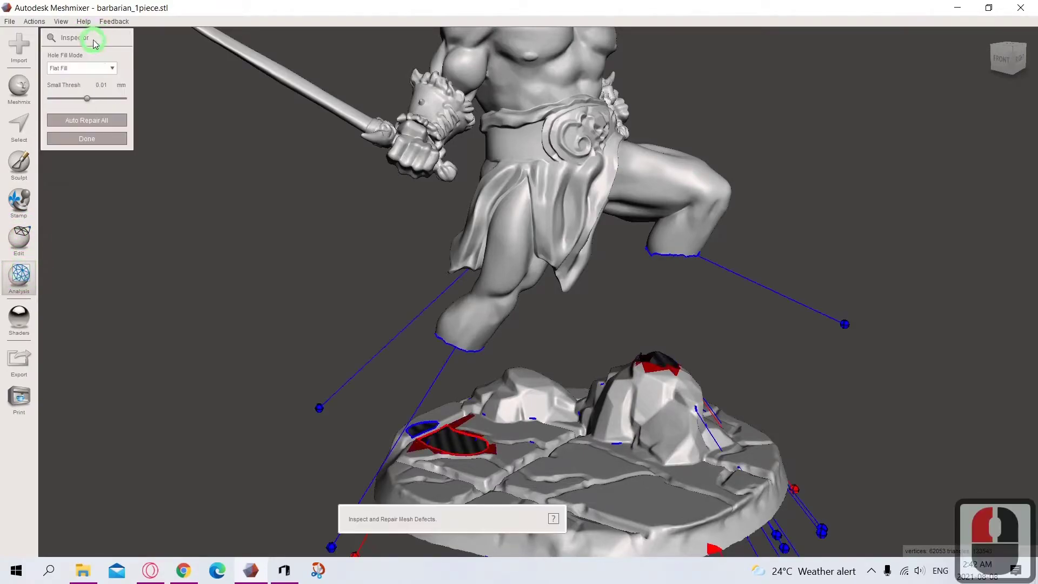
click(92, 121)
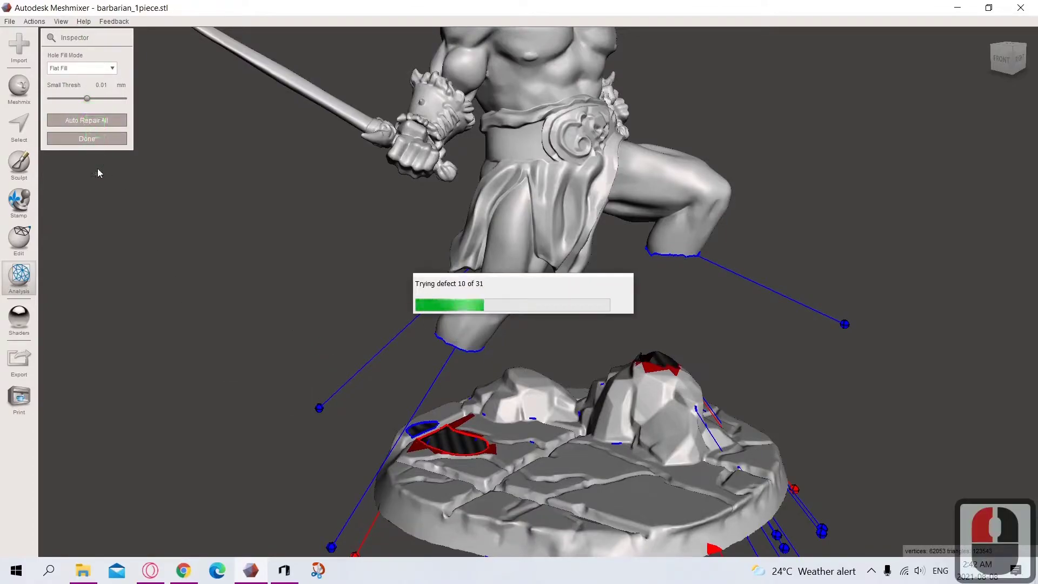
Step: Brush-select the barbarian's head and hair and delete them from the body
right_drag(560, 419, 463, 392)
scroll(463, 392, down, 3)
right_drag(539, 295, 488, 359)
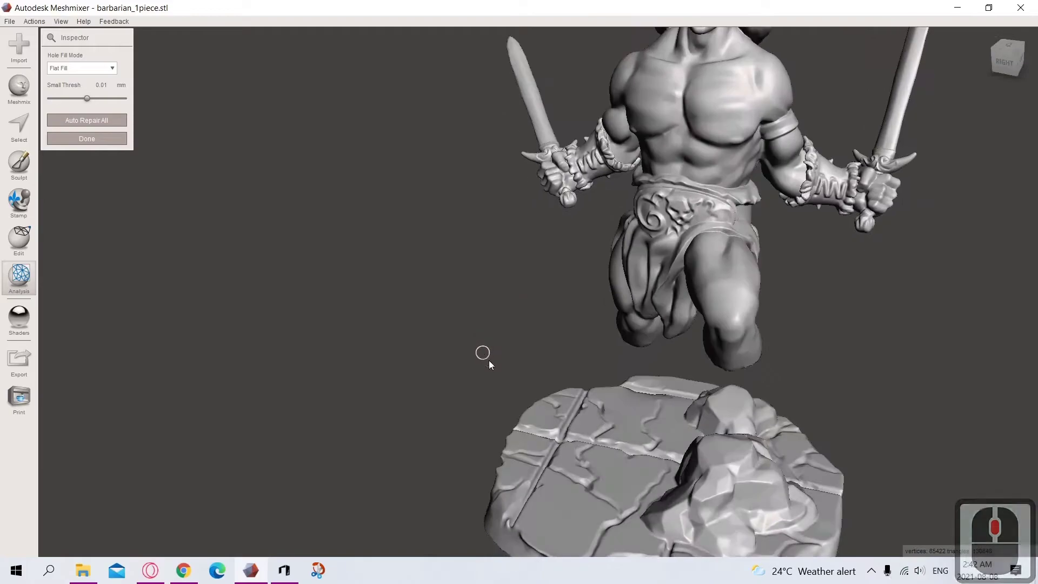
scroll(501, 294, up, 10)
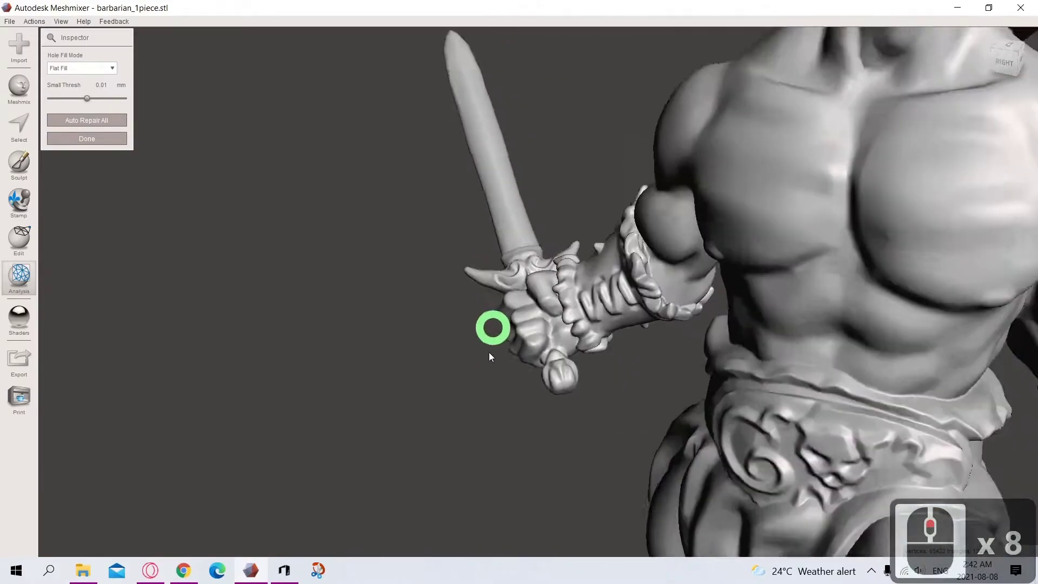
scroll(446, 323, down, 5)
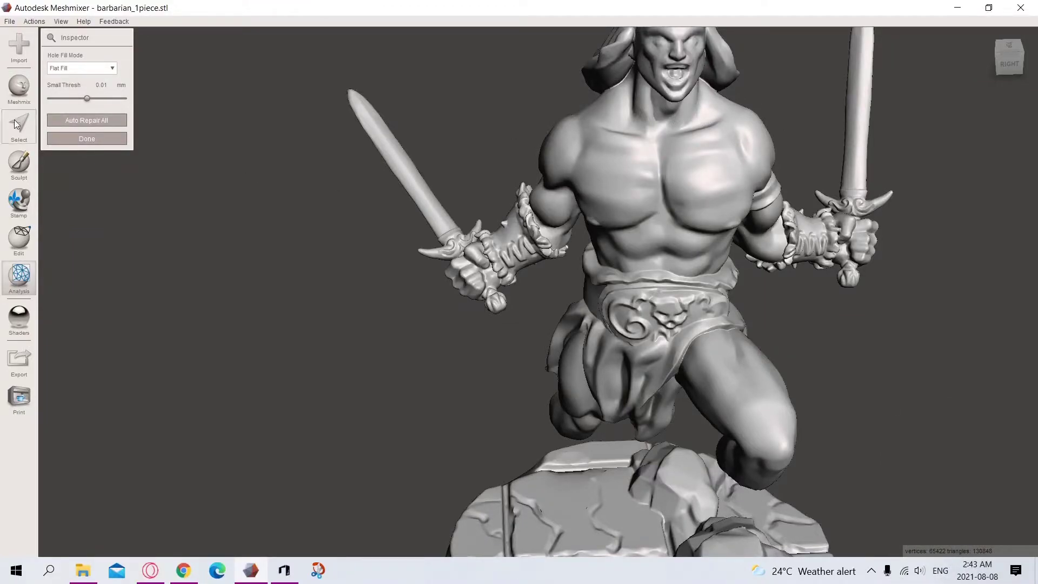
click(31, 141)
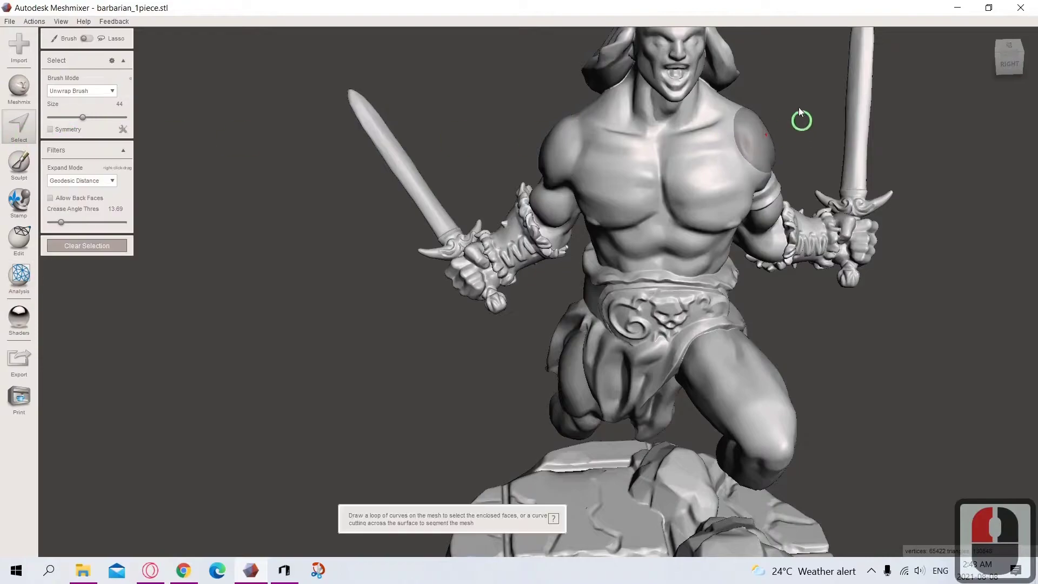
mouse_move(652, 95)
mouse_down()
mouse_move(699, 91)
mouse_move(621, 93)
mouse_move(671, 93)
mouse_up()
right_drag(672, 93, 313, 132)
key(ctrl+z)
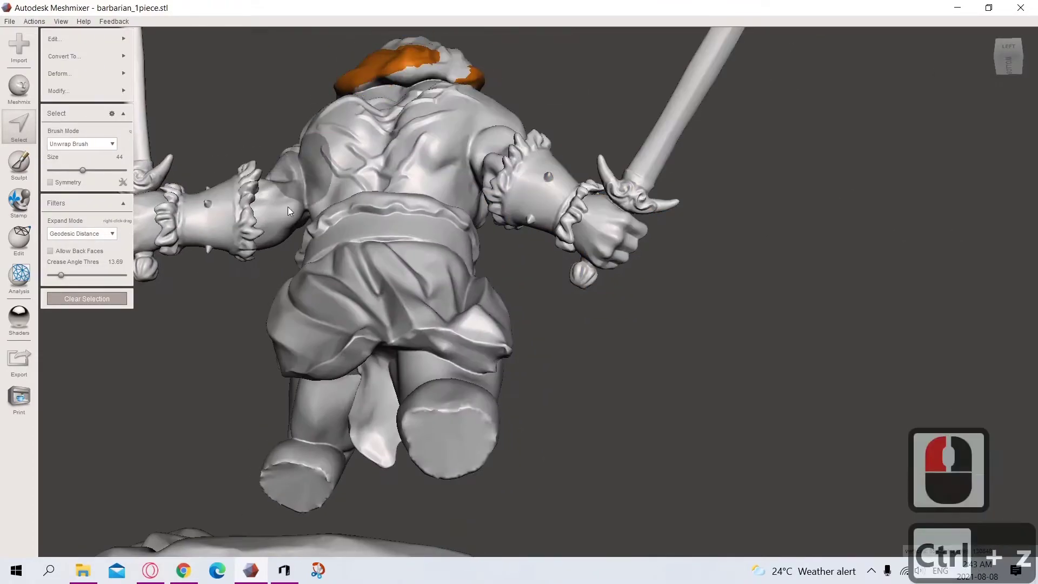
right_drag(446, 82, 711, 249)
key(Delete)
Step: Brush-select the sword's pommel, guard and lower blade, using brush size 33 and crease angle threshold 11.06
drag(55, 223, 106, 222)
click(636, 243)
right_drag(636, 243, 547, 180)
double_click(546, 180)
drag(584, 156, 671, 162)
mouse_move(573, 260)
right_down()
mouse_move(600, 248)
mouse_move(255, 287)
mouse_move(325, 178)
mouse_move(364, 194)
mouse_move(543, 195)
right_up()
click(354, 162)
click(544, 195)
right_drag(552, 149, 444, 211)
drag(98, 276, 75, 276)
click(445, 212)
drag(67, 170, 75, 170)
drag(75, 275, 59, 276)
right_drag(378, 216, 453, 219)
click(453, 219)
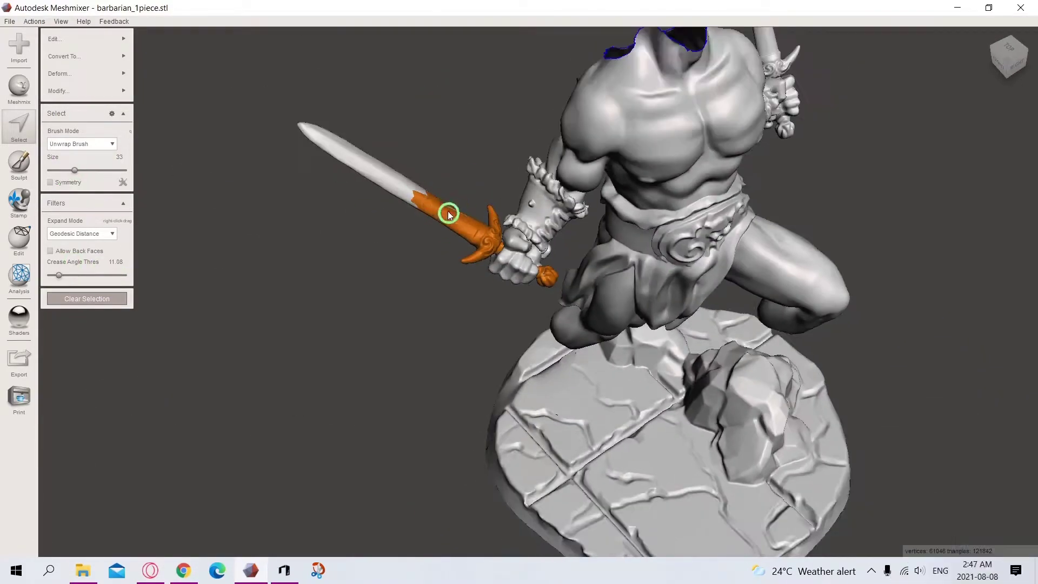
Step: Extend the selection over the rest of the sword up to the gripping hand and delete it
right_drag(323, 134, 267, 204)
drag(267, 204, 267, 164)
right_drag(267, 165, 486, 216)
drag(51, 276, 116, 275)
drag(82, 170, 70, 170)
scroll(630, 436, up, 4)
scroll(630, 436, up, 4)
click(673, 429)
scroll(711, 437, up, 4)
mouse_move(674, 411)
mouse_down()
mouse_move(611, 398)
mouse_move(751, 411)
mouse_up()
right_drag(752, 411, 733, 377)
click(303, 275)
scroll(493, 395, up, 8)
scroll(695, 440, down, 17)
key(Delete)
Step: Repair the holes left at the neck and hands with Inspector
click(19, 276)
click(99, 41)
scroll(665, 359, down, 3)
right_drag(666, 359, 540, 324)
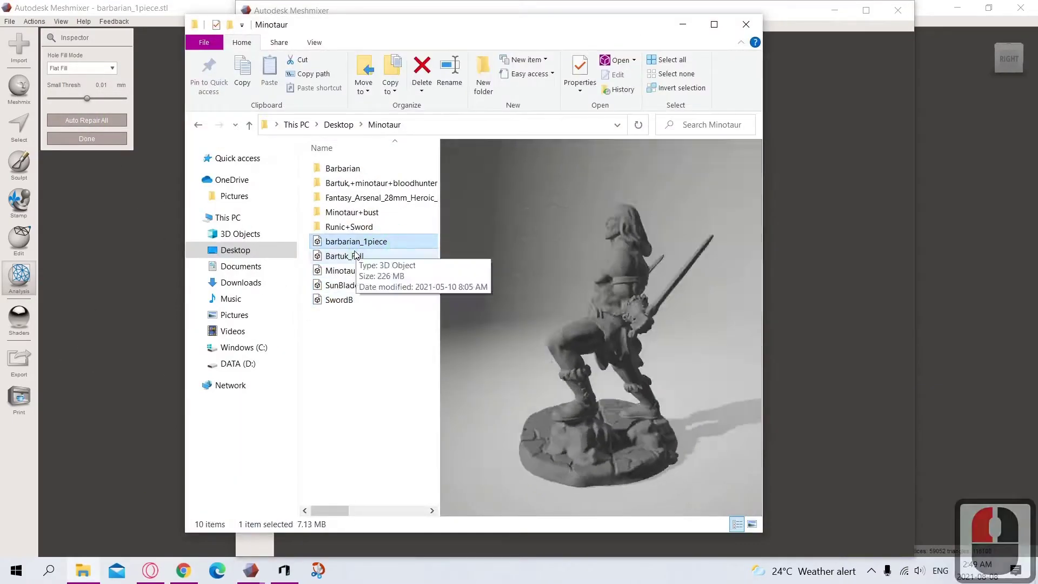
Step: Open the Minotaur mesh from the Minotaur folder in a second Meshmixer window
click(354, 272)
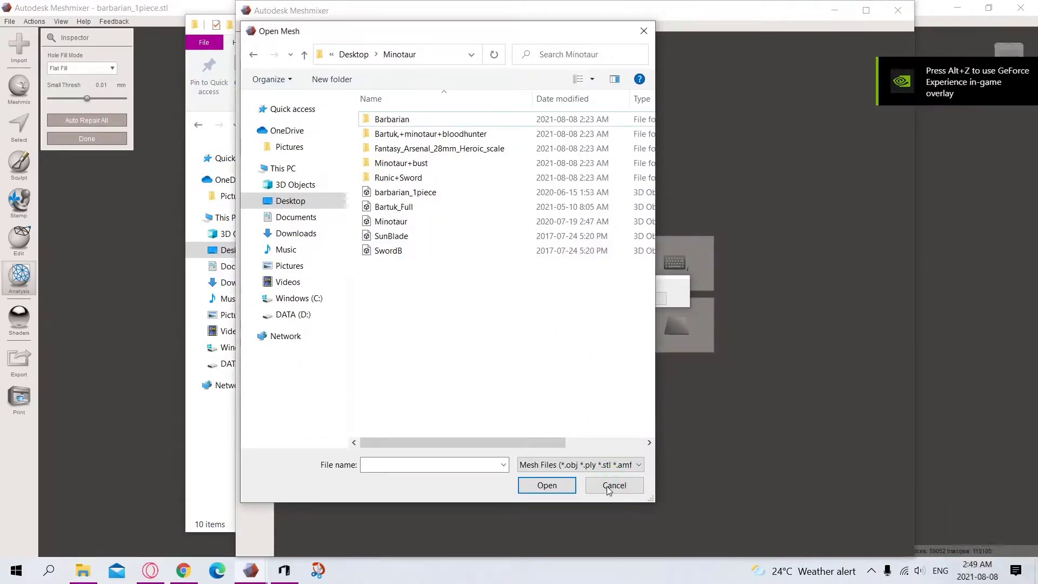
click(545, 485)
scroll(705, 234, up, 12)
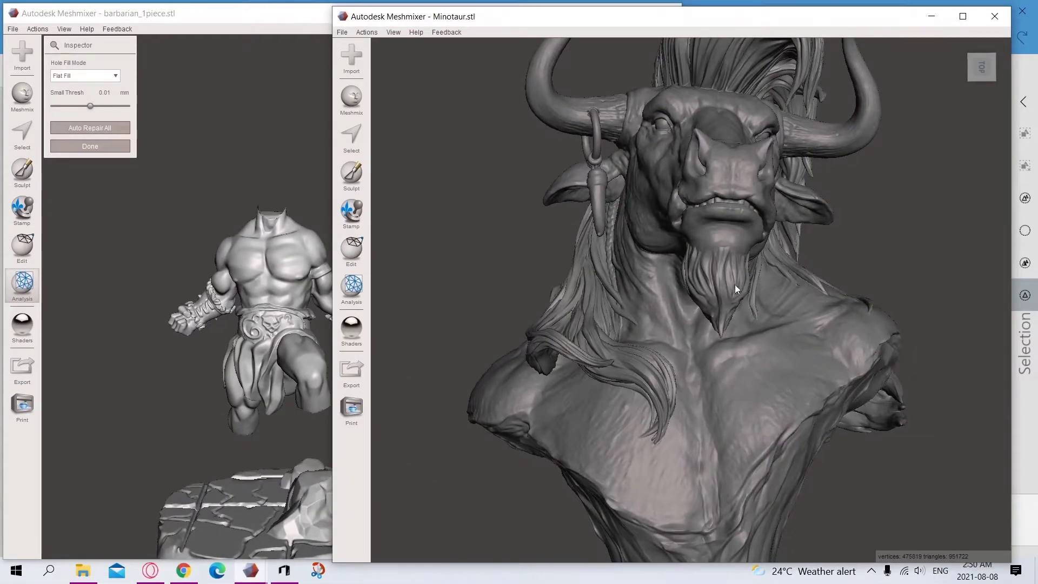
scroll(705, 277, up, 5)
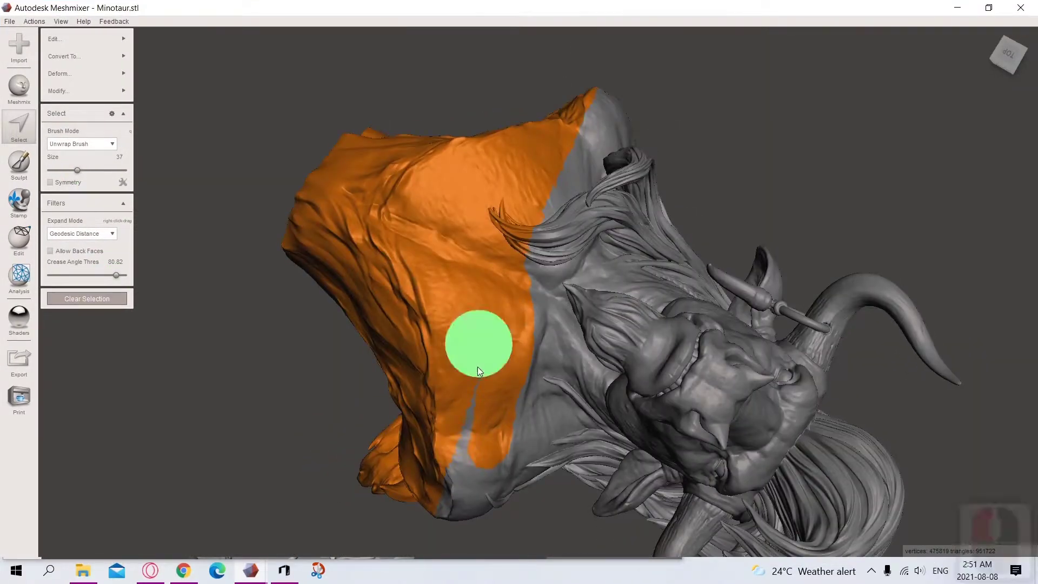
Step: Deselect the shoulder and chest areas of the minotaur bust, keeping the lower cut end of the torso selected
ctrl+double_click(478, 366)
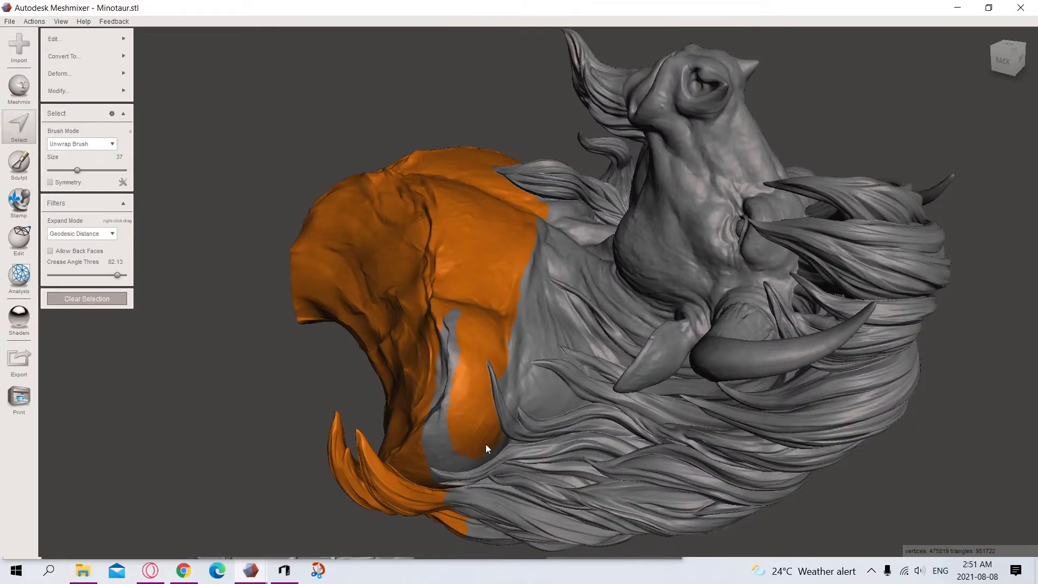
right_drag(486, 443, 602, 282)
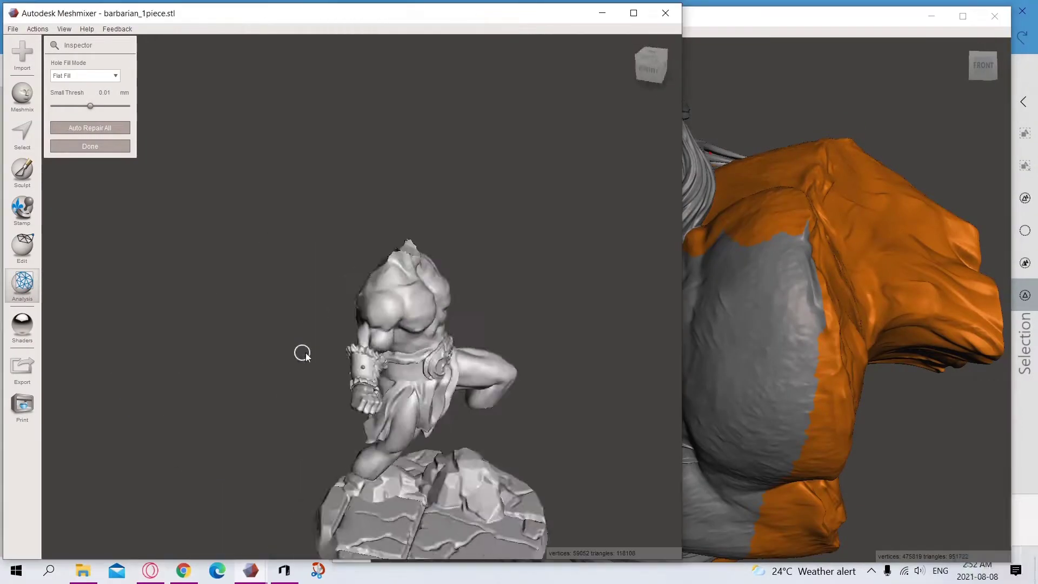
right_drag(302, 352, 319, 351)
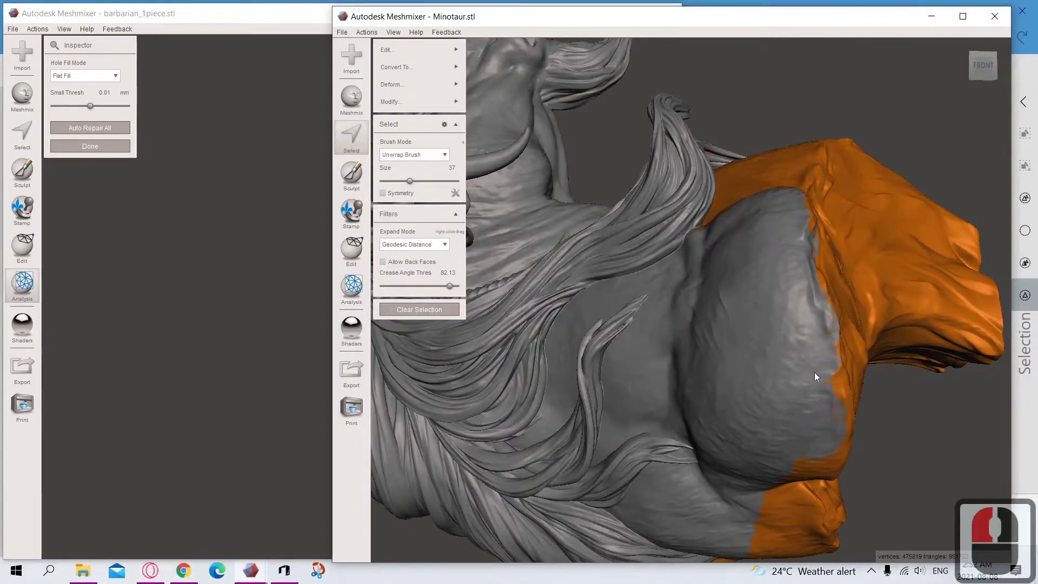
right_drag(815, 372, 734, 442)
scroll(703, 430, down, 2)
right_drag(672, 422, 546, 417)
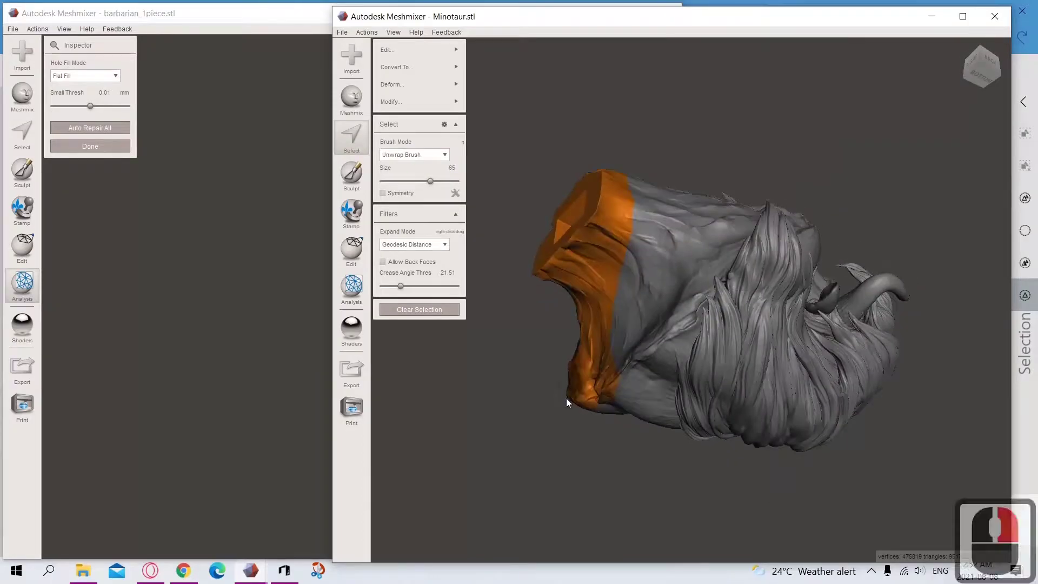
Step: Set the selection brush size to 46 and the crease angle threshold to 76.26, and extend the selection over the minotaur bust's base and torso
drag(430, 180, 417, 180)
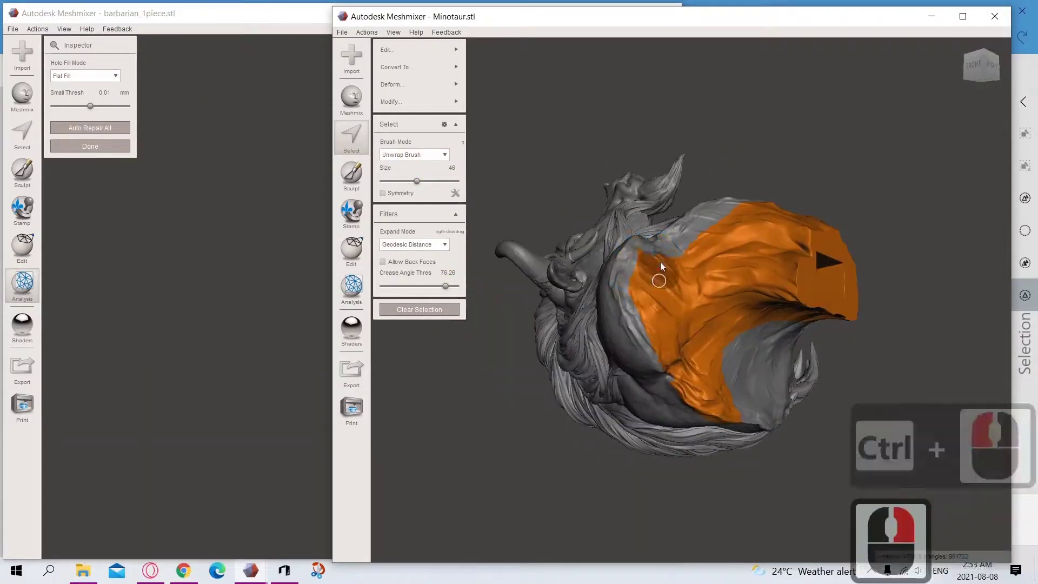
right_drag(660, 262, 733, 424)
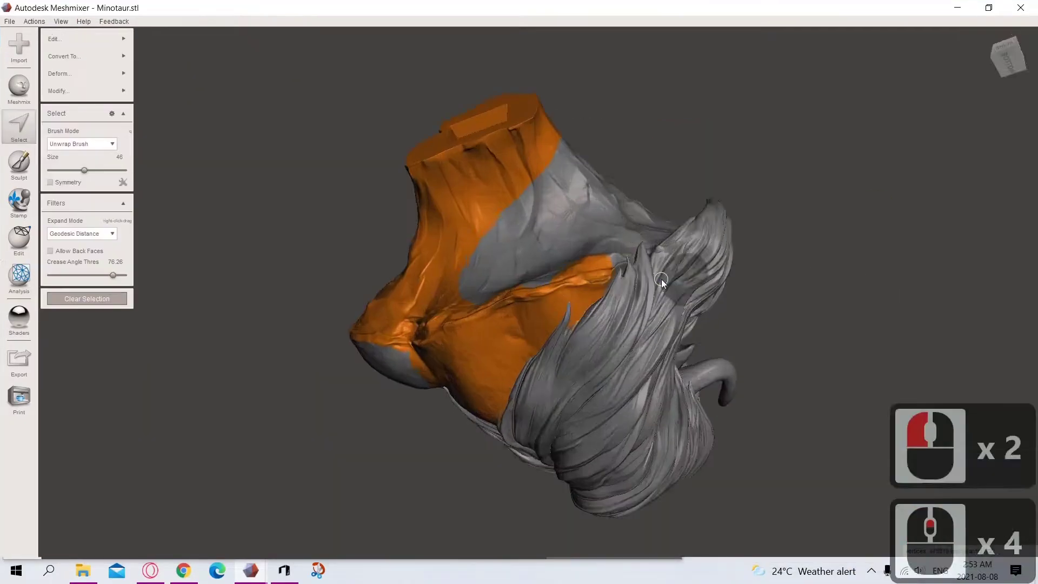
right_drag(661, 279, 579, 434)
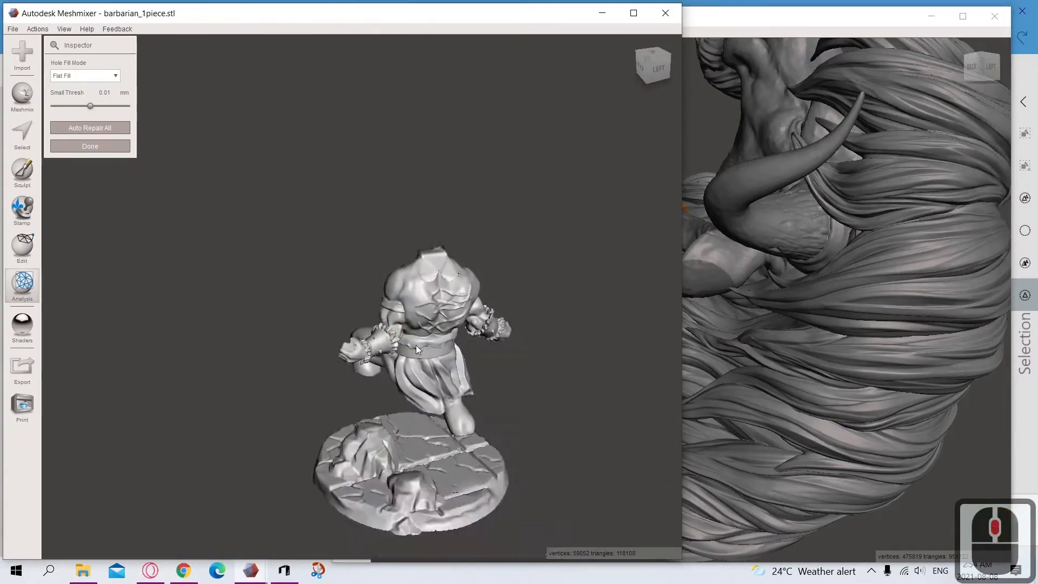
Step: Set the crease angle threshold to 82.13 and extend the selection across the minotaur bust's remaining shoulder and chest surfaces
right_drag(416, 345, 485, 395)
scroll(484, 394, up, 2)
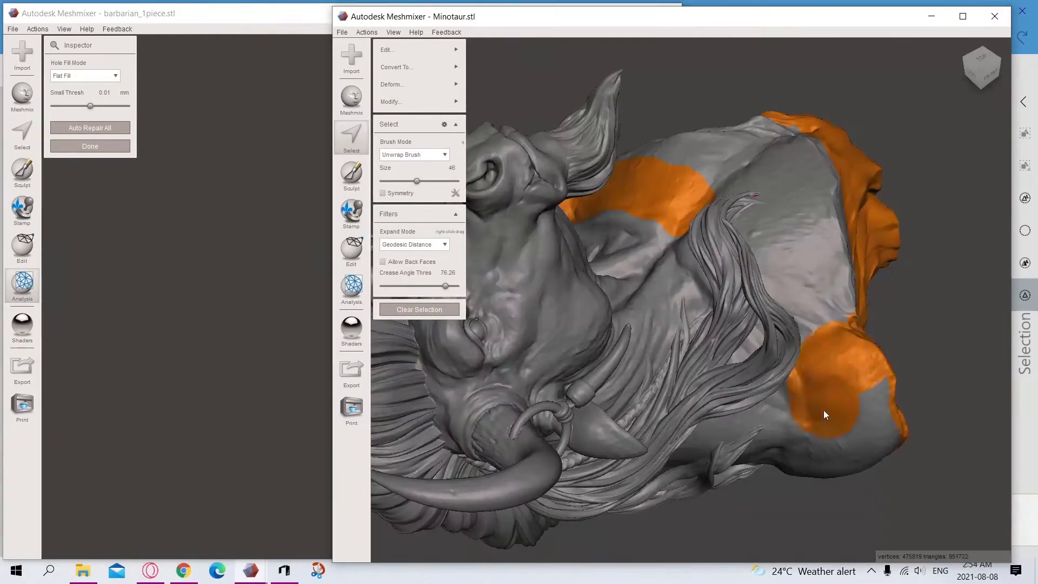
right_drag(823, 411, 680, 358)
drag(446, 286, 450, 286)
click(644, 379)
ctrl+click(693, 362)
right_drag(693, 363, 606, 481)
ctrl+click(640, 379)
scroll(606, 481, down, 3)
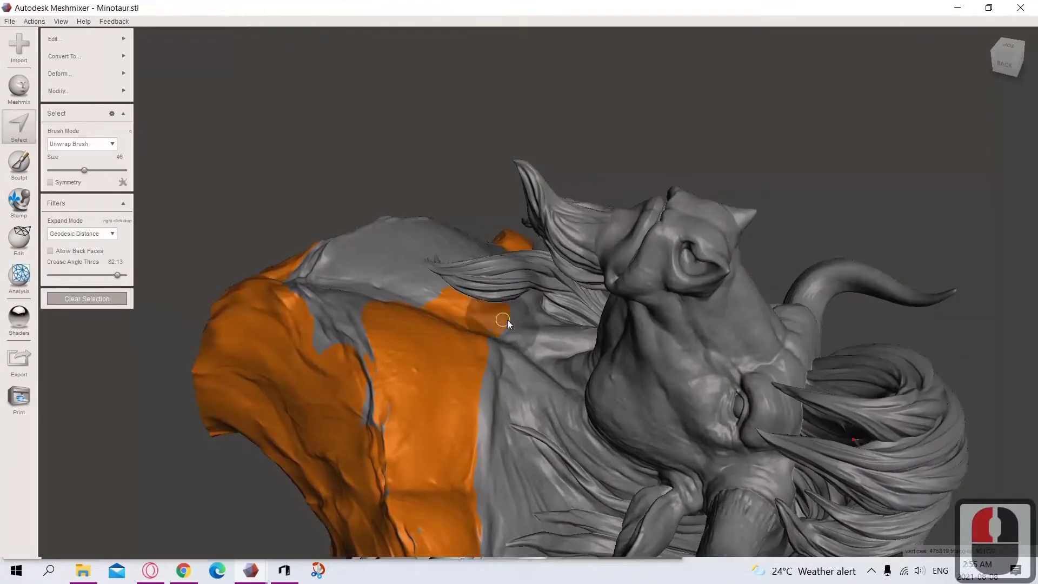
right_drag(506, 319, 491, 344)
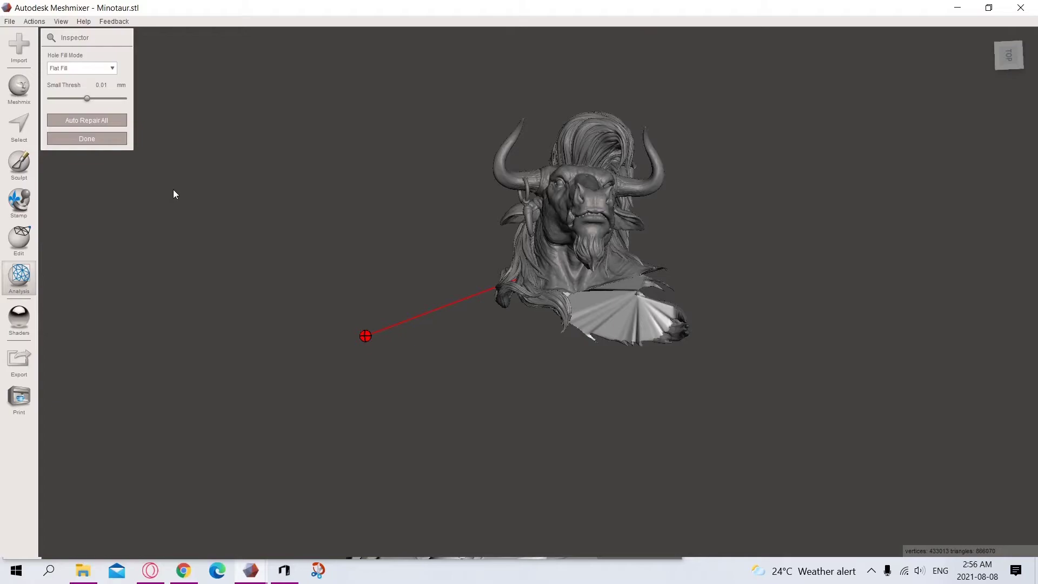
Step: Try to repair the single remaining defect marked beside the minotaur's hair using the Inspector with Flat Fill
right_drag(699, 423, 623, 396)
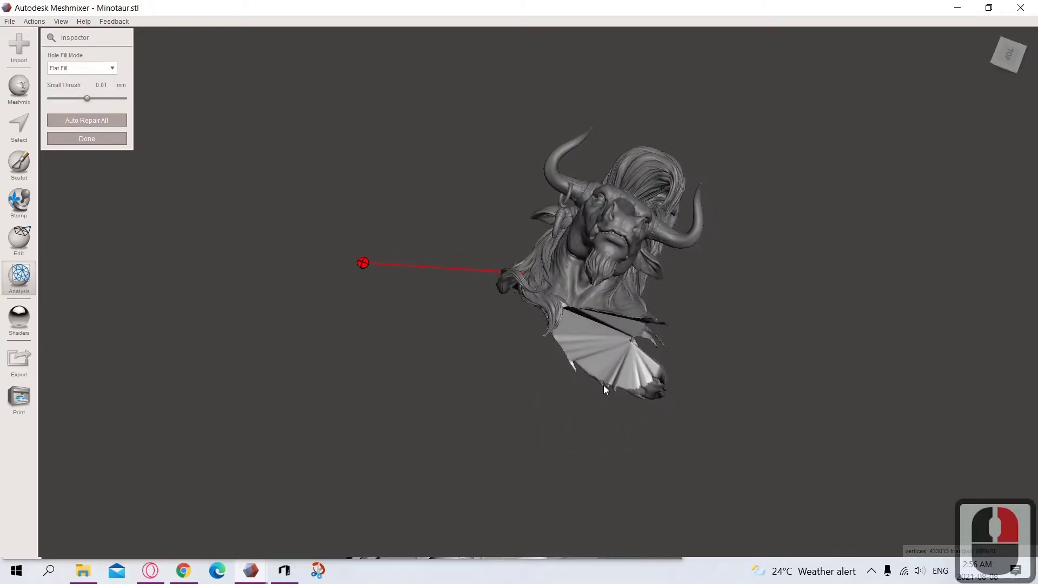
click(364, 264)
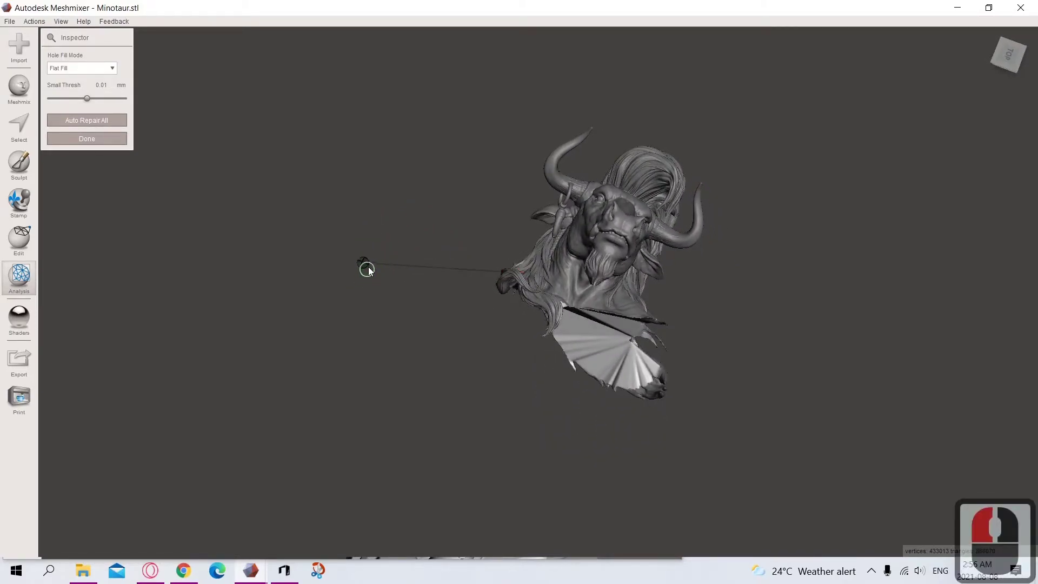
click(365, 265)
right_click(366, 266)
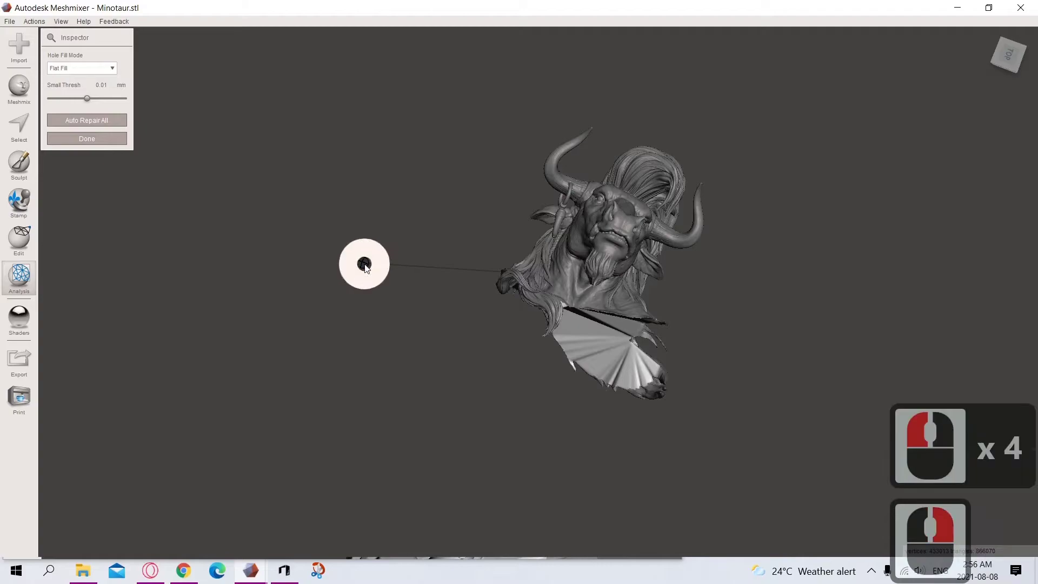
click(68, 141)
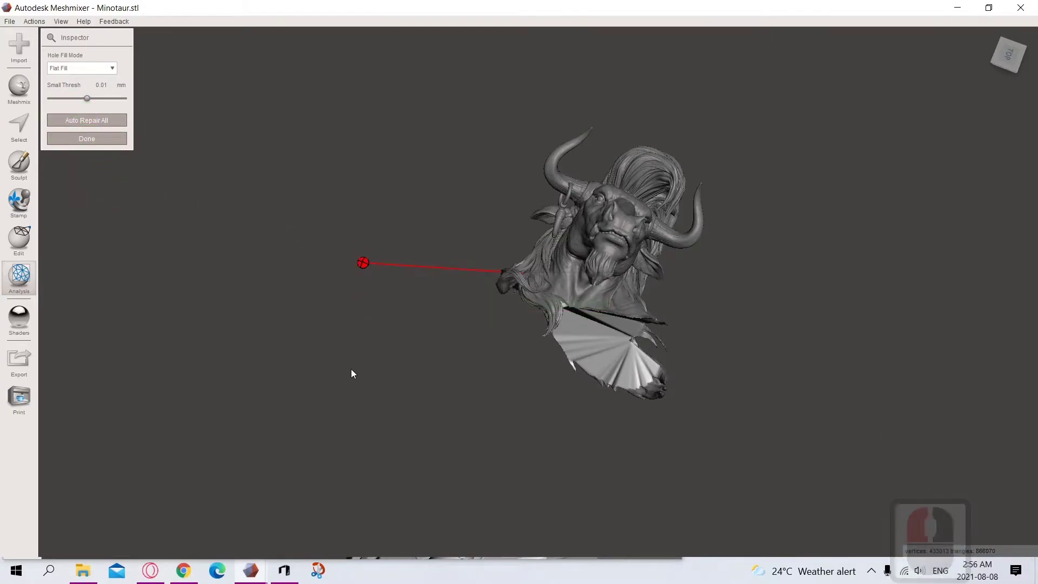
drag(396, 345, 411, 377)
right_drag(411, 376, 534, 286)
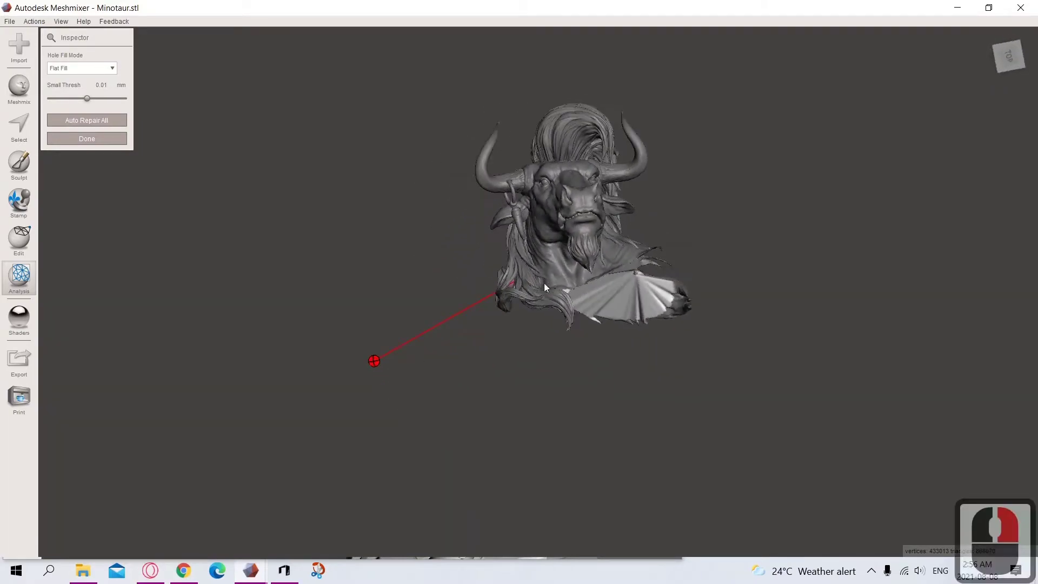
Step: Set the crease angle threshold to 71.7 and brush-select the base of the minotaur's horn that carries the hanging ring
scroll(605, 209, up, 11)
middle_drag(607, 204, 543, 377)
right_drag(543, 377, 523, 395)
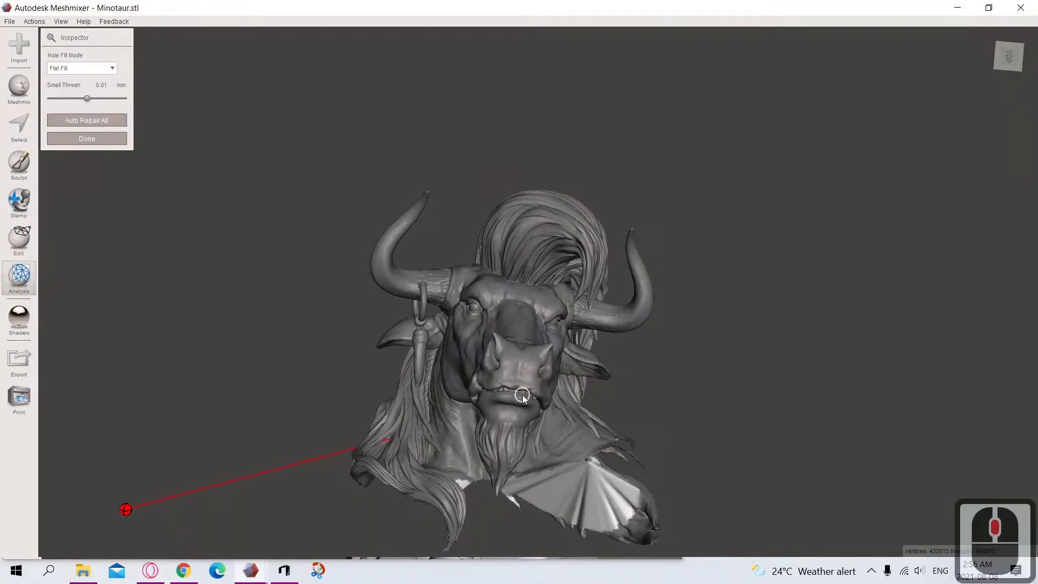
scroll(520, 391, up, 4)
scroll(519, 391, up, 3)
right_drag(414, 388, 284, 293)
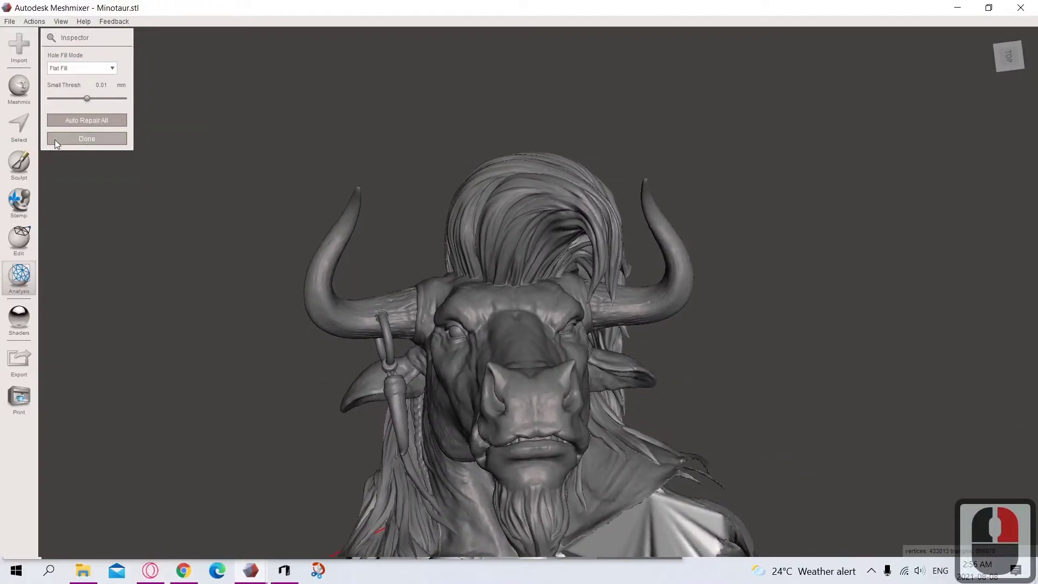
click(21, 128)
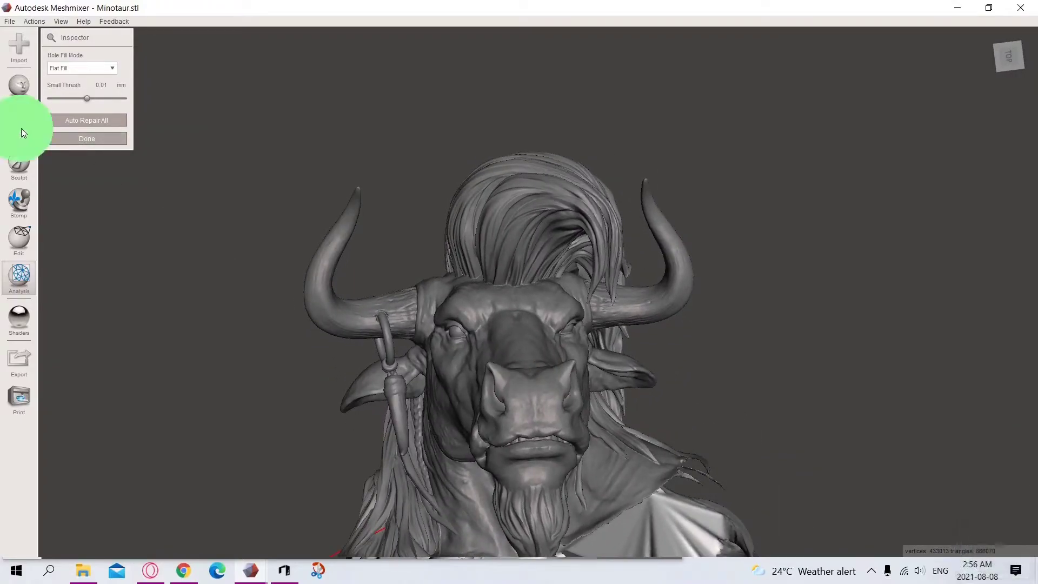
click(400, 303)
drag(397, 302, 330, 312)
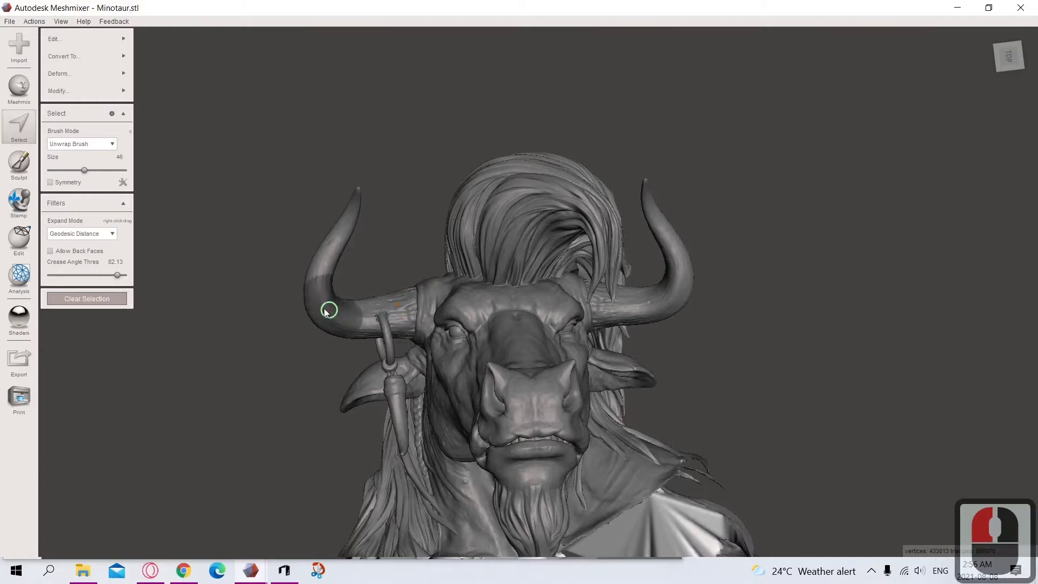
drag(118, 275, 109, 275)
click(389, 301)
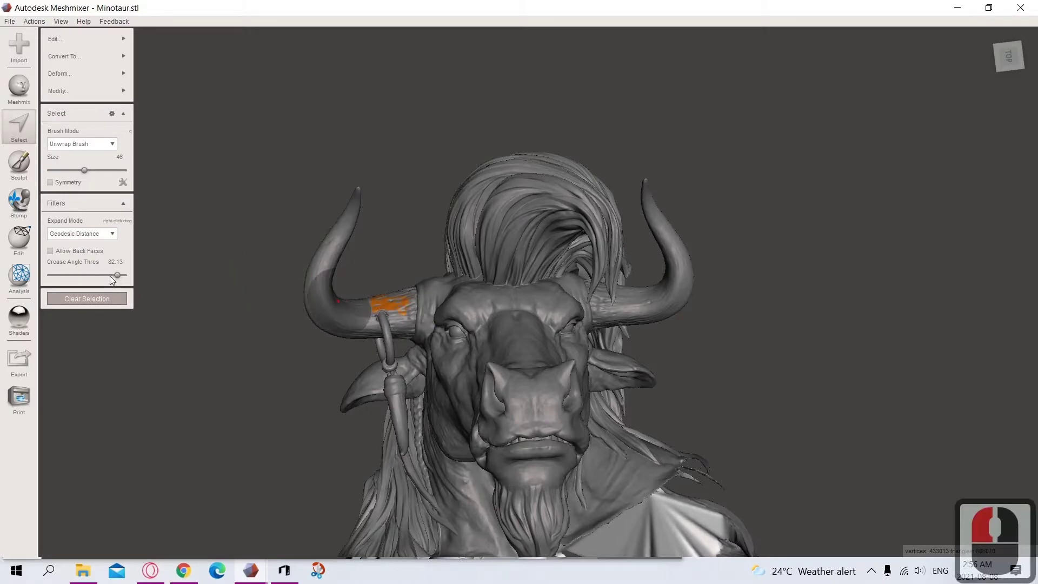
Step: Reduce the brush size to 33, extend the selection around the ringed horn and delete the selected faces
scroll(400, 303, up, 11)
mouse_move(411, 324)
right_down()
mouse_move(764, 211)
mouse_move(557, 304)
mouse_move(556, 336)
right_up()
key([)
key([)
key([)
key([)
key([)
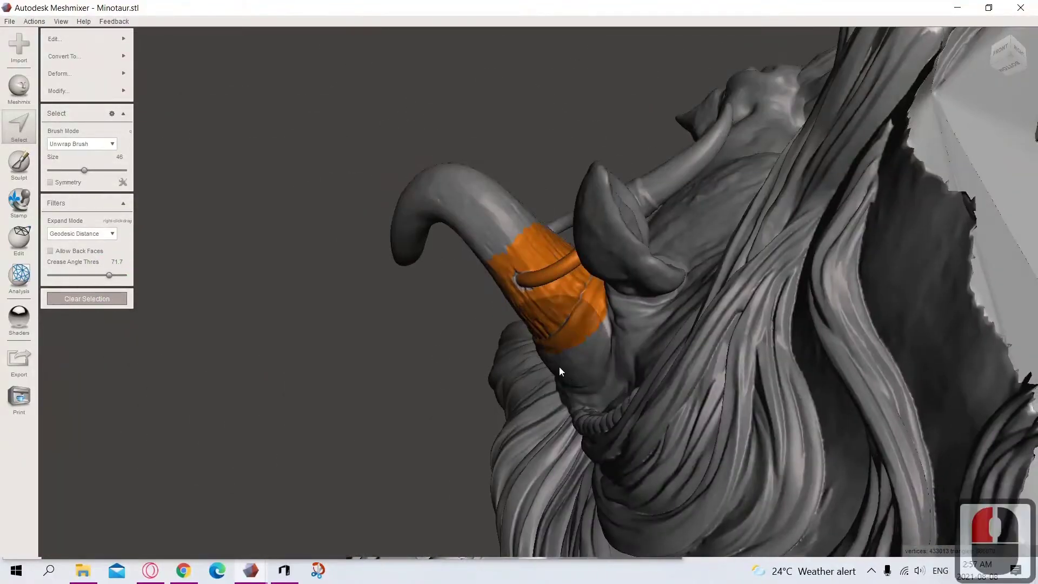
ctrl+right_drag(565, 397, 598, 364)
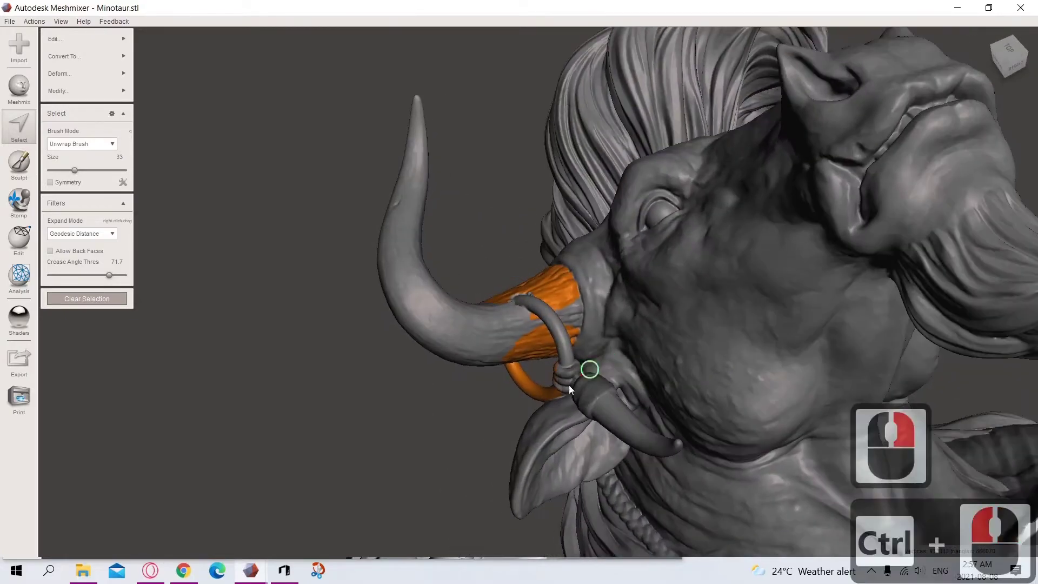
mouse_move(518, 342)
ctrl+right_down()
mouse_move(563, 269)
mouse_move(725, 232)
mouse_move(540, 302)
mouse_move(545, 413)
mouse_move(619, 431)
mouse_move(638, 262)
mouse_move(621, 297)
mouse_move(699, 167)
mouse_move(378, 261)
mouse_move(534, 244)
mouse_move(301, 232)
mouse_move(167, 157)
mouse_move(99, 164)
ctrl+right_up()
key(Delete)
Step: Run the Inspector and auto-repair all mesh defects left by removing the ringed horn
click(19, 274)
click(60, 246)
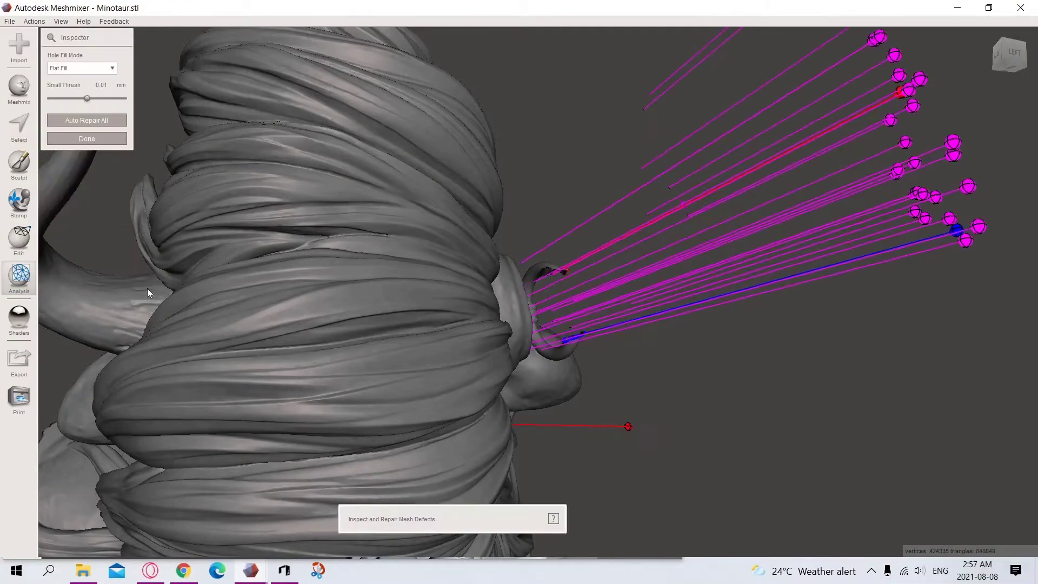
click(96, 119)
Step: Brush-select the minotaur's remaining horn from tip to base and delete it
right_drag(276, 221, 613, 324)
scroll(732, 456, down, 5)
key(s)
click(605, 434)
right_drag(695, 273, 529, 369)
right_drag(371, 313, 310, 332)
scroll(524, 413, up, 10)
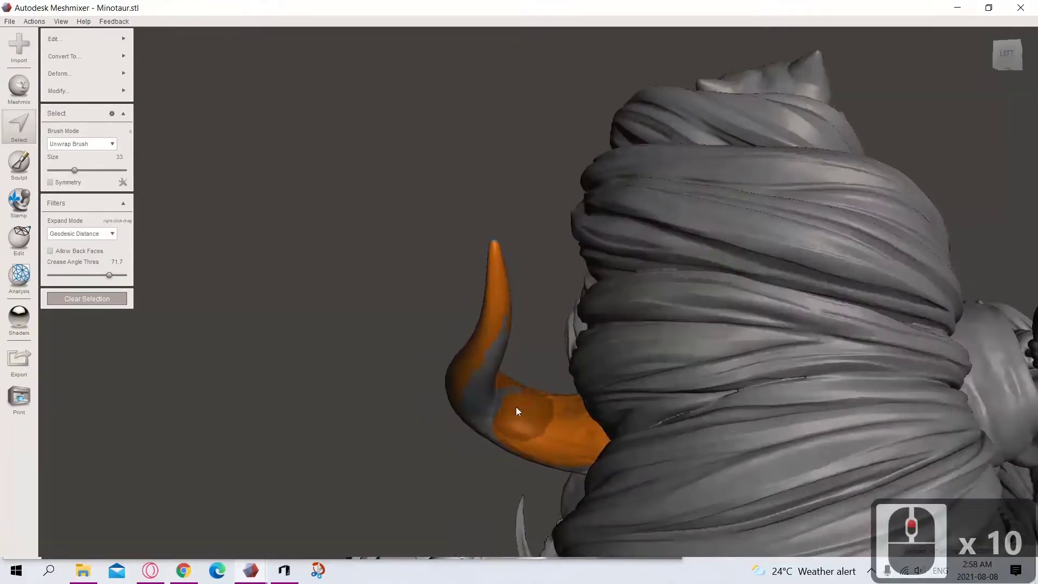
scroll(503, 438, up, 3)
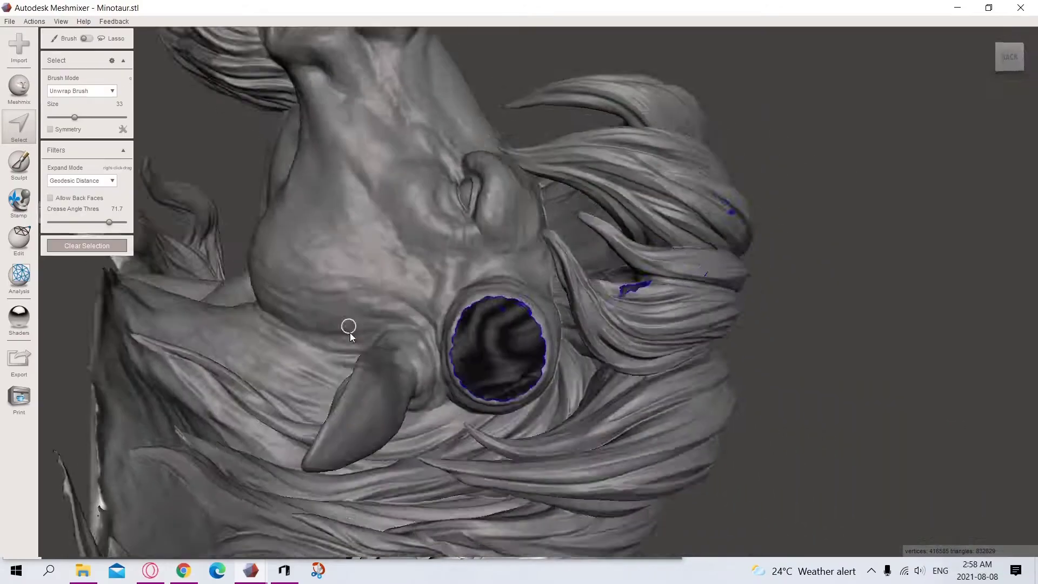
Step: Fill the open hole left by the second horn using the Inspector with Flat Fill
right_drag(348, 332, 303, 325)
click(19, 276)
click(86, 42)
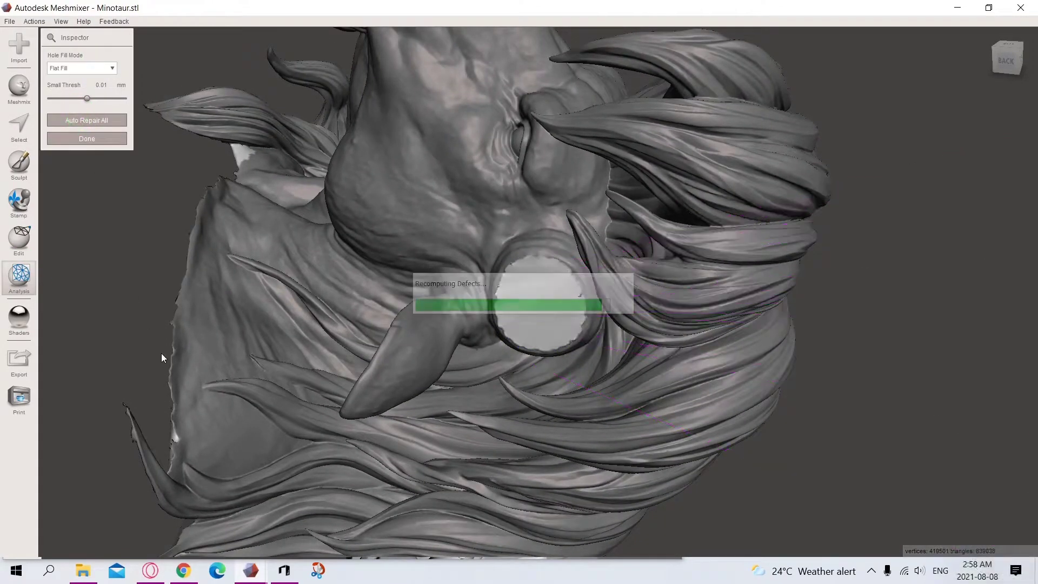
scroll(161, 353, down, 15)
right_drag(278, 472, 322, 450)
Step: Try to copy the trimmed minotaur head and paste it into the barbarian_1piece.stl window
key(s)
key(Escape)
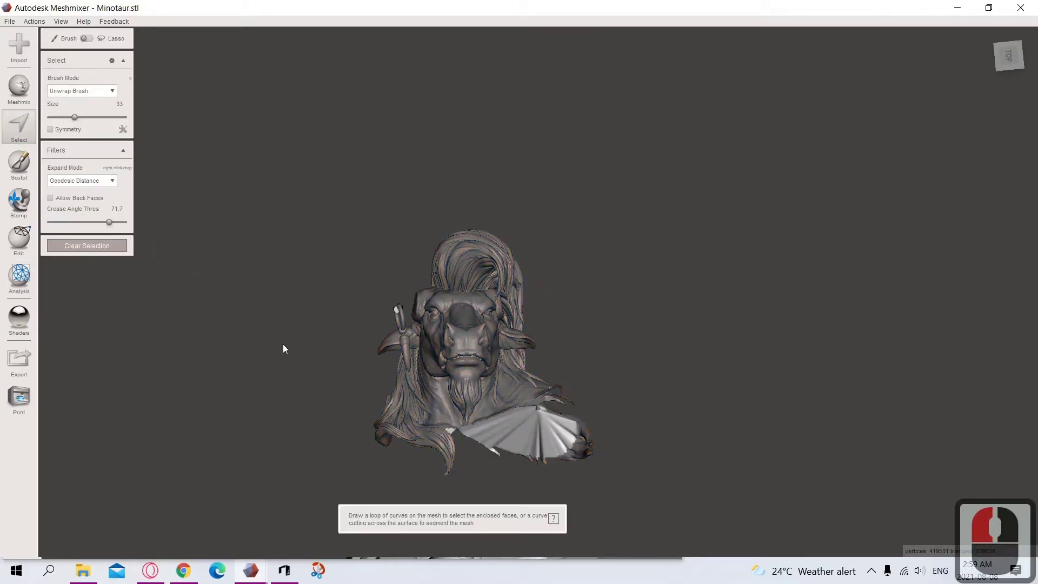
key(ctrl+c)
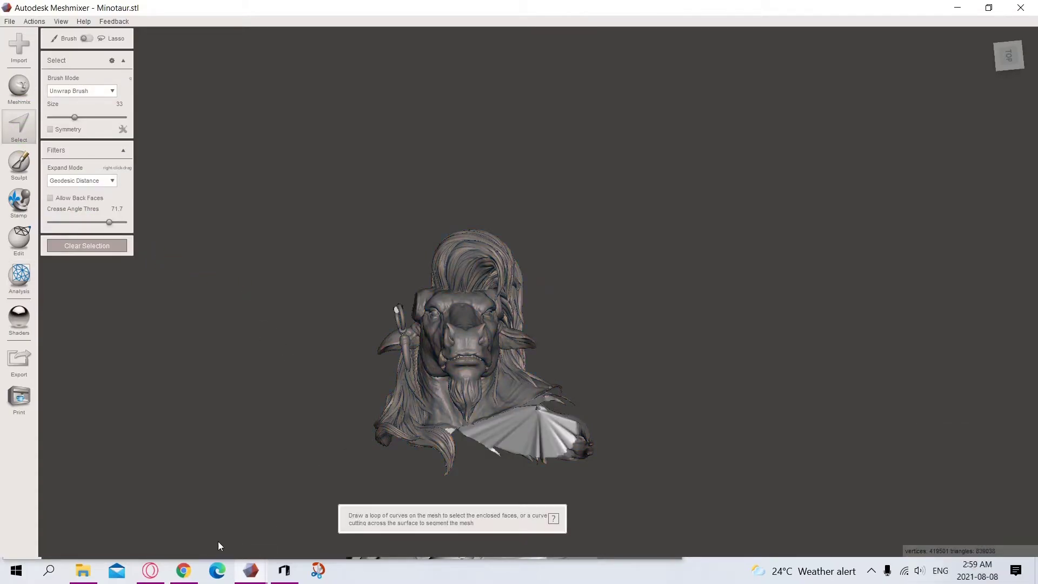
click(984, 12)
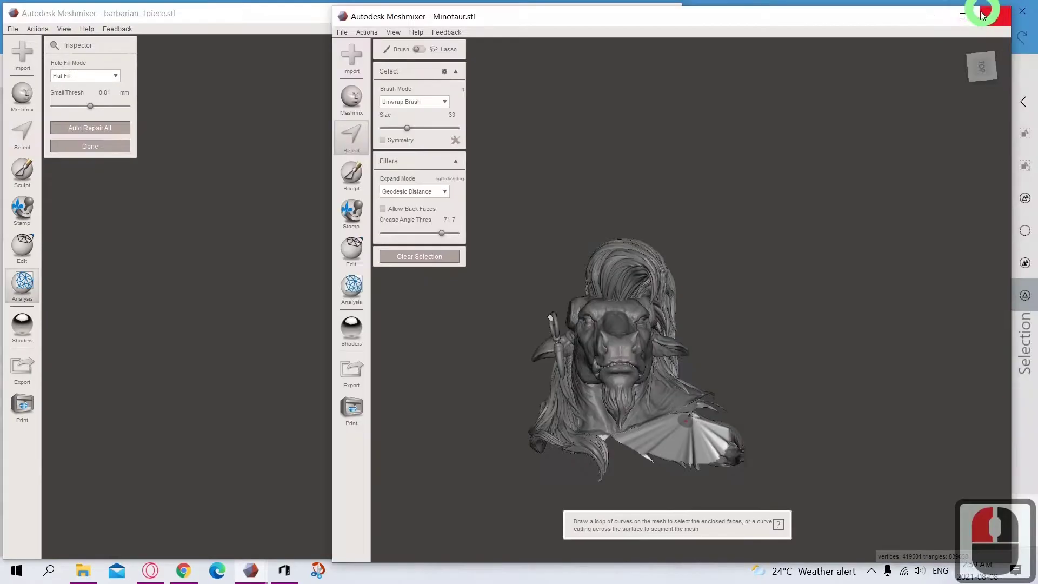
double_click(226, 354)
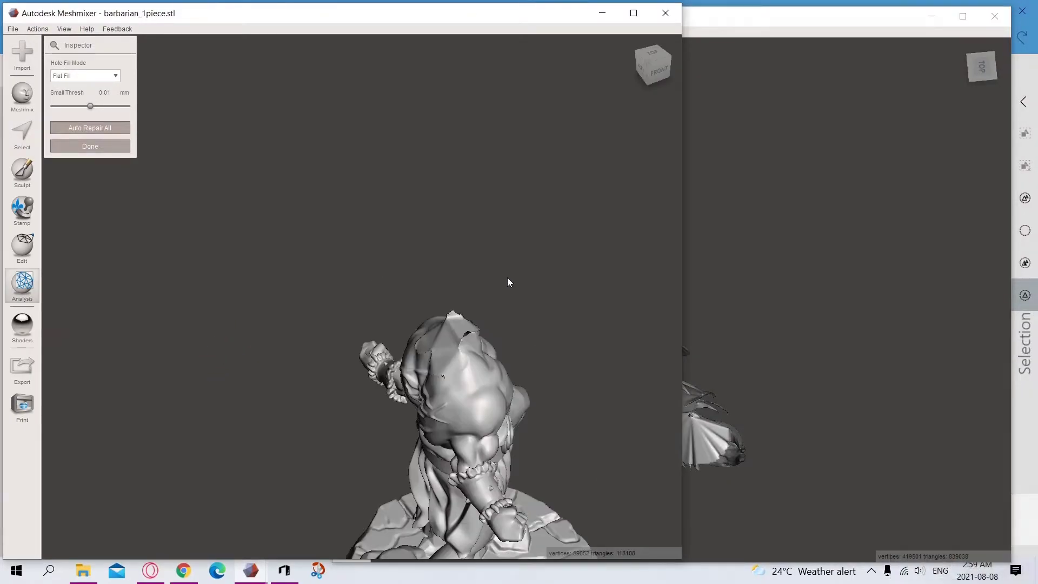
right_drag(552, 319, 344, 312)
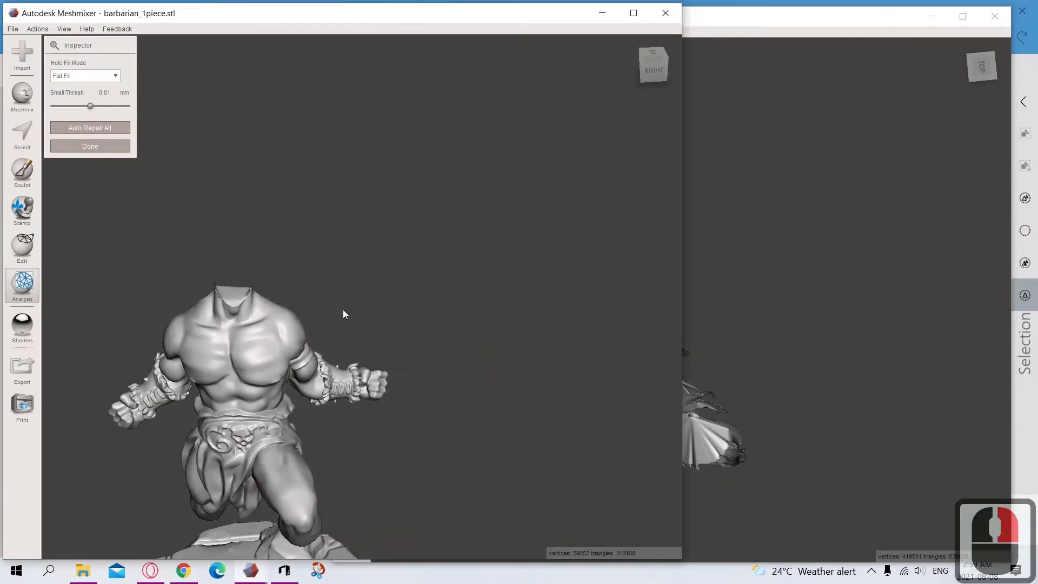
key(ctrl+v)
scroll(342, 311, down, 19)
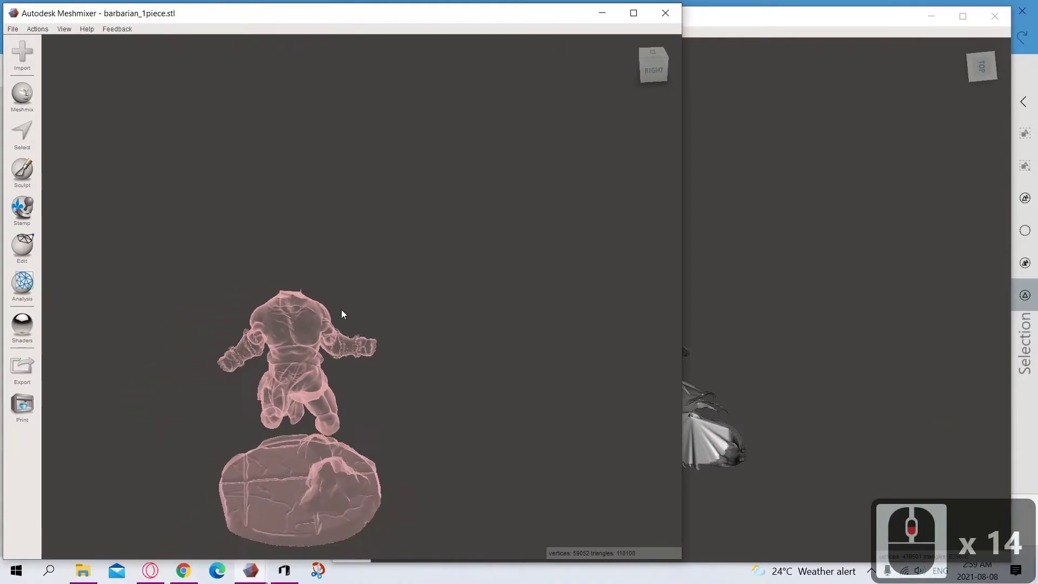
key(ctrl+v)
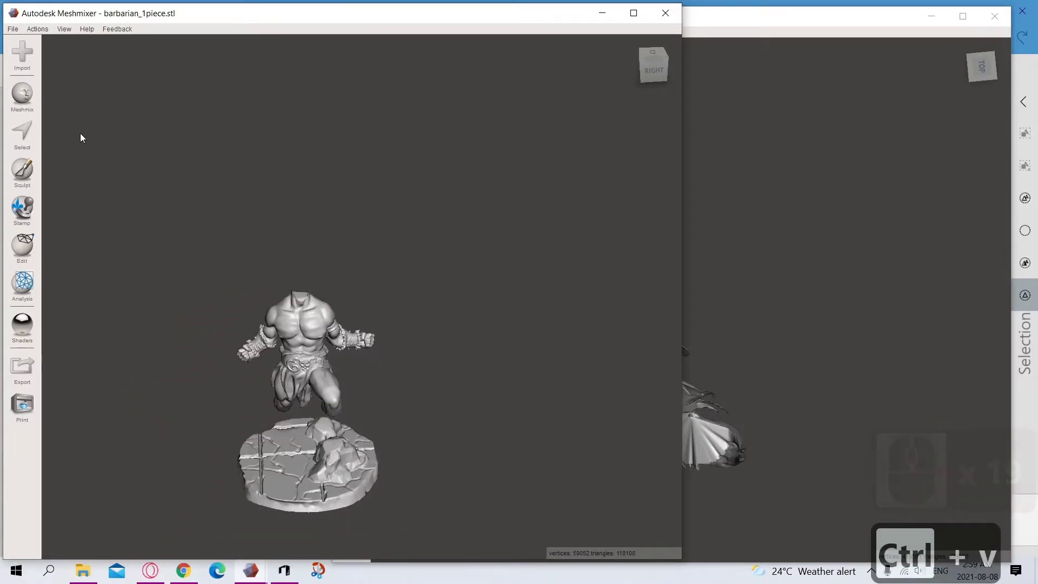
Step: Leave the selection mode on the minotaur head and save it in Meshmixer format as head in the Desktop's Minotaur folder
click(827, 333)
mouse_move(615, 186)
mouse_down()
mouse_move(700, 194)
mouse_move(716, 219)
mouse_up()
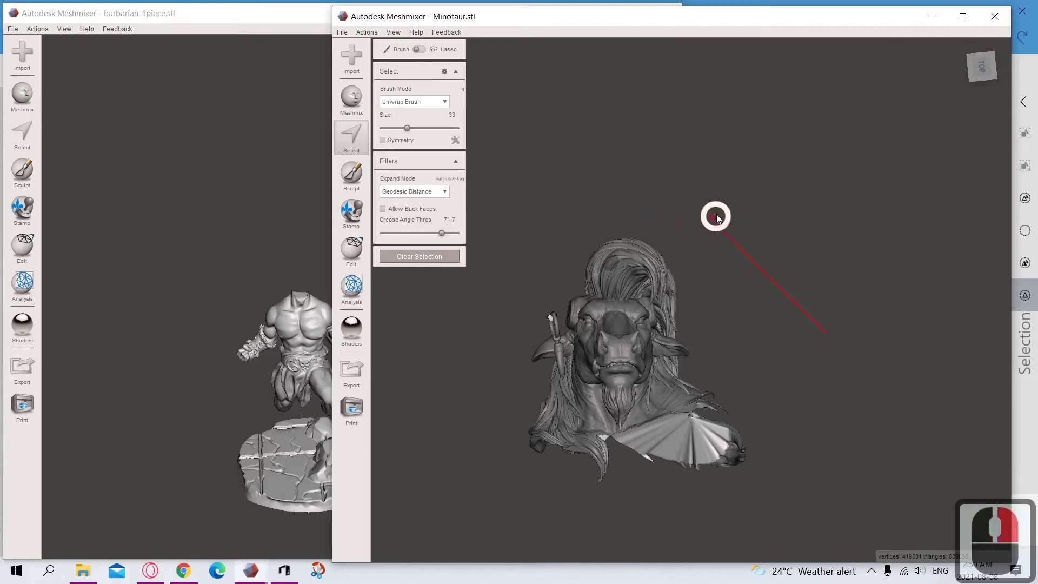
key(Escape)
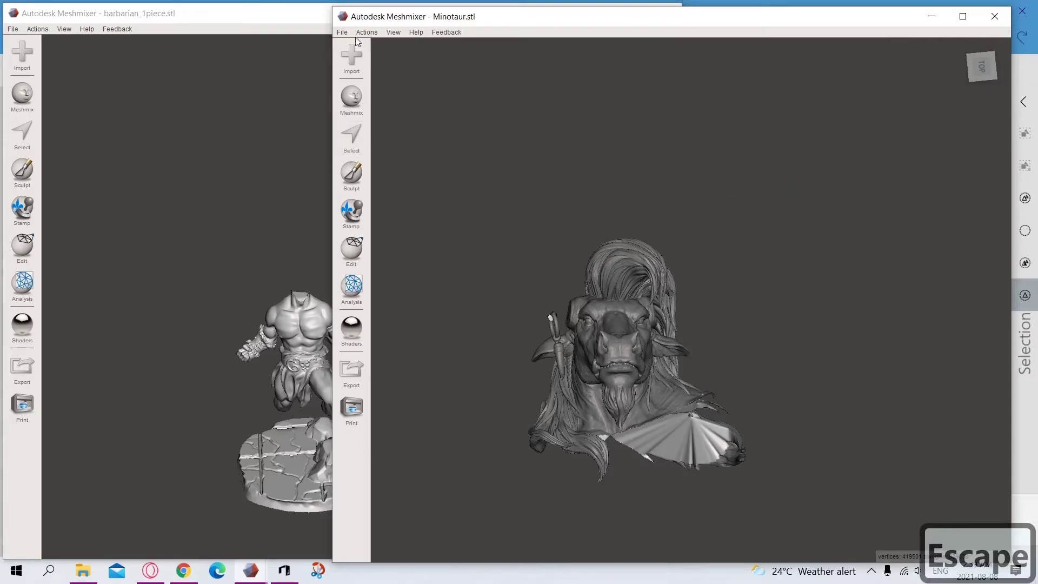
click(343, 31)
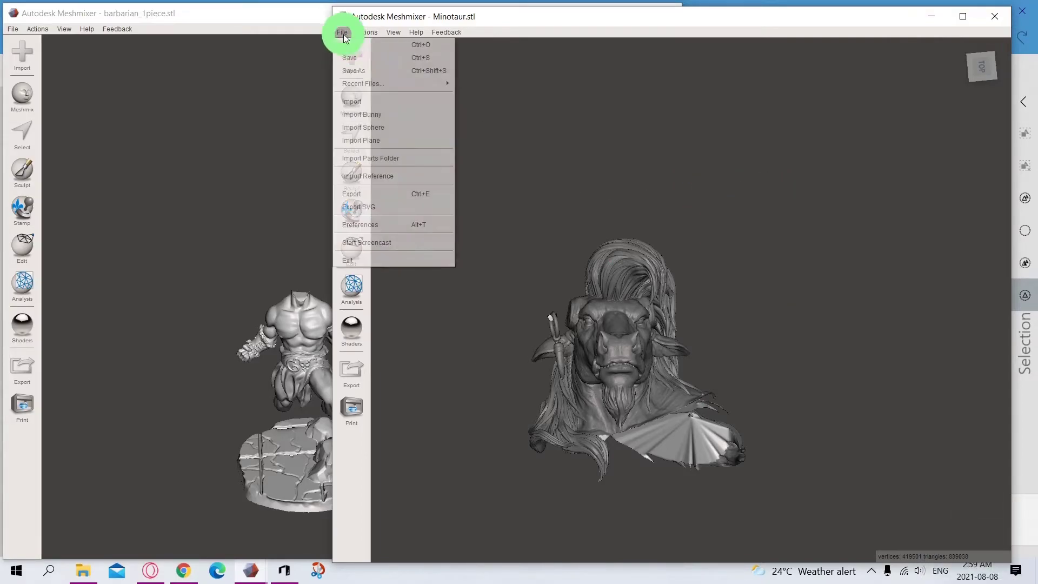
click(383, 70)
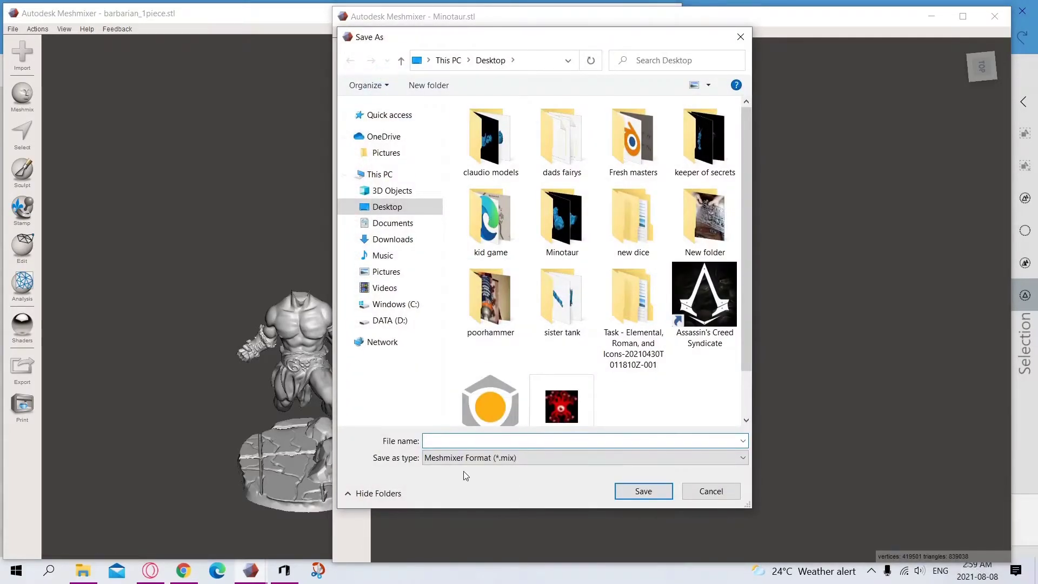
double_click(557, 241)
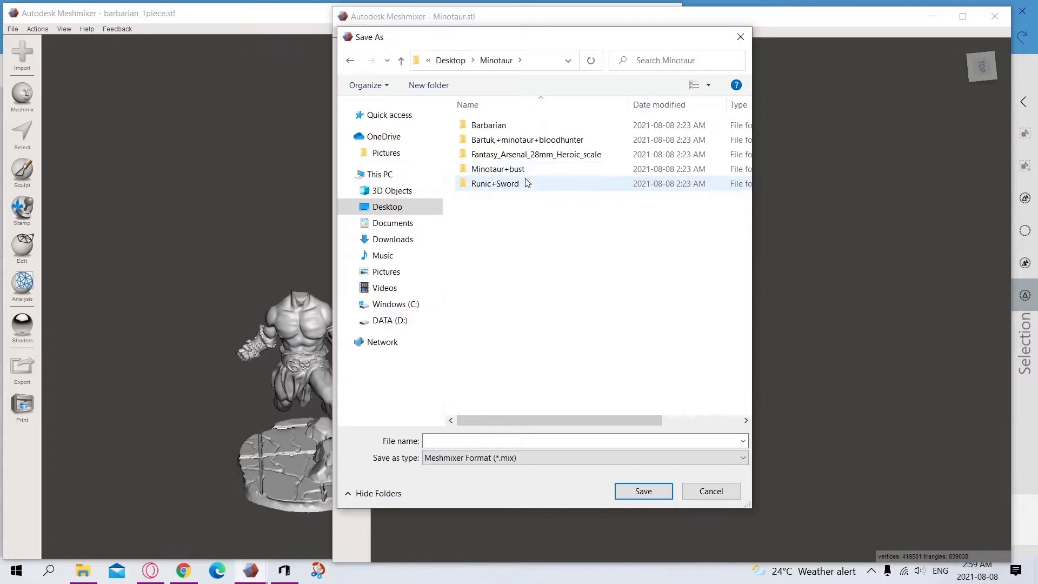
click(476, 439)
text(he)
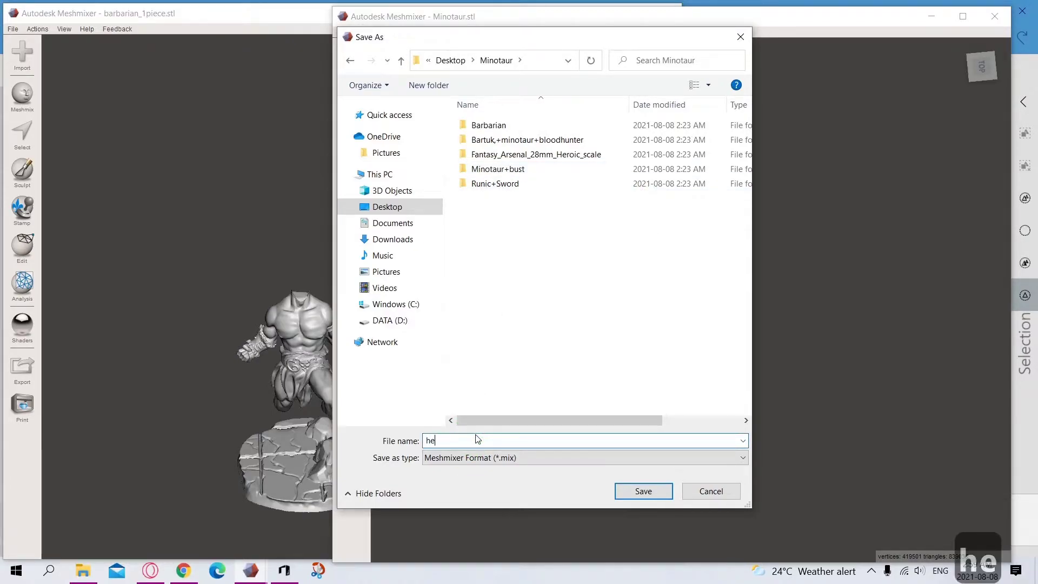
text(ad)
key(Return)
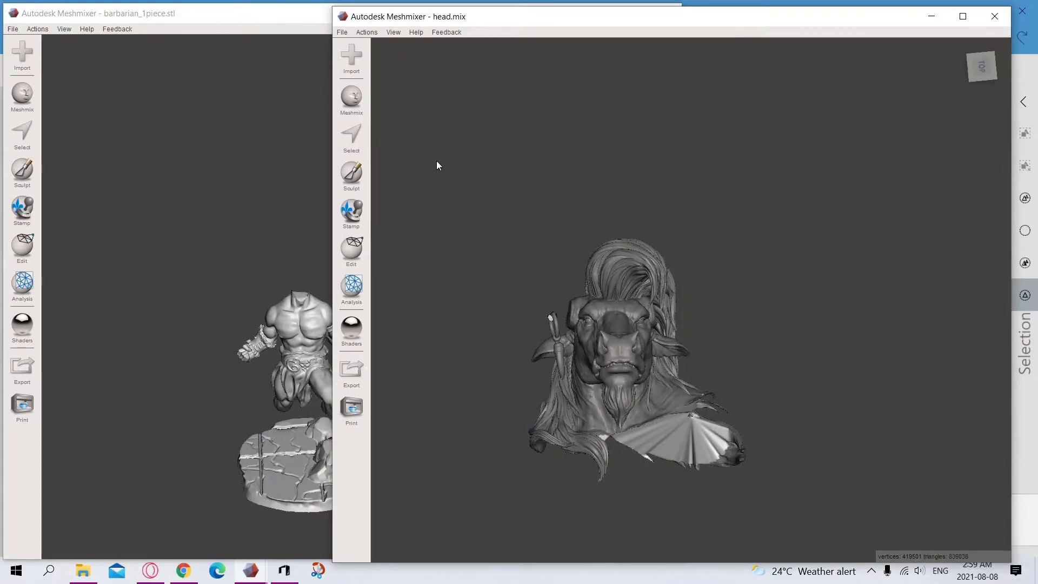
click(342, 32)
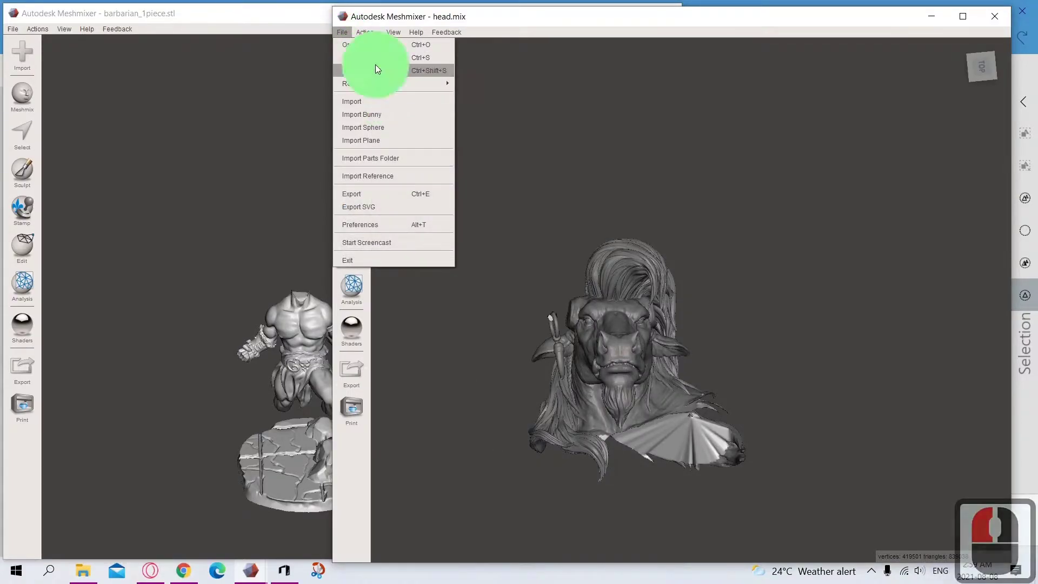
click(375, 65)
click(483, 458)
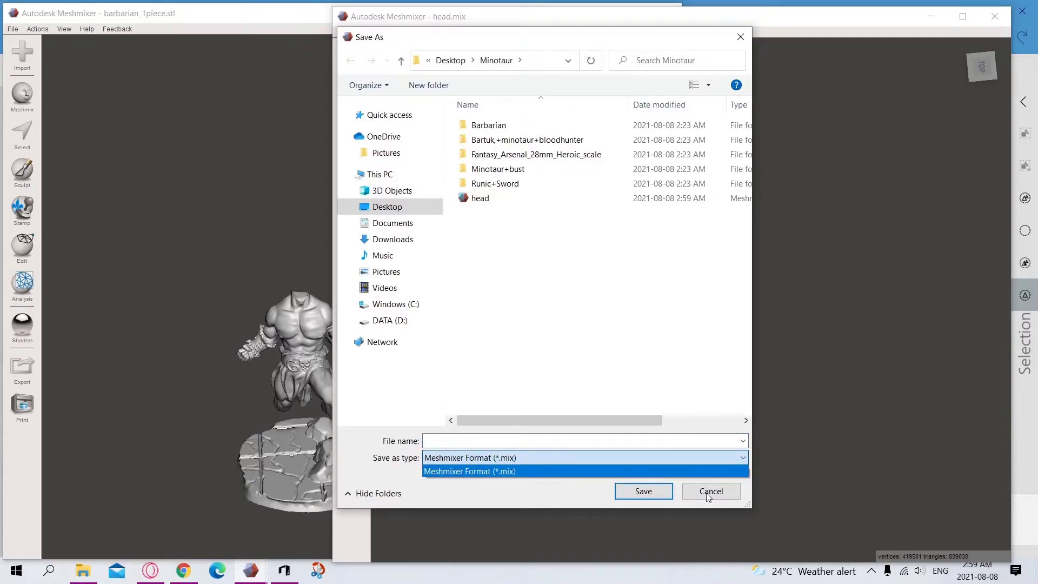
click(295, 86)
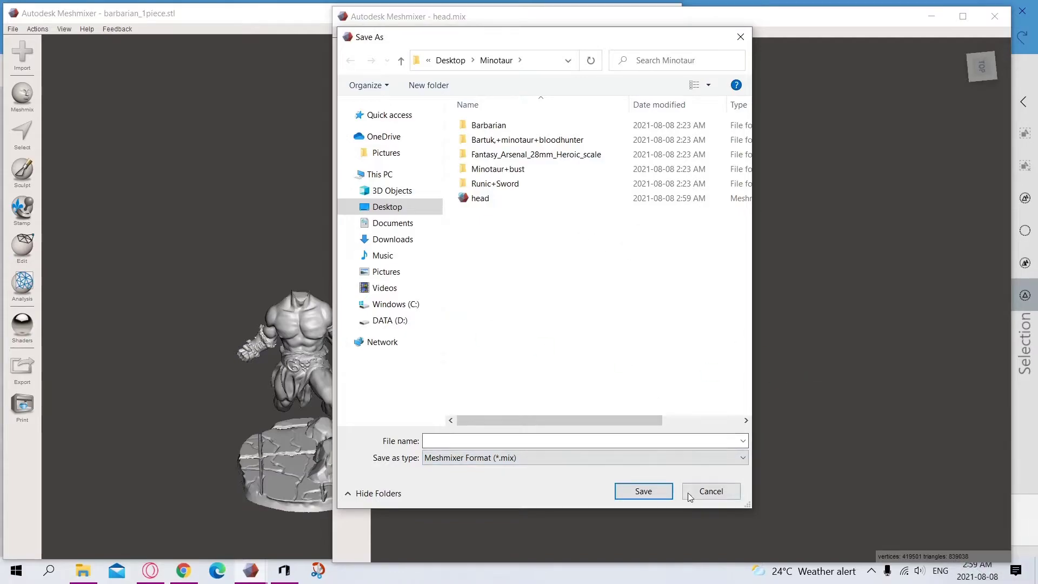
click(718, 492)
Step: Export the minotaur head as a binary STL named head in the Minotaur folder, accepting the non-manifold mesh, and close its window
click(344, 33)
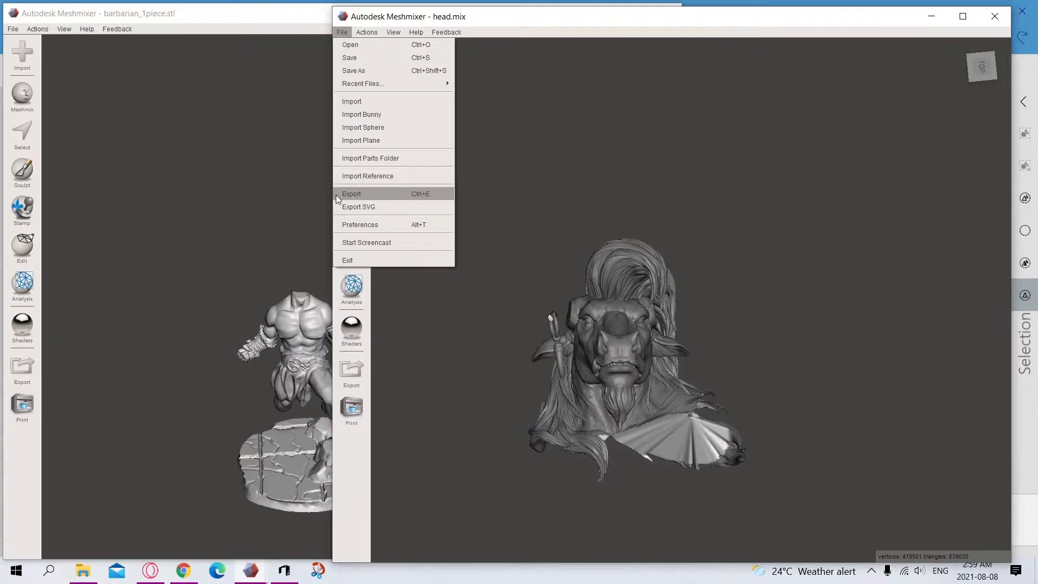
click(379, 194)
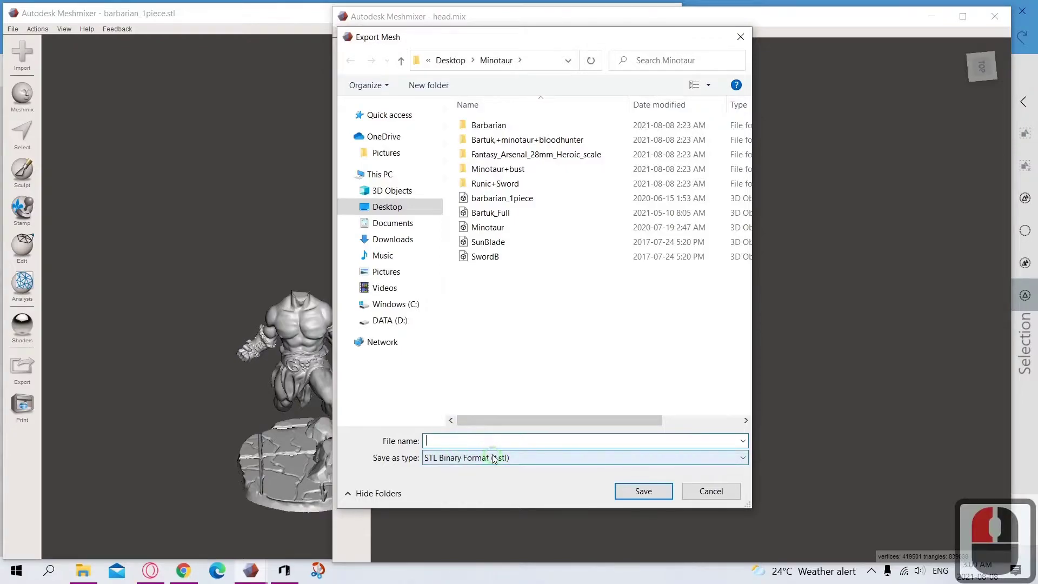
text(head)
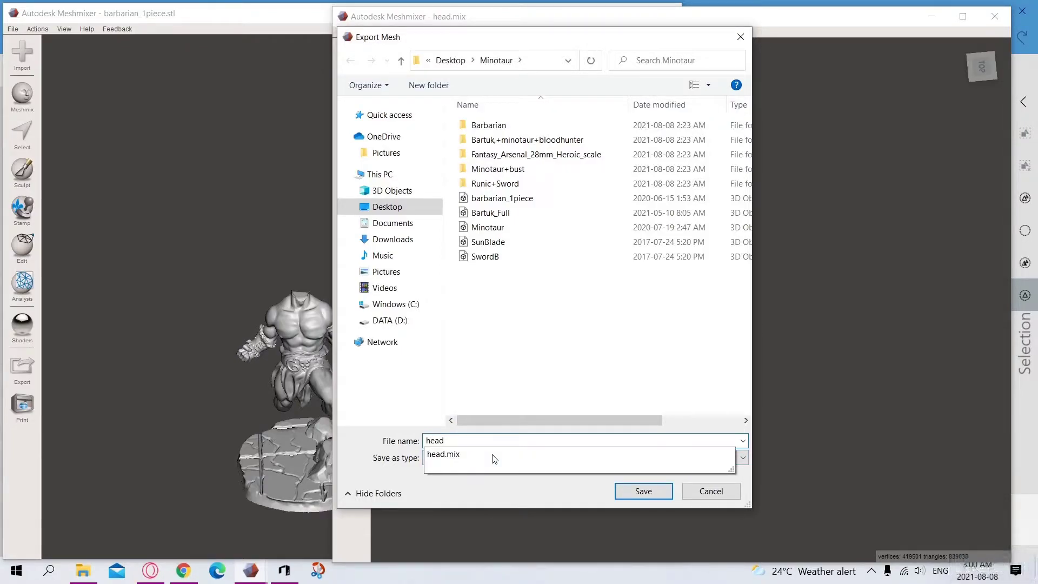
key(Return)
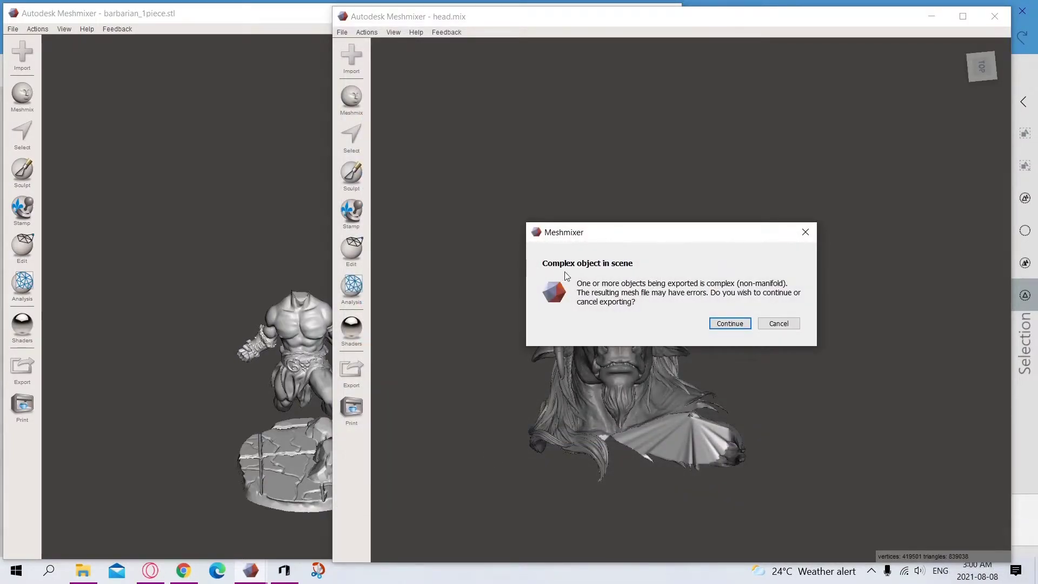
click(739, 324)
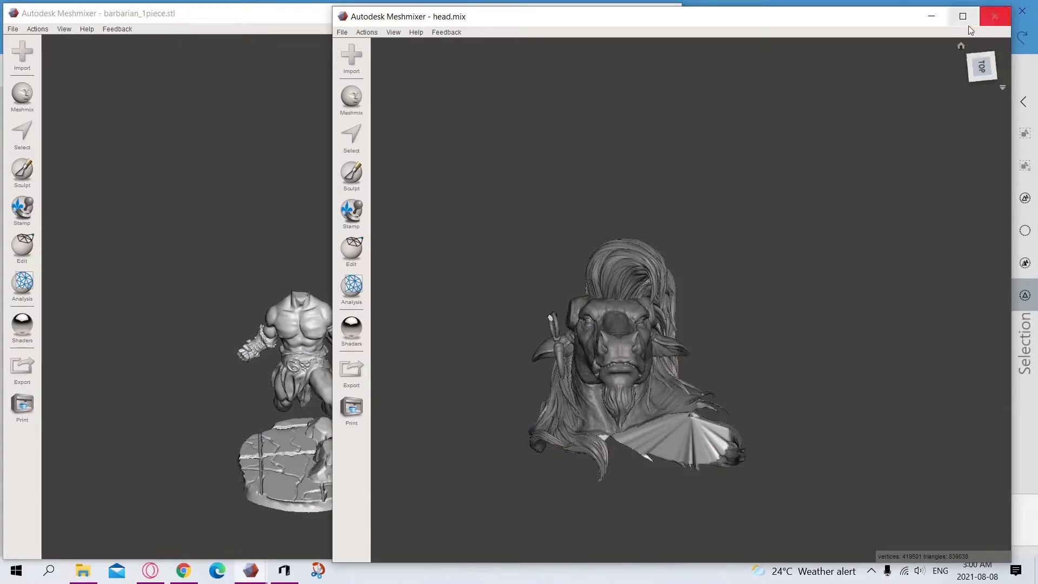
click(988, 16)
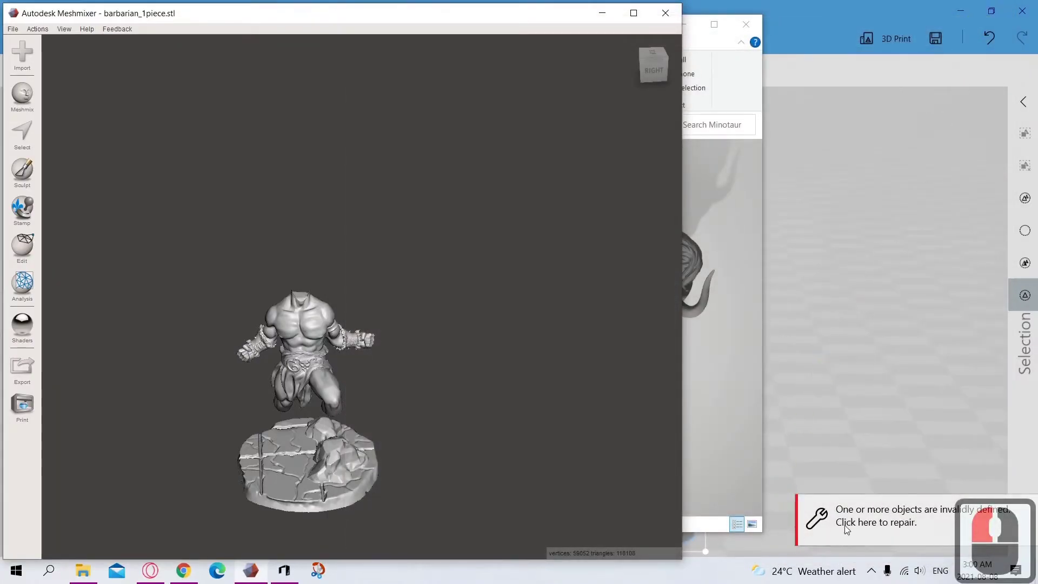
Step: Switch to 3D Builder and delete the barbarian and the minotaur figures from the scene
click(878, 439)
scroll(658, 435, down, 14)
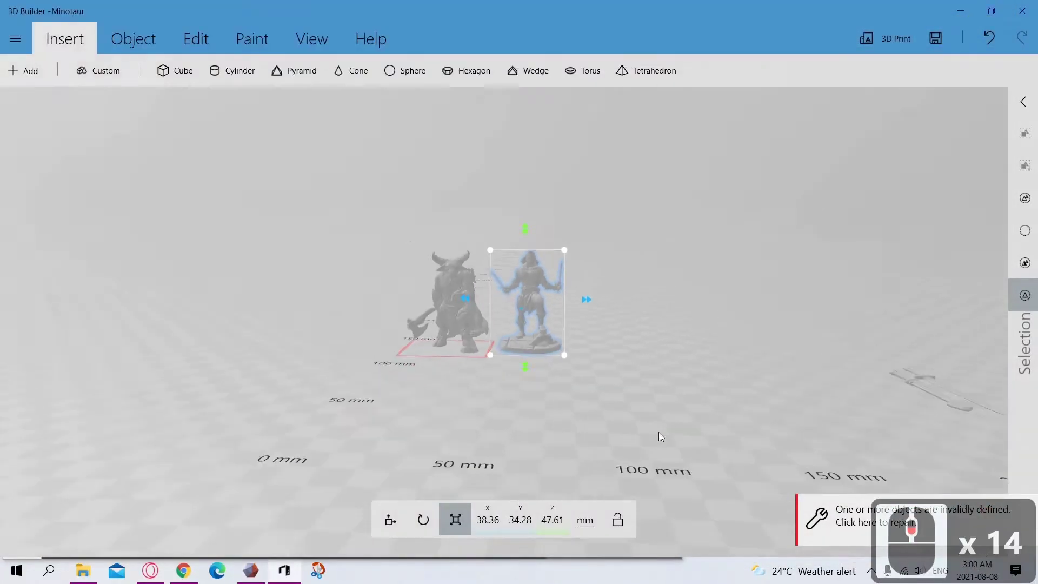
key(Delete)
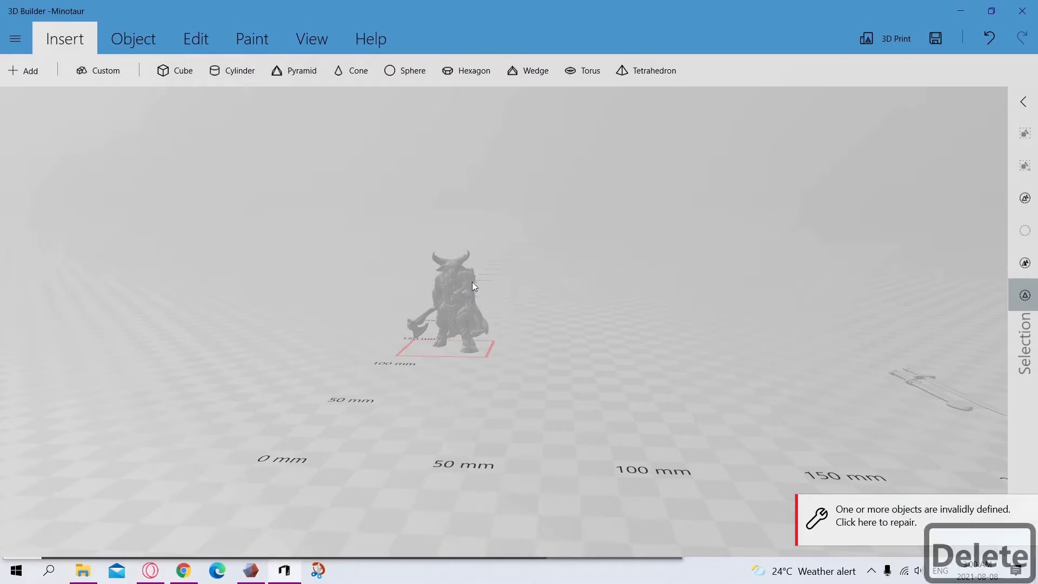
click(472, 282)
key(Delete)
Step: Move the two swords apart and bring them closer to the grid's origin
right_drag(779, 406, 487, 411)
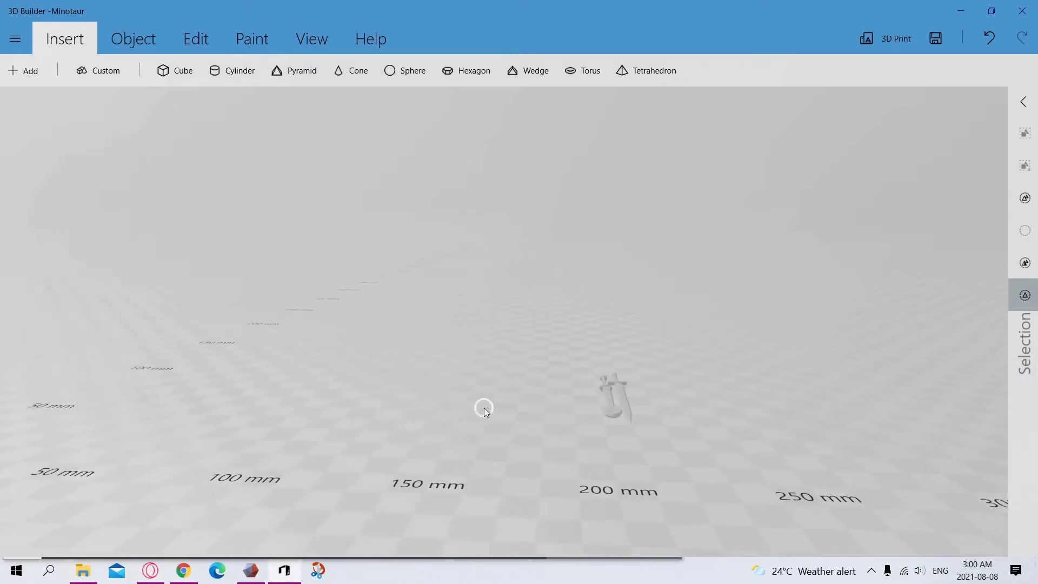
scroll(573, 504, up, 5)
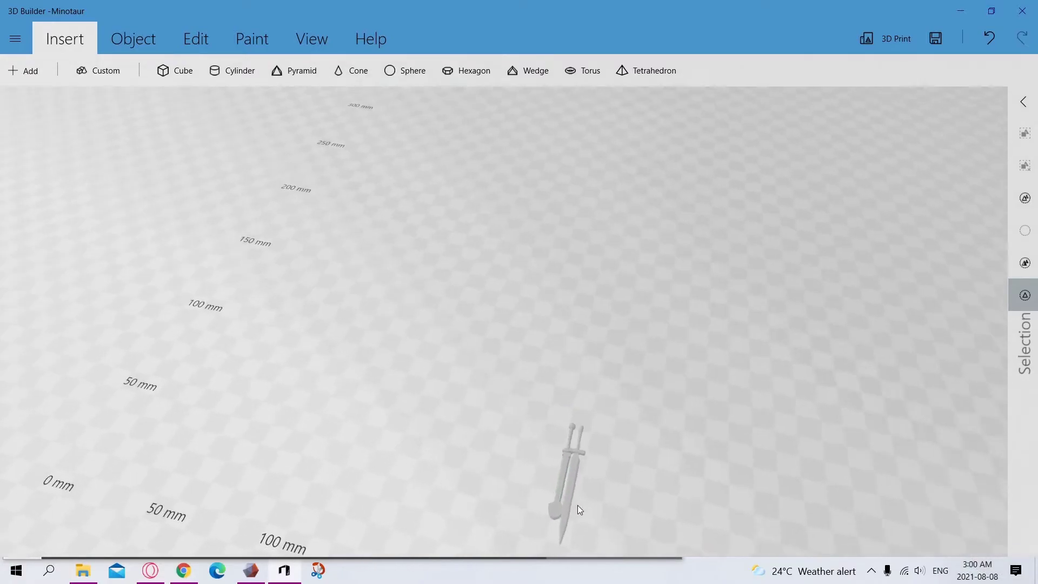
double_click(575, 506)
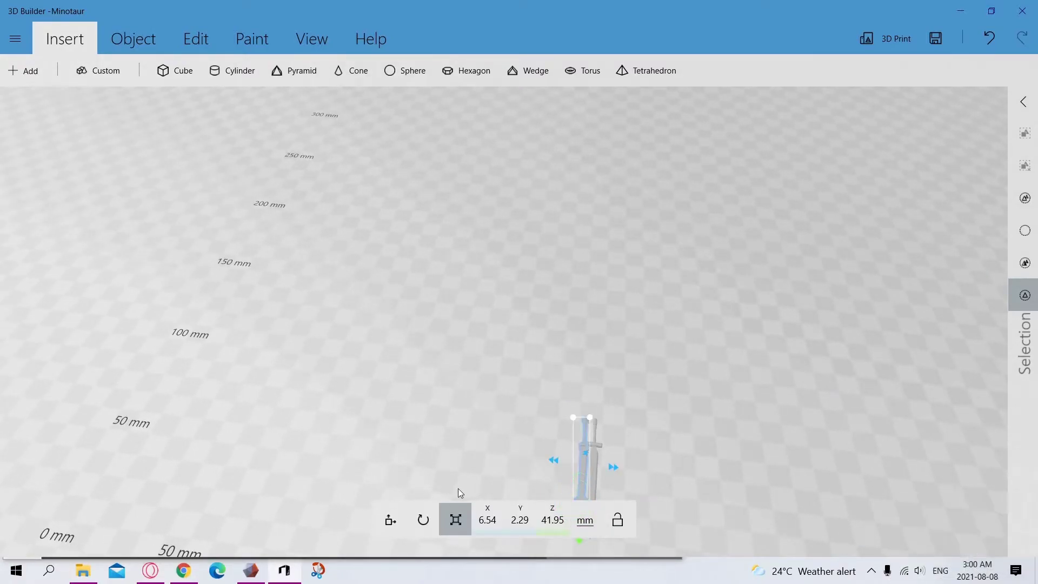
click(389, 521)
drag(582, 485, 203, 468)
double_click(596, 485)
drag(596, 484, 636, 421)
drag(511, 311, 209, 378)
Step: Settle the cross-guard sword and the round-tipped sword flat on the build plate, one at a time
right_drag(276, 329, 724, 392)
scroll(722, 392, up, 8)
right_drag(739, 448, 656, 212)
click(135, 39)
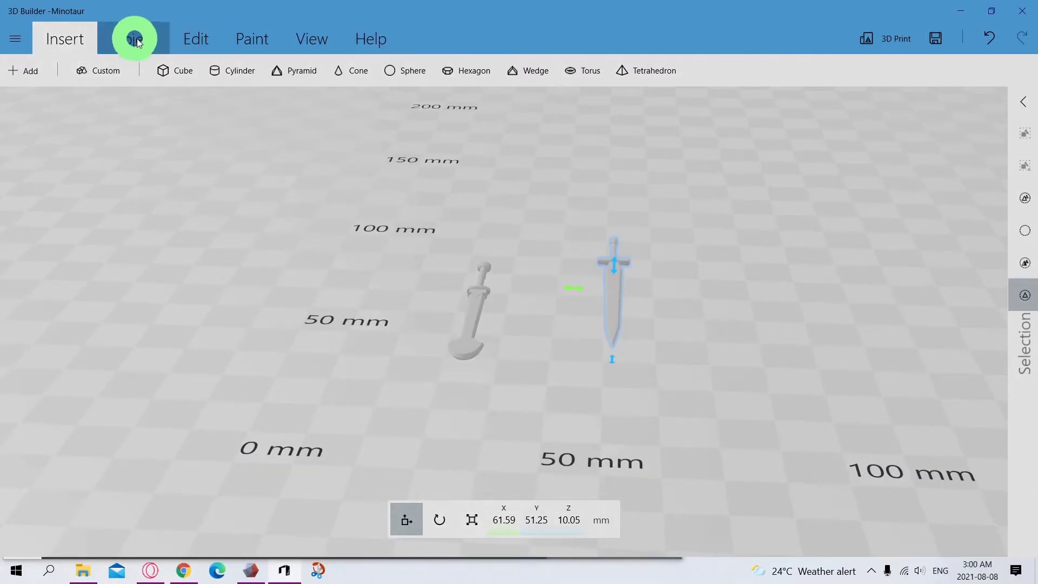
click(347, 72)
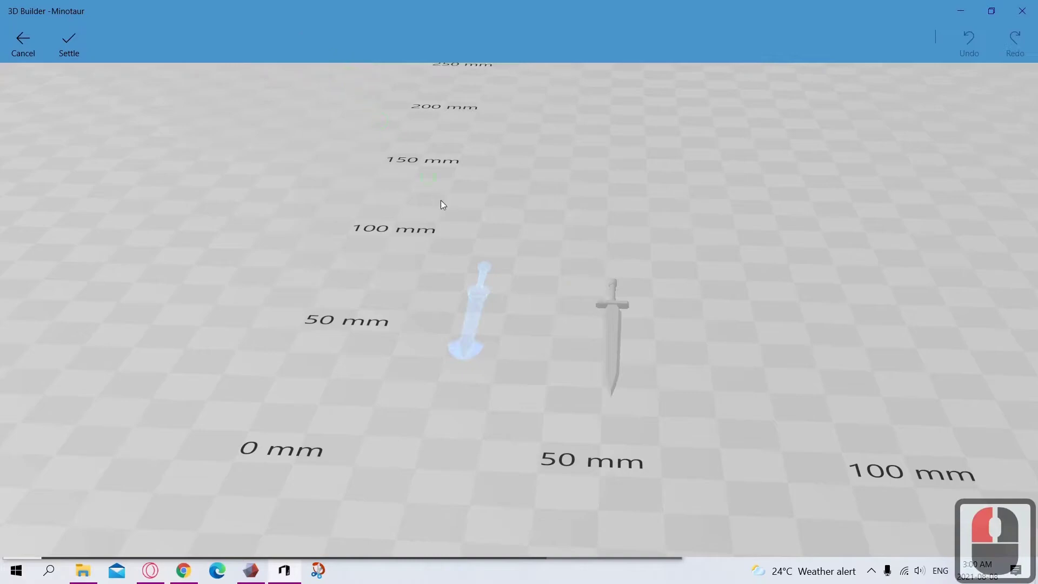
click(66, 43)
double_click(465, 288)
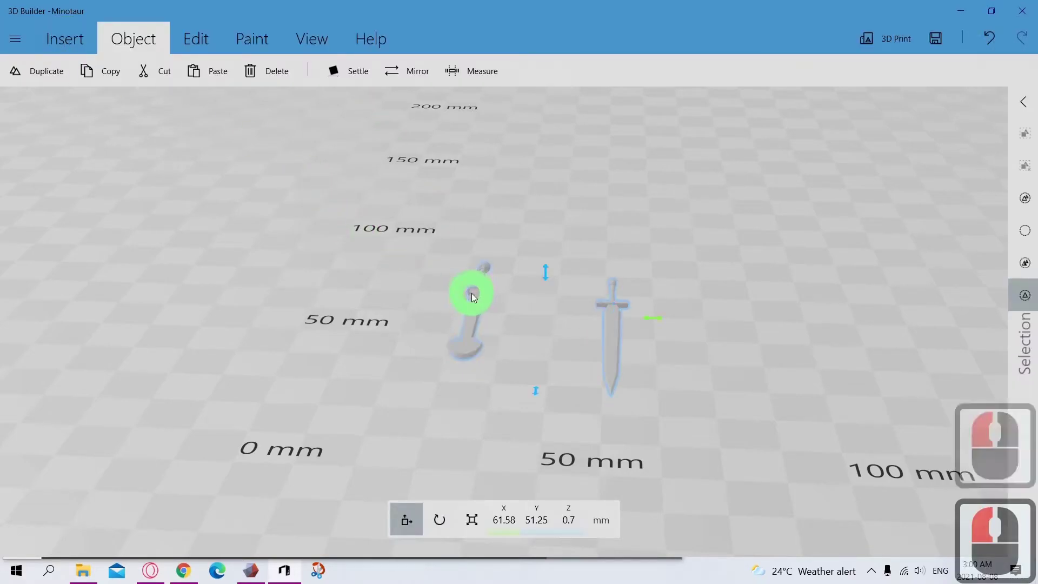
click(340, 73)
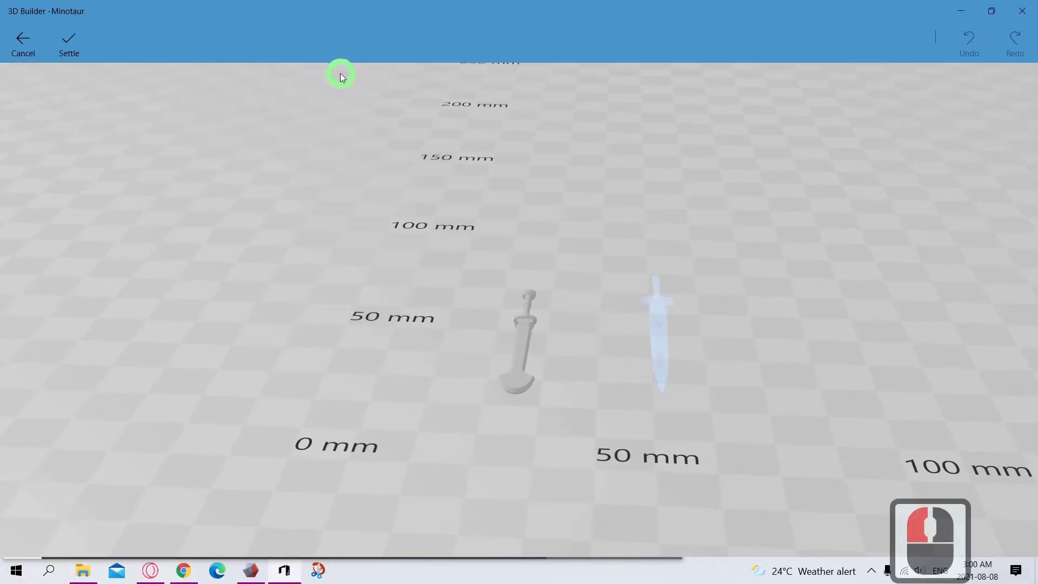
click(63, 39)
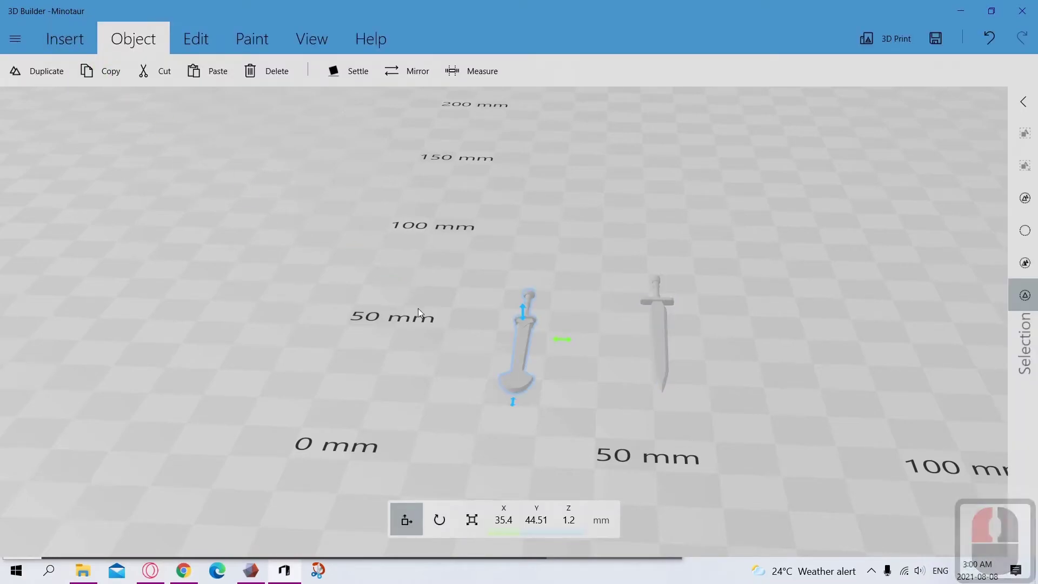
Step: Delete the round-tipped sword, leaving only the cross-guard sword in the scene
click(528, 355)
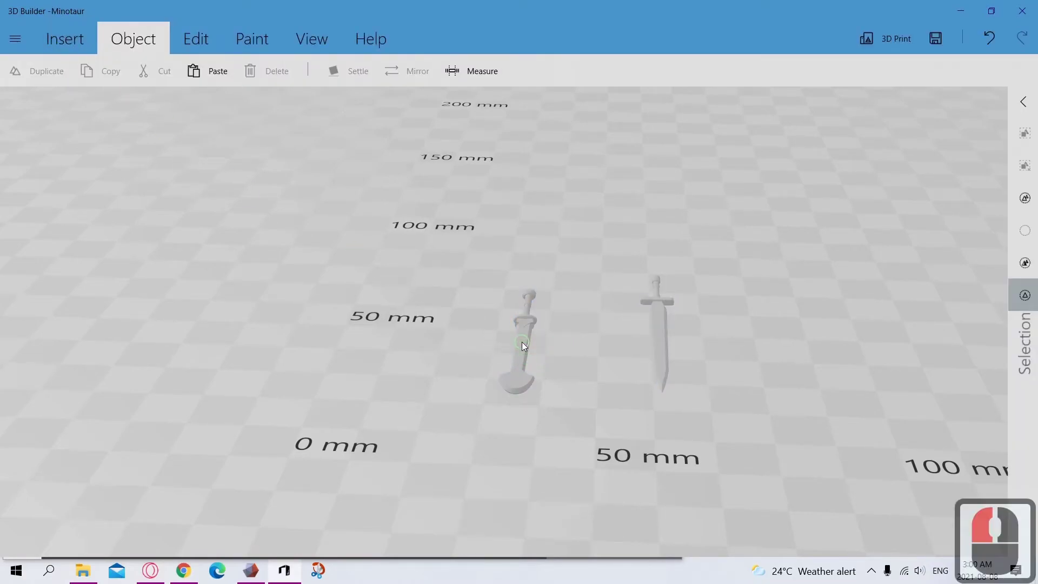
click(522, 342)
key(Delete)
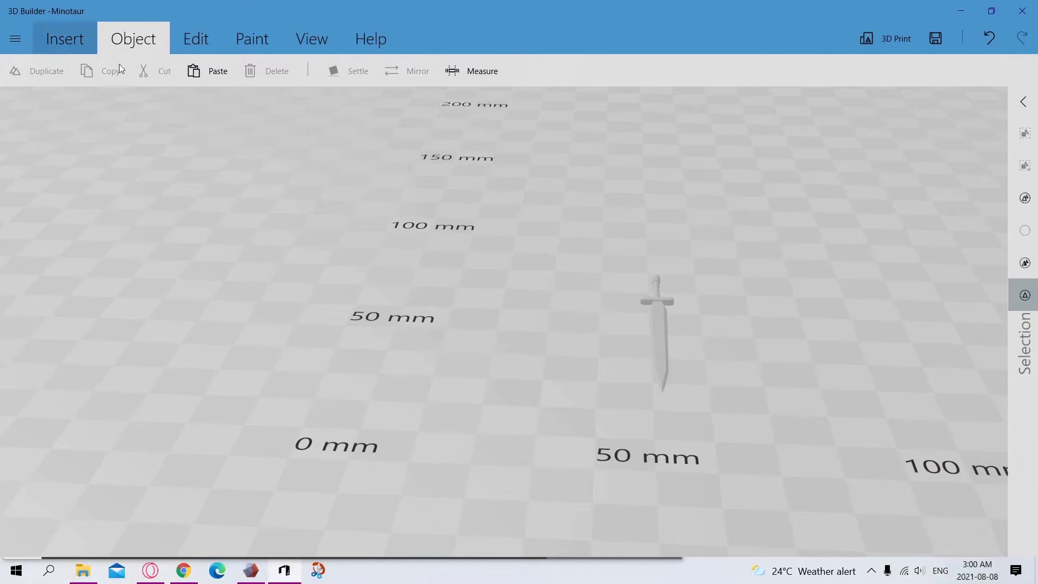
Step: Save the cross-guard sword in STL format as sword1 in the Minotaur folder on the Desktop
double_click(660, 333)
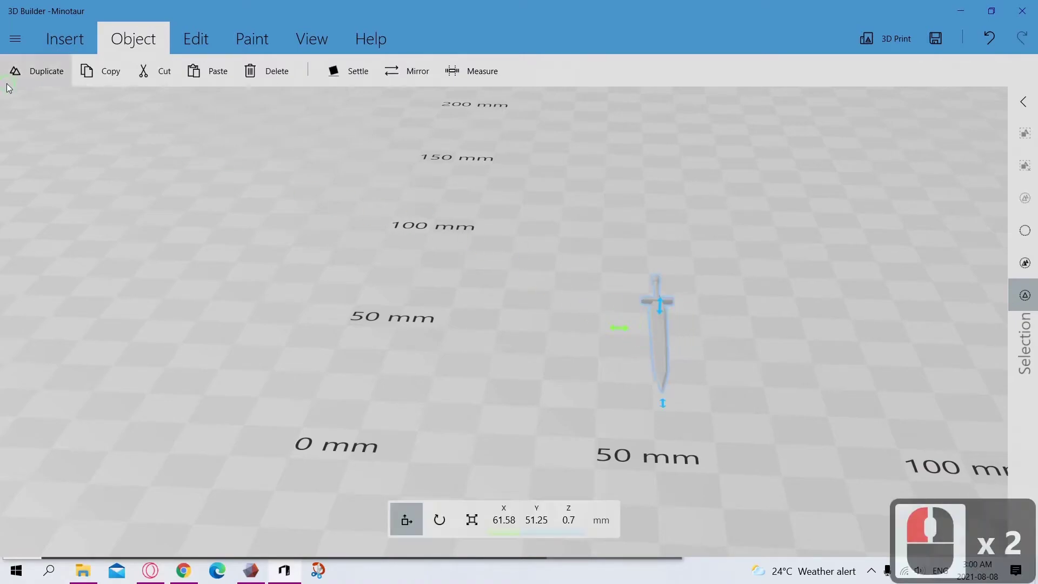
click(16, 38)
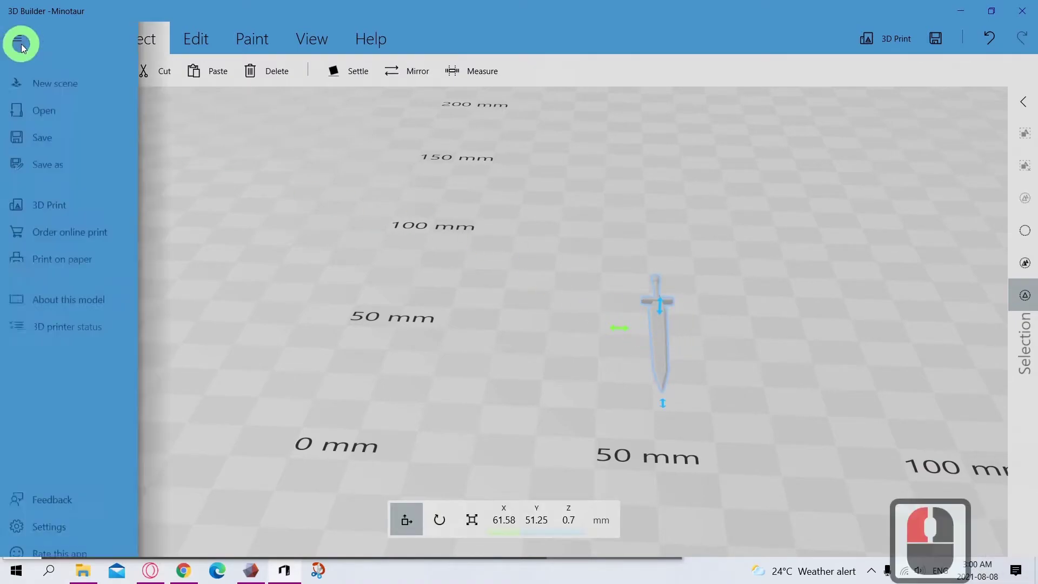
click(58, 155)
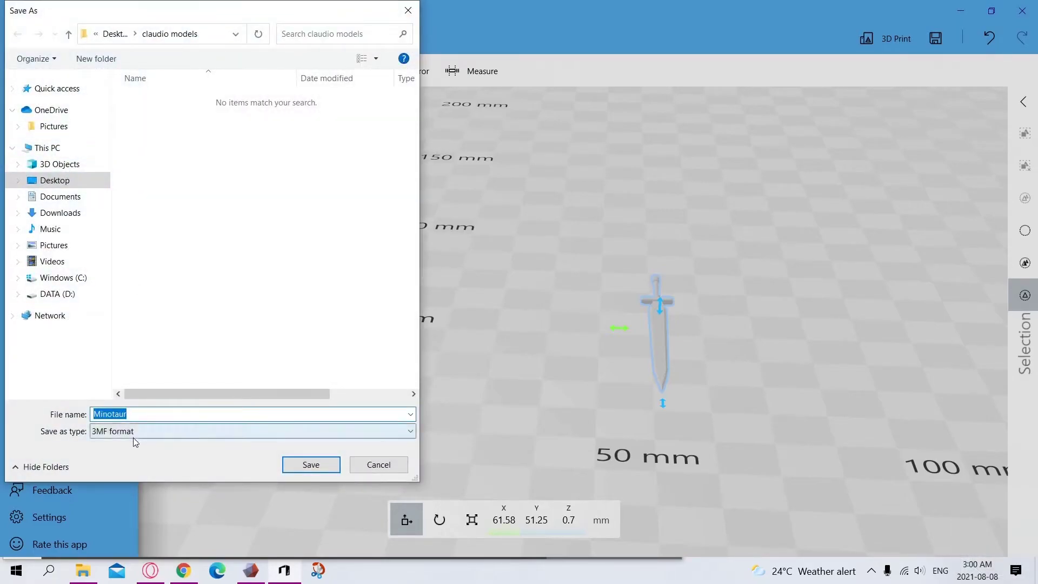
click(135, 438)
click(127, 452)
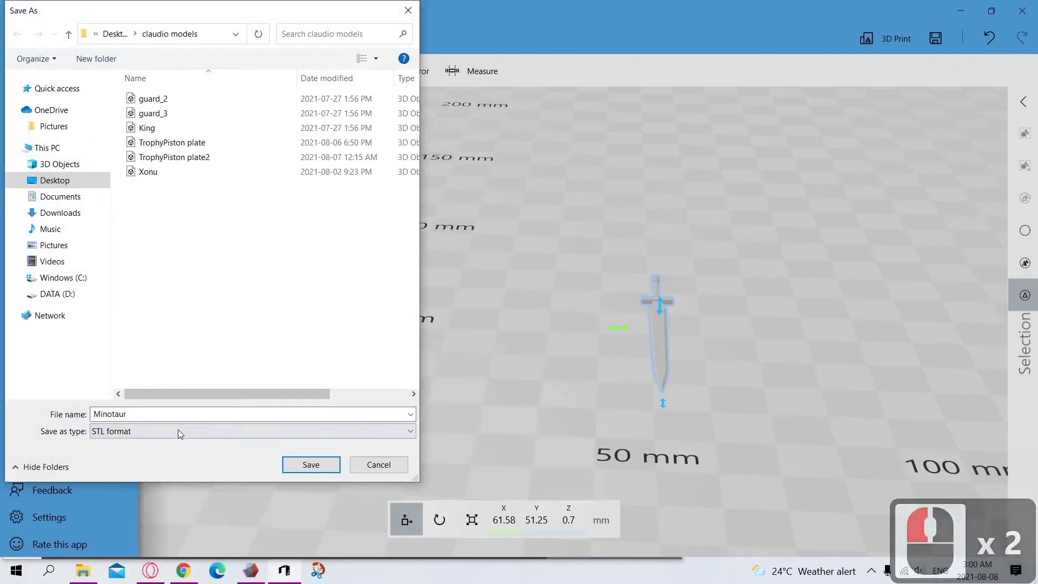
double_click(174, 413)
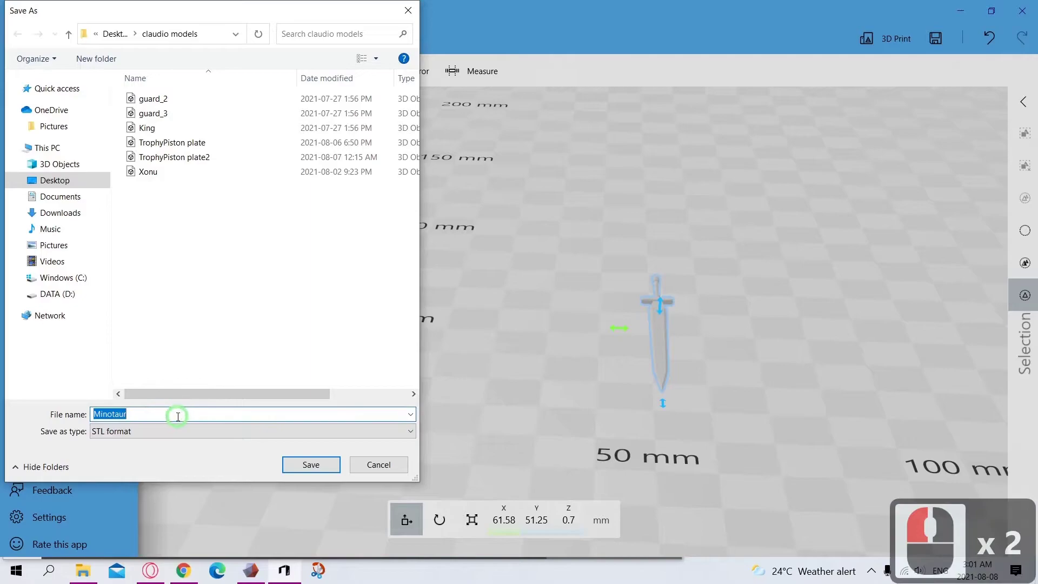
text(sword1)
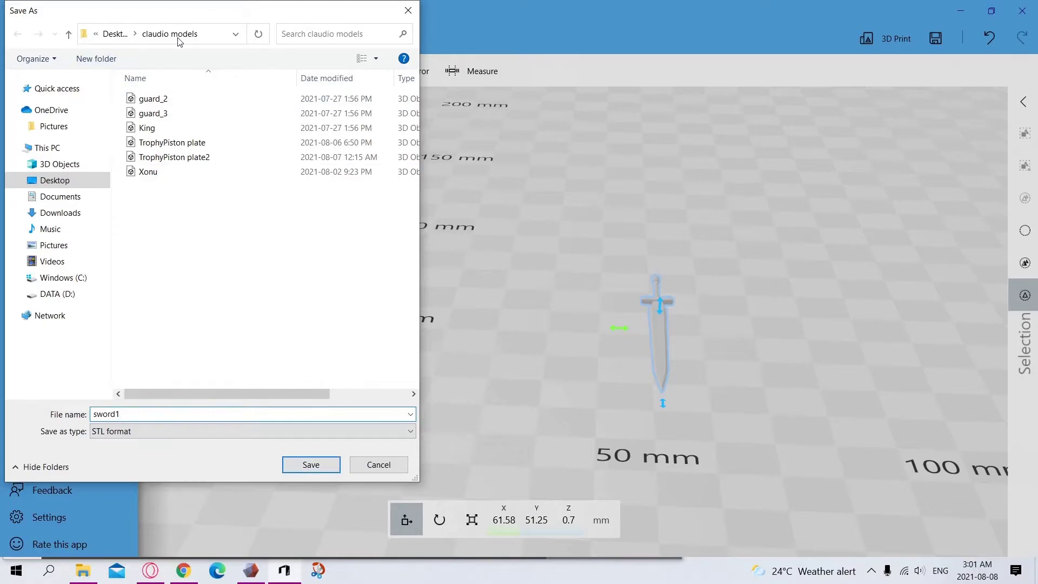
click(55, 180)
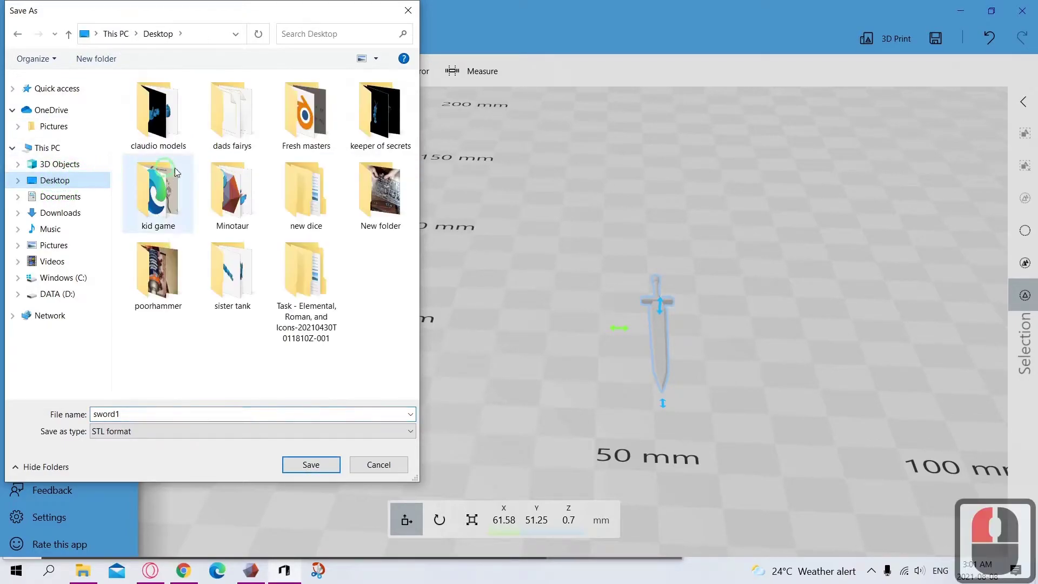
double_click(240, 203)
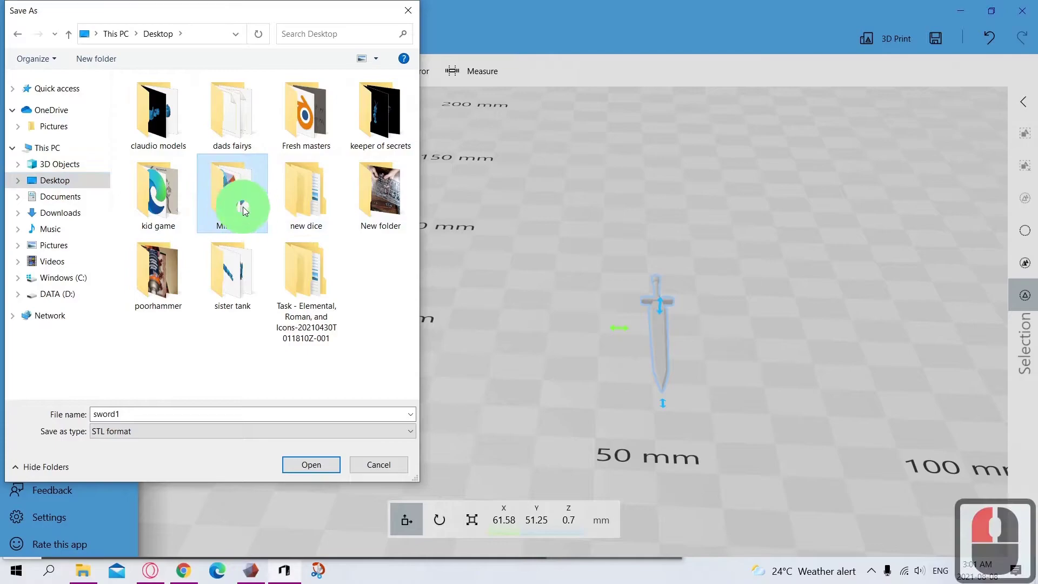
click(309, 465)
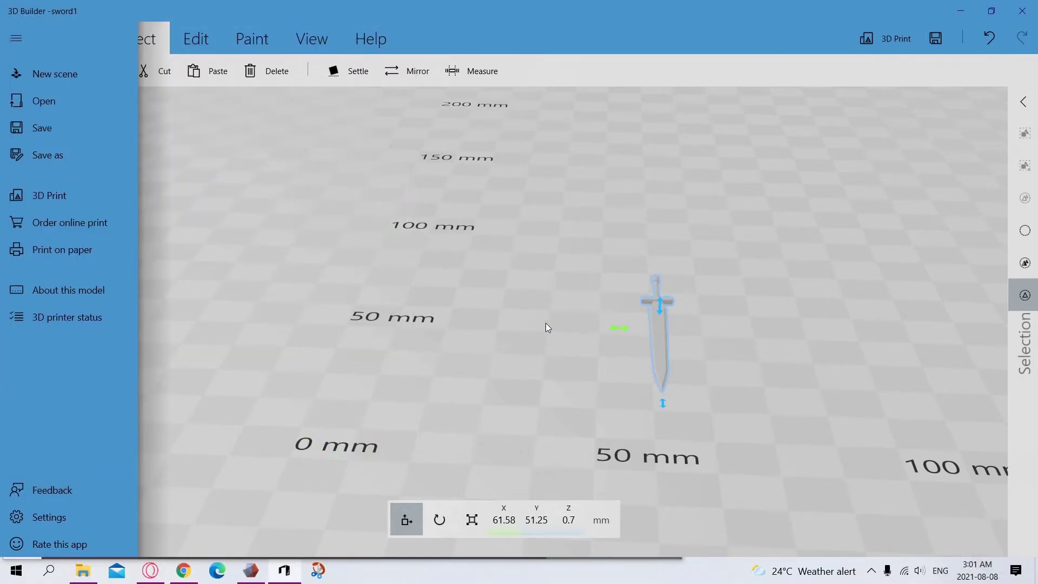
Step: Undo the deletion of the round-tipped sword and delete the cross-guard sword instead
click(859, 184)
click(987, 38)
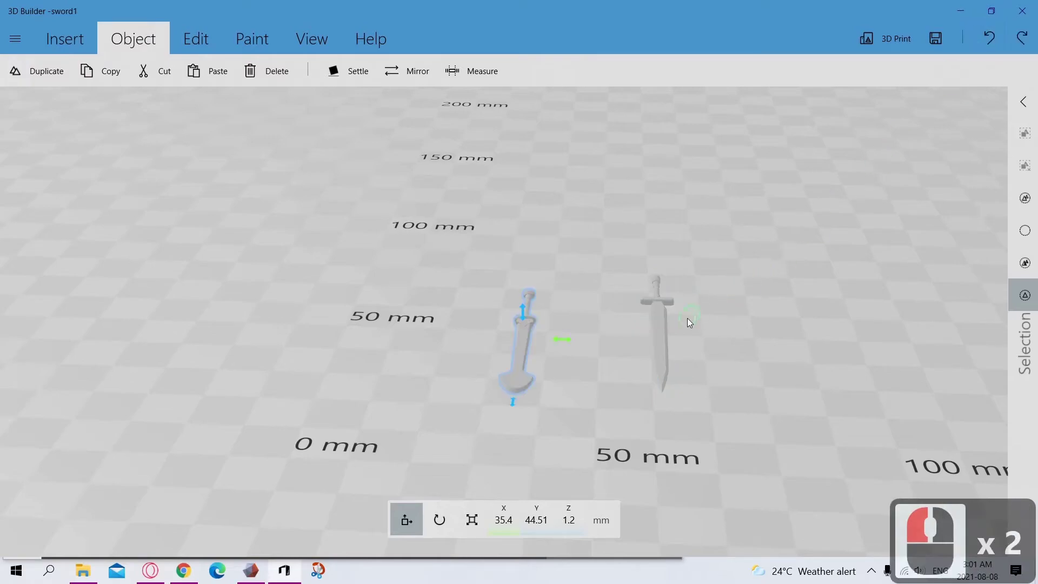
click(662, 332)
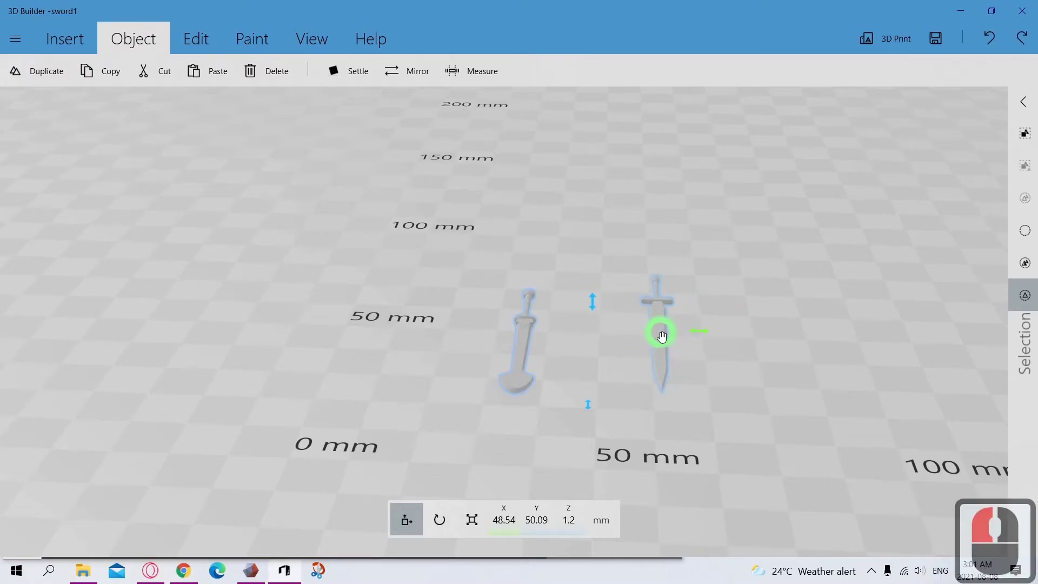
middle_drag(661, 336, 503, 295)
key(Delete)
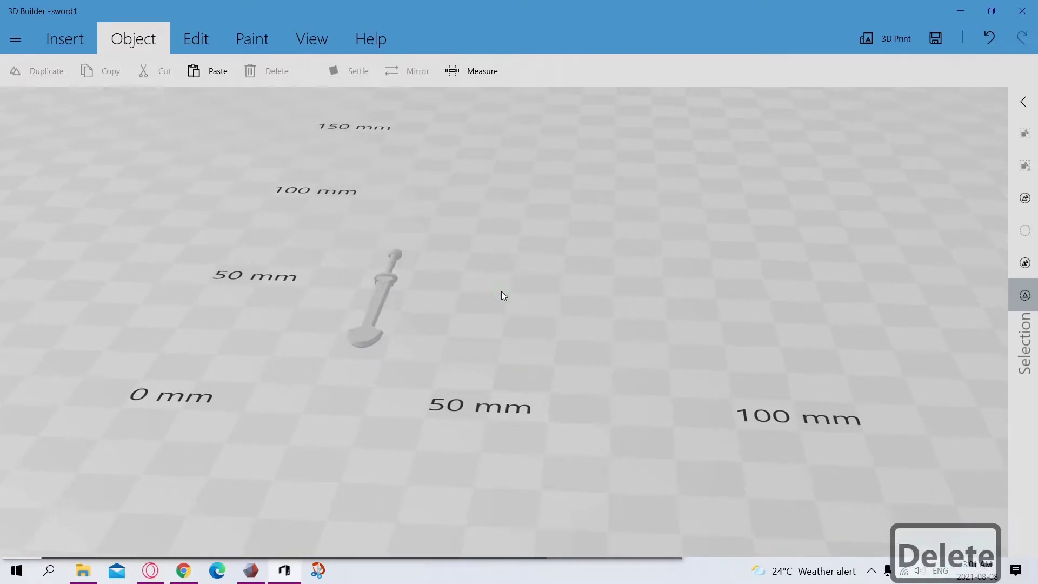
Step: Save the round-tipped sword in STL format as sword2 in the Minotaur folder
click(15, 38)
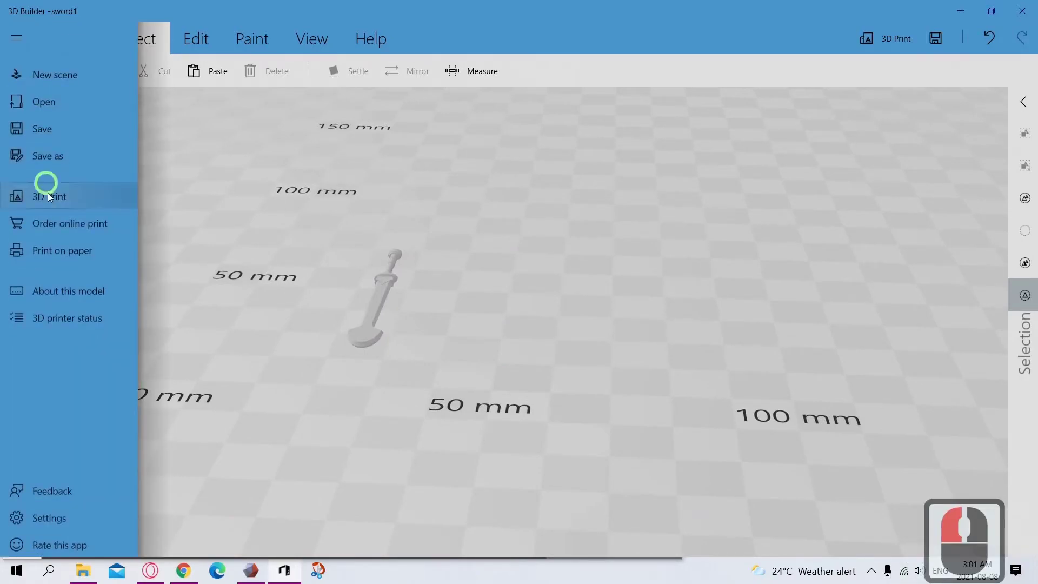
click(52, 154)
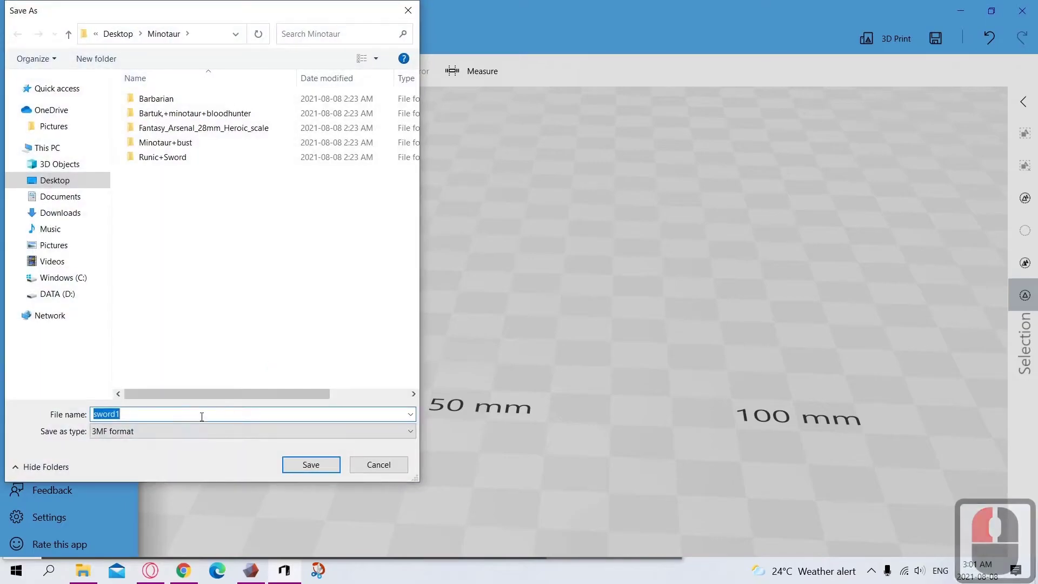
click(193, 414)
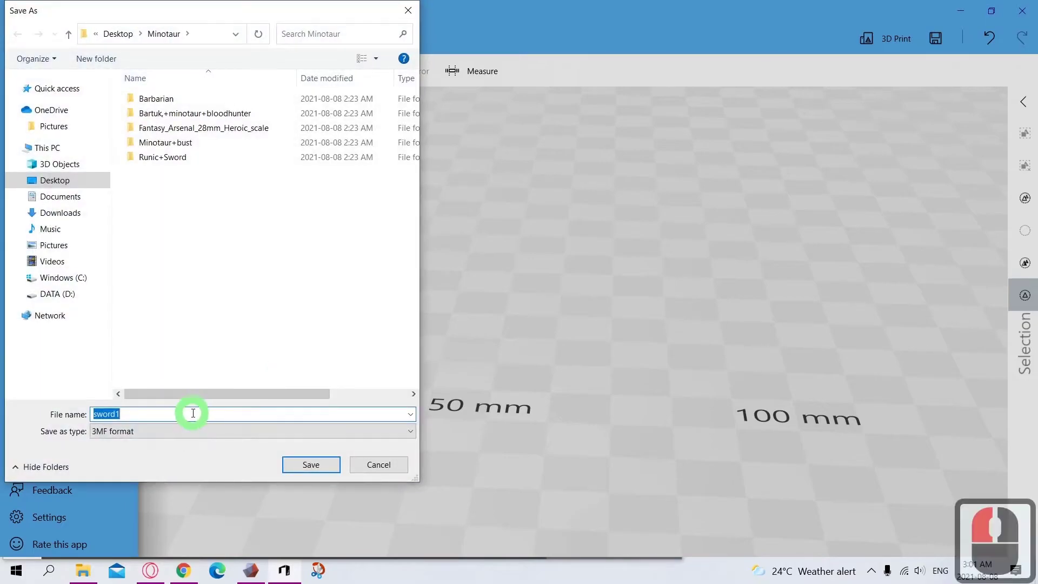
click(185, 419)
click(182, 431)
click(175, 455)
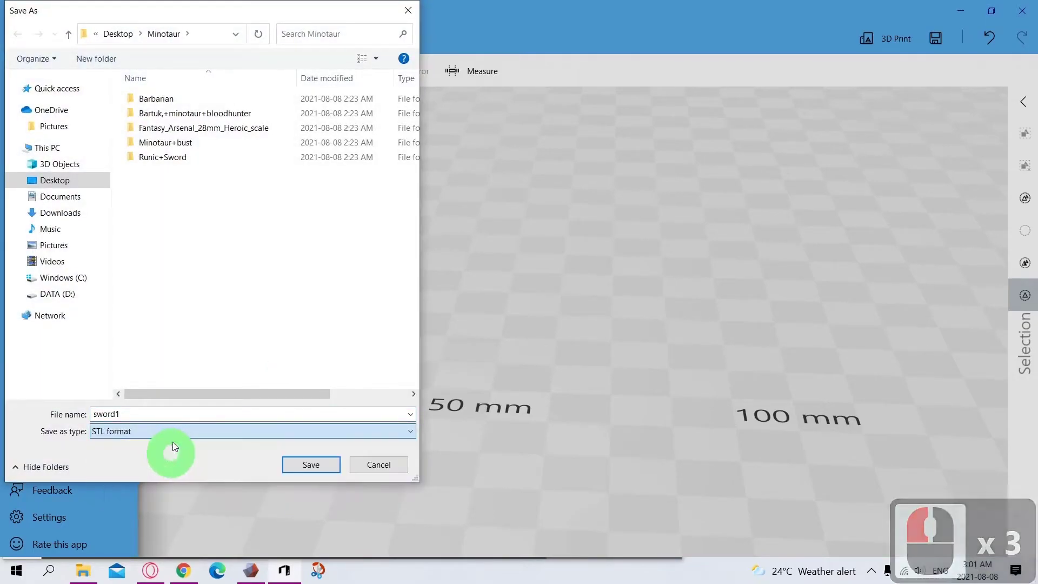
double_click(186, 413)
click(187, 413)
key(BackSpace)
text(2)
click(287, 465)
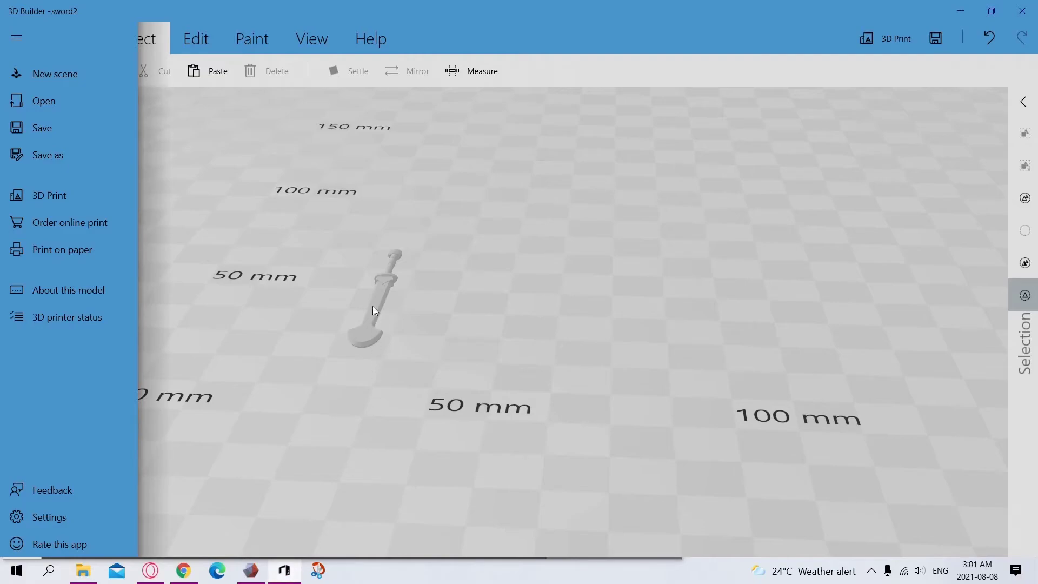
Step: Delete the round-tipped sword to empty the scene
click(380, 296)
click(382, 296)
key(Delete)
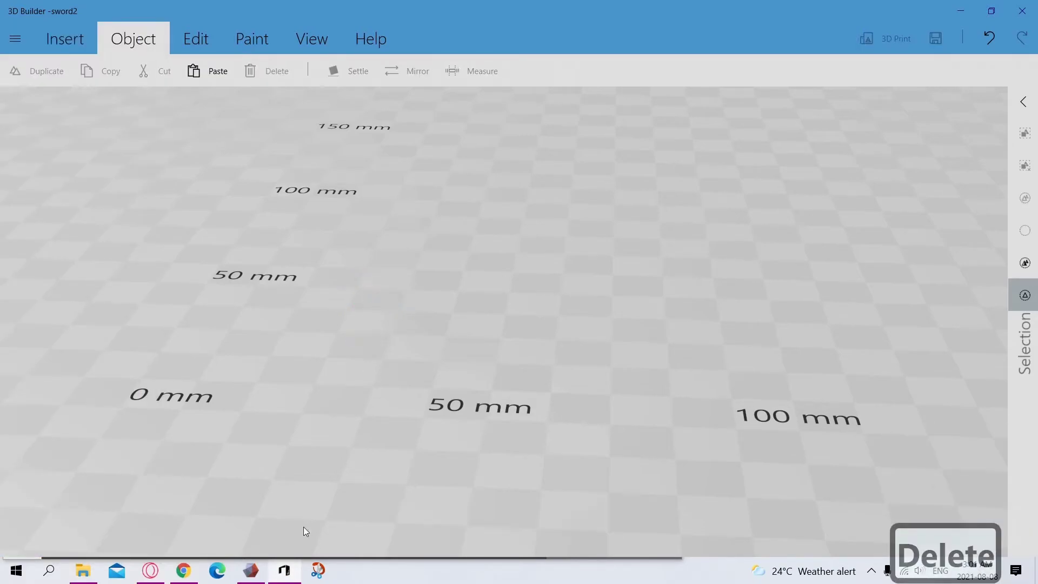
Step: Switch to File Explorer and delete the Meshmixer version of the head file from the Minotaur folder, keeping the STL
click(86, 572)
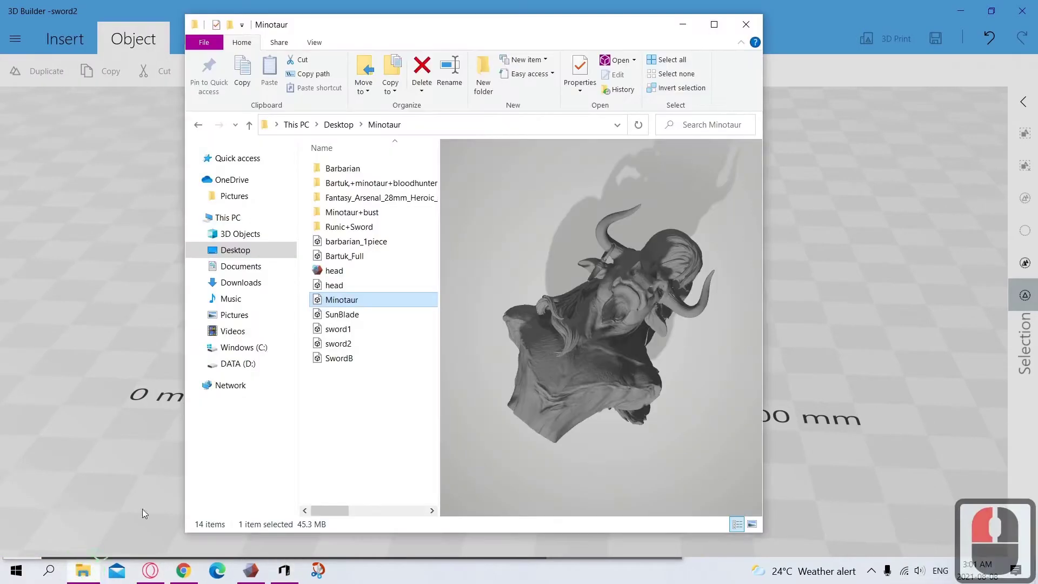
click(344, 284)
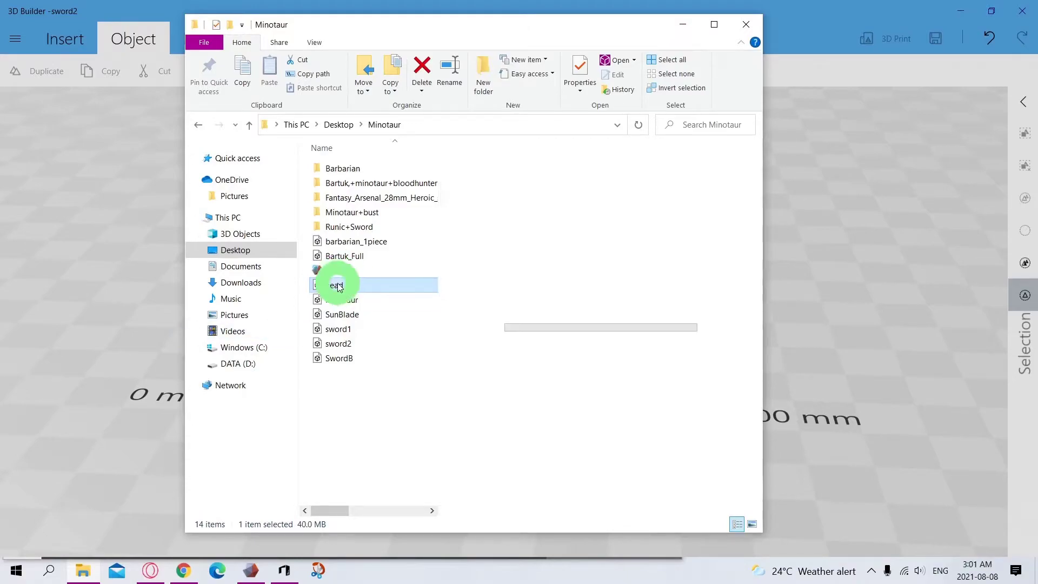
click(341, 273)
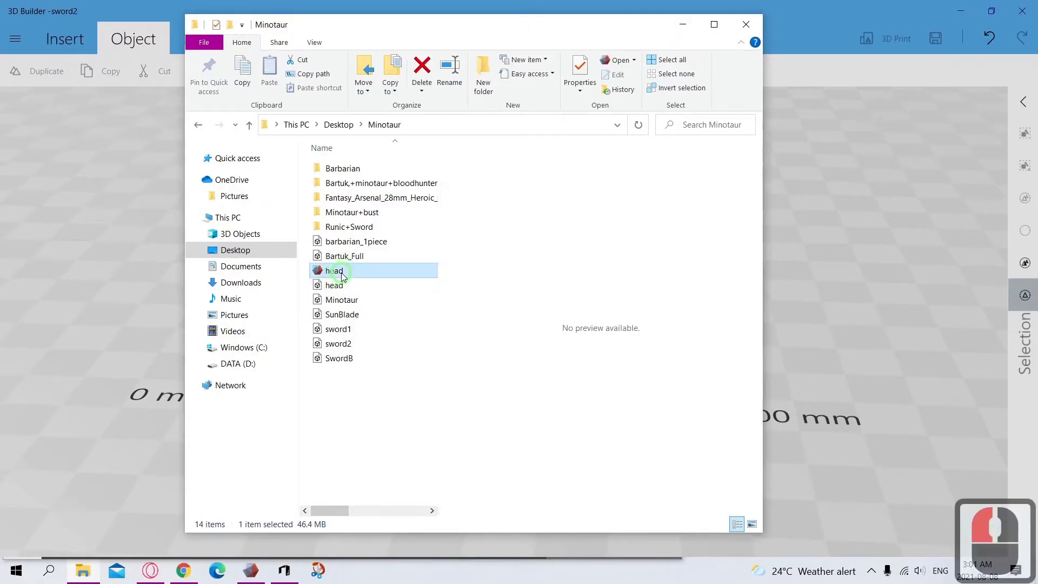
key(Delete)
Step: Import the head STL from the Minotaur folder into 3D Builder in millimetres and repair the model
click(337, 273)
drag(336, 274, 829, 317)
click(843, 372)
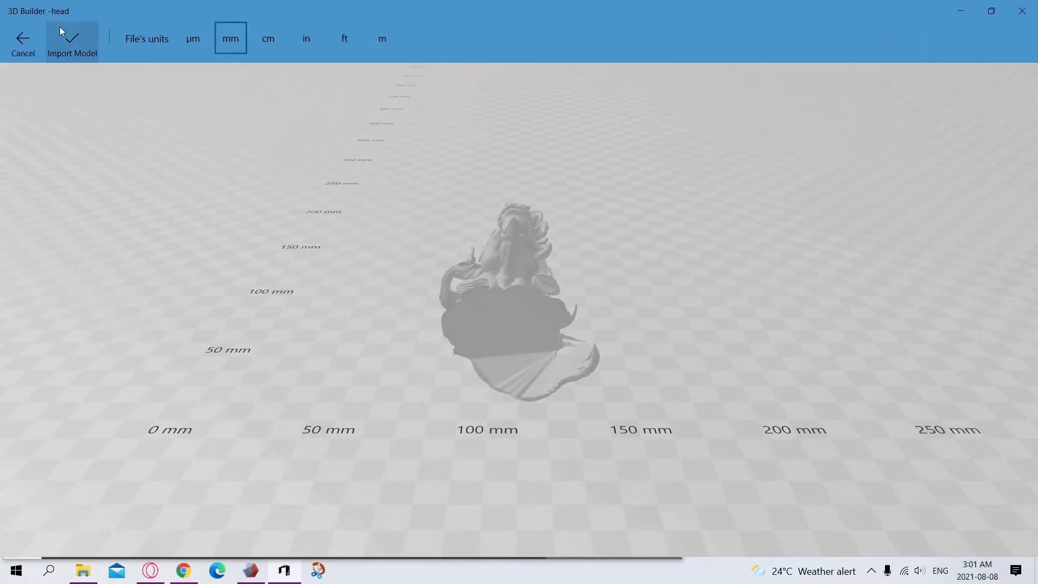
click(72, 33)
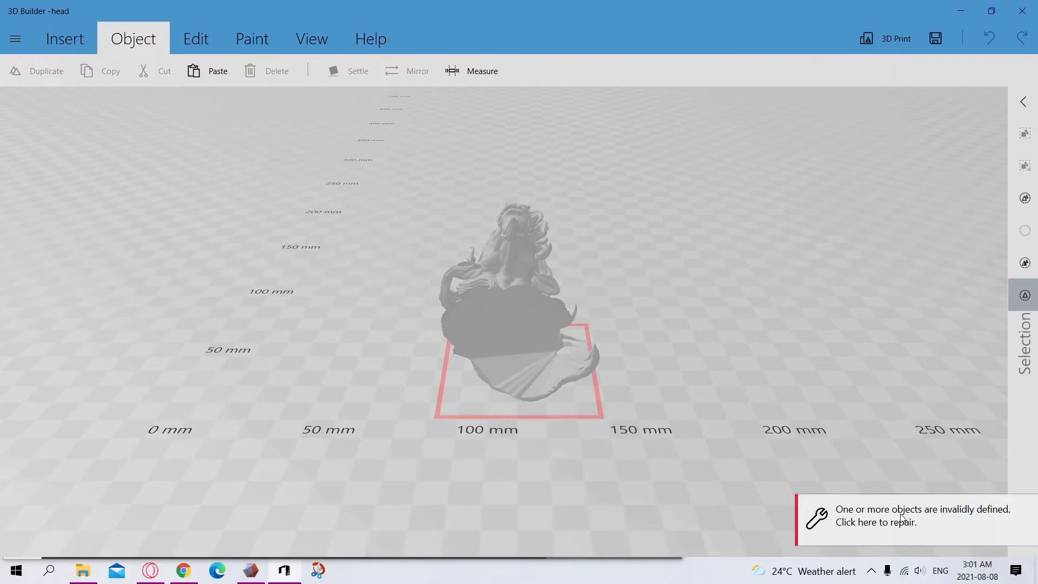
click(902, 511)
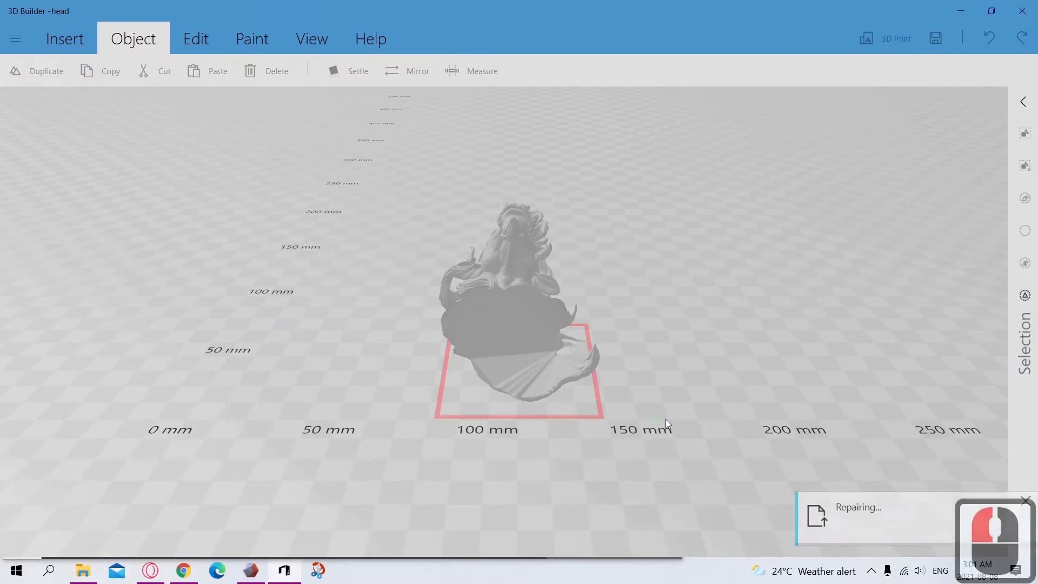
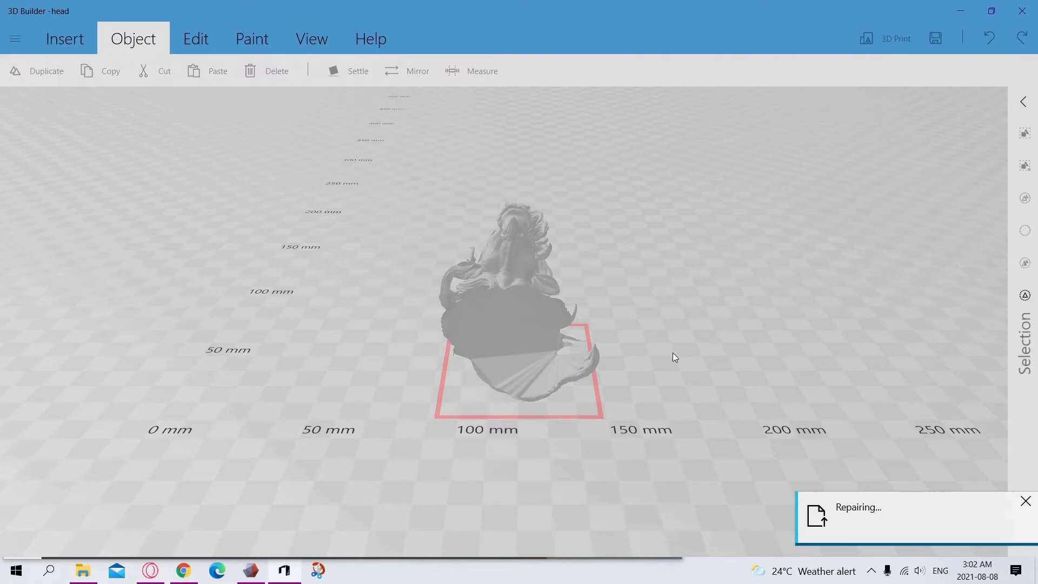
Step: Save the repaired head in STL format over the existing head file and delete it from the scene
click(936, 36)
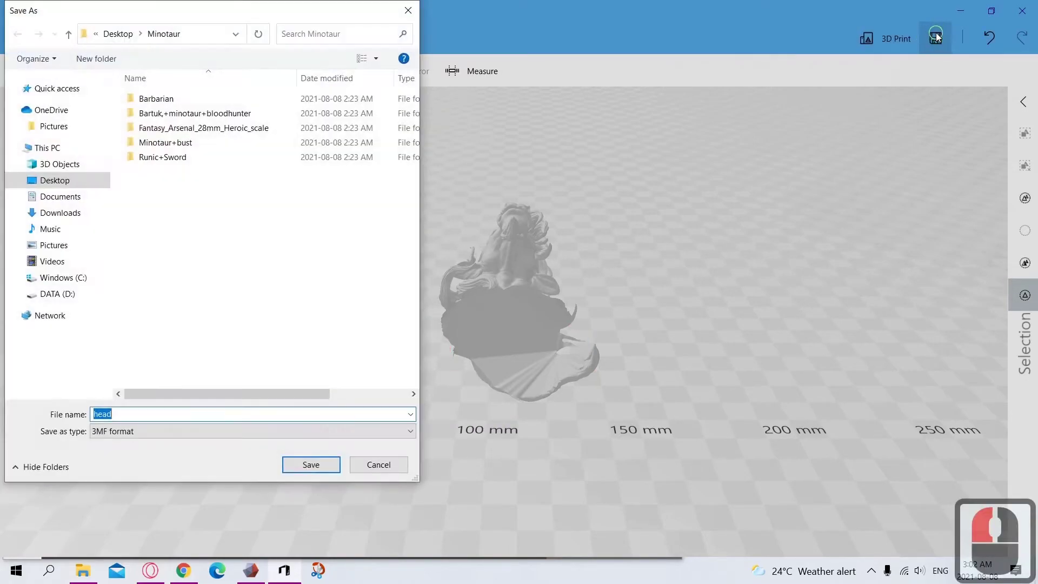
click(118, 430)
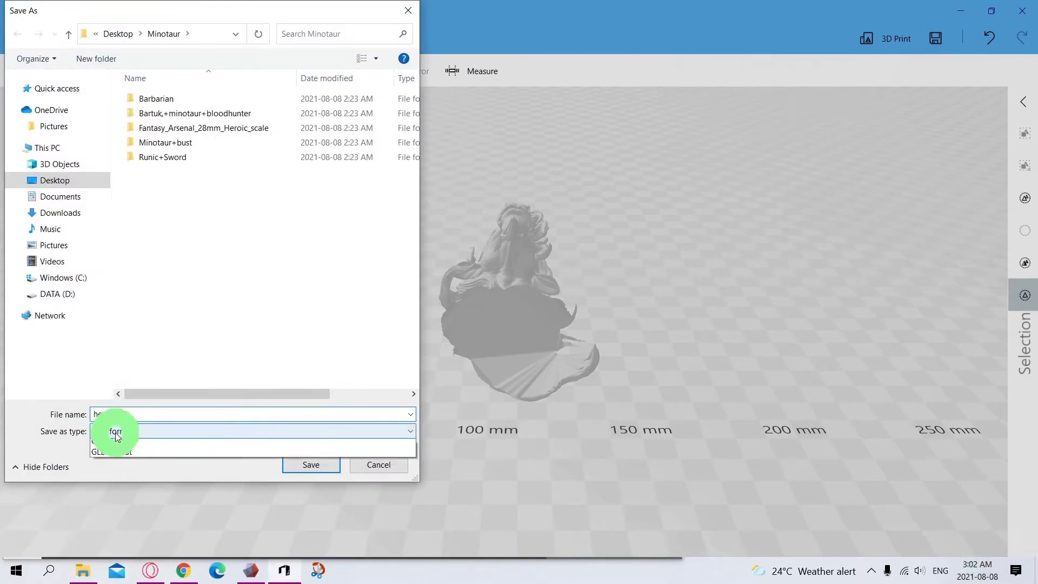
click(120, 452)
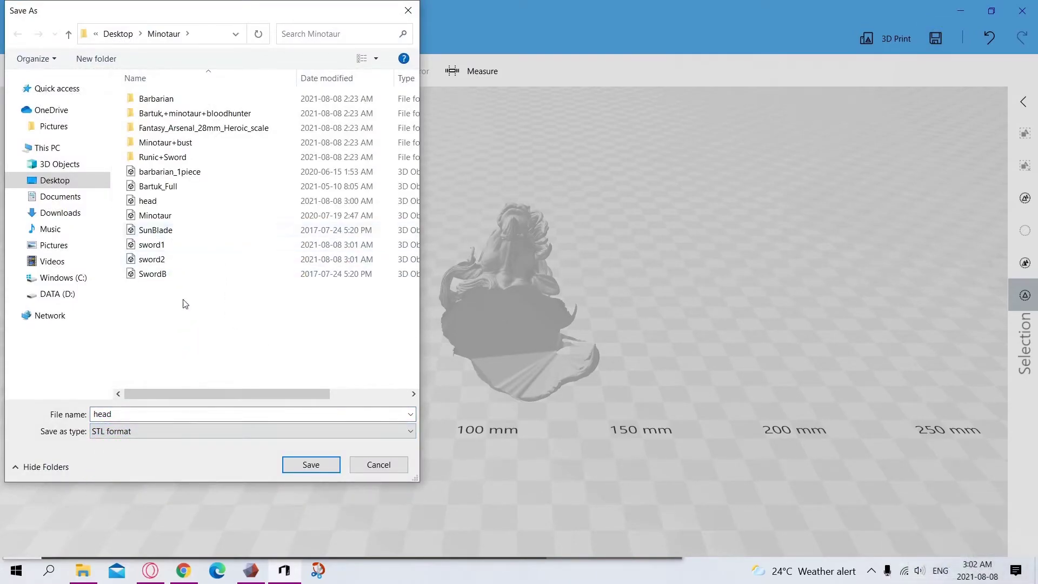
click(304, 465)
click(551, 287)
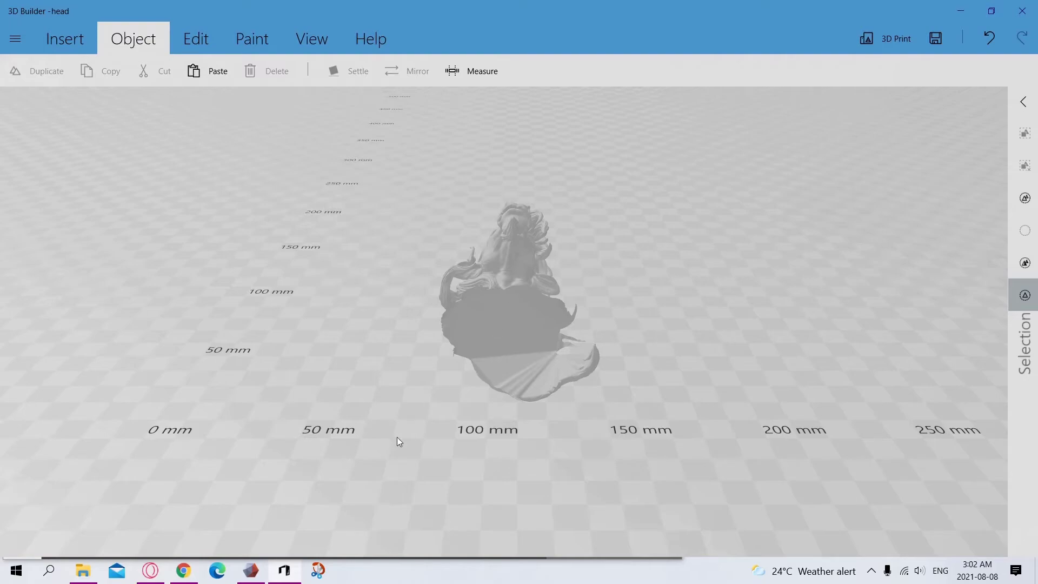
click(514, 277)
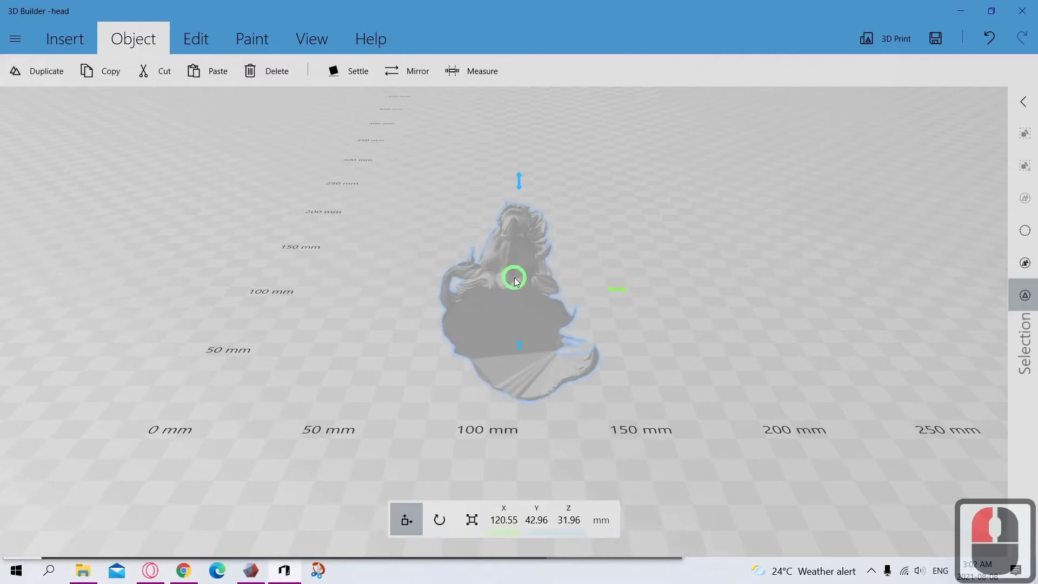
key(Delete)
Step: Switch to the maximised Meshmixer window and append head.stl from the Minotaur folder to the barbarian scene, accepting the automatic position shift
click(244, 574)
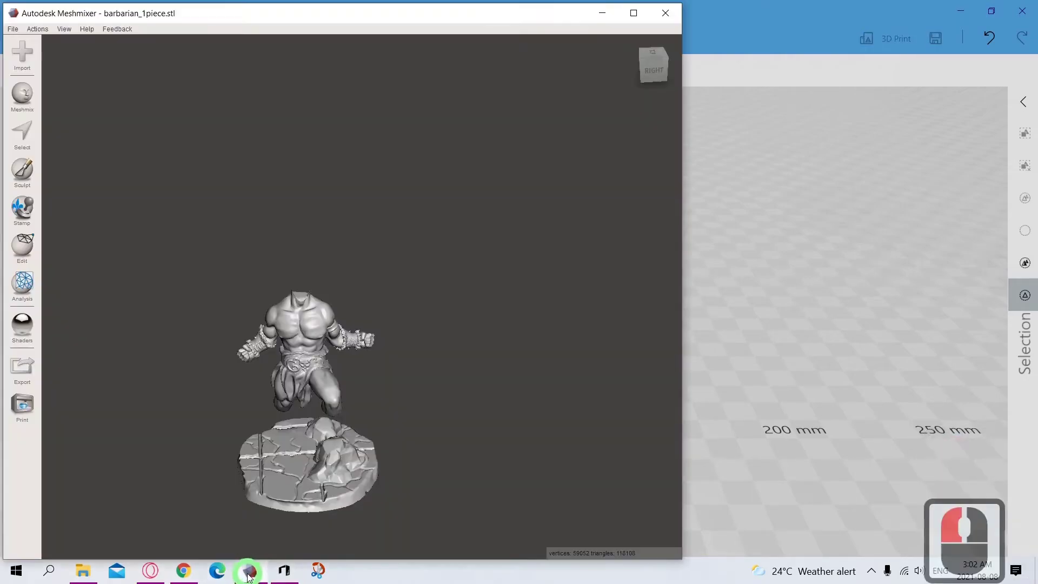
click(634, 13)
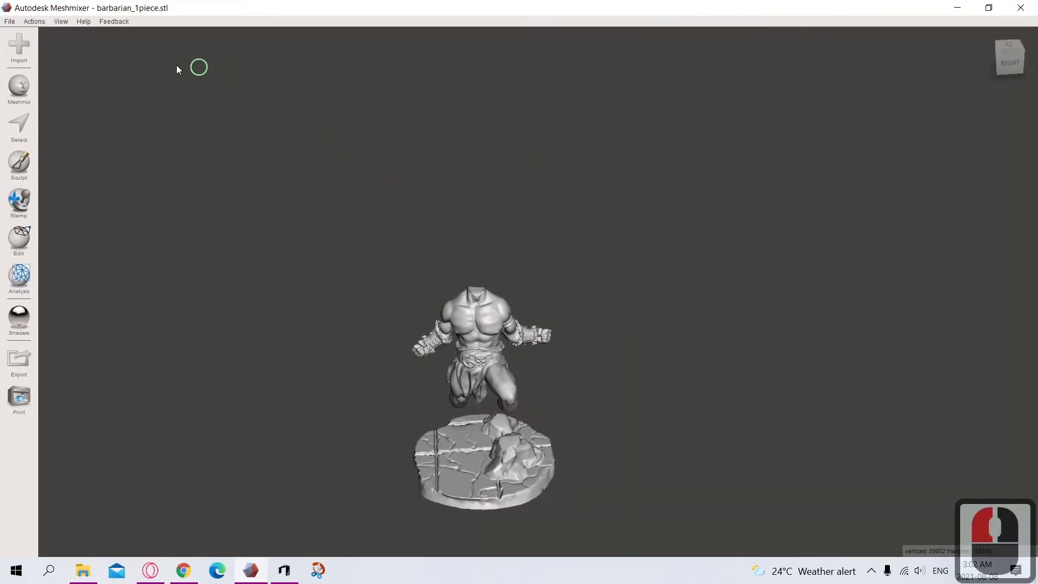
click(22, 48)
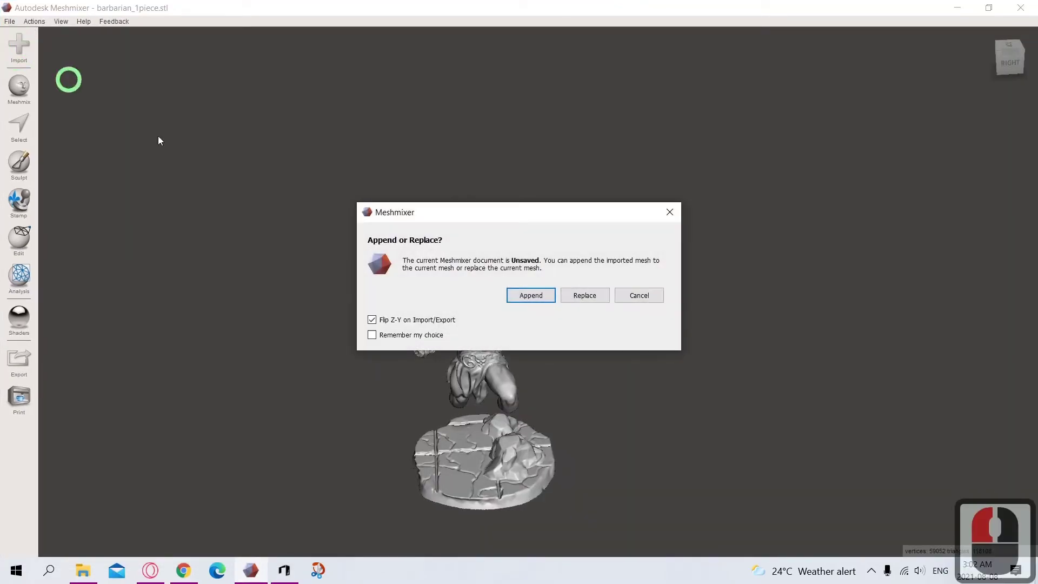
click(523, 297)
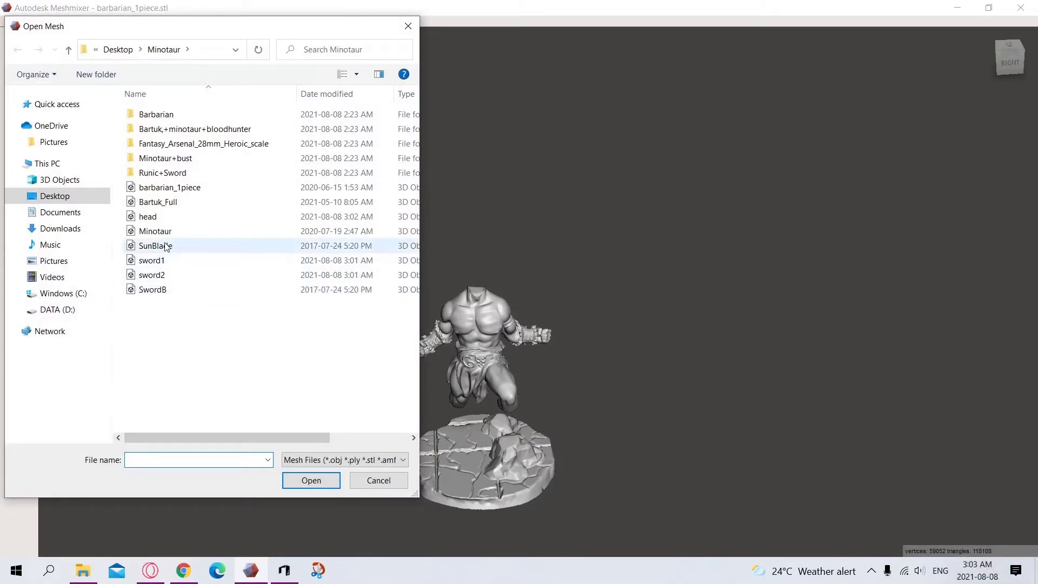
click(157, 217)
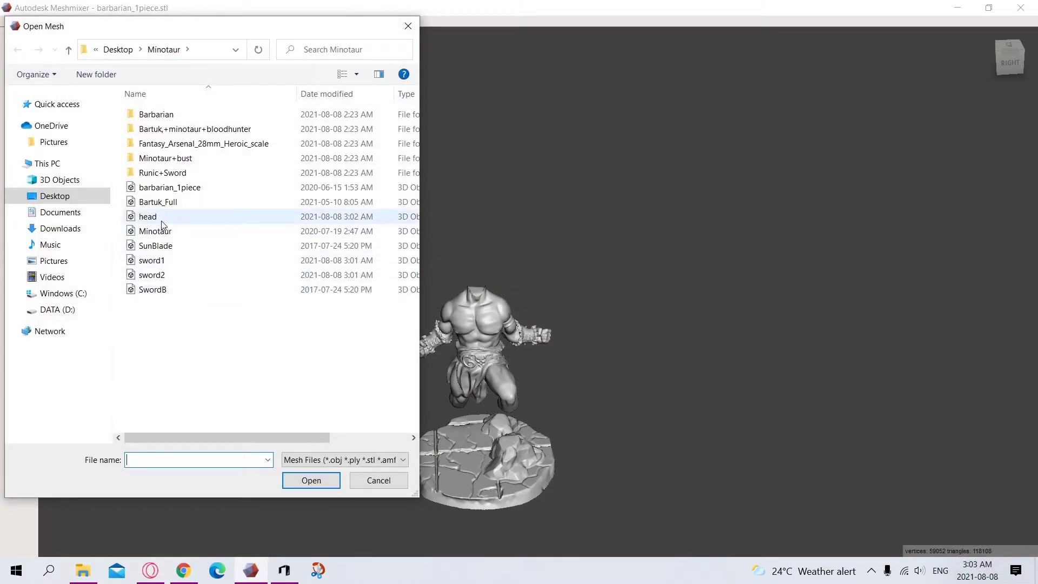
click(323, 479)
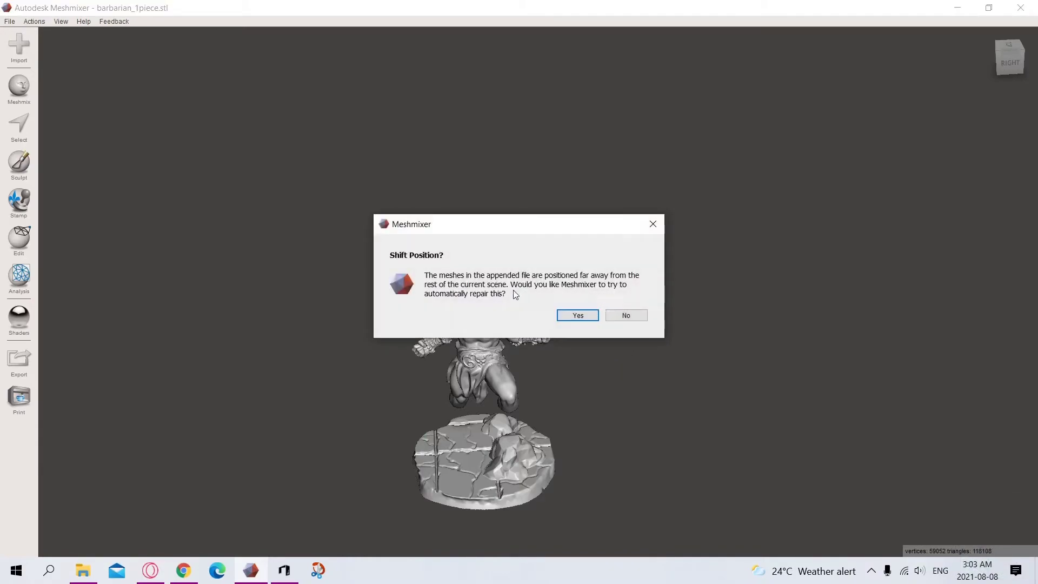
click(578, 316)
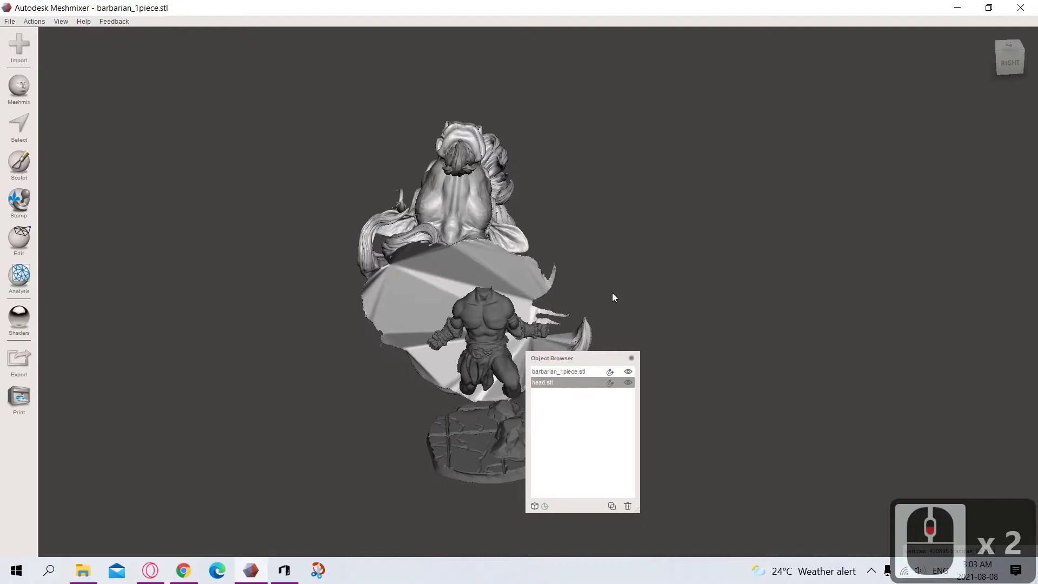
Step: Transform the minotaur head: rotate it 90 degrees about X and move it upright next to the barbarian body
mouse_move(611, 293)
right_down()
mouse_move(588, 322)
mouse_move(597, 303)
right_up()
click(505, 156)
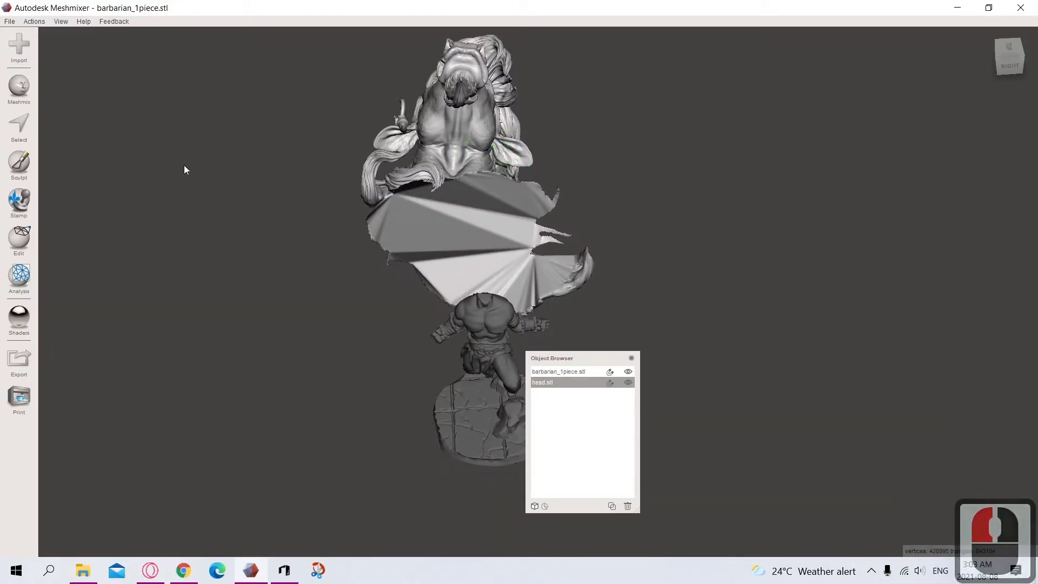
click(25, 132)
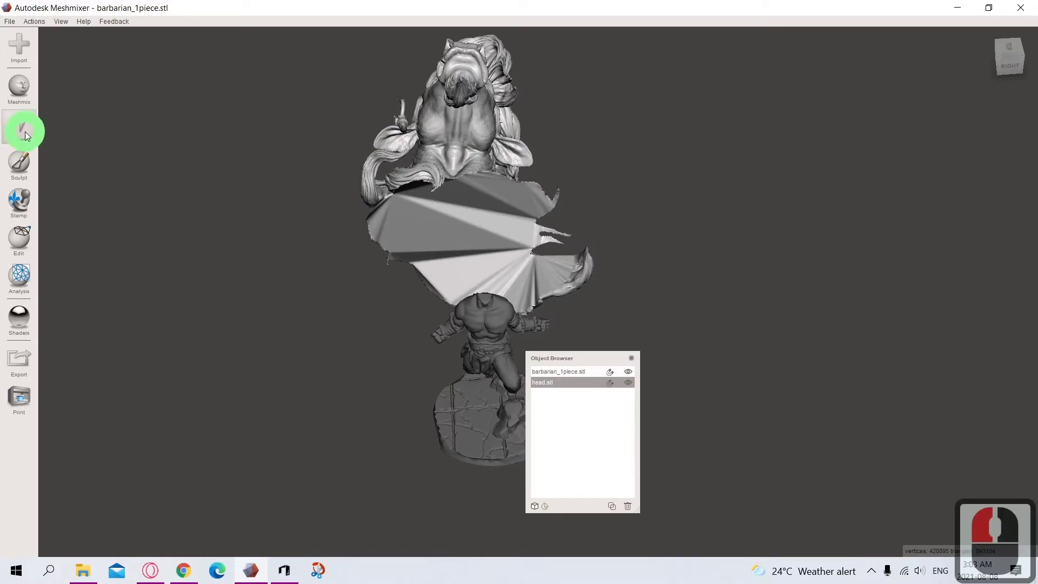
click(17, 238)
click(79, 76)
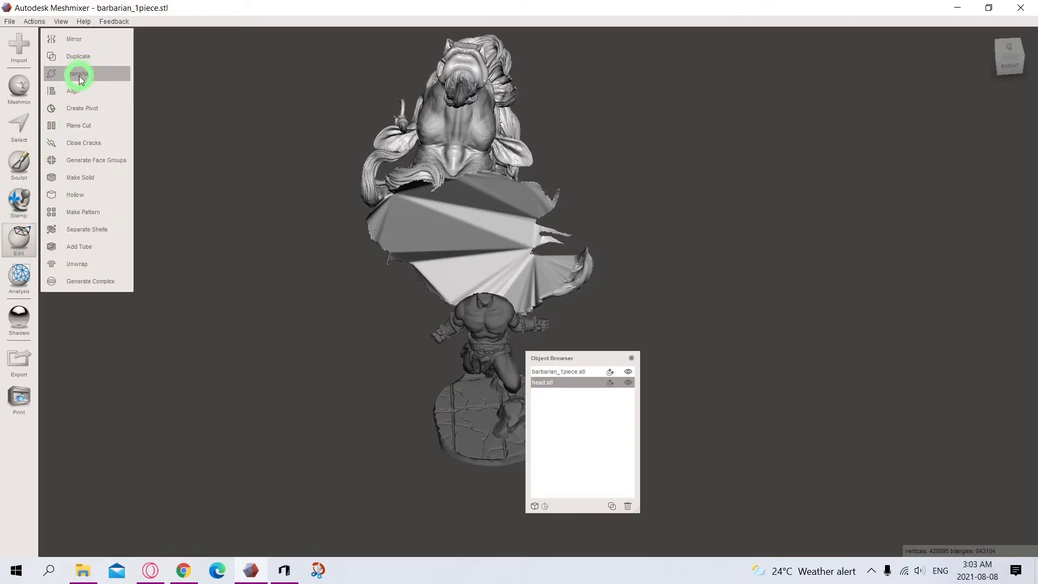
right_drag(273, 220, 445, 173)
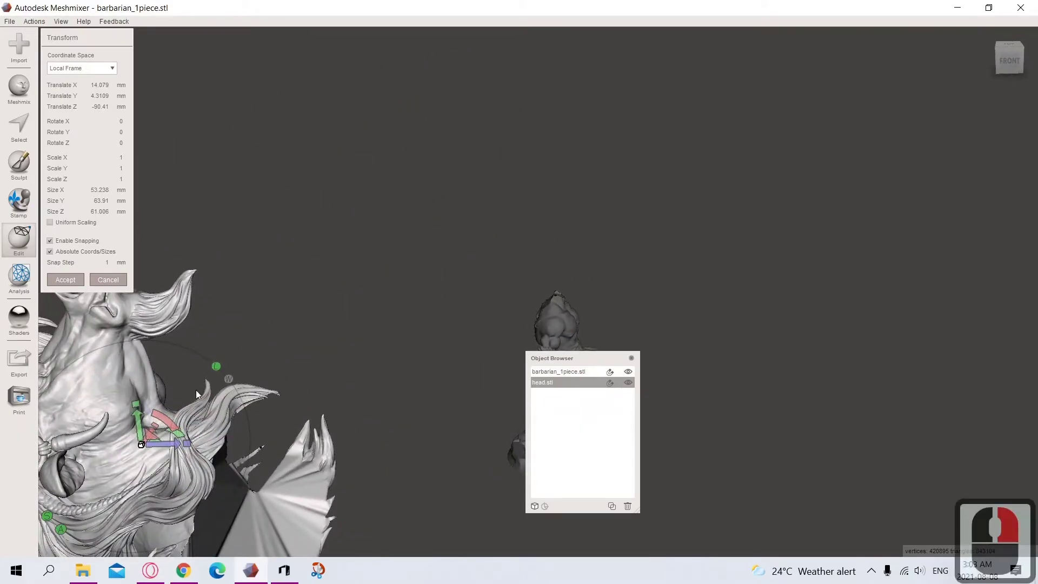
drag(160, 425, 219, 492)
drag(160, 447, 481, 313)
right_drag(481, 314, 752, 308)
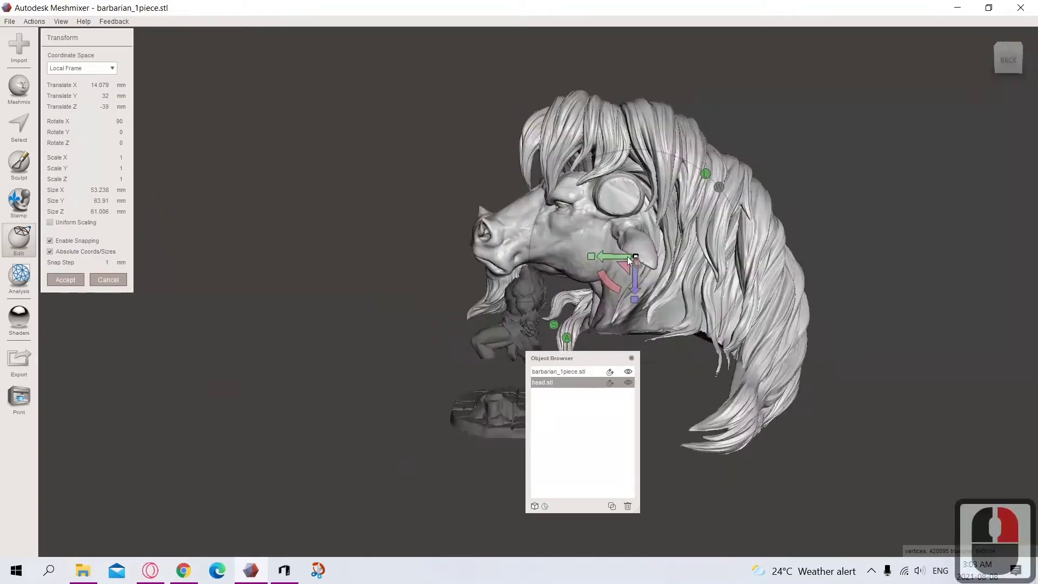
Step: Scale the head down uniformly to about 0.244 and move it above the barbarian's neck
drag(635, 257, 611, 436)
right_drag(611, 436, 95, 287)
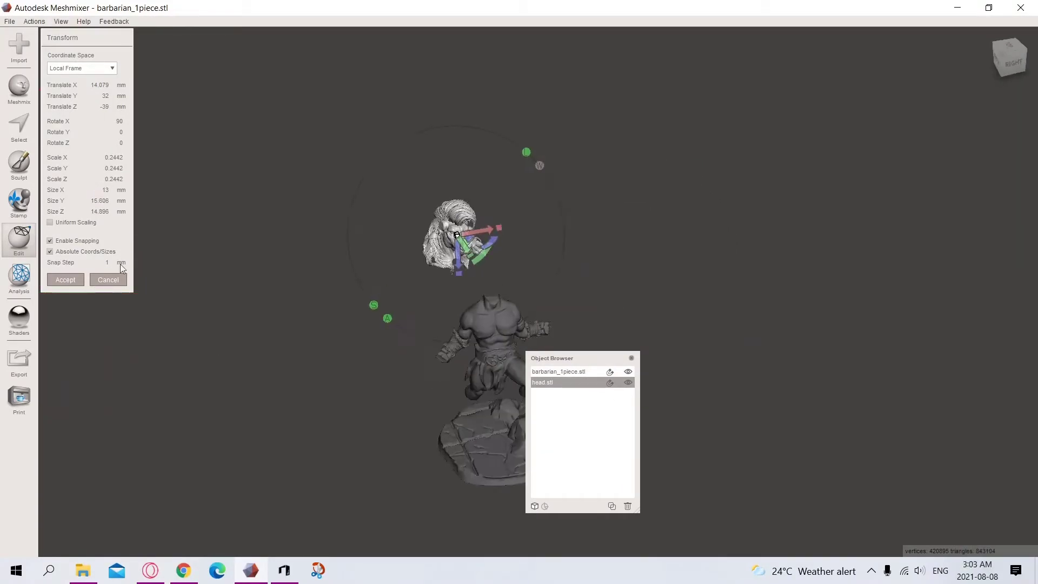
scroll(303, 282, up, 4)
right_drag(303, 281, 390, 295)
drag(340, 275, 546, 326)
right_drag(676, 330, 519, 324)
Step: Lower the head onto the barbarian's neck, shrink it to about 11 mm in Z, and move the Object Browser clear of the model
drag(425, 260, 432, 314)
scroll(433, 319, up, 5)
right_drag(433, 319, 401, 335)
drag(379, 308, 387, 304)
drag(368, 297, 396, 349)
right_drag(403, 351, 427, 303)
drag(557, 357, 865, 231)
Step: Turn off snapping for the head's transform, rotate the head slightly and undo the last change
click(60, 21)
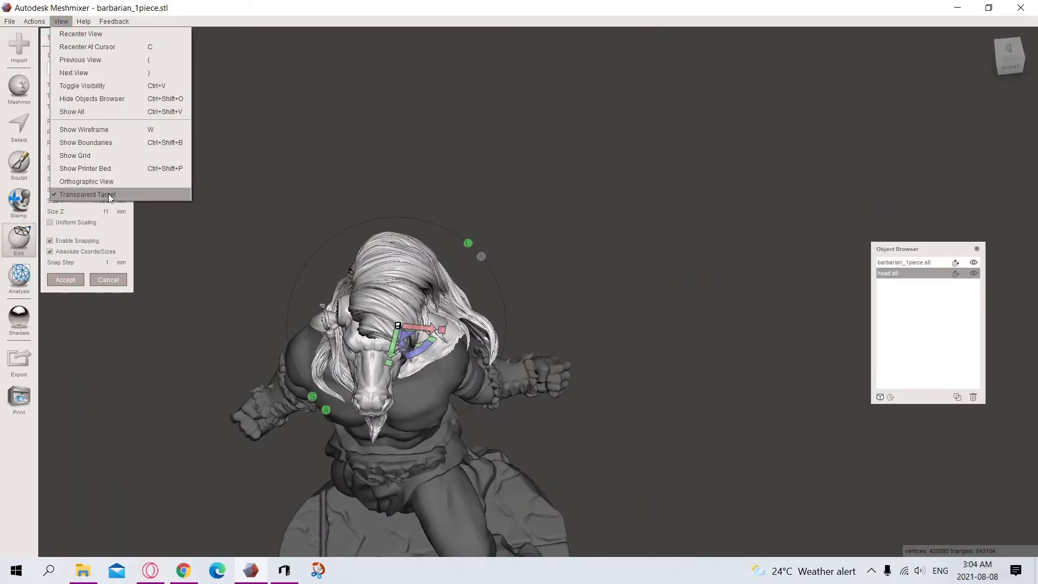
click(85, 102)
drag(418, 261, 373, 272)
scroll(410, 271, up, 4)
click(50, 241)
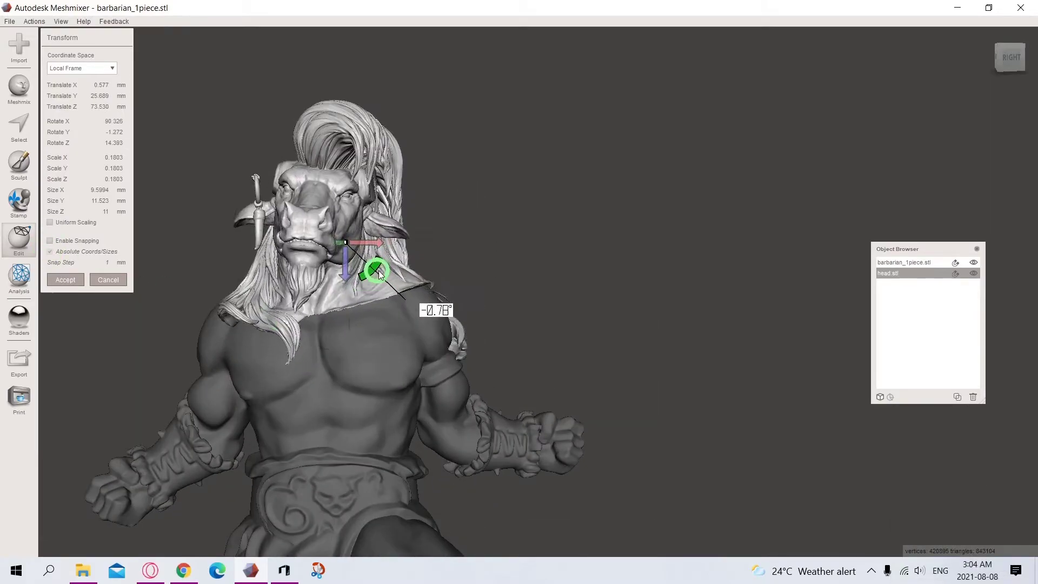
key(ctrl+z)
Step: Shift and tilt the head in small free movements to align its neck with the barbarian's shoulders
scroll(332, 360, up, 3)
middle_drag(332, 360, 603, 395)
drag(589, 288, 575, 280)
scroll(575, 280, down, 2)
mouse_move(124, 390)
right_down()
mouse_move(235, 399)
mouse_move(129, 395)
right_up()
drag(574, 281, 570, 283)
right_drag(687, 357, 697, 309)
drag(575, 258, 573, 243)
right_drag(573, 243, 557, 273)
drag(556, 271, 557, 288)
scroll(557, 289, down, 4)
right_drag(557, 289, 589, 337)
scroll(589, 337, up, 4)
drag(414, 302, 412, 299)
scroll(225, 430, up, 4)
Step: Scale the head uniformly to about 0.168 and fine-tune its seat, with rotations of about 92, 1.7 and 11.6 degrees in X, Y and Z
right_drag(225, 430, 748, 330)
drag(727, 251, 865, 448)
scroll(667, 534, up, 3)
right_drag(865, 447, 119, 511)
drag(588, 307, 584, 316)
right_drag(584, 316, 604, 453)
drag(580, 407, 584, 406)
right_drag(638, 460, 645, 404)
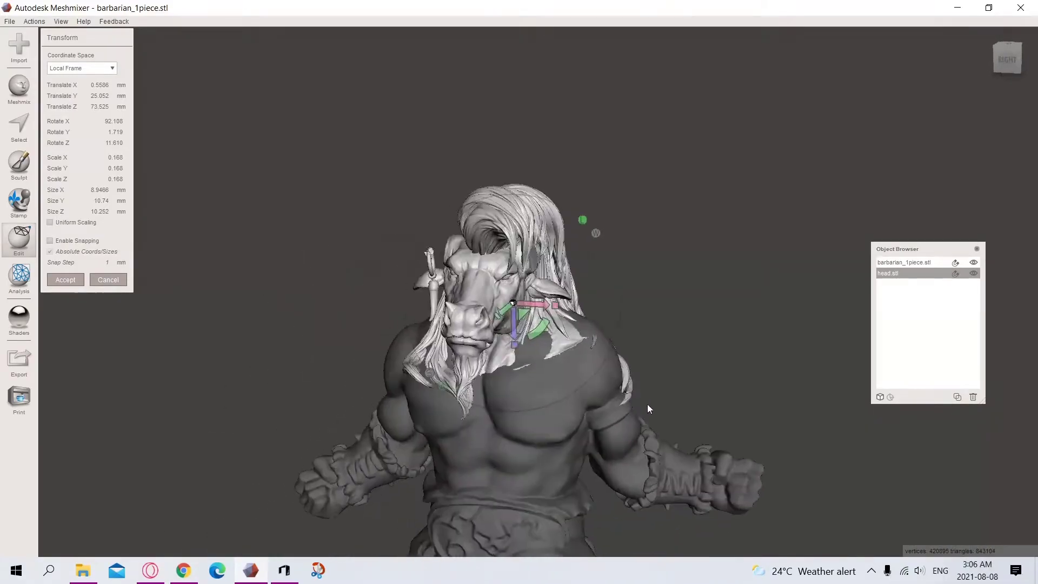
scroll(645, 404, up, 4)
drag(495, 341, 479, 329)
right_drag(479, 329, 486, 271)
Step: Select the head's excess neck surface over the chest and shoulder with the Unwrap Brush, using a crease angle threshold of 82.13, discard it and clear the selection
click(21, 130)
scroll(394, 426, up, 7)
right_drag(394, 427, 459, 414)
drag(458, 406, 473, 386)
click(87, 299)
drag(103, 222, 107, 222)
mouse_move(460, 404)
mouse_down()
mouse_move(472, 374)
mouse_move(460, 359)
mouse_up()
drag(110, 275, 113, 275)
drag(452, 398, 469, 354)
drag(114, 275, 117, 275)
right_drag(504, 417, 656, 442)
scroll(656, 441, up, 6)
mouse_move(670, 397)
mouse_down()
mouse_move(616, 367)
mouse_move(686, 398)
mouse_up()
key(x)
mouse_move(686, 399)
right_down()
mouse_move(647, 283)
mouse_move(503, 73)
mouse_move(489, 187)
mouse_move(390, 284)
right_up()
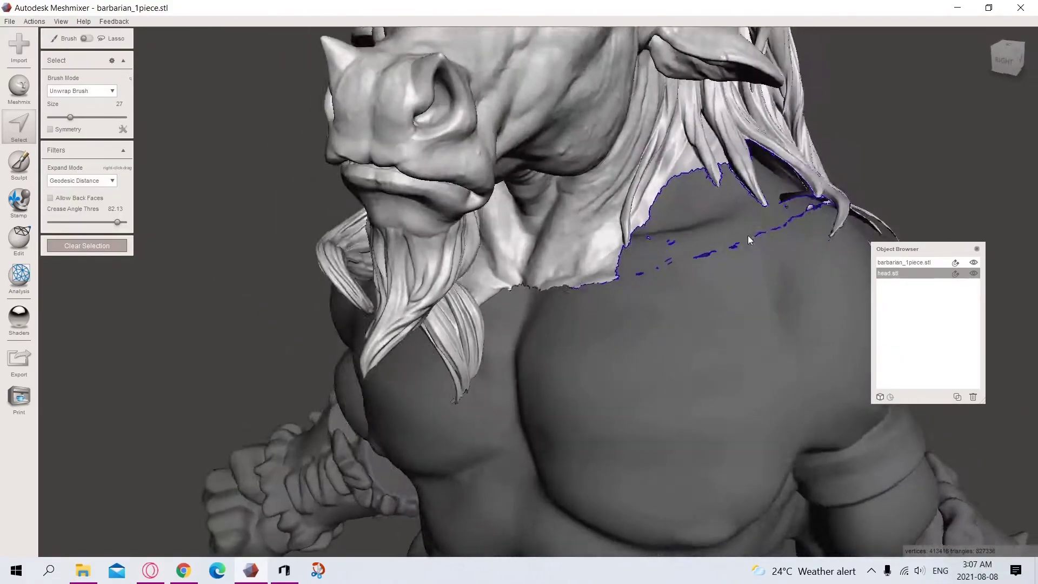
key(i)
key(Escape)
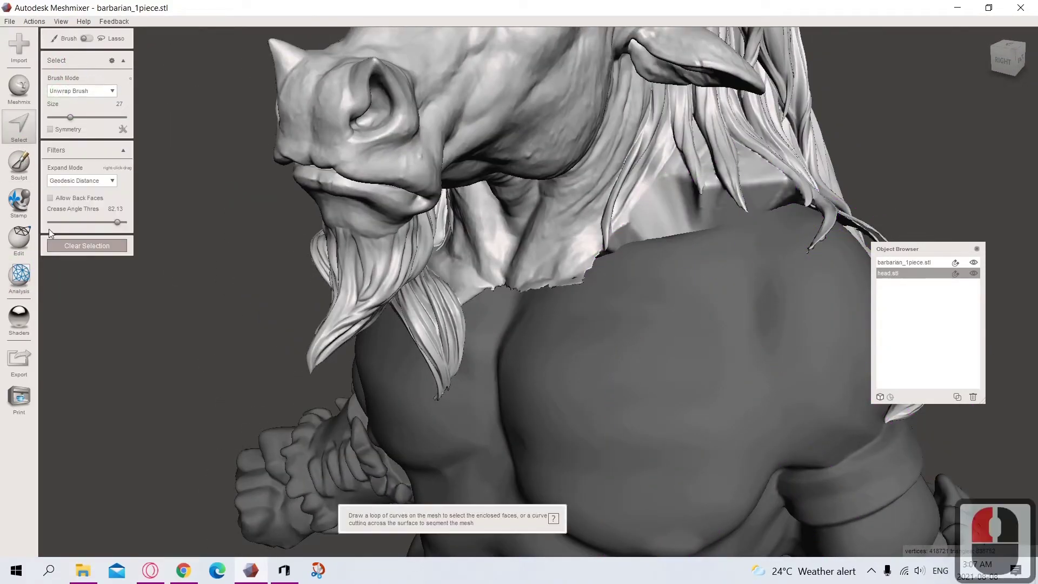
Step: Accept another Transform on the head, select the beard strand hanging over the chest and accept a Transform on it
key(t)
right_drag(437, 179, 406, 313)
click(65, 280)
click(19, 125)
double_click(433, 318)
right_drag(515, 404, 320, 122)
key(t)
key(Return)
click(24, 271)
click(60, 237)
click(72, 121)
click(19, 238)
key(t)
Step: Select both the barbarian body and the minotaur head and combine them into one object
right_drag(161, 251, 621, 141)
scroll(621, 142, down, 20)
right_drag(732, 315, 547, 326)
key(Escape)
shift+click(548, 327)
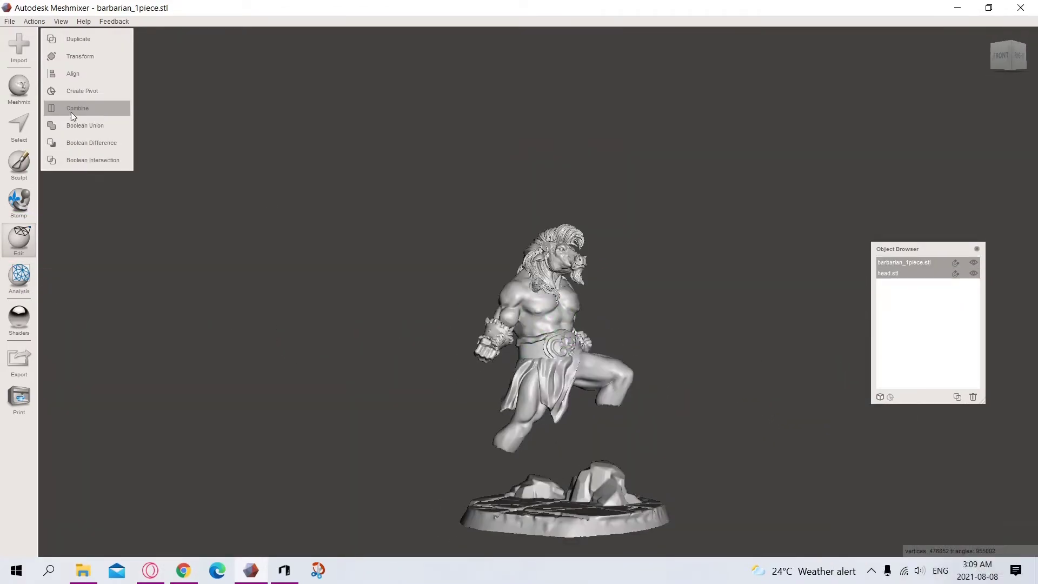
click(93, 114)
right_drag(144, 189, 195, 379)
Step: Save the combined figure as a Meshmixer file named MODEL in the Minotaur folder
click(10, 21)
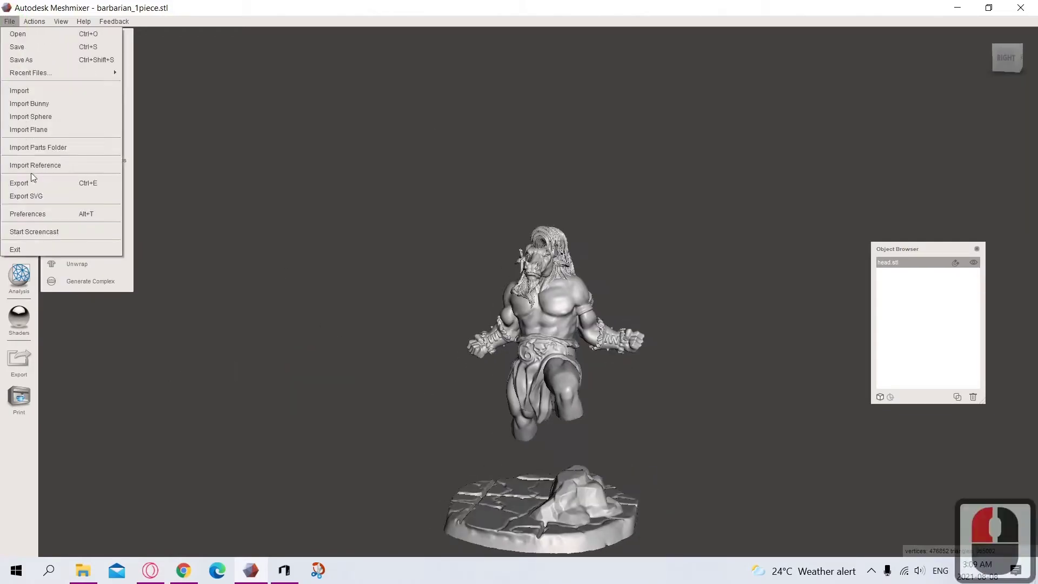
click(30, 151)
text(MODEL)
key(Return)
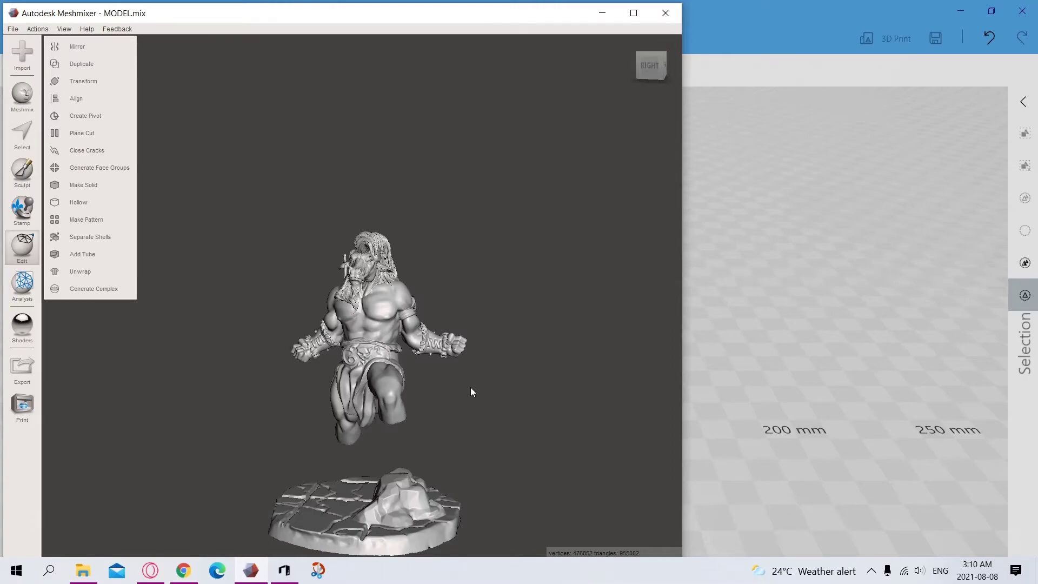
Step: Open a second Meshmixer window and try to import Bartuk_Full from the Minotaur folder
right_click(250, 571)
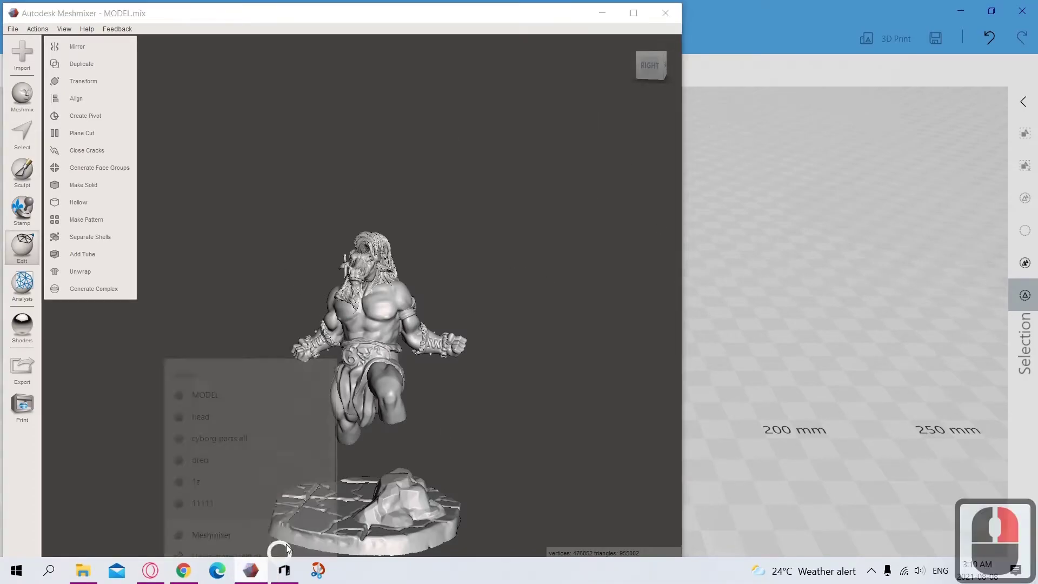
click(227, 497)
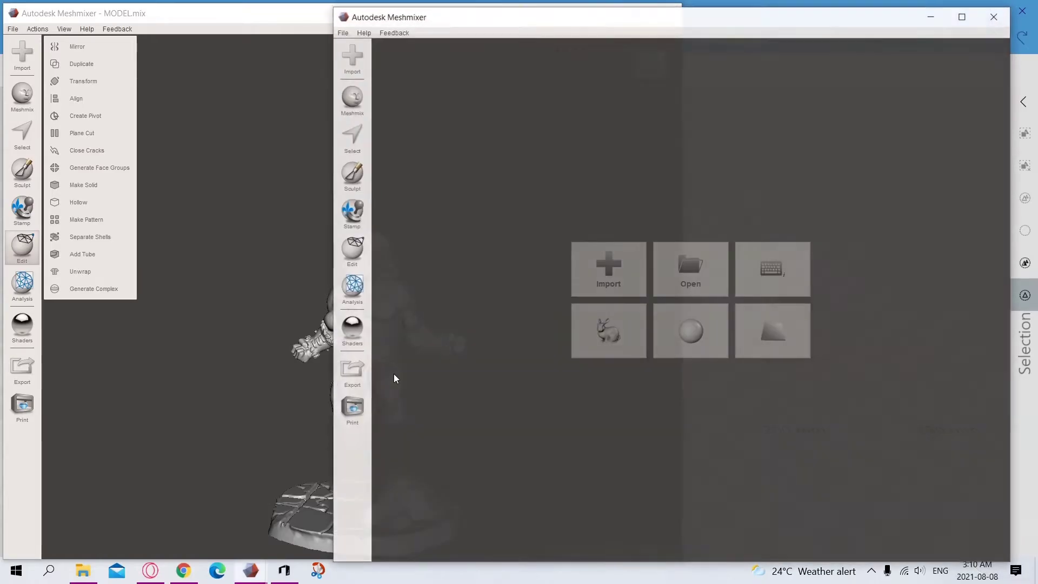
click(622, 268)
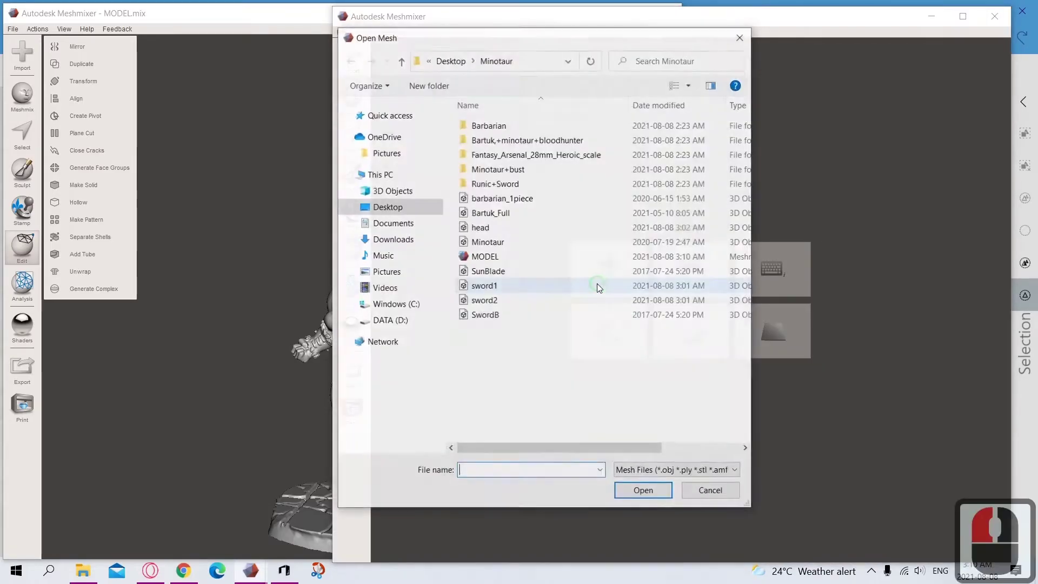
double_click(507, 216)
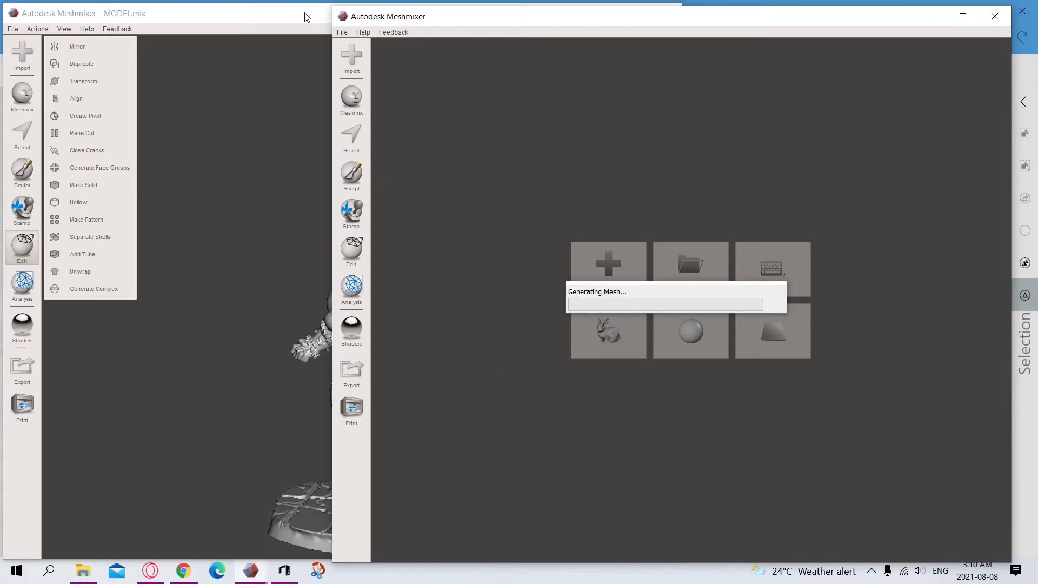
click(343, 70)
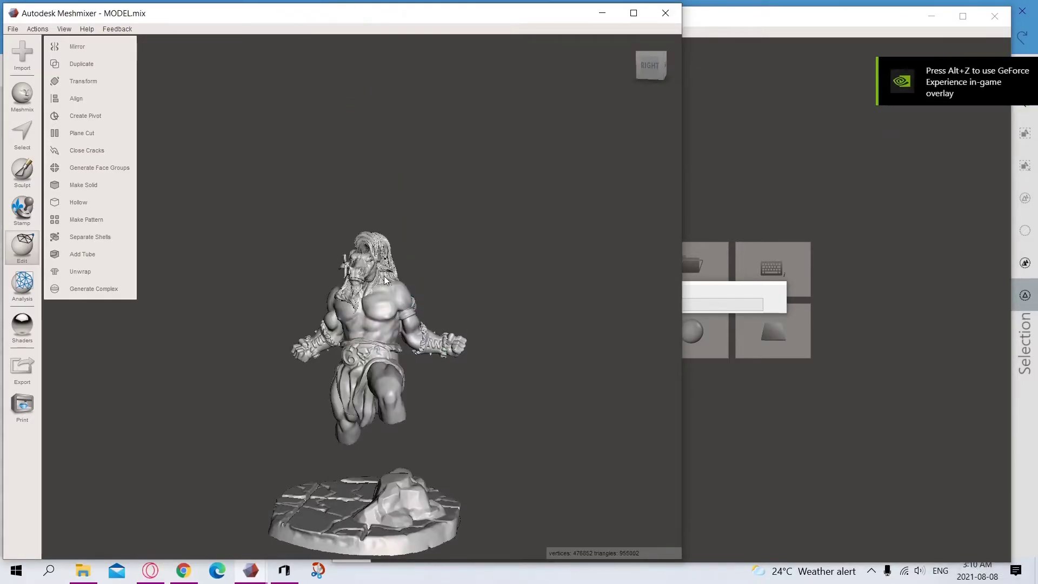
click(798, 45)
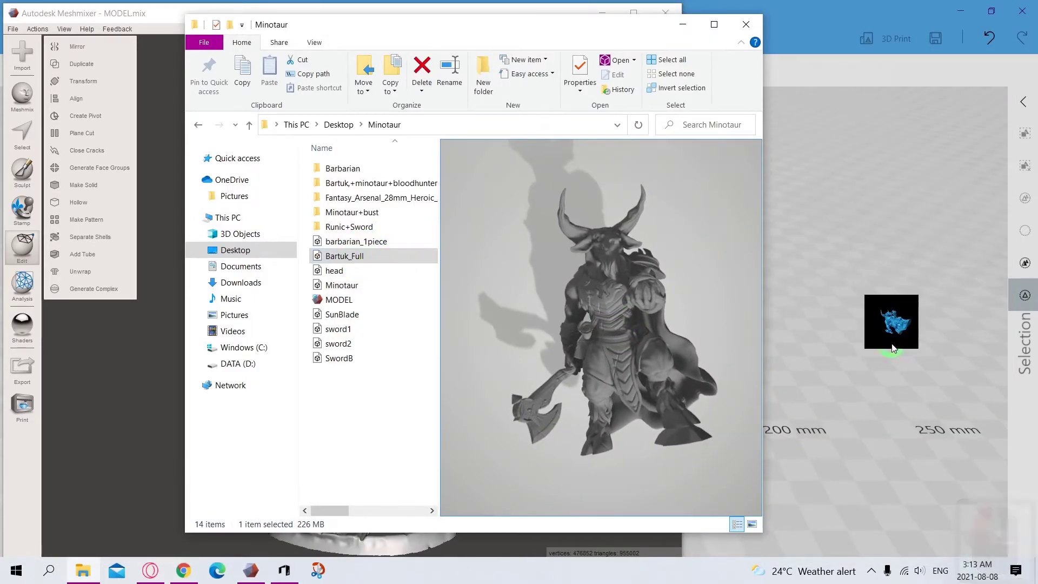
Step: Import Bartuk_Full into 3D Builder in millimetres and split it, keeping both parts, with the cutting plane at about 20 degrees pitch and 82 degrees yaw
click(882, 341)
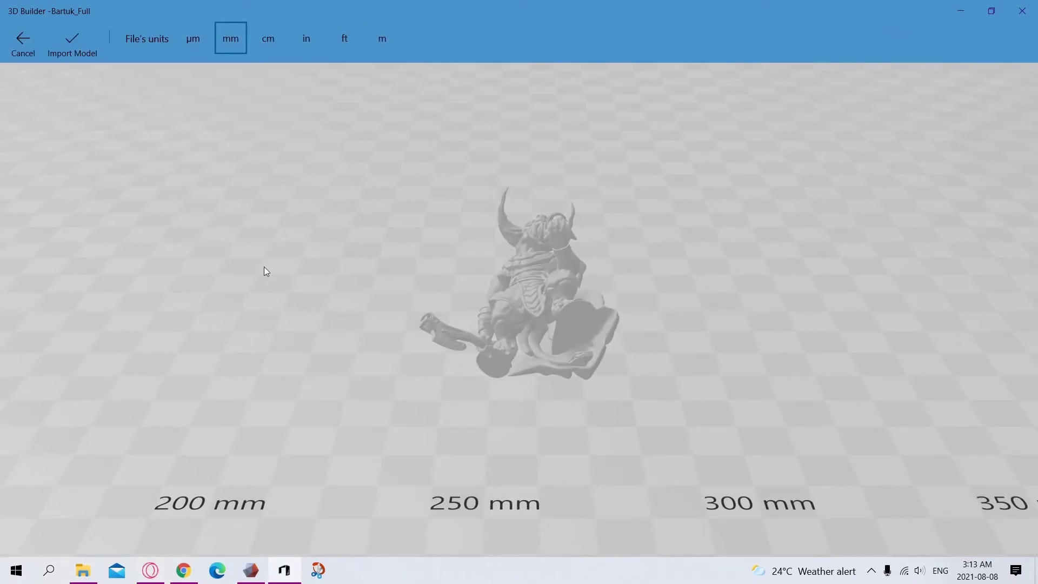
click(84, 47)
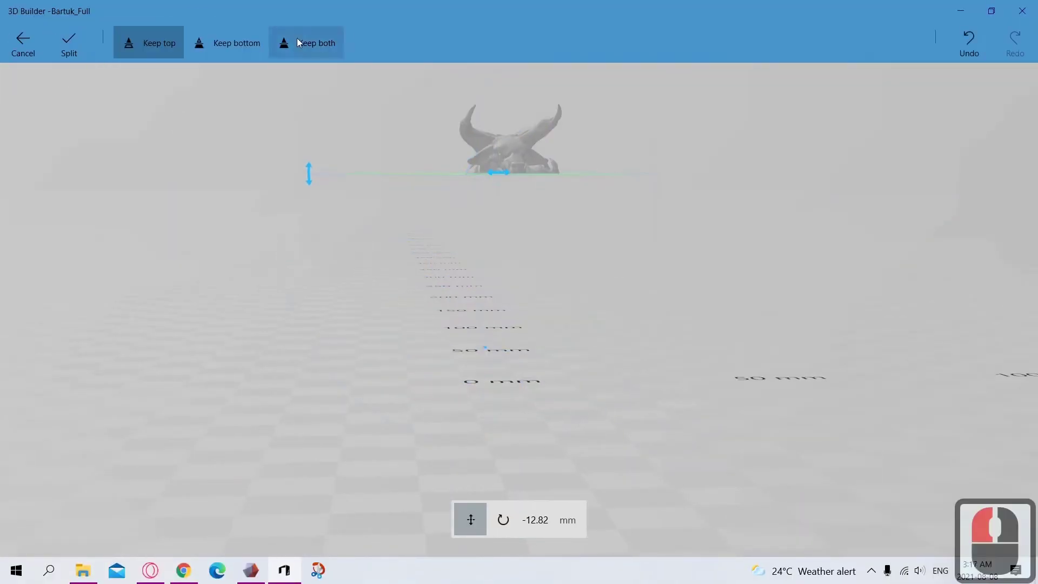
scroll(301, 343, up, 6)
drag(301, 343, 502, 423)
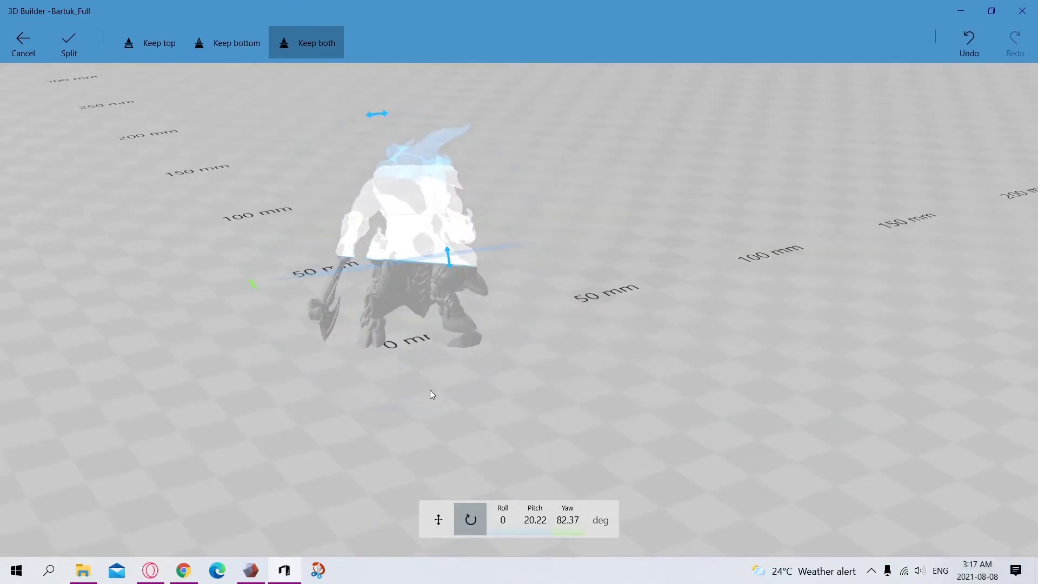
scroll(428, 410, up, 5)
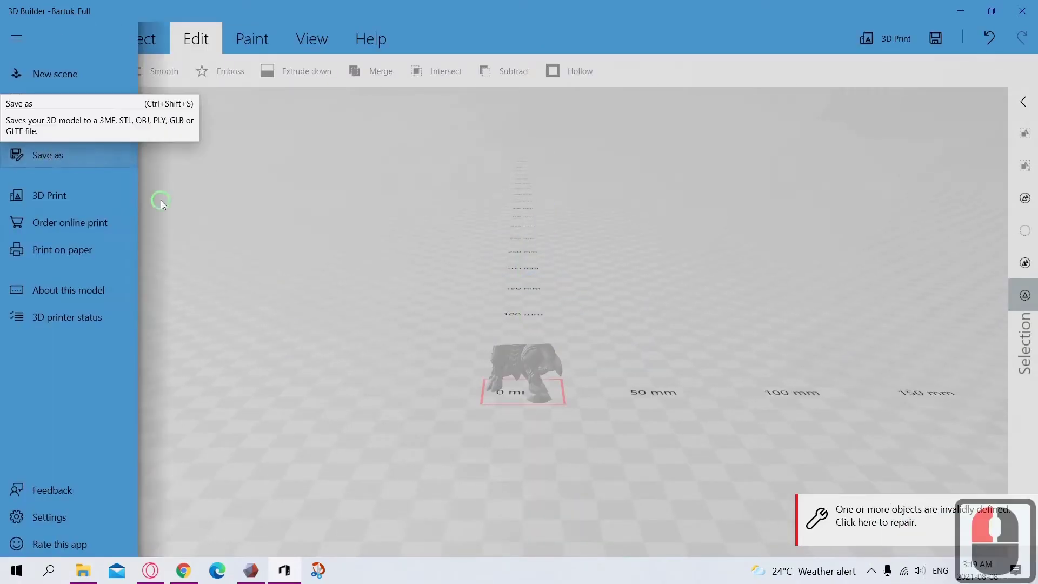
Step: Save the legs as Bartuk_Feet and the horned head as Bartuk_head in STL format in the Minotaur folder, and delete the head from the scene
drag(133, 414, 123, 416)
key(Return)
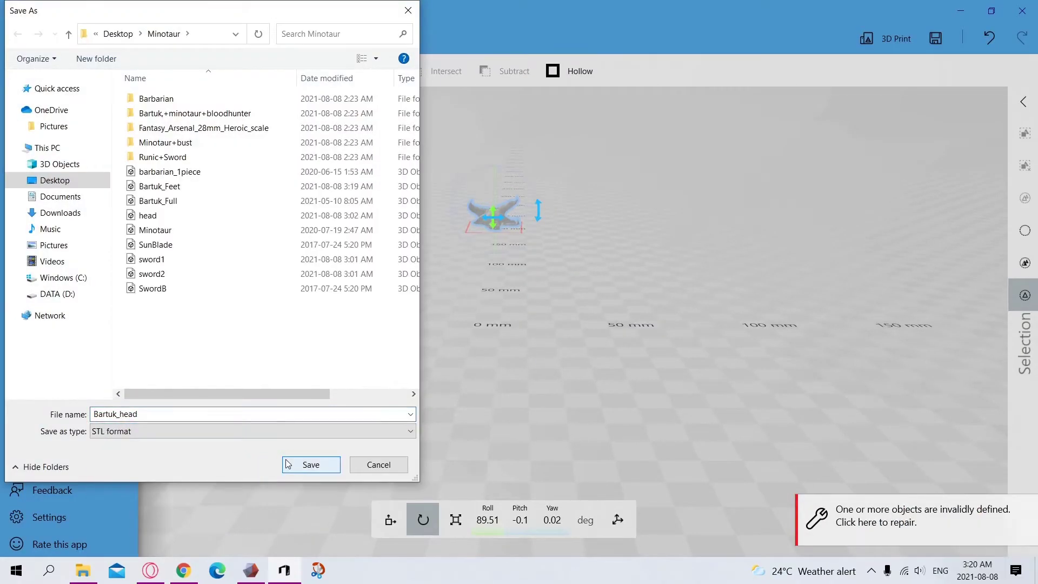
click(311, 464)
key(Delete)
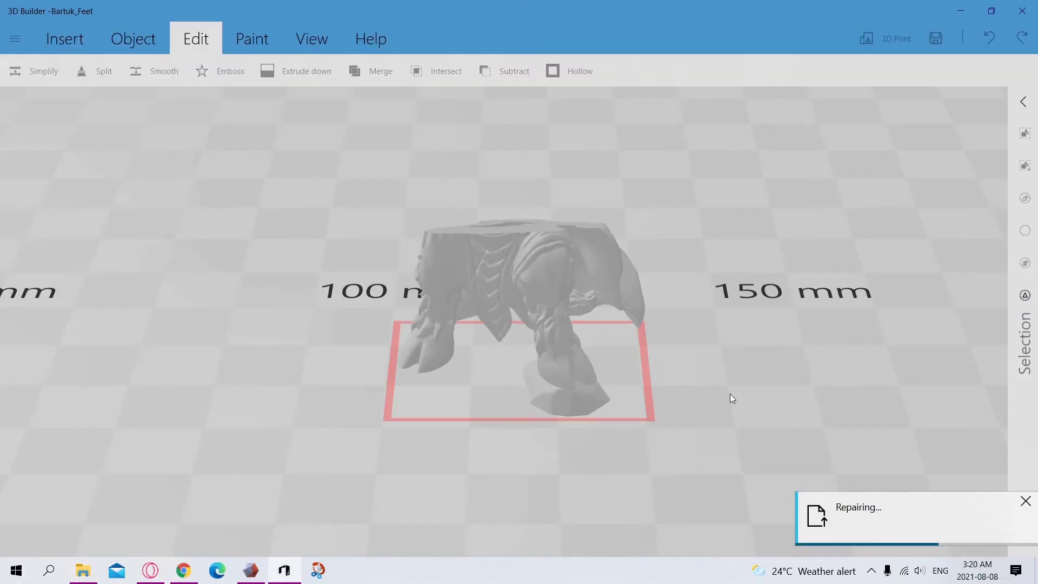
Step: Repair the imported Bartuk_Feet model and save it in STL format over the existing Bartuk_Feet file
drag(315, 333, 219, 183)
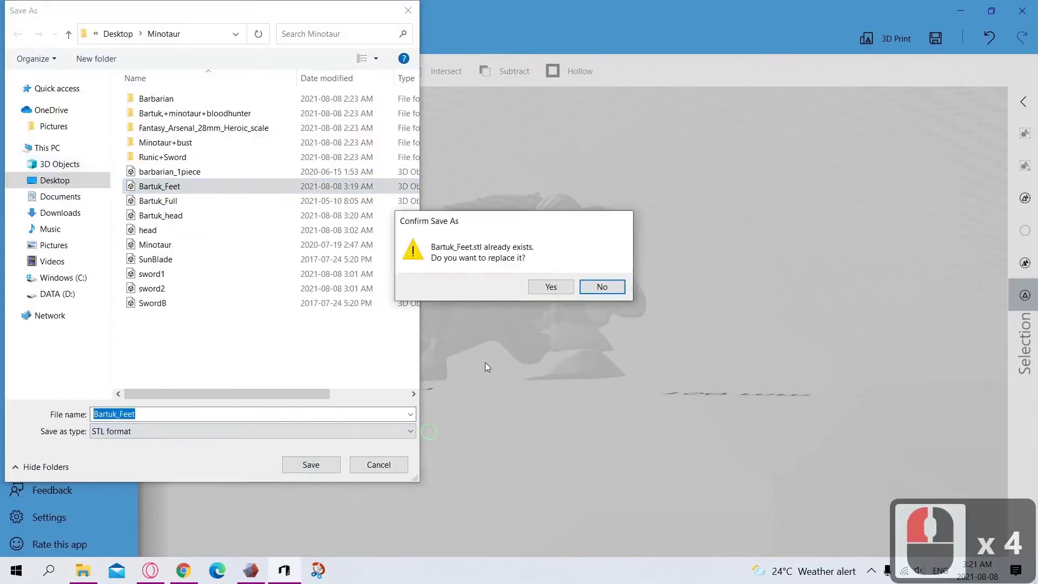
click(550, 285)
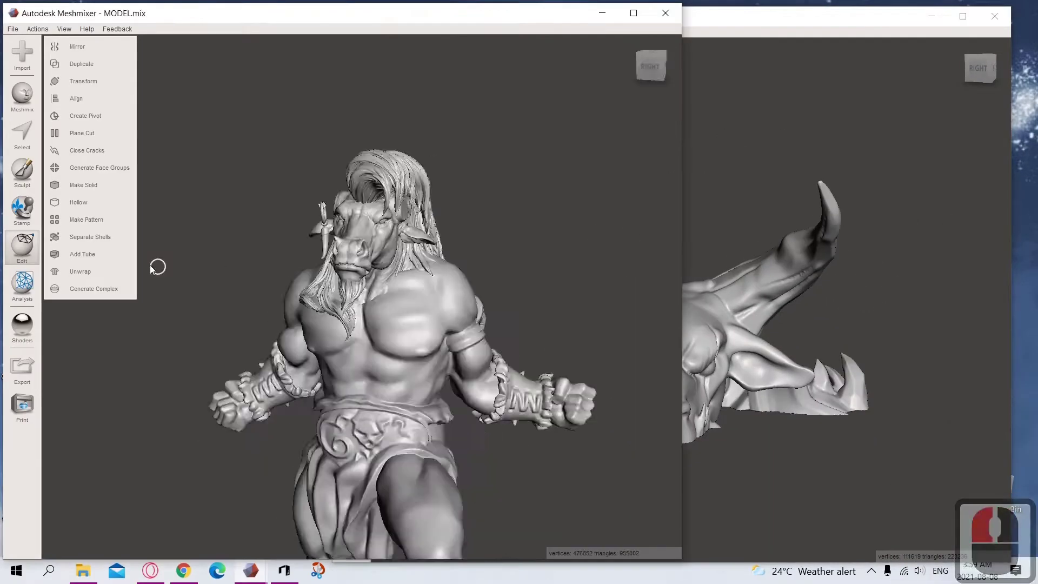
Step: Select the forehead, ear and neck surfaces around the horns of Bartuk_head with the Unwrap Brush and delete them
right_drag(157, 267, 383, 348)
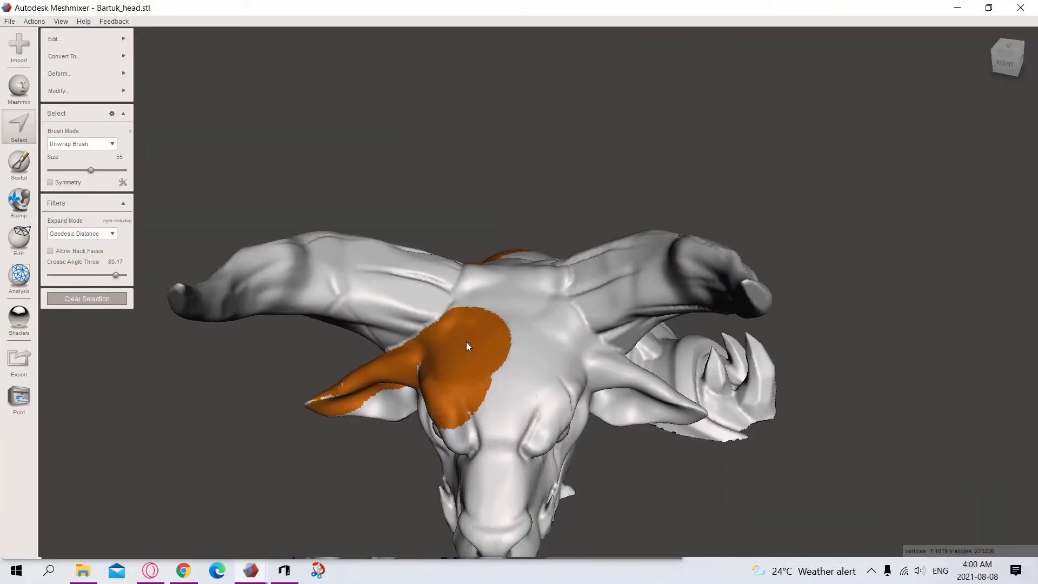
click(519, 234)
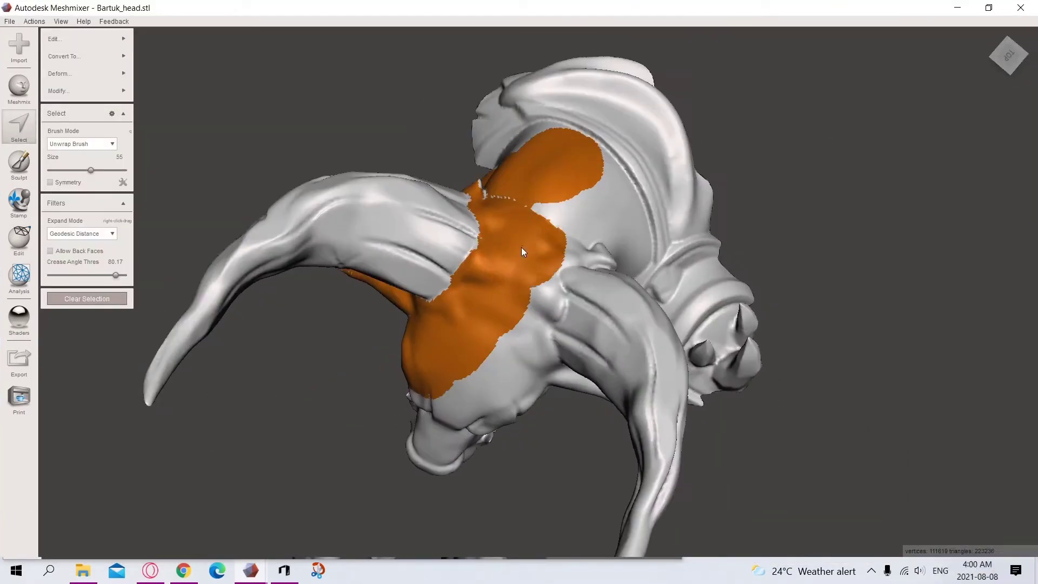
right_drag(519, 235, 538, 216)
click(496, 384)
right_drag(496, 385, 570, 335)
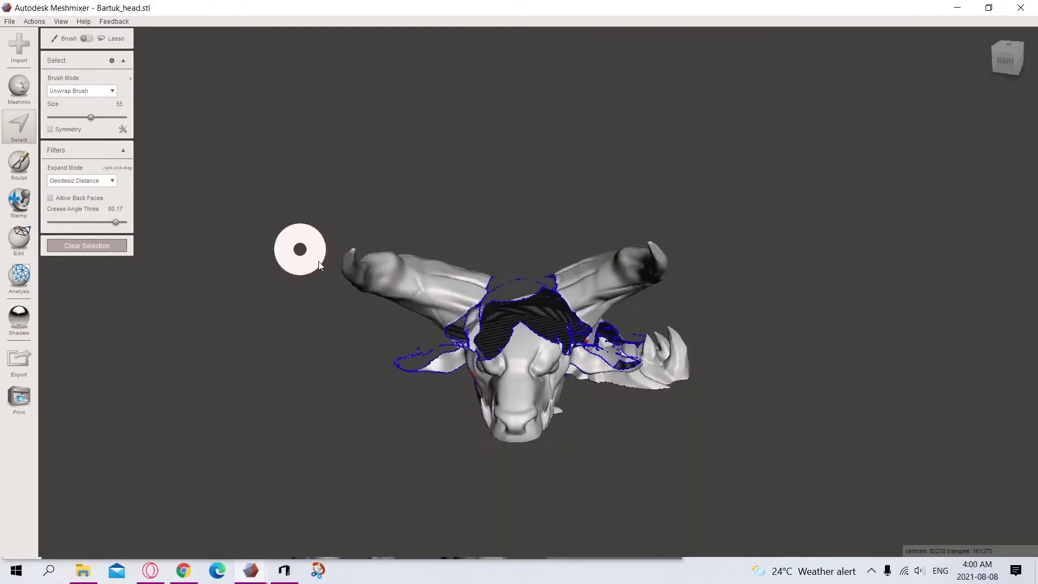
Step: Select one remaining horn of Bartuk_head and start a face transform on it
click(19, 276)
click(20, 124)
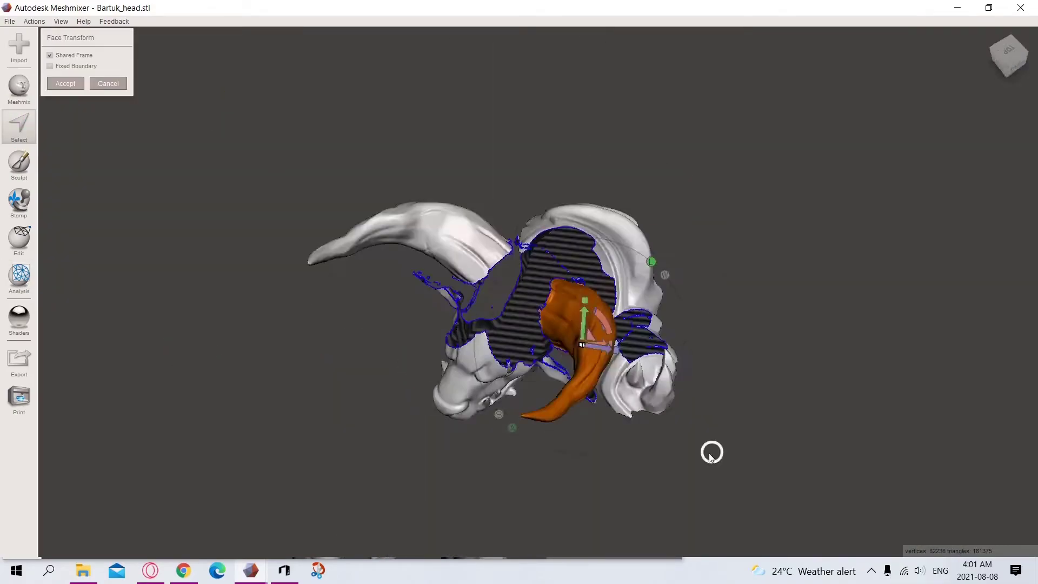
click(97, 113)
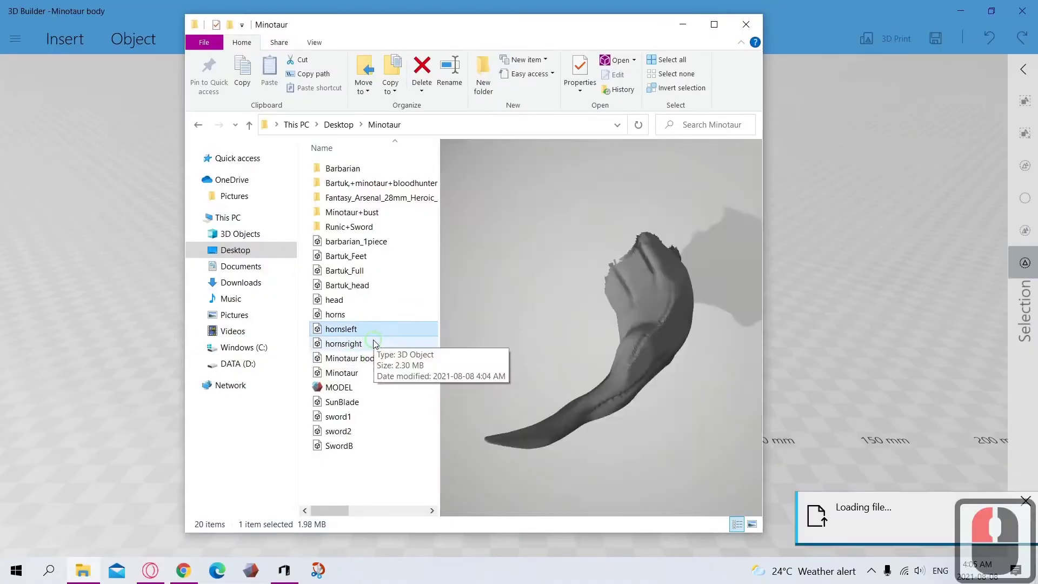
Step: Add hornsleft and hornsright to the Minotaur body scene in 3D Builder and move the horns up to the head
drag(341, 344, 138, 336)
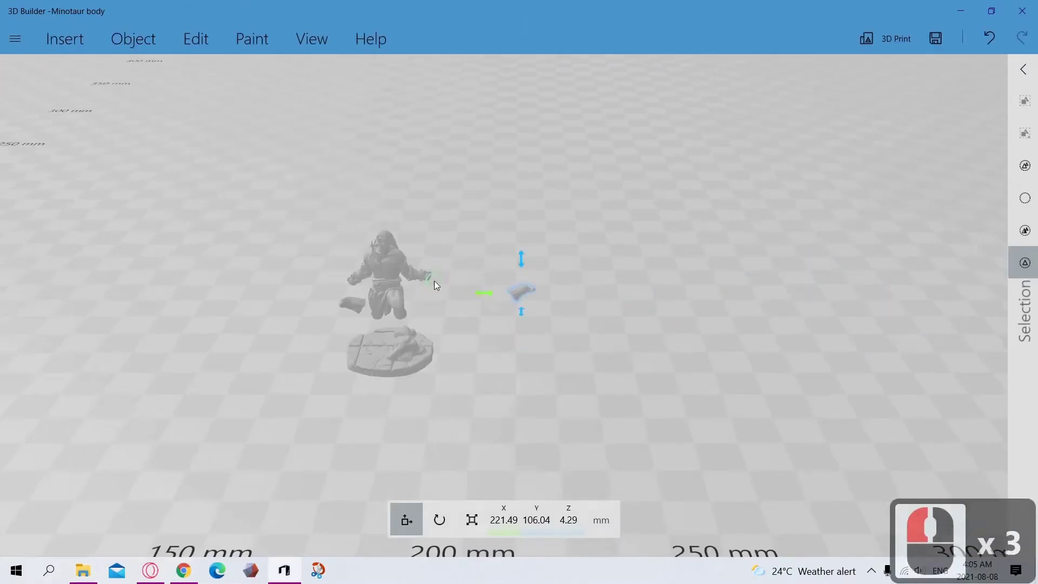
scroll(552, 376, up, 8)
drag(653, 487, 540, 254)
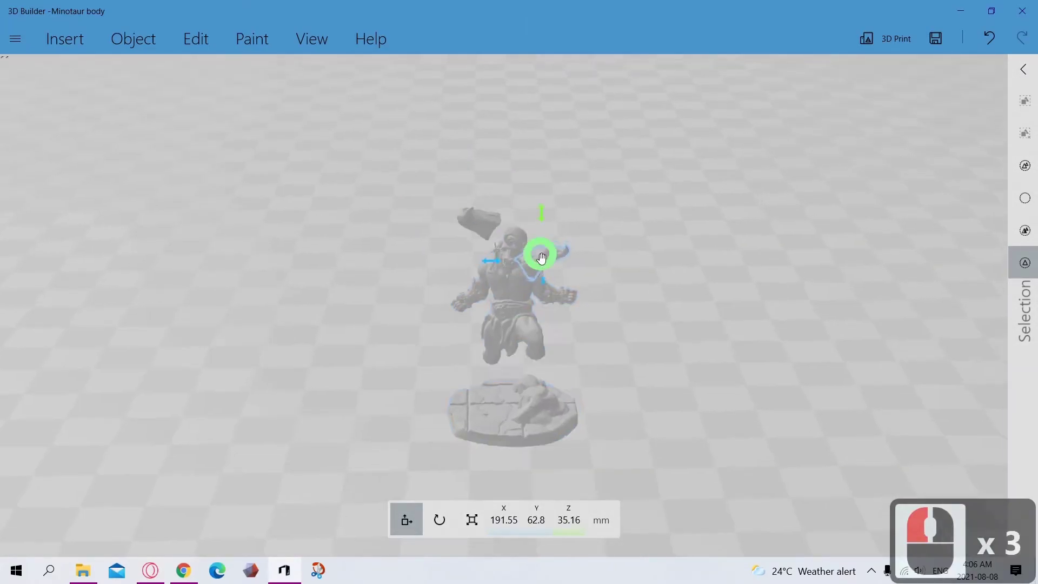
Step: Scale the horns to the head and rotate one horn to about -11.29° roll, 22.29° pitch and -15.31° yaw
click(541, 322)
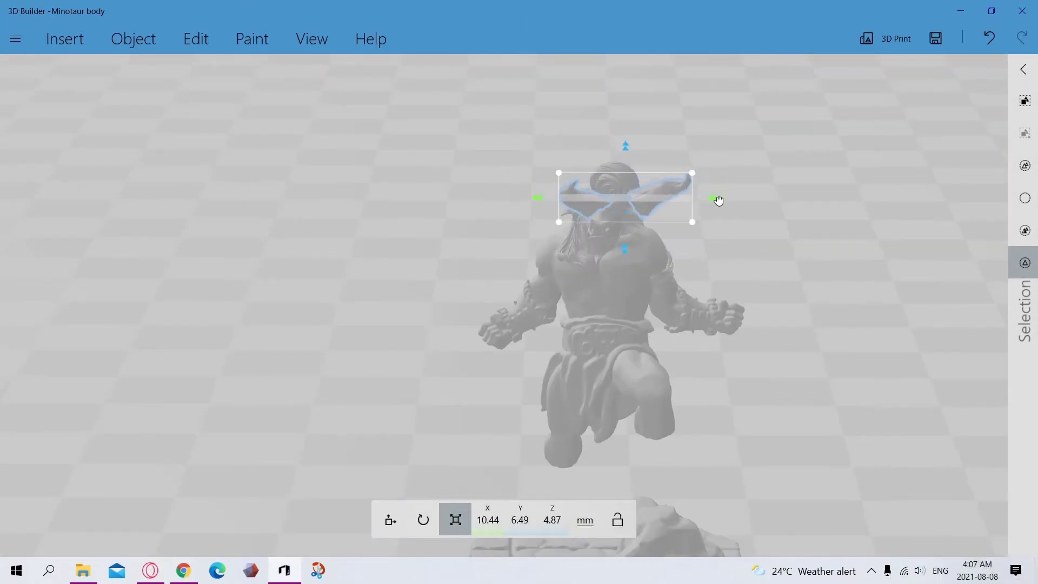
scroll(632, 258, up, 8)
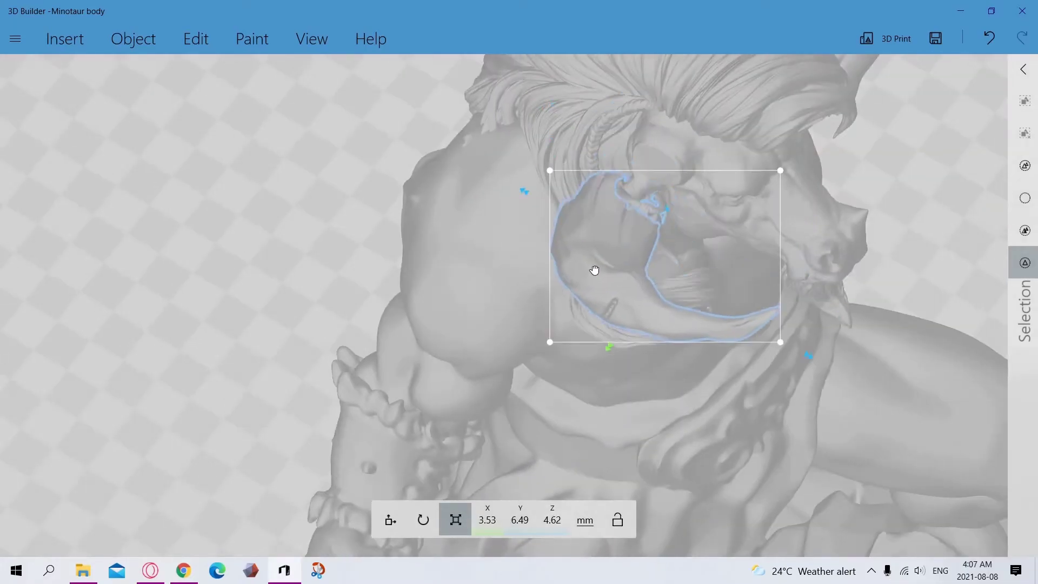
scroll(385, 229, down, 4)
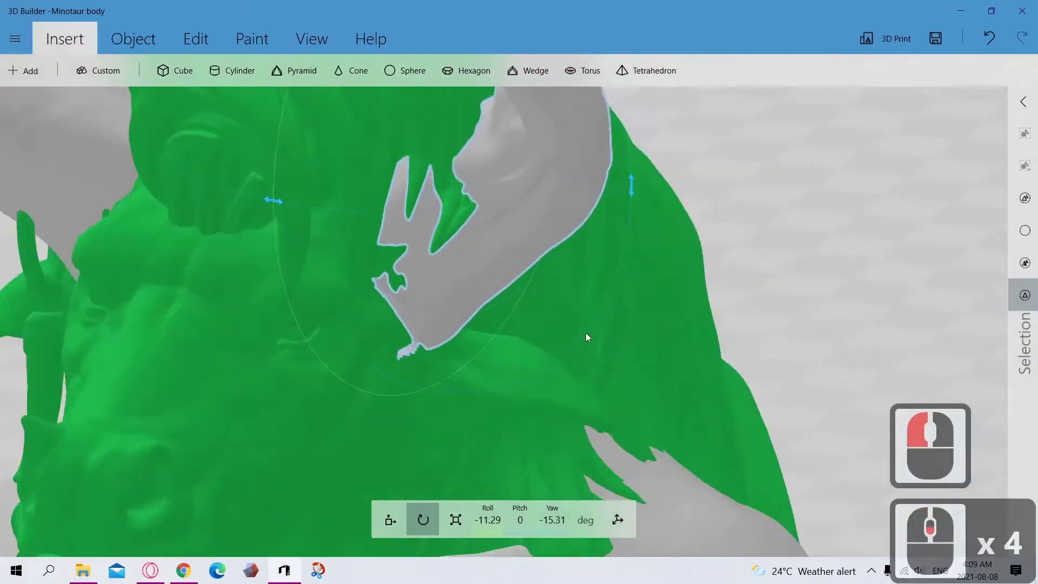
scroll(432, 240, down, 8)
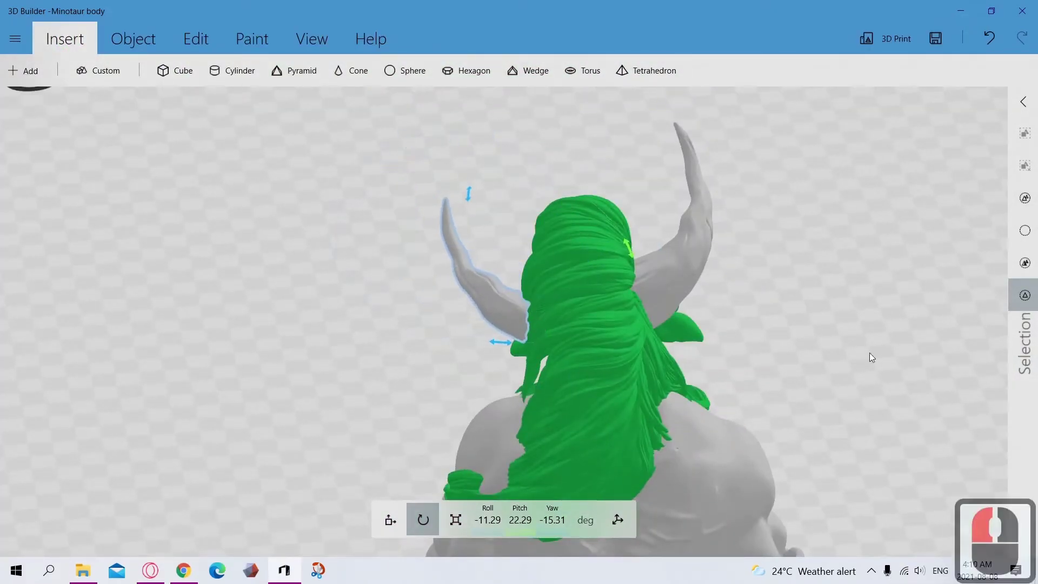
Step: Place the two horns side by side as a pair and scale one horn to about 8.93 × 10.35 × 9.05 mm
scroll(543, 325, down, 6)
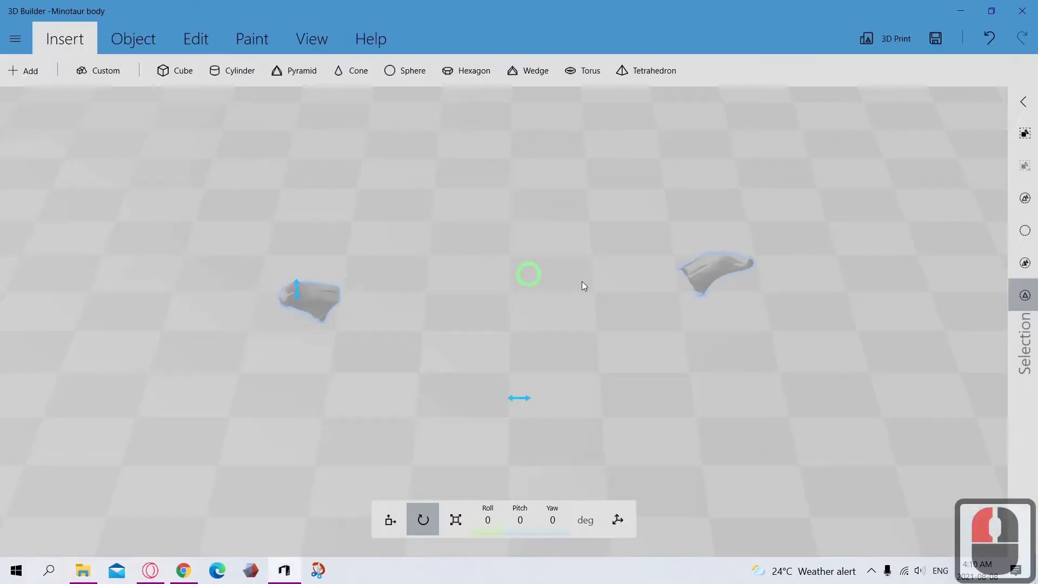
scroll(551, 355, up, 7)
right_drag(551, 354, 556, 355)
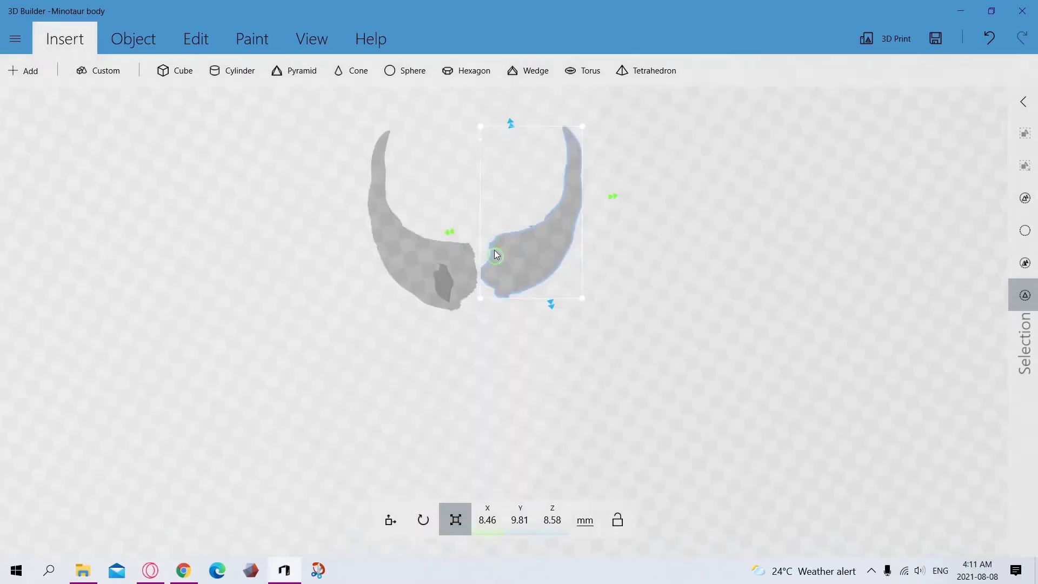
right_drag(487, 411, 452, 422)
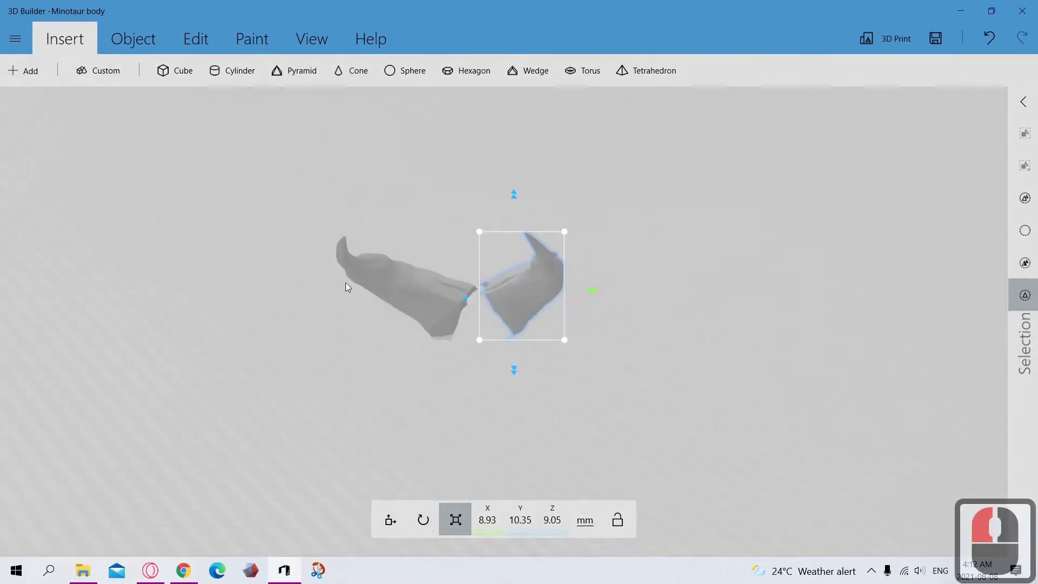
Step: Move the horn pair onto the minotaur's head and rotate it to about 3.5° pitch and -13.58° yaw
scroll(588, 408, down, 8)
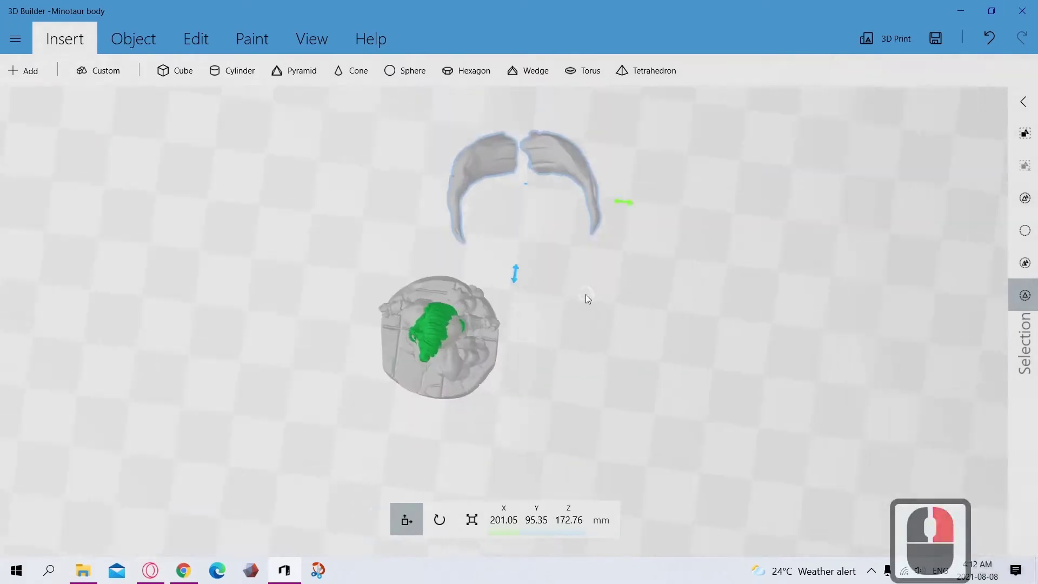
scroll(605, 280, down, 18)
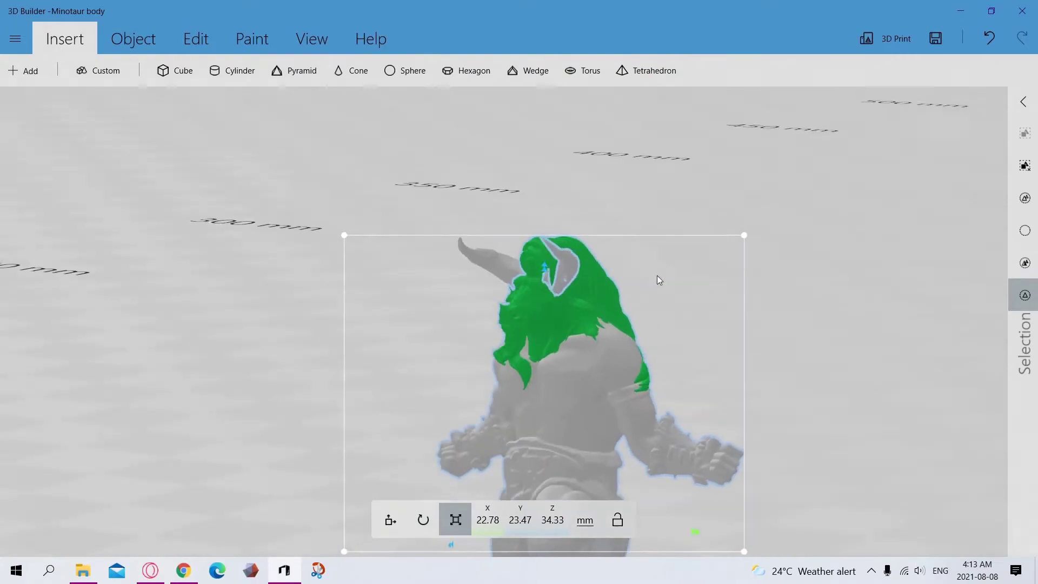
scroll(658, 281, up, 8)
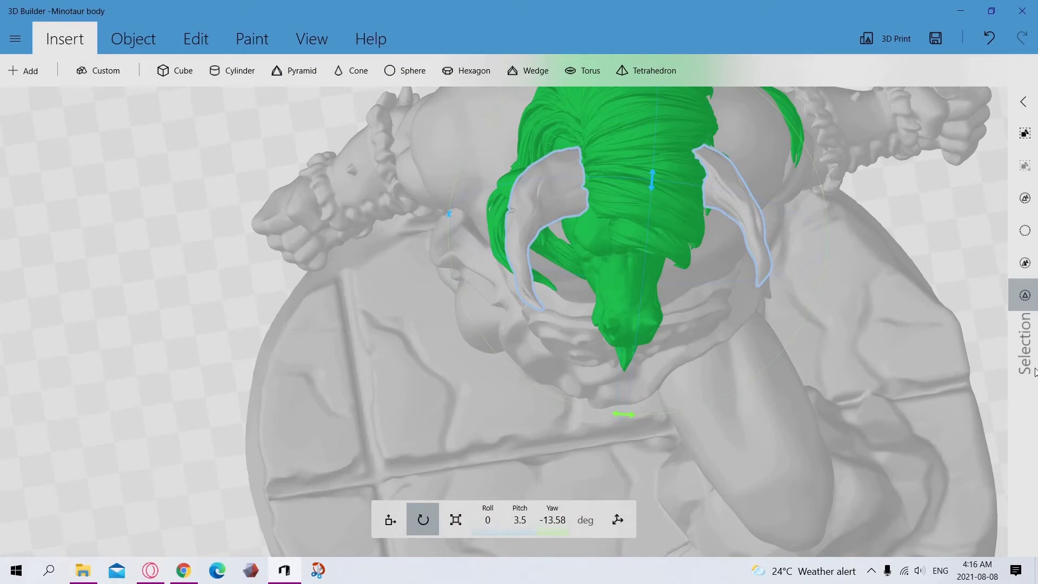
Step: Ungroup the minotaur from its base and group the body and head with the two horns
double_click(547, 355)
scroll(547, 354, down, 3)
right_drag(547, 355, 849, 260)
scroll(711, 472, down, 9)
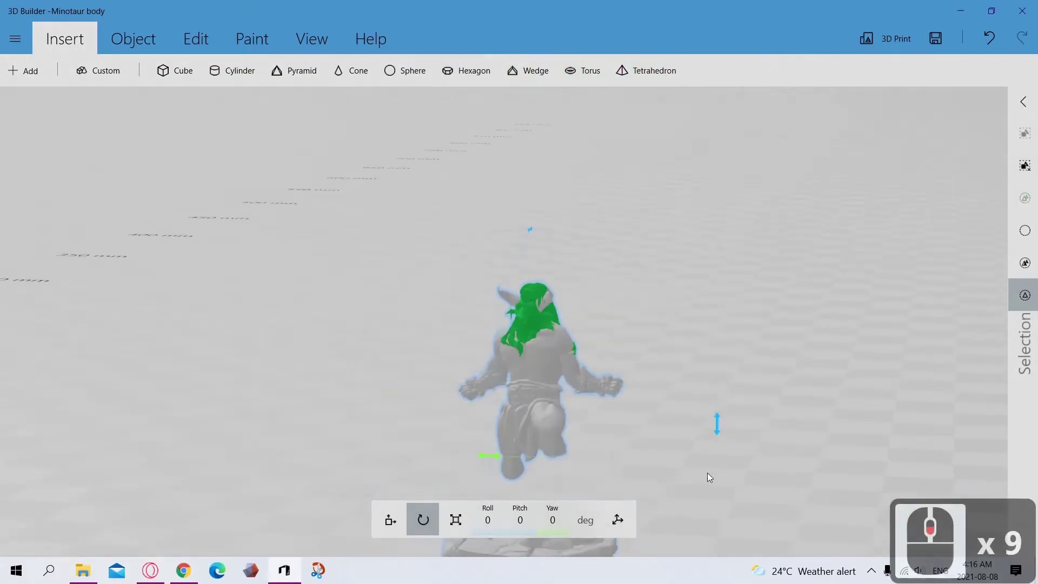
click(1025, 167)
scroll(818, 287, down, 4)
right_drag(406, 217, 432, 281)
scroll(486, 291, up, 5)
click(487, 292)
ctrl+click(479, 209)
ctrl+click(533, 422)
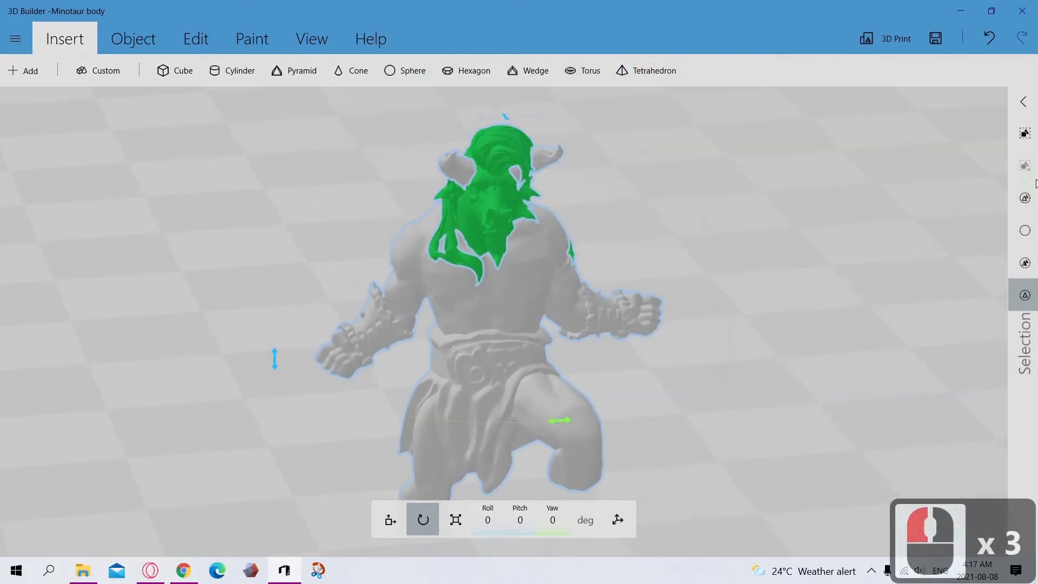
click(1025, 133)
Step: Save the grouped body with horns as Minotaur bodynhorns in STL format in the Minotaur folder
scroll(541, 303, down, 5)
ctrl+click(270, 434)
click(16, 39)
click(49, 147)
click(253, 431)
click(136, 452)
click(167, 414)
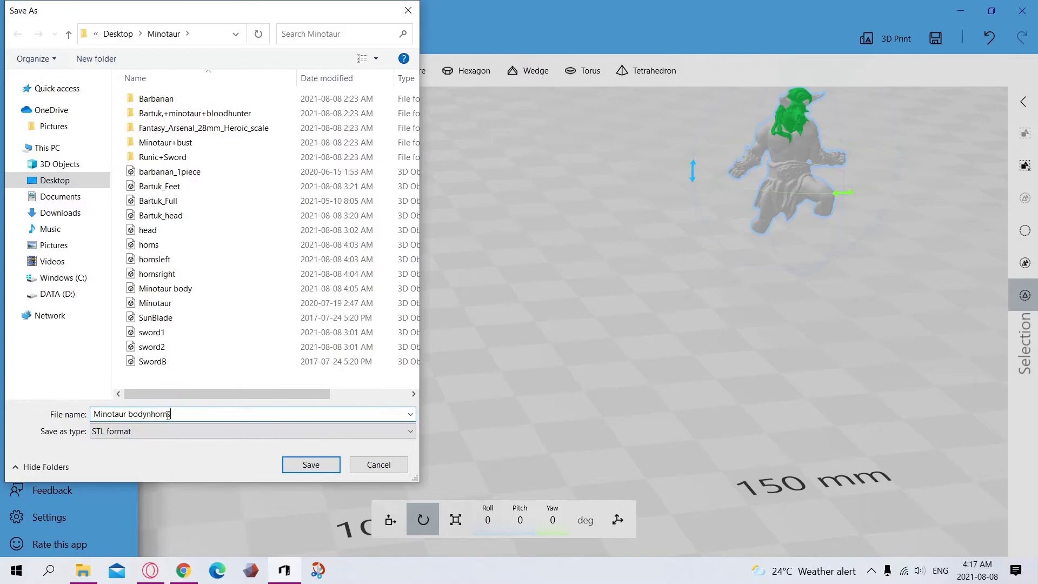
click(311, 465)
Step: Delete the body group from the scene and save the remaining base as base in STL format
key(Delete)
click(15, 39)
click(49, 147)
click(253, 431)
click(135, 451)
key(BackSpace)
key(BackSpace)
text(bas)
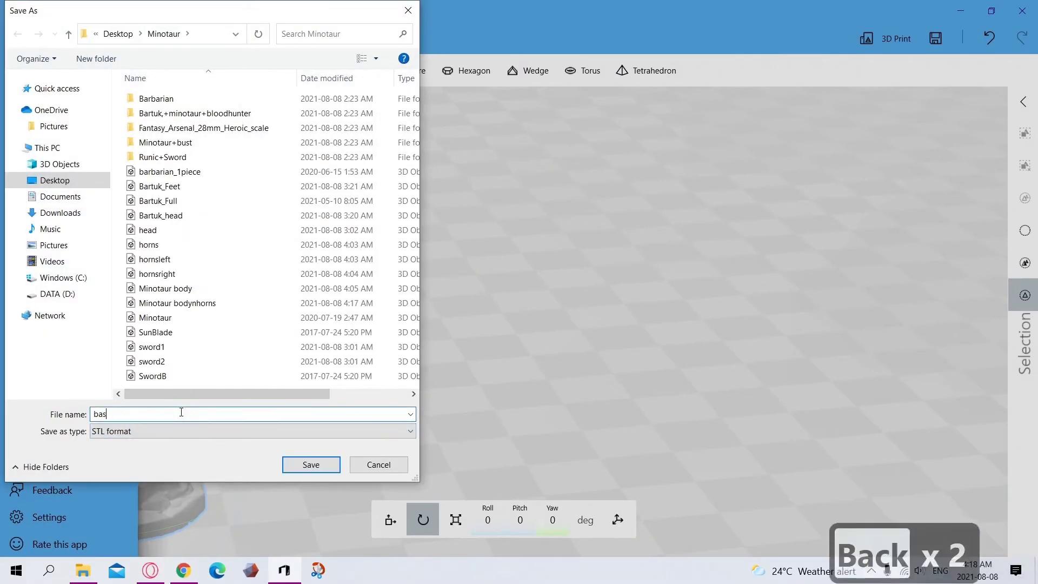
text(e)
key(Return)
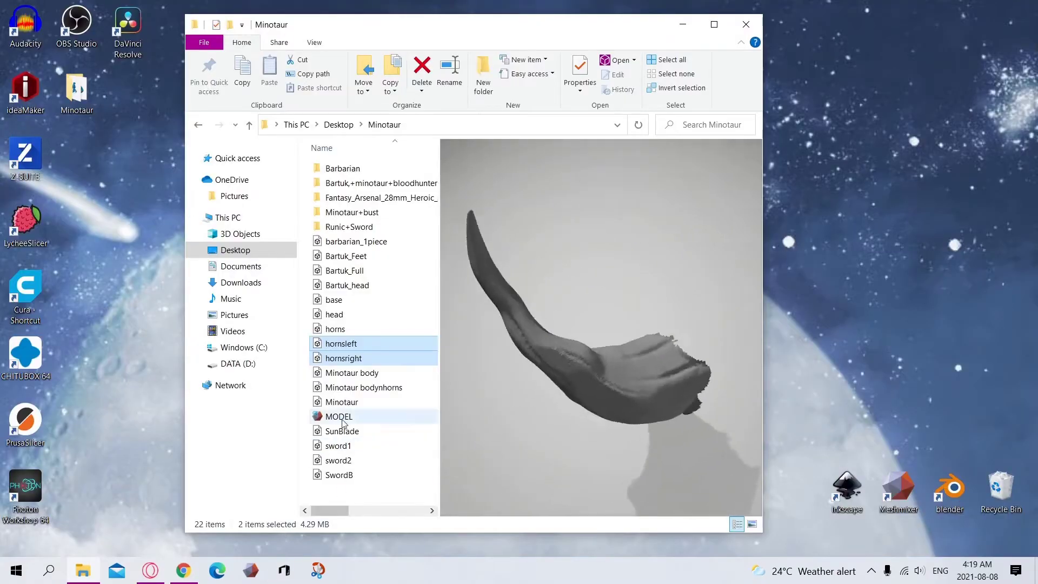
Step: Open Bartuk_Feet in Meshmixer and select the surface of one lower leg using a reduced crease angle threshold
click(346, 256)
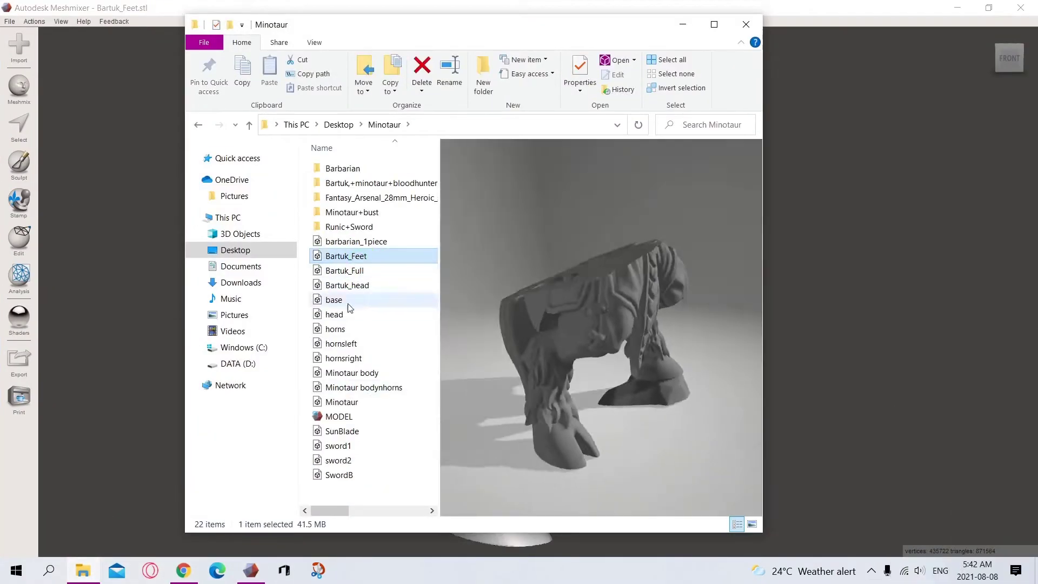
click(833, 262)
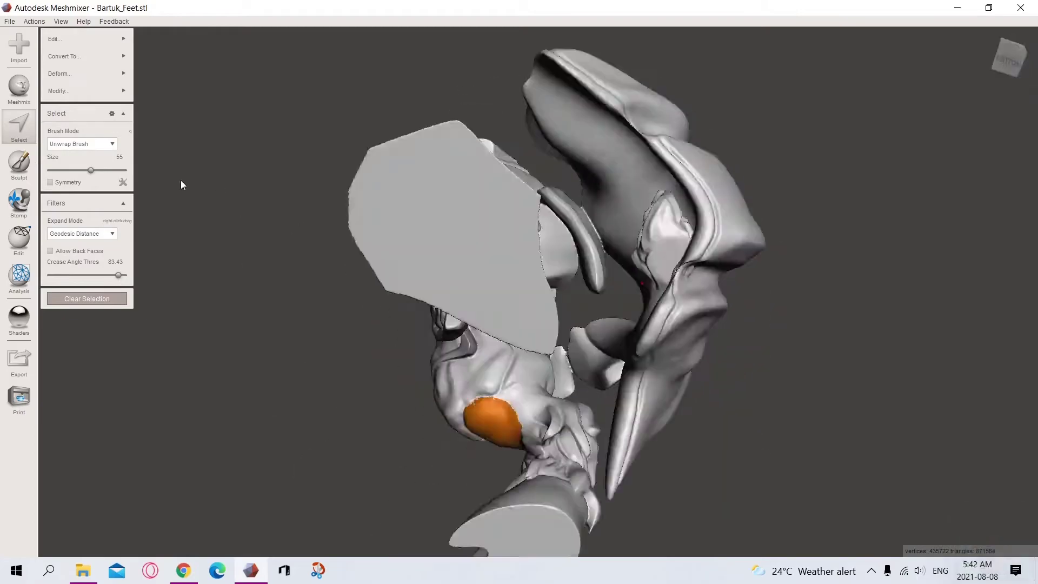
mouse_move(188, 188)
right_down()
mouse_move(412, 246)
mouse_move(818, 278)
mouse_move(534, 126)
mouse_move(563, 335)
right_up()
drag(118, 275, 72, 276)
drag(644, 291, 645, 312)
right_drag(645, 312, 517, 284)
Step: Set the crease angle threshold to 37.81, select the other lower leg and delete everything except the two hoofed feet
drag(112, 275, 81, 275)
click(516, 285)
right_drag(517, 284, 638, 303)
mouse_move(76, 91)
click(178, 106)
key(Delete)
Step: Export the two isolated feet as Bartuk_justFeet in STL Binary Format to the Minotaur folder
right_drag(593, 350, 52, 328)
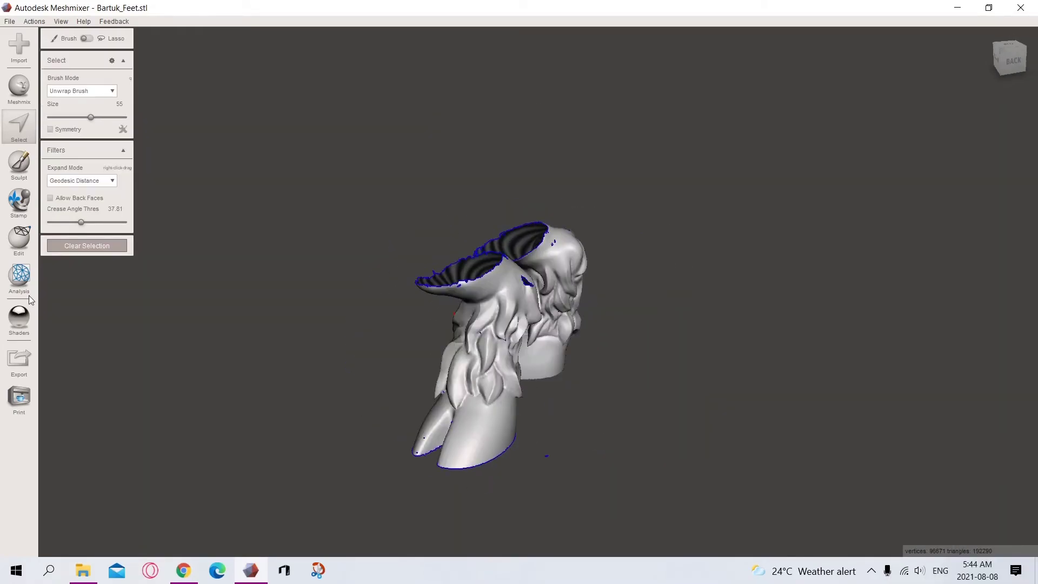
right_drag(638, 344, 487, 346)
click(19, 359)
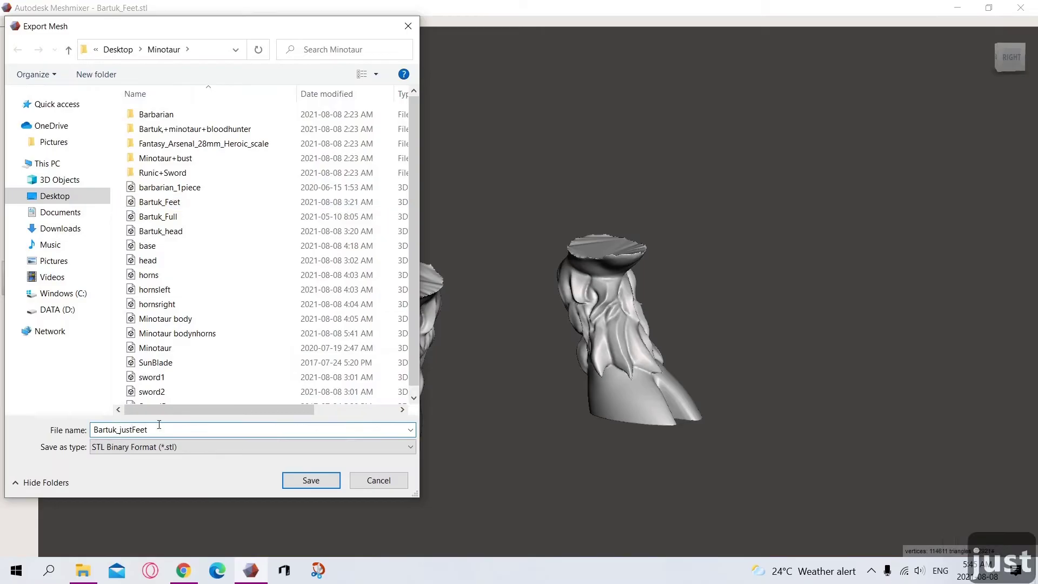
Step: Switch to 3D Builder and save the separated single foot as left foot in the Minotaur folder
triple_click(132, 414)
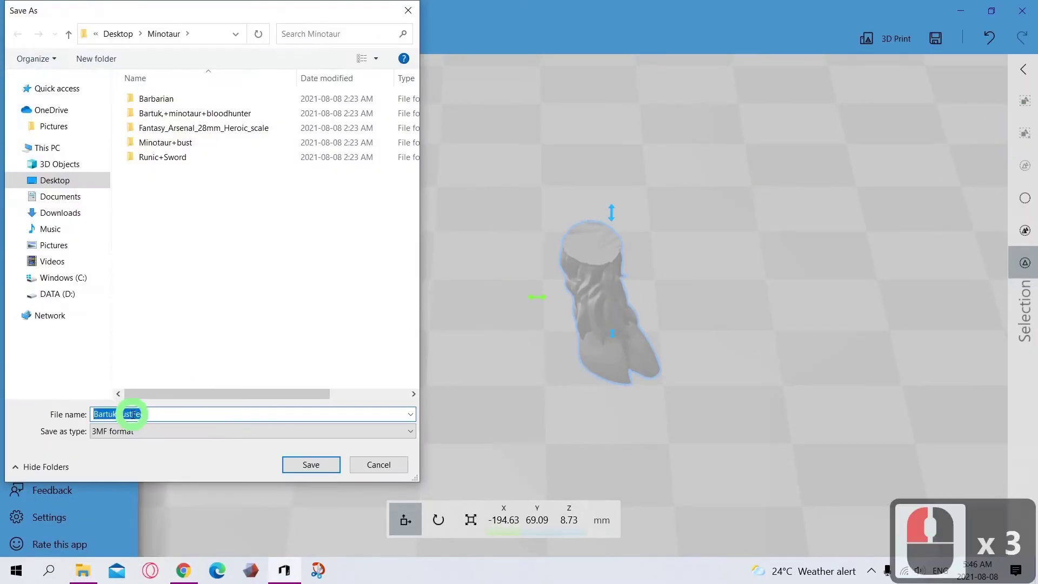
click(286, 471)
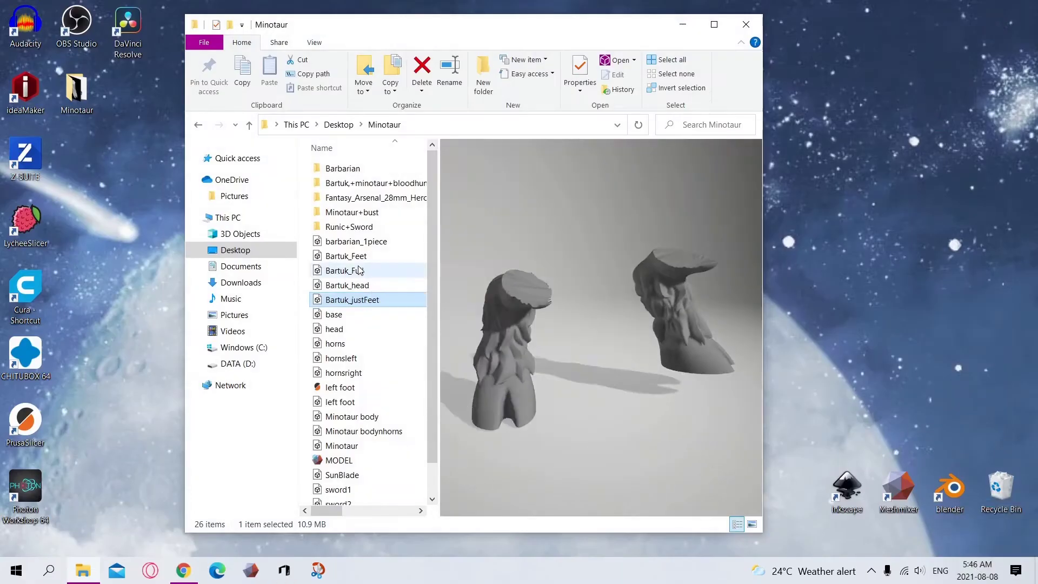
Step: Import Minotaur bodynhorns, left foot and right foot into a 3D Builder scene
click(342, 439)
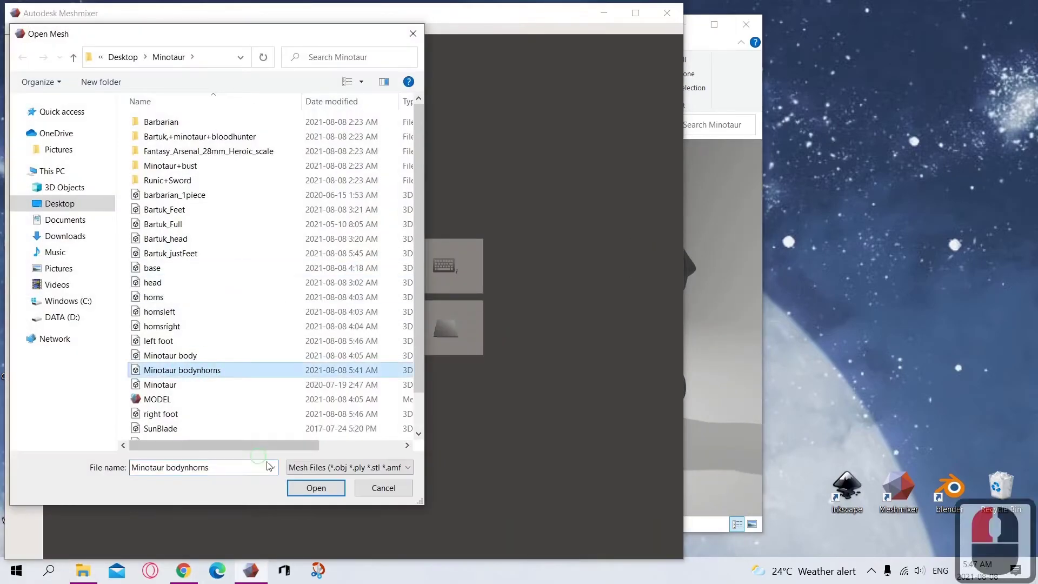
drag(340, 366, 133, 359)
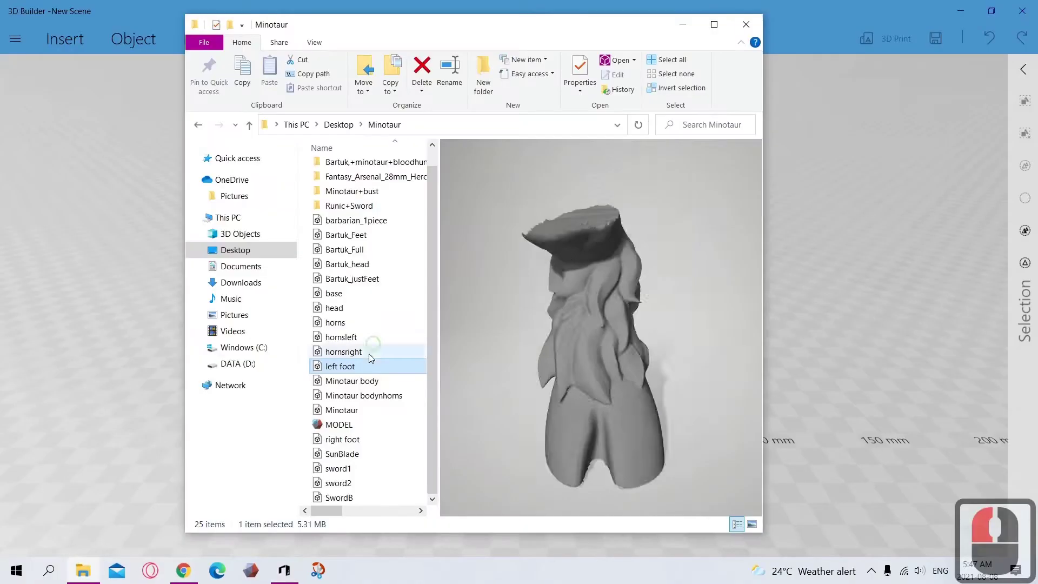
drag(363, 395, 790, 397)
click(283, 302)
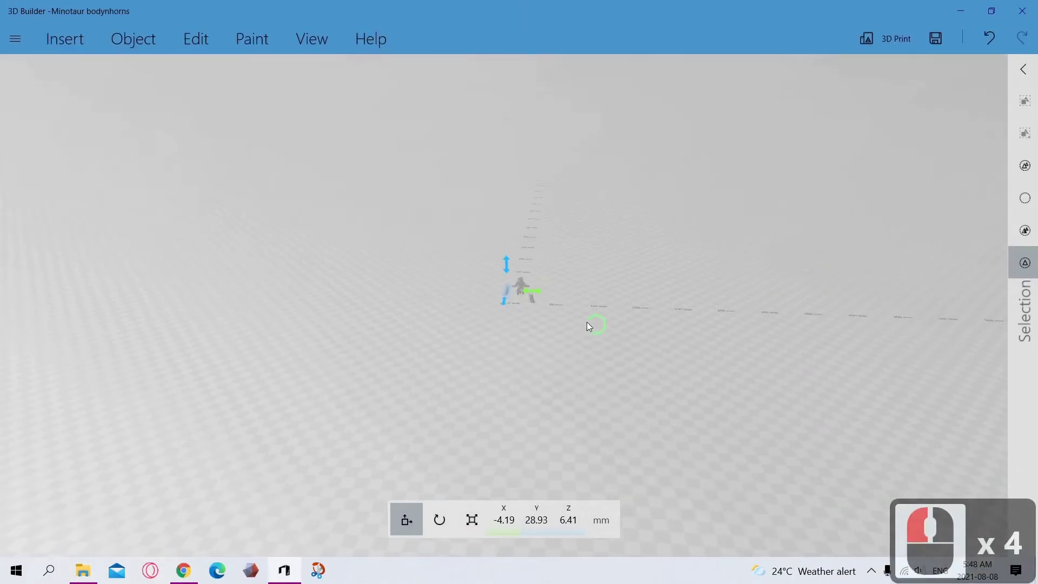
Step: Move both feet beneath the minotaur's legs and scale them together to about 11.23 × 12.03 × 8.77 mm
click(533, 98)
click(485, 318)
click(523, 332)
drag(605, 453, 472, 281)
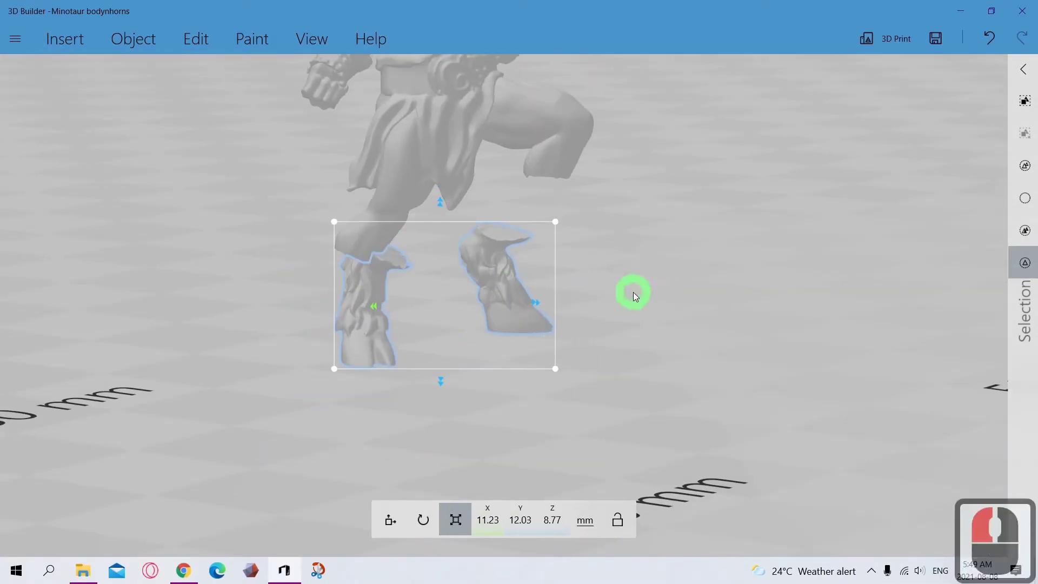
Step: Fit the hoofed foot under the raised leg and rotate it to about -8.15° roll
drag(633, 291, 414, 412)
click(537, 348)
scroll(738, 323, up, 2)
drag(739, 323, 611, 306)
click(422, 520)
drag(490, 190, 506, 191)
drag(506, 191, 600, 319)
scroll(626, 375, up, 5)
drag(625, 375, 574, 356)
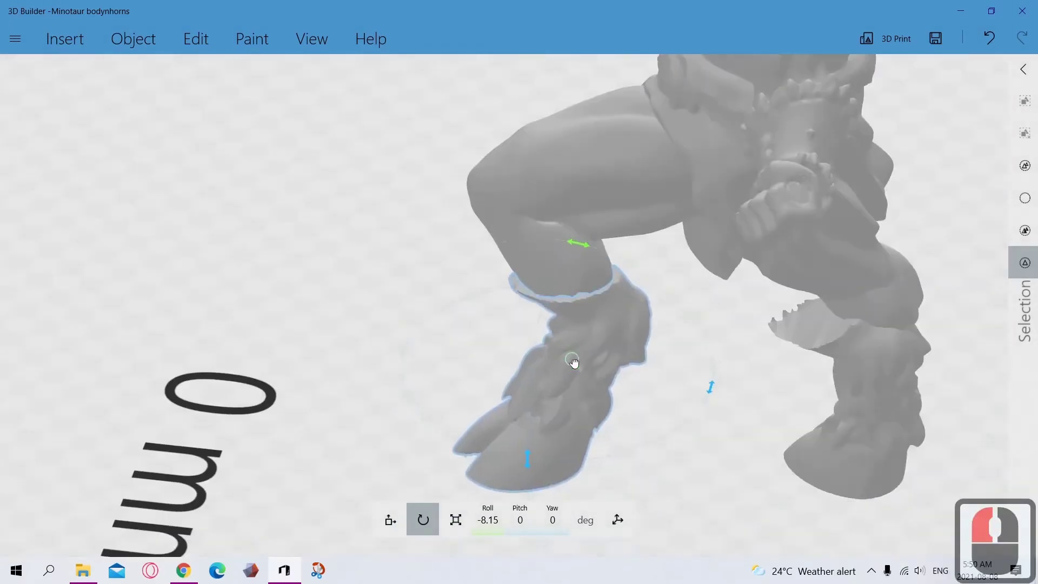
Step: Adjust how the hoofed feet fit against the minotaur's raised and standing legs
scroll(608, 378, down, 9)
drag(506, 285, 455, 286)
drag(98, 372, 55, 373)
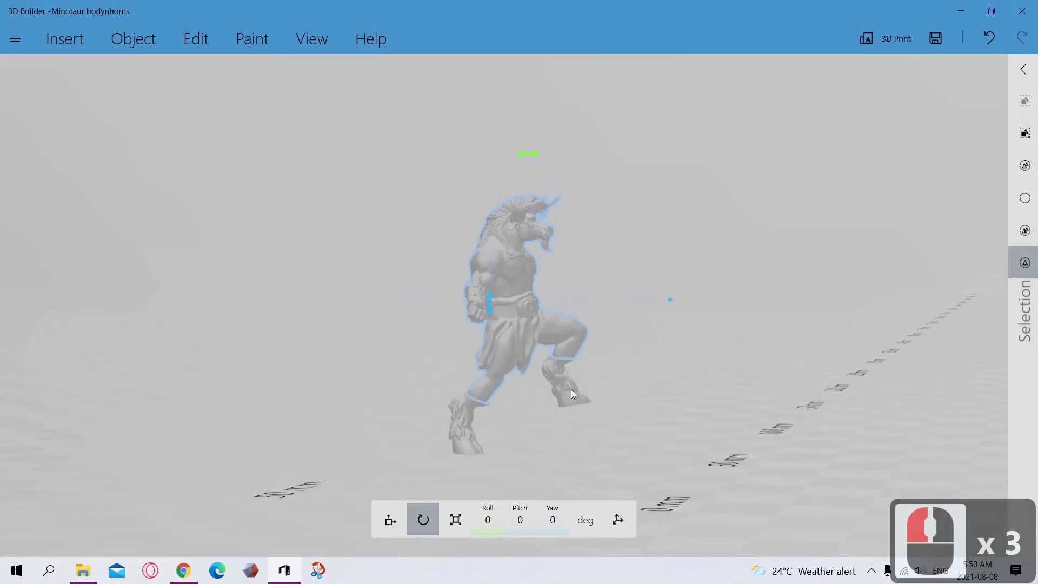
click(471, 381)
scroll(460, 386, up, 8)
drag(445, 399, 536, 300)
scroll(535, 300, down, 7)
drag(649, 342, 658, 388)
click(658, 388)
scroll(650, 351, down, 3)
scroll(519, 303, up, 9)
Step: Examine the joints between the minotaur's legs and hoofed feet from several sides
click(71, 41)
drag(548, 292, 470, 325)
scroll(471, 325, down, 4)
drag(503, 373, 433, 368)
scroll(397, 281, up, 4)
drag(396, 281, 297, 464)
scroll(584, 404, up, 4)
scroll(297, 463, down, 5)
drag(487, 389, 642, 355)
Step: Import the sword1 and sword2 files into the scene with the minotaur
click(83, 570)
click(338, 468)
ctrl+click(339, 482)
drag(338, 482, 848, 378)
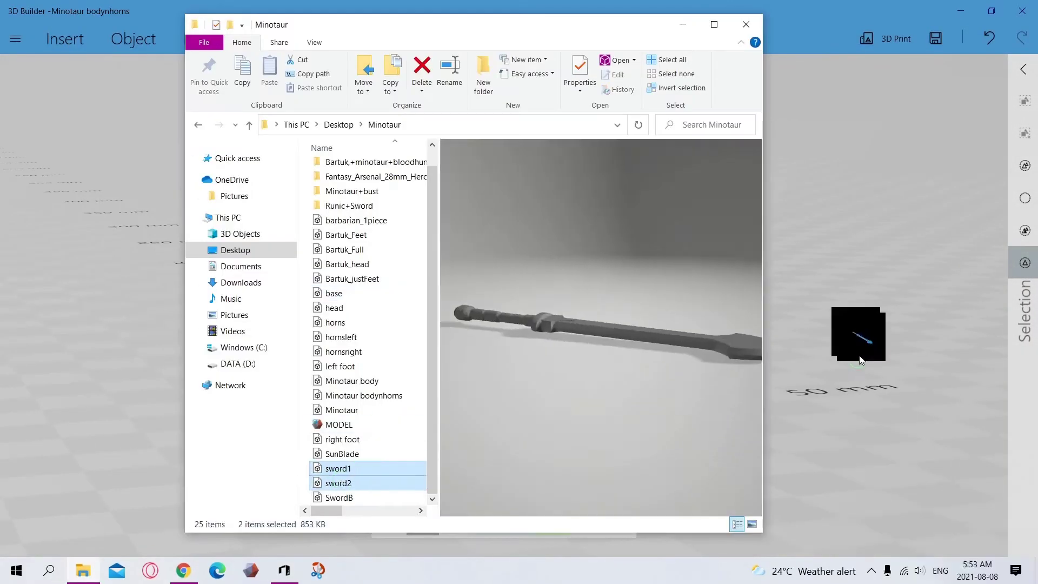
click(508, 303)
drag(509, 303, 105, 179)
drag(730, 275, 167, 184)
Step: Set the selected sword's roll to 90° and move it beside the minotaur
scroll(465, 259, up, 4)
click(488, 520)
text(90)
key(Return)
drag(519, 303, 560, 402)
scroll(462, 205, down, 3)
click(461, 206)
key(ctrl+z)
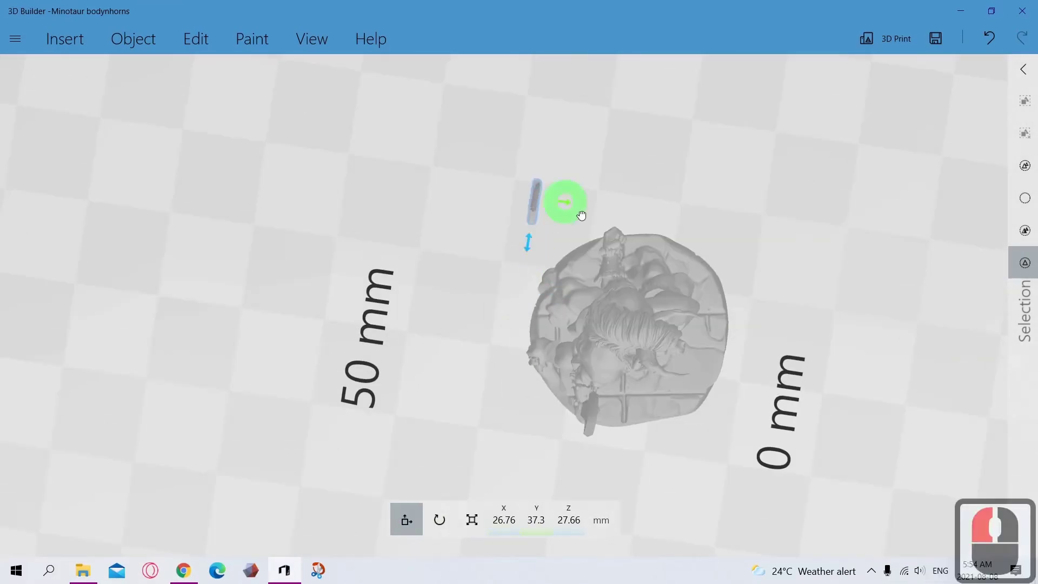
Step: Move the second upright sword over to the minotaur's empty fist and fit its grip into the hand
drag(568, 206, 649, 216)
drag(757, 216, 688, 406)
scroll(688, 405, up, 3)
drag(614, 225, 615, 178)
scroll(557, 257, down, 4)
click(429, 270)
drag(519, 195, 519, 160)
drag(676, 260, 705, 292)
click(465, 524)
scroll(535, 295, down, 4)
click(535, 295)
drag(535, 294, 411, 346)
scroll(150, 336, up, 5)
Step: Tilt the selected sword in the minotaur's hand to about -123.46° roll and 11.8° pitch
click(422, 519)
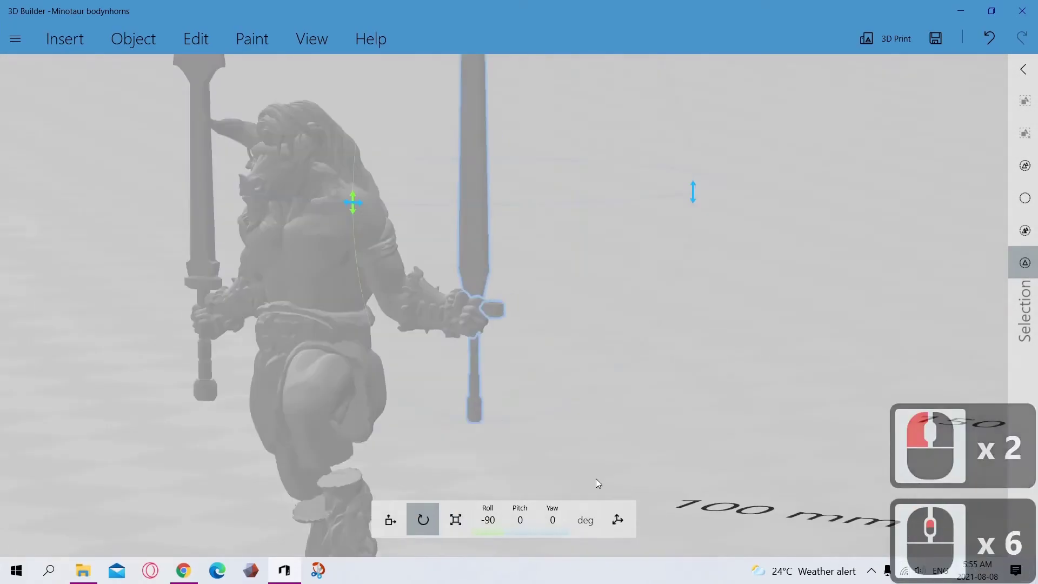
drag(717, 260, 703, 302)
drag(703, 303, 548, 437)
scroll(548, 437, up, 5)
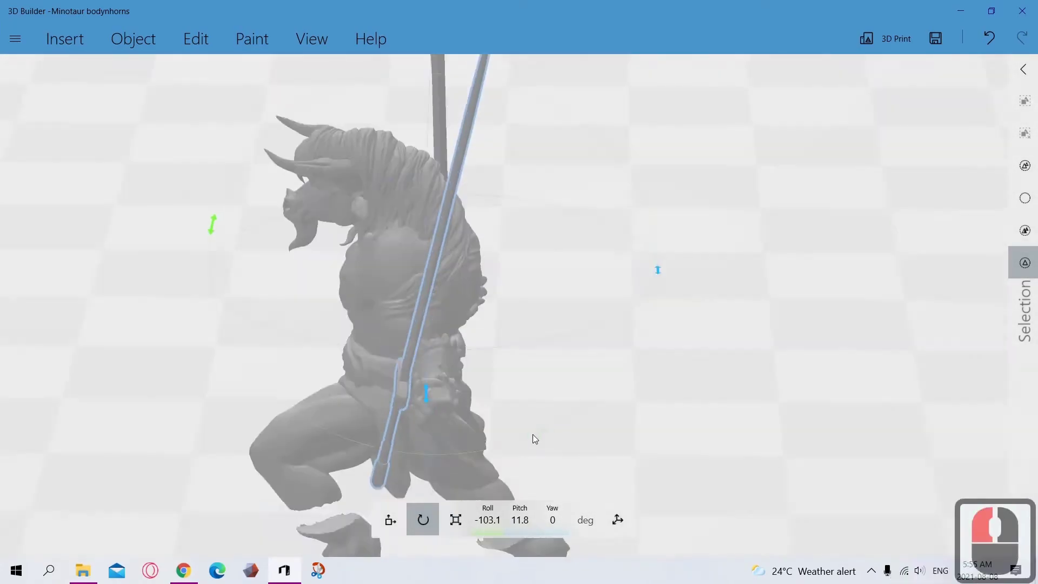
scroll(633, 334, up, 6)
drag(461, 387, 927, 412)
scroll(519, 195, down, 2)
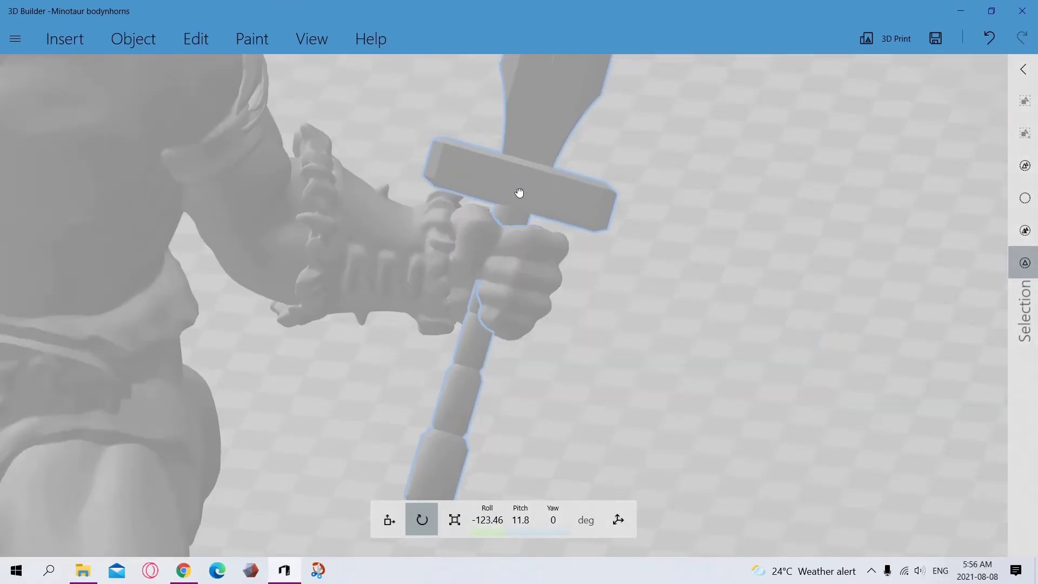
Step: Angle the heavy sword outward and place it in the other fist at about X 1.02, Y 31.93, Z 27.51 mm
scroll(519, 195, down, 6)
drag(519, 194, 311, 389)
click(368, 270)
scroll(368, 270, up, 3)
drag(699, 302, 451, 254)
click(390, 520)
scroll(452, 315, up, 4)
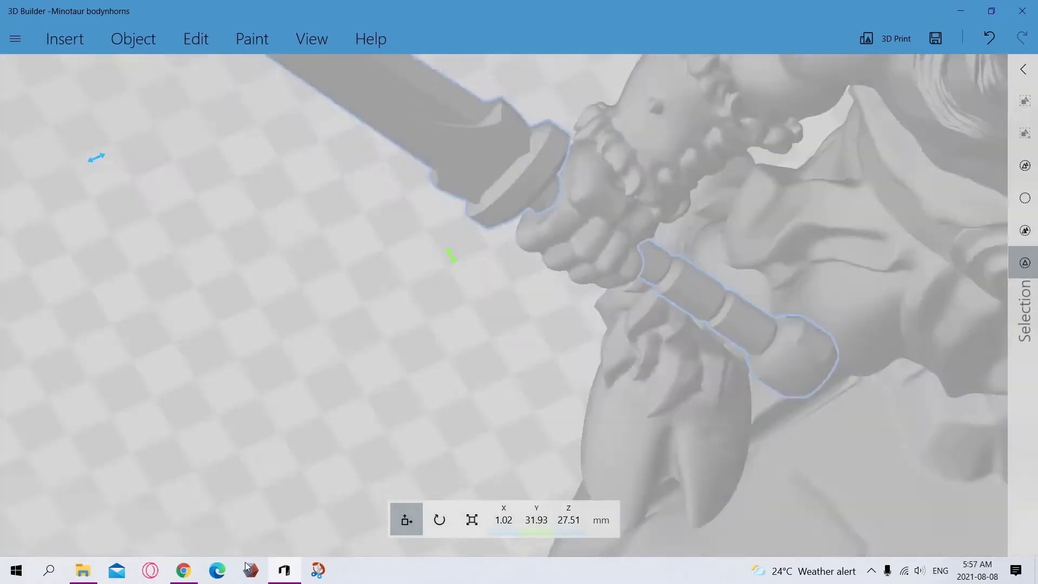
Step: Fine-tune the heavy sword's rotation in its fist and select both swords
scroll(451, 255, down, 6)
click(423, 519)
drag(649, 216, 650, 221)
scroll(651, 221, up, 4)
right_drag(651, 221, 665, 343)
scroll(407, 222, down, 14)
drag(665, 343, 455, 270)
click(733, 247)
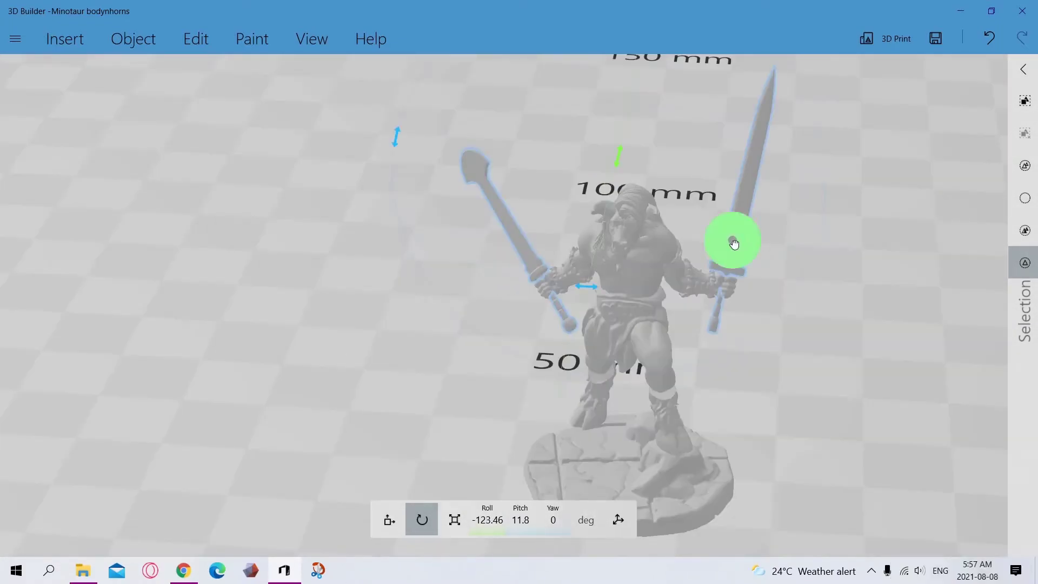
Step: Reorient the crossguard sword and fit its grip into the fist on the raised-leg side
drag(733, 247, 487, 189)
scroll(595, 373, up, 4)
right_drag(472, 402, 155, 420)
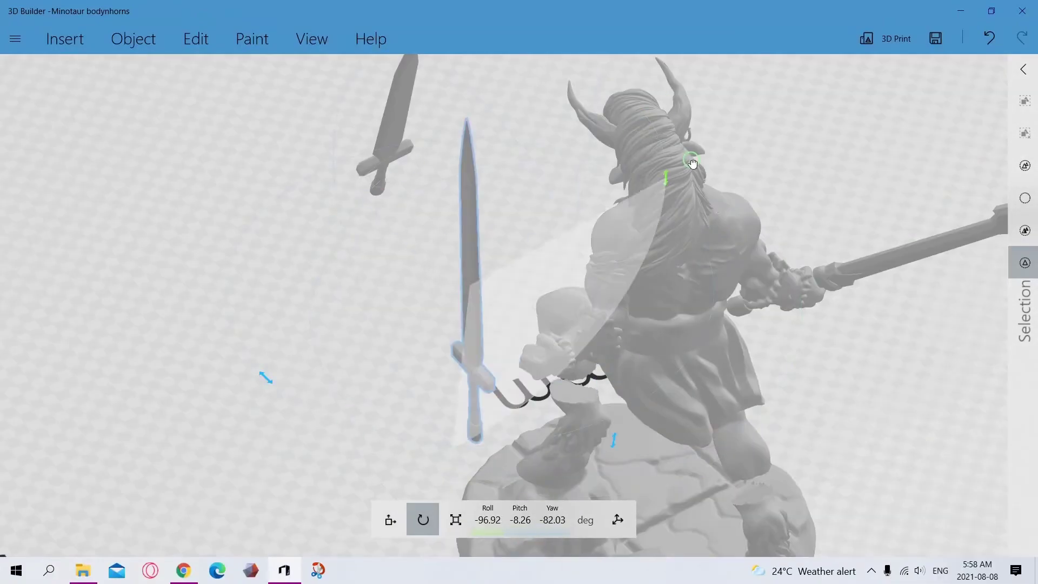
drag(693, 163, 259, 301)
scroll(584, 468, up, 4)
click(390, 520)
scroll(329, 334, up, 3)
right_drag(329, 334, 505, 271)
scroll(401, 403, down, 5)
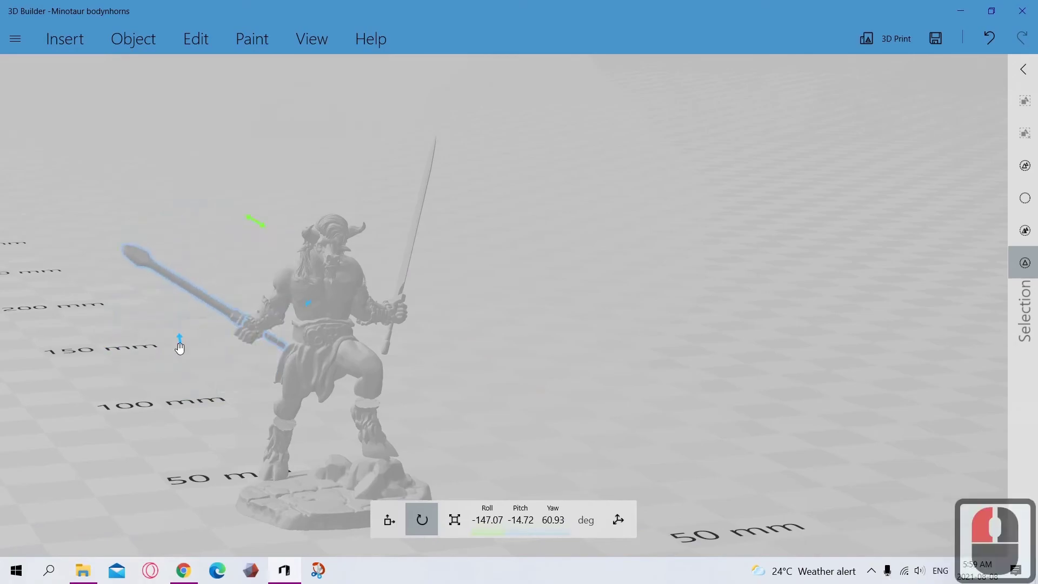
Step: Rotate the heavy sword in its fist to about 16.52° pitch
drag(173, 339, 180, 178)
scroll(181, 178, up, 4)
scroll(401, 430, up, 4)
scroll(290, 234, up, 2)
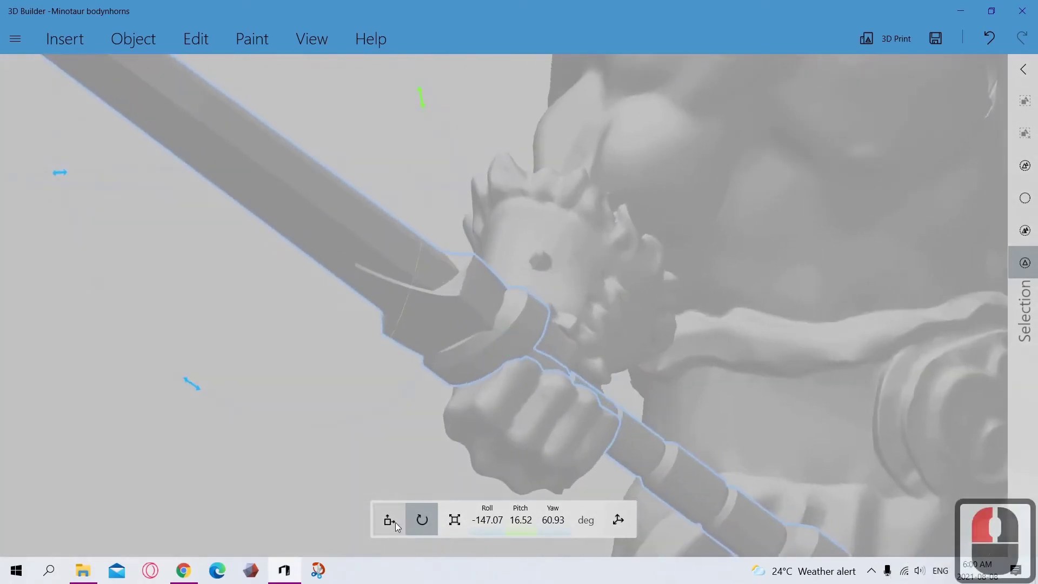
Step: Shift the heavy sword to about X 0.99, Y 31.58, Z 27.26 mm and select all objects
click(403, 522)
scroll(502, 430, down, 13)
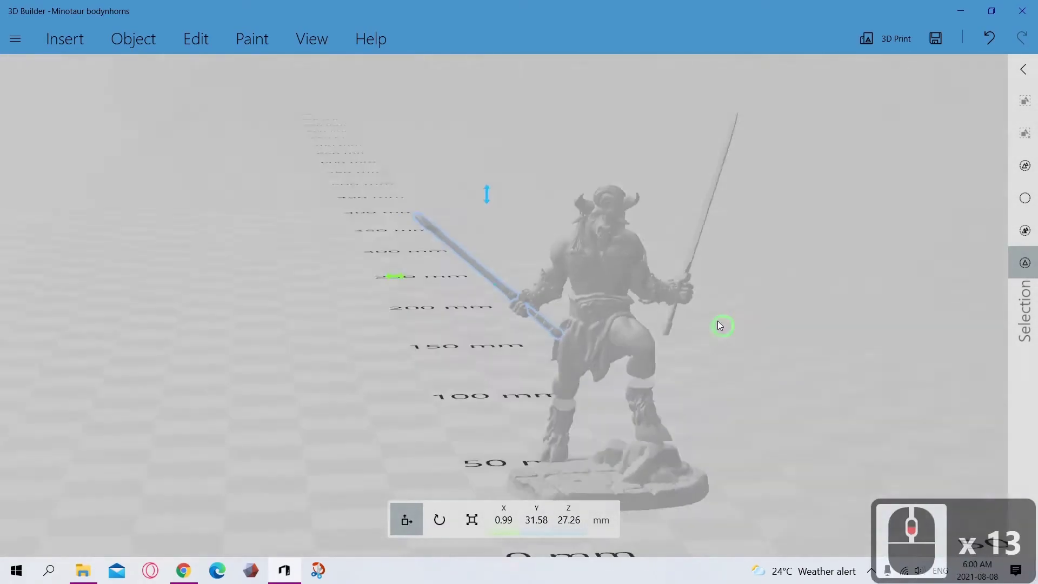
scroll(741, 333, up, 3)
click(1026, 168)
Step: Switch to Chrome and browse Thingiverse for minotaur models, including related designs such as the Big Ork Warboss
click(196, 528)
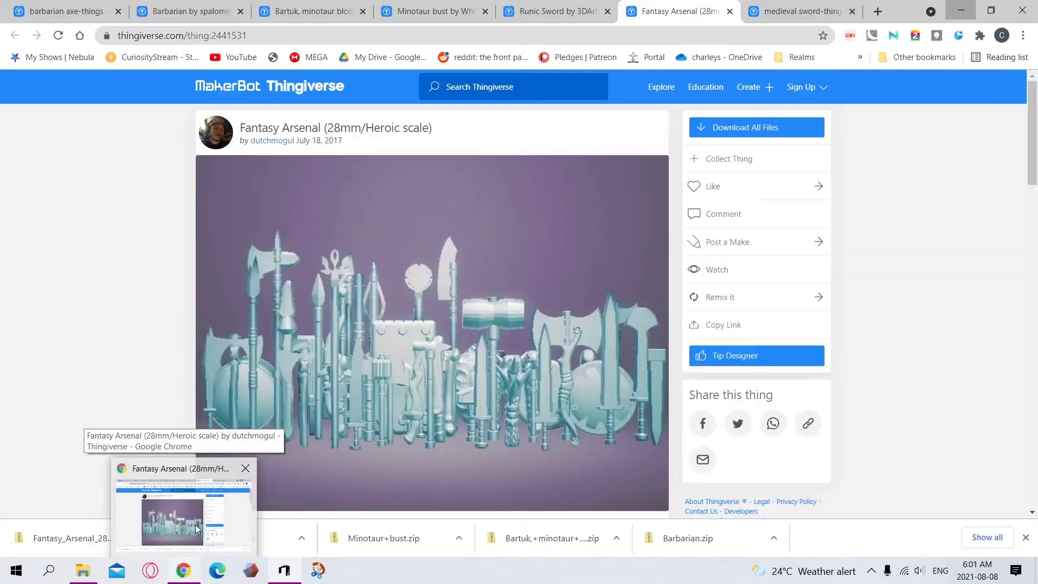
click(377, 101)
scroll(482, 262, down, 15)
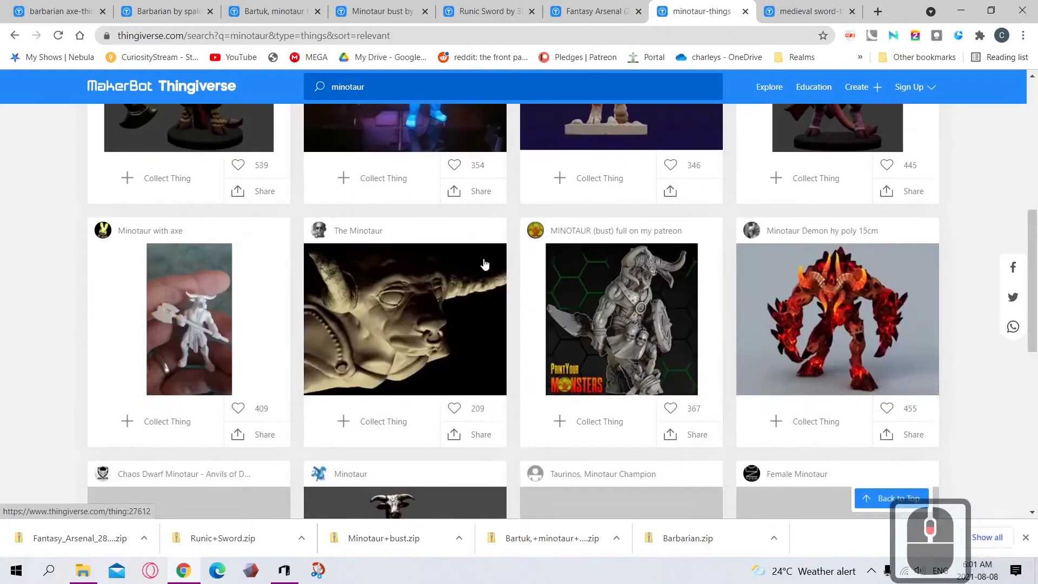
double_click(429, 92)
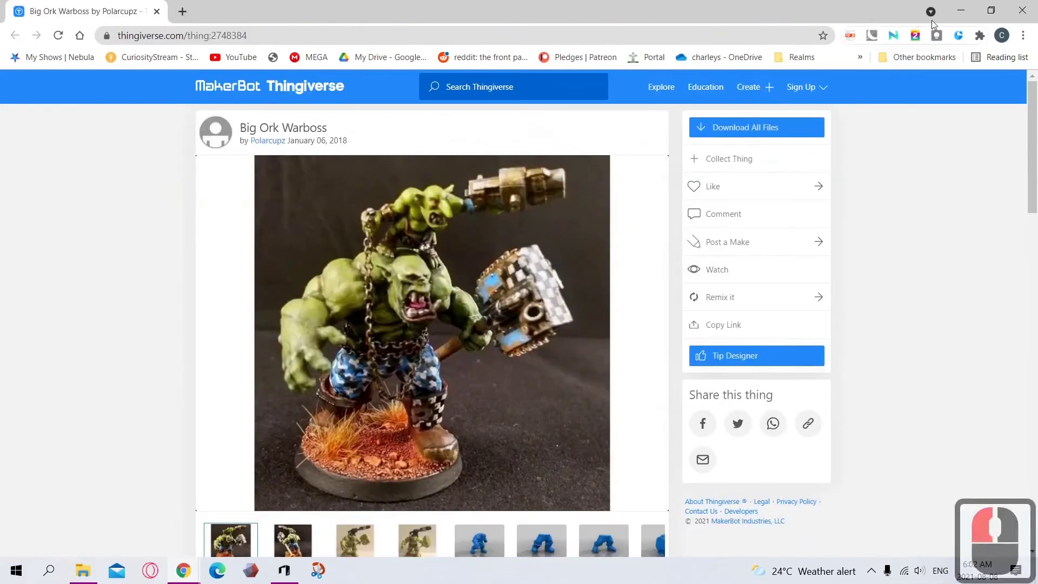
click(15, 37)
click(16, 36)
click(15, 36)
key(alt+Left)
key(alt+Left)
key(alt+Left)
Step: Go through further pages of minotaur results and inspect the Deerman model
scroll(575, 335, down, 10)
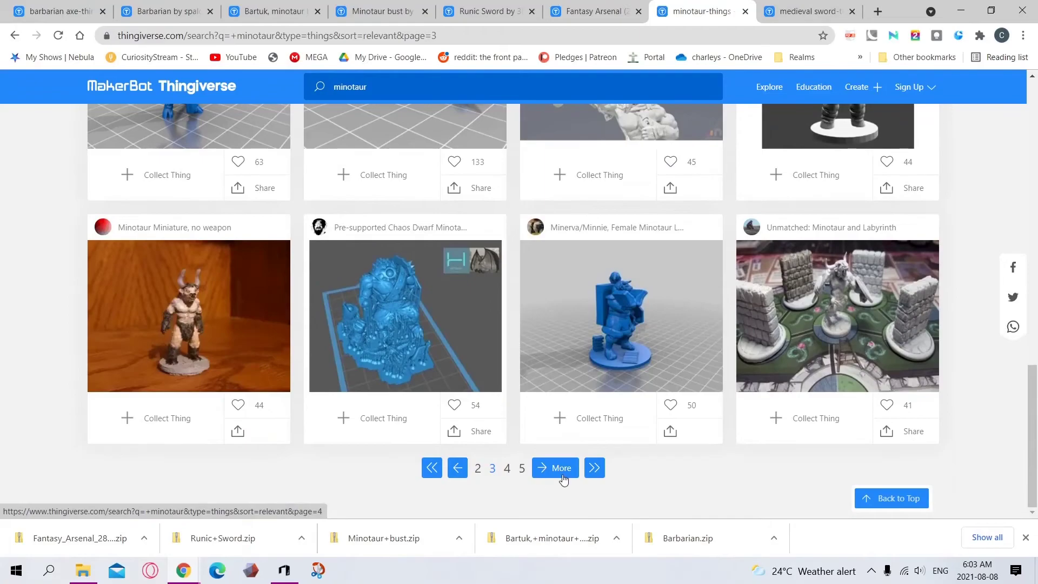
click(552, 466)
click(852, 399)
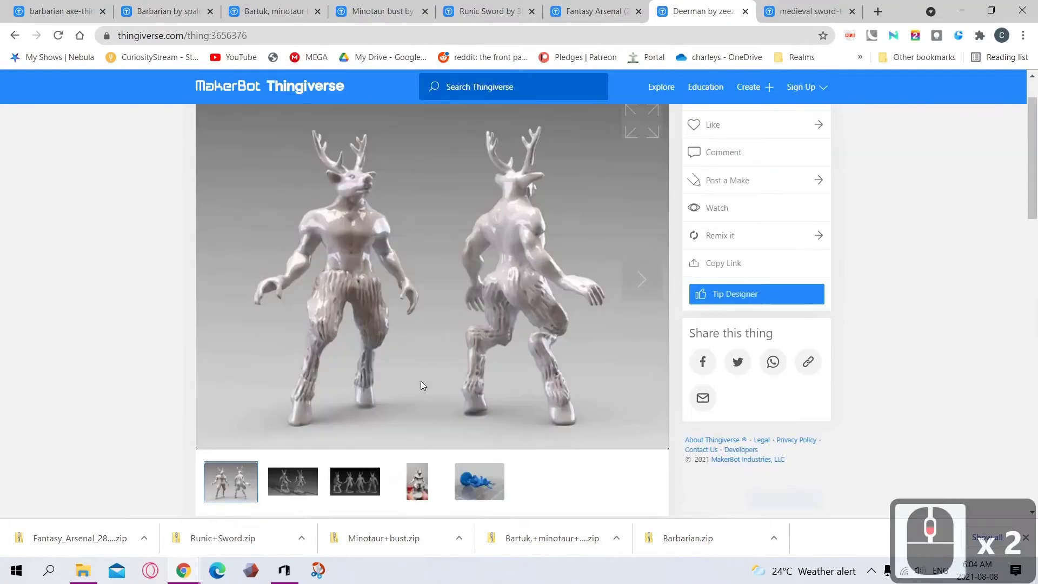
key(alt+Left)
click(551, 466)
Step: Search Thingiverse for barbarian models, browse the results and open the Lion Tabaxi Barbarian page
double_click(399, 87)
text(barbarian)
key(Return)
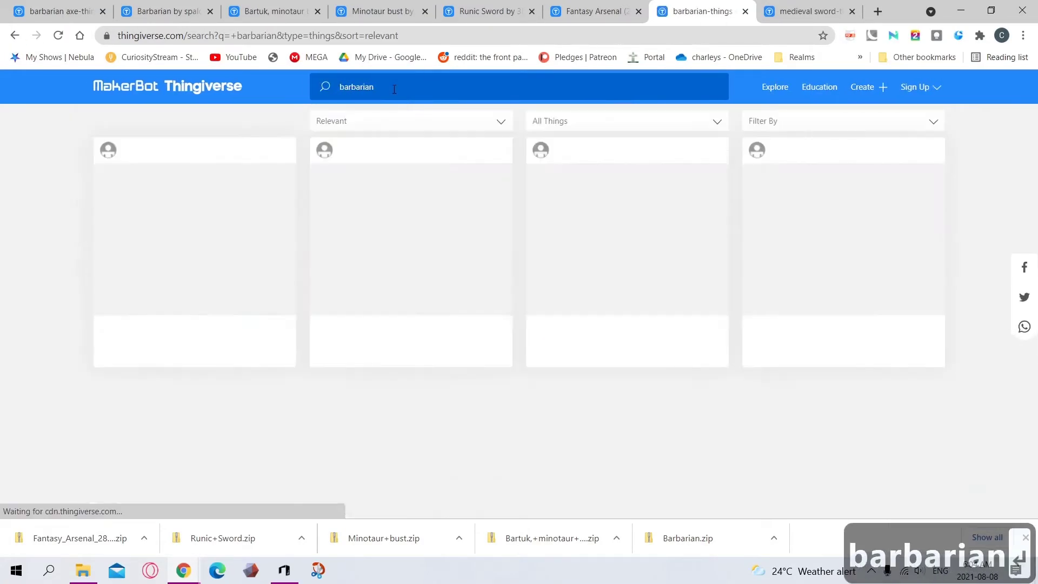
scroll(539, 122, down, 7)
click(556, 485)
scroll(541, 325, down, 5)
right_click(395, 319)
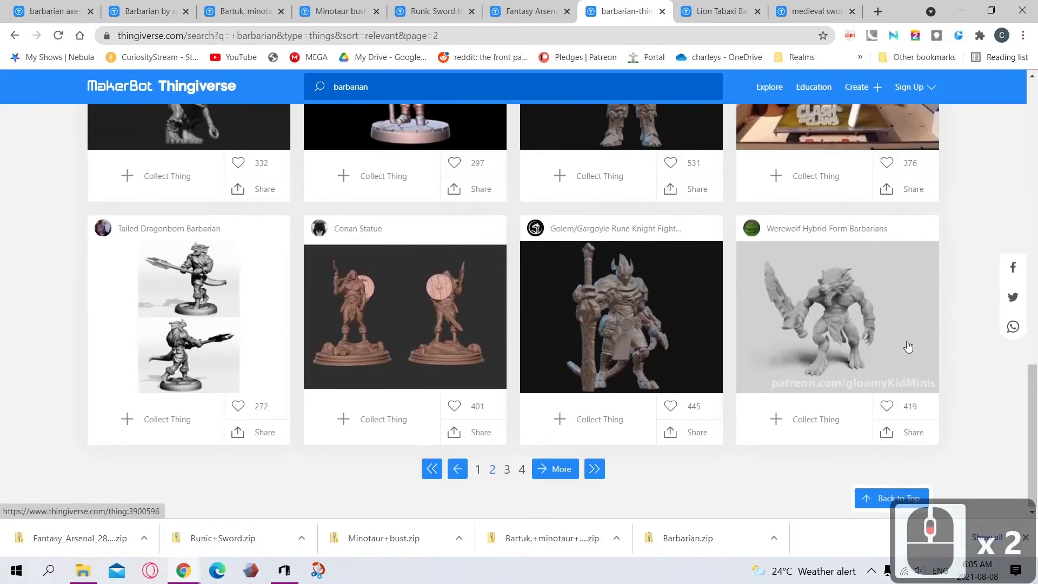
click(441, 40)
key(ctrl+Tab)
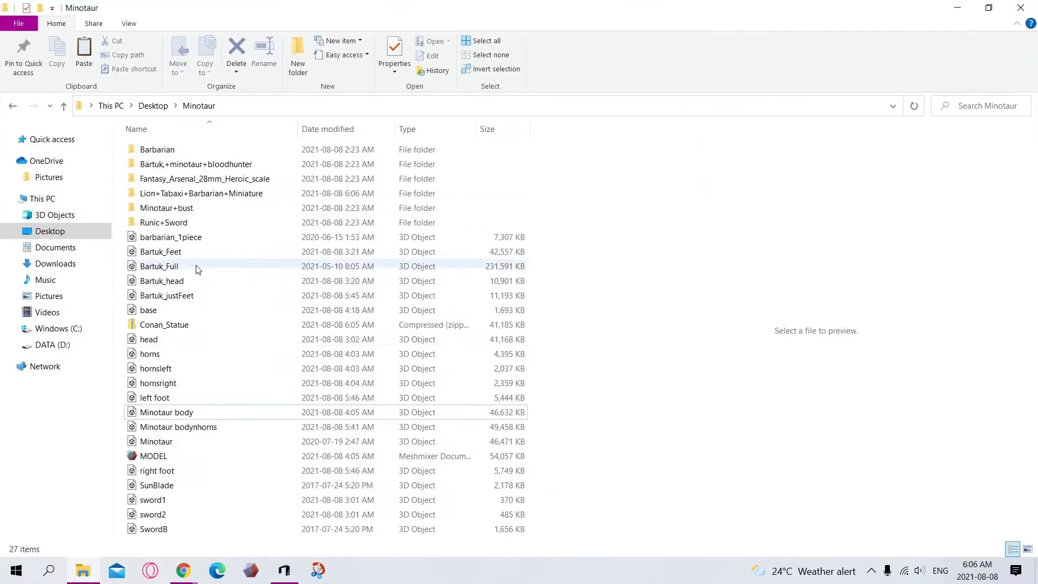
Step: Save the assembled minotaur with swords as Minotaur all in 3MF format in the Minotaur folder
click(187, 529)
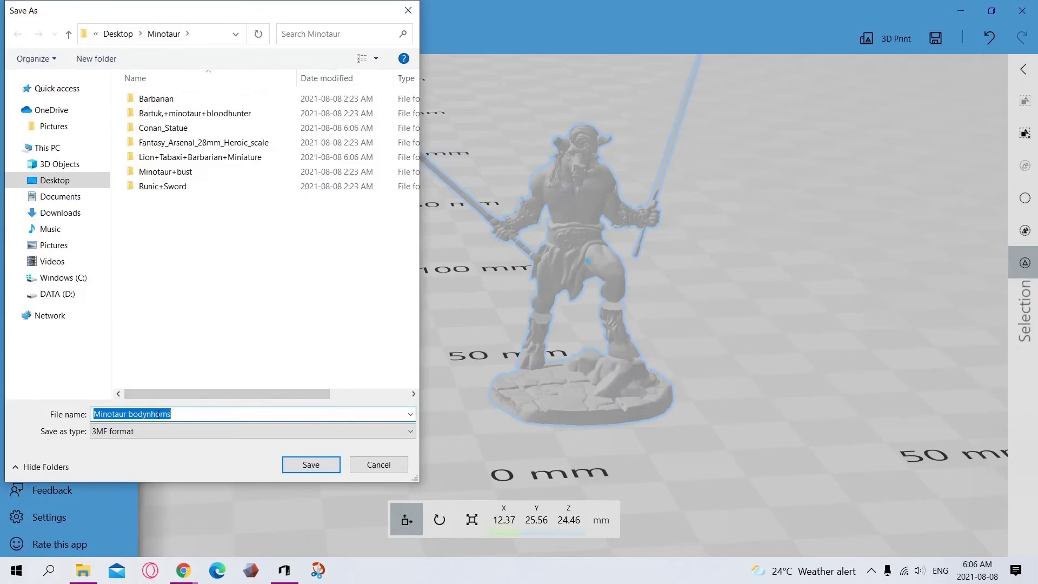
key(Return)
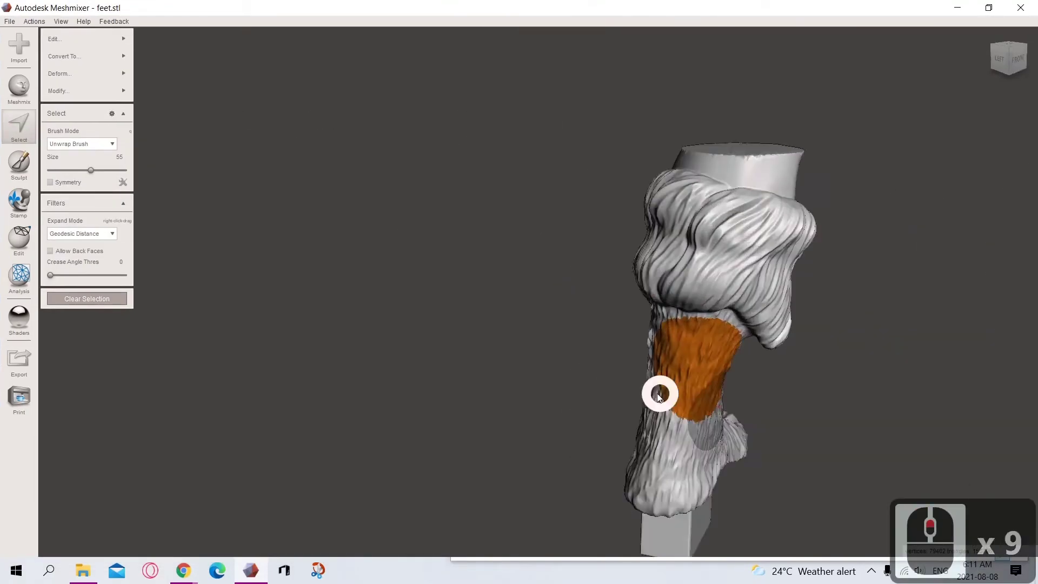
Step: In Meshmixer, reduce feet.stl to its two fur cuffs by deleting the lower legs and the smooth leg stumps
right_drag(658, 394, 494, 370)
right_drag(472, 496, 219, 193)
key(Delete)
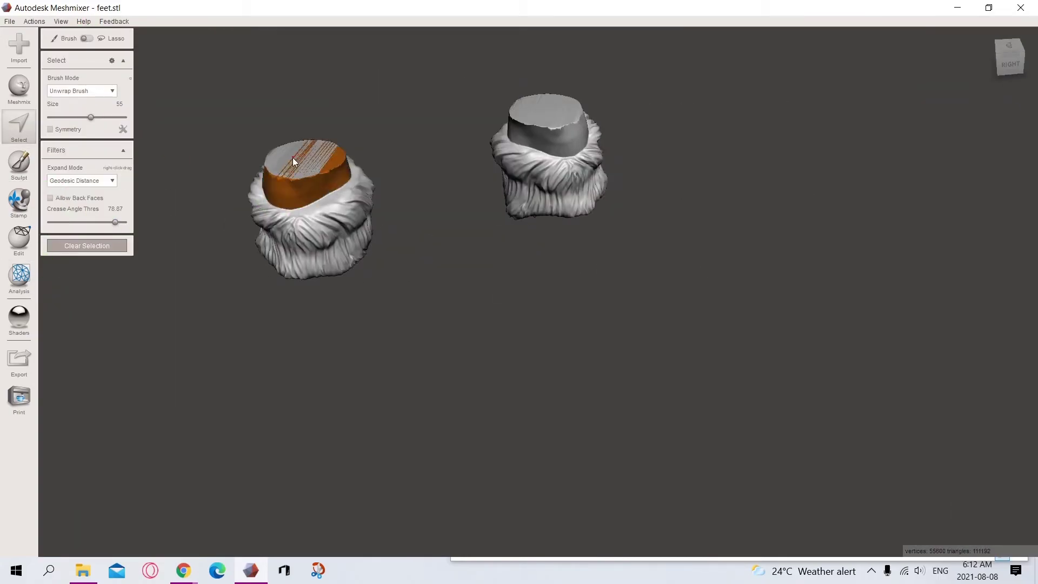
key(Delete)
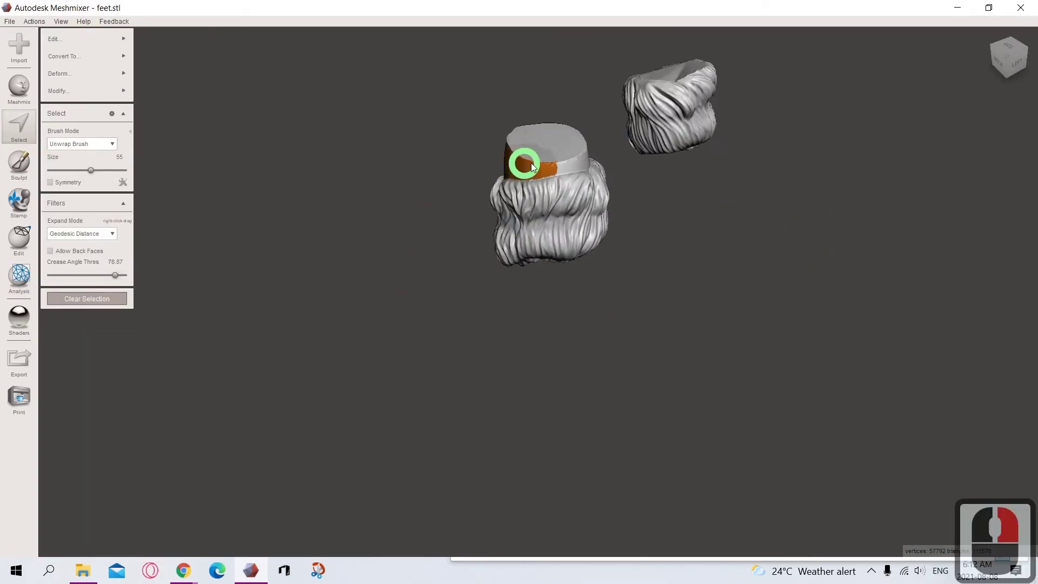
click(18, 238)
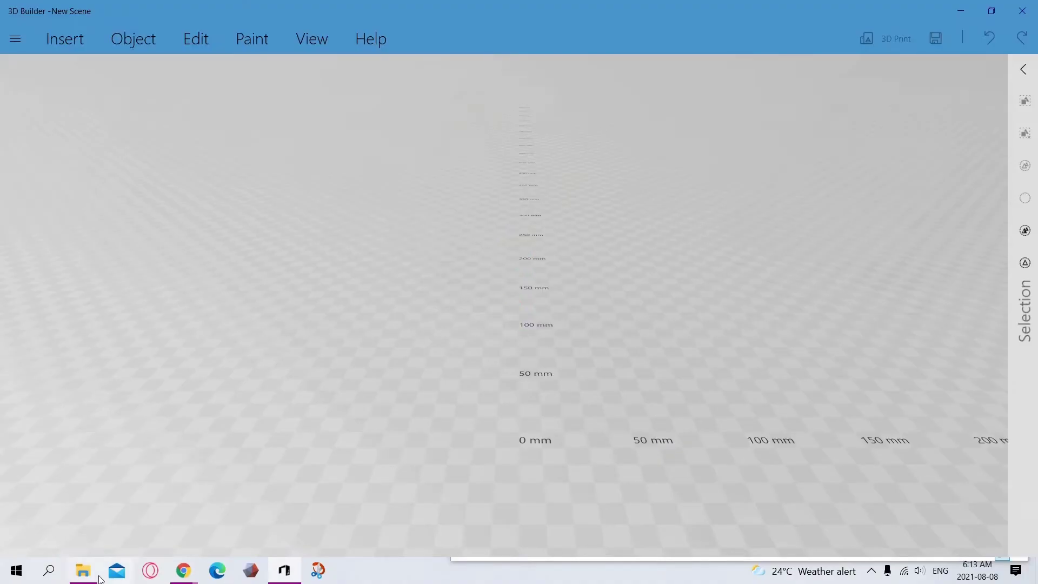
Step: Load the Minotaur all and feetcuffs models into 3D Builder and repair the imported objects
click(87, 571)
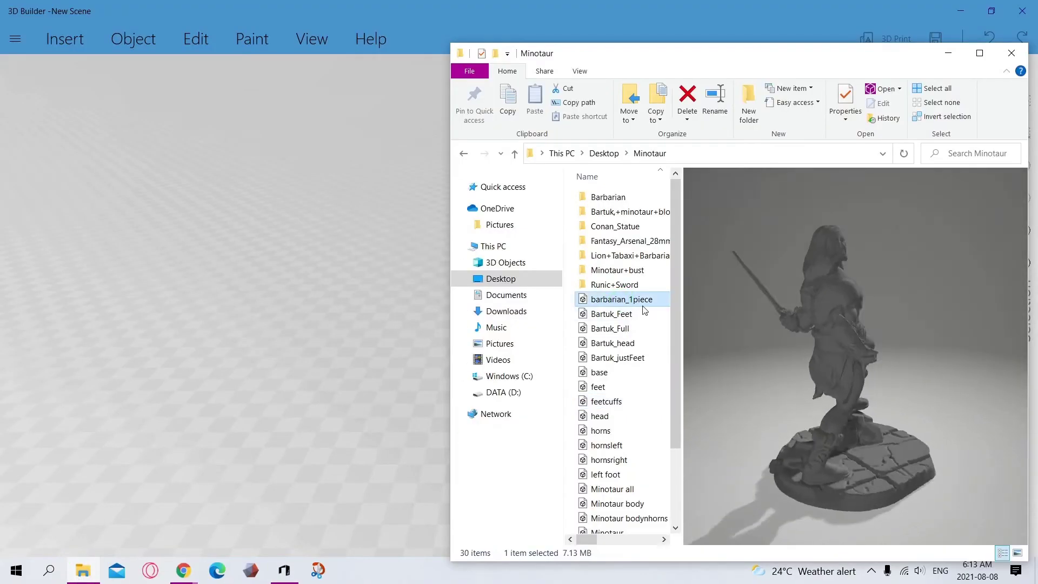
click(612, 395)
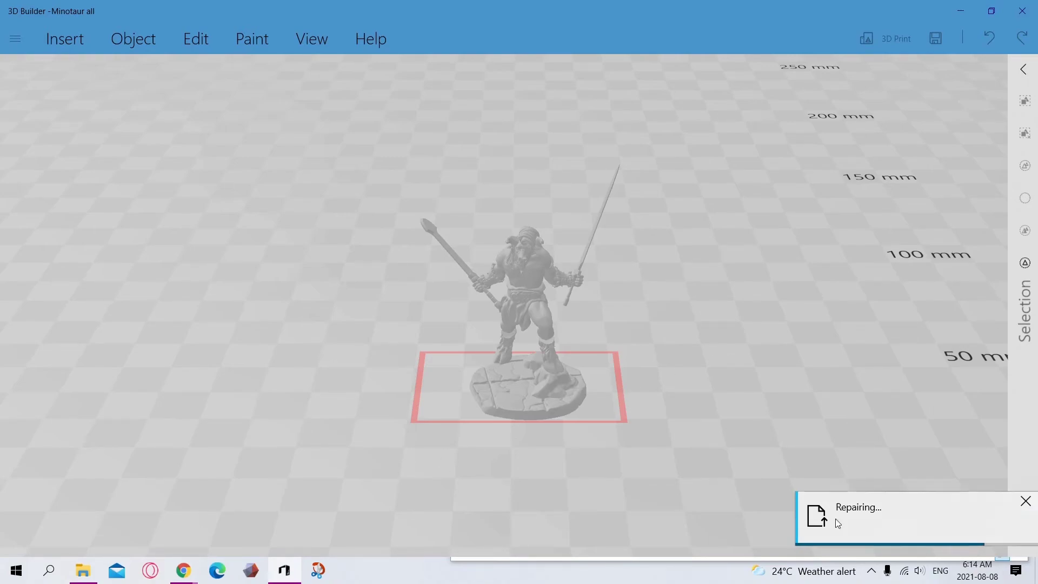
click(879, 500)
click(529, 361)
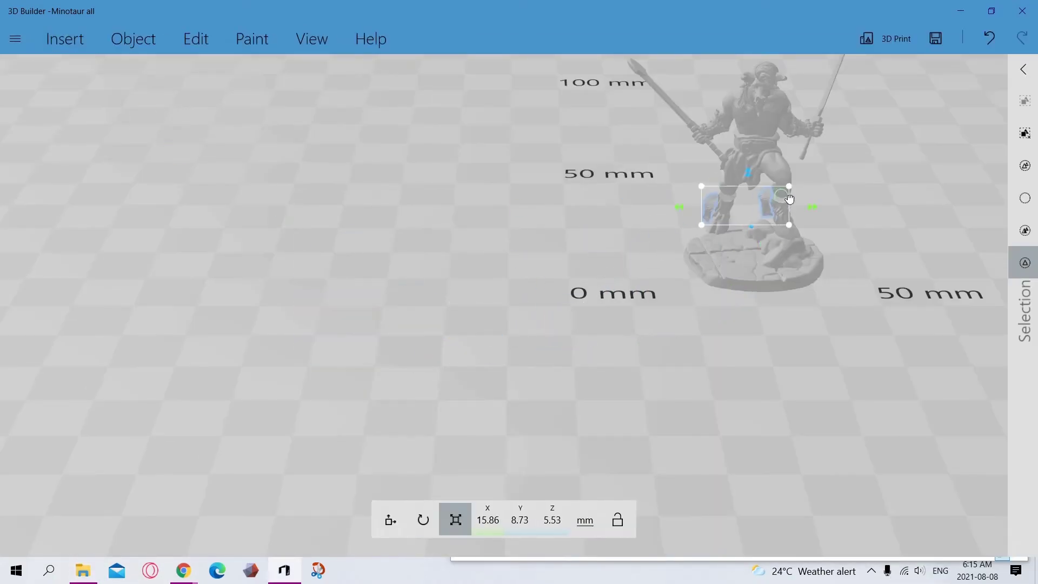
Step: Bring the fur cuffs to the minotaur's legs and select the cuff at the raised leg
double_click(778, 200)
drag(656, 267, 647, 381)
click(513, 224)
scroll(475, 290, up, 9)
click(622, 228)
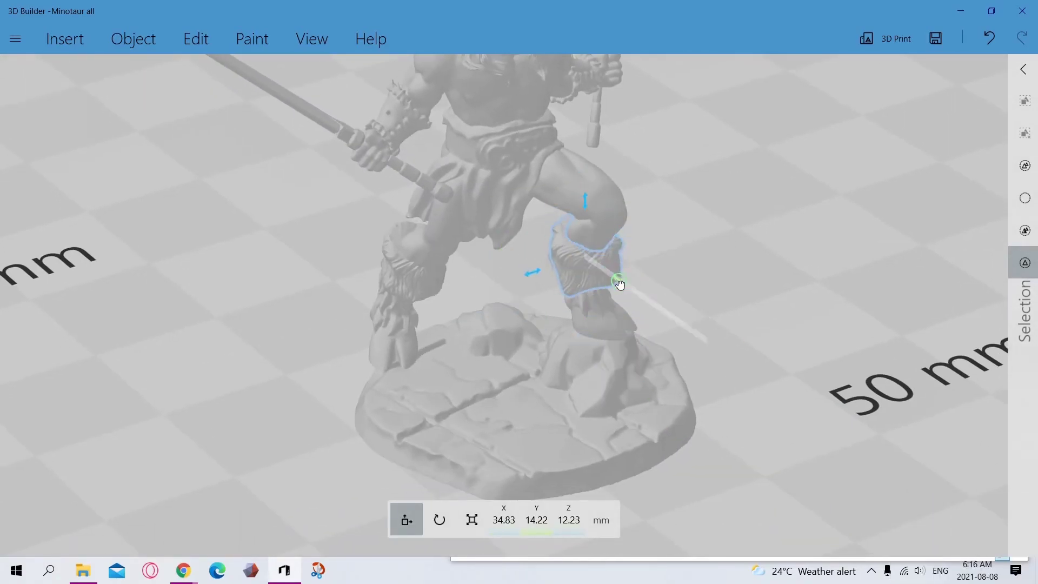
Step: Resize the raised leg's fur cuff and rotate it to follow the shin
click(472, 520)
drag(527, 145, 514, 155)
click(424, 520)
scroll(584, 308, up, 4)
drag(500, 103, 445, 99)
drag(656, 302, 531, 310)
drag(531, 311, 621, 314)
drag(621, 314, 688, 332)
Step: Reposition the fur cuff over the joint between the raised leg and the hoofed foot
click(391, 520)
drag(546, 324, 551, 303)
scroll(859, 368, down, 3)
drag(524, 275, 880, 400)
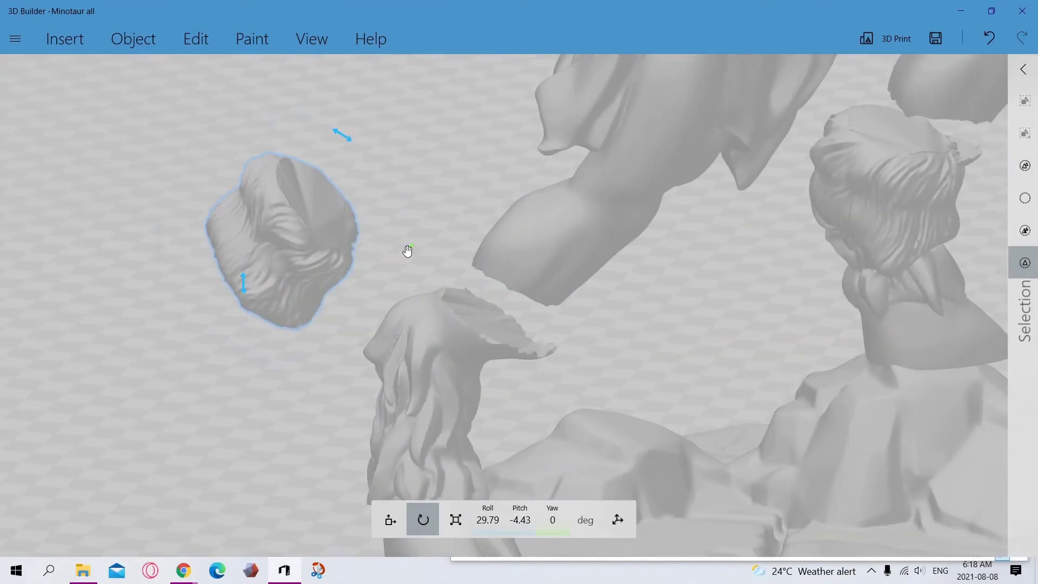
Step: Rotate the other fur cuff and fit it over the standing leg's joint with the hoofed foot
drag(345, 210, 251, 297)
drag(231, 238, 468, 290)
drag(335, 324, 501, 394)
scroll(694, 377, down, 11)
scroll(501, 394, down, 3)
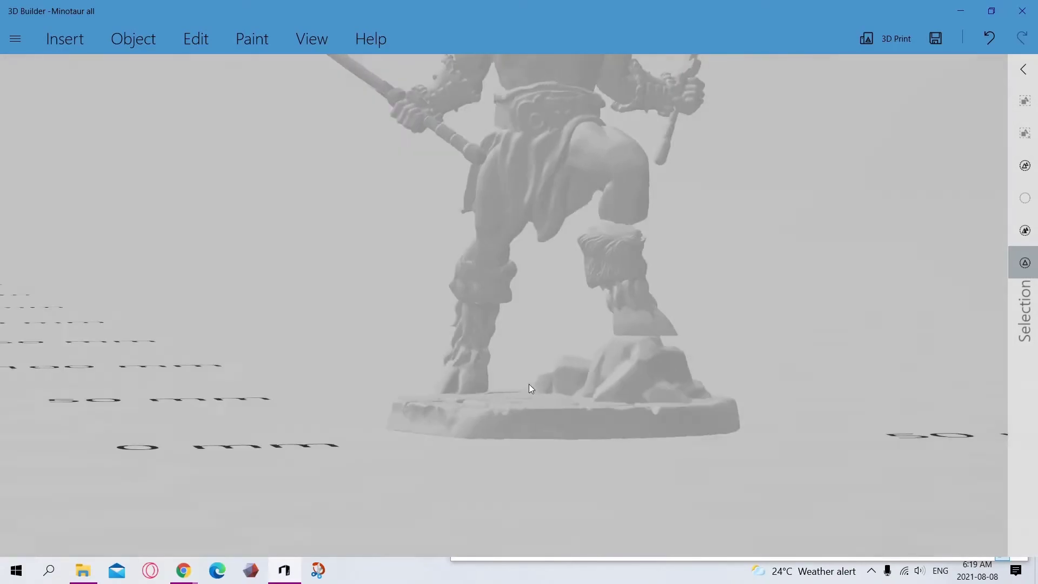
Step: Select the fur cuff below the raised knee and rotate it to match the leg's angle
click(672, 218)
drag(672, 218, 251, 316)
drag(703, 292, 346, 319)
click(390, 519)
click(423, 520)
drag(540, 179, 556, 188)
drag(724, 313, 584, 340)
drag(534, 314, 676, 325)
Step: Move the fur cuff up around the raised shin to cover the gap and refine its rotation
click(389, 520)
drag(519, 297, 391, 295)
drag(649, 374, 532, 420)
drag(286, 300, 418, 296)
drag(346, 351, 570, 325)
click(439, 519)
drag(649, 346, 330, 361)
Step: Select all parts of the minotaur, including its base and swords, and group them into one object
scroll(330, 361, down, 6)
click(844, 305)
drag(845, 304, 649, 325)
click(1025, 165)
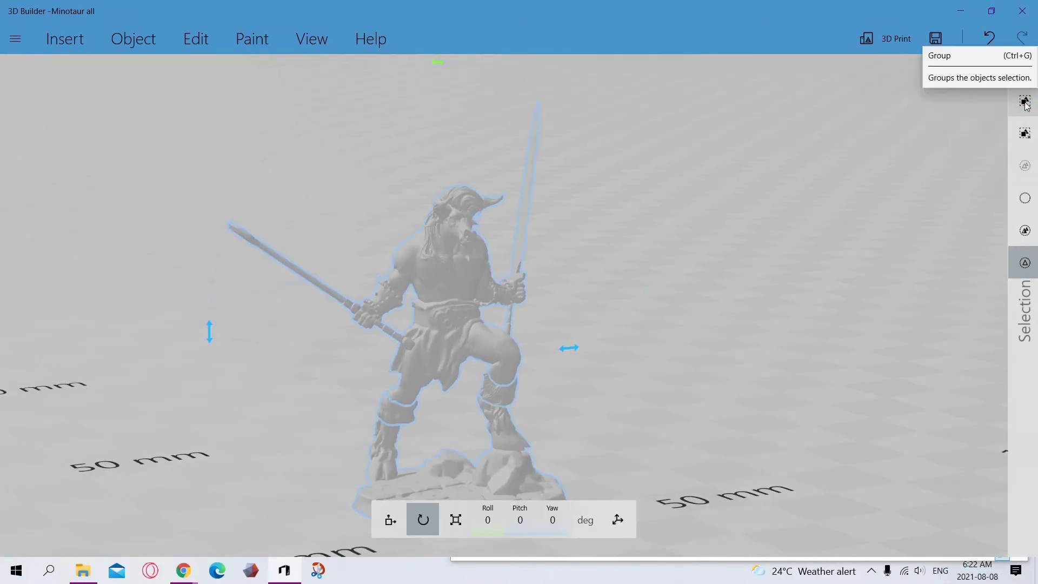
click(1025, 101)
Step: Try to save the grouped minotaur as a new file with FINISHED in its name
click(15, 39)
click(47, 155)
drag(124, 412, 228, 410)
text(FINISHED)
click(308, 464)
Step: Open liontabaxibarbarian.stl from the Lion Tabaxi Barbarian folder in Meshmixer
click(83, 571)
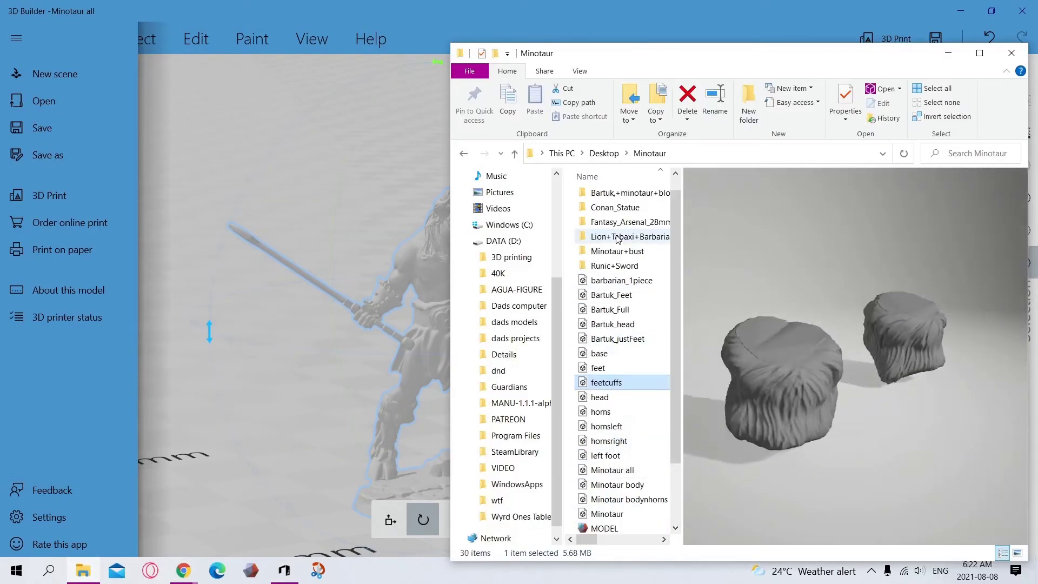
double_click(626, 104)
click(626, 197)
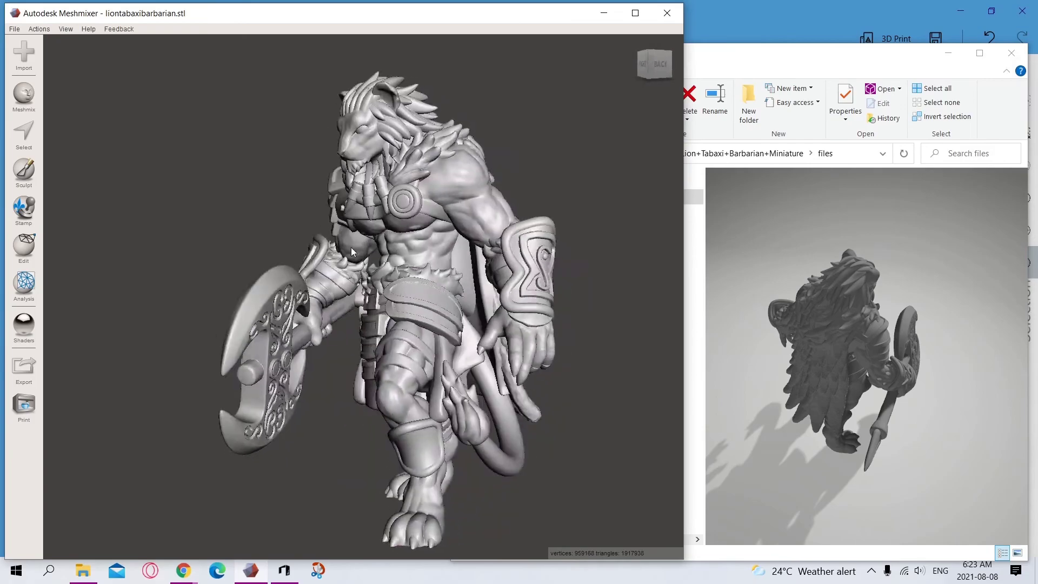
Step: Select the lion barbarian's tail, invert the selection and delete everything except the tail
click(24, 132)
scroll(550, 445, up, 5)
scroll(550, 445, down, 5)
drag(414, 519, 404, 446)
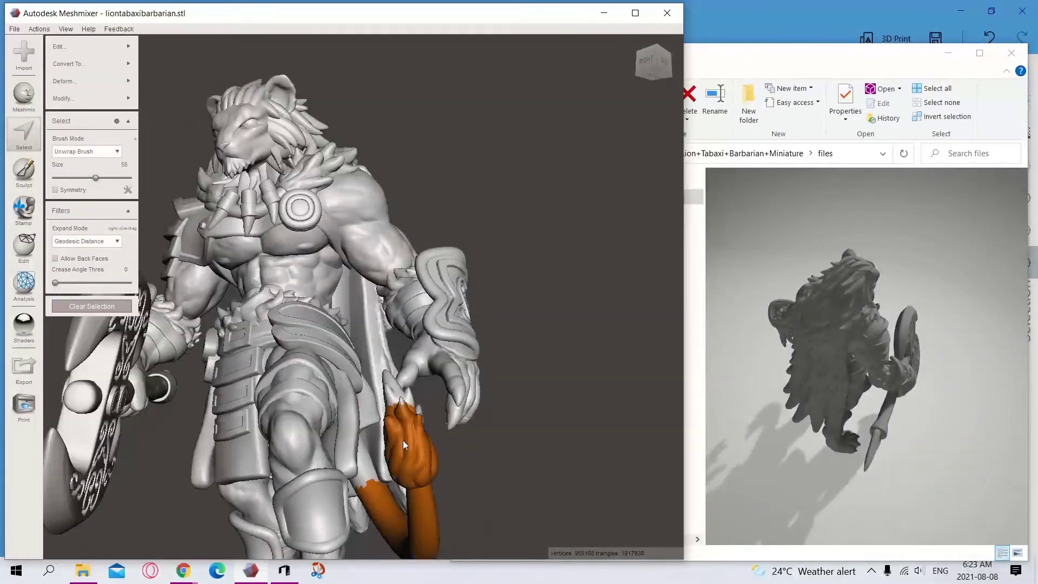
right_drag(404, 446, 277, 541)
click(64, 99)
click(195, 190)
key(Delete)
Step: Auto-repair the isolated tail's open end with the Inspector and export the mesh as tail
click(24, 286)
click(110, 127)
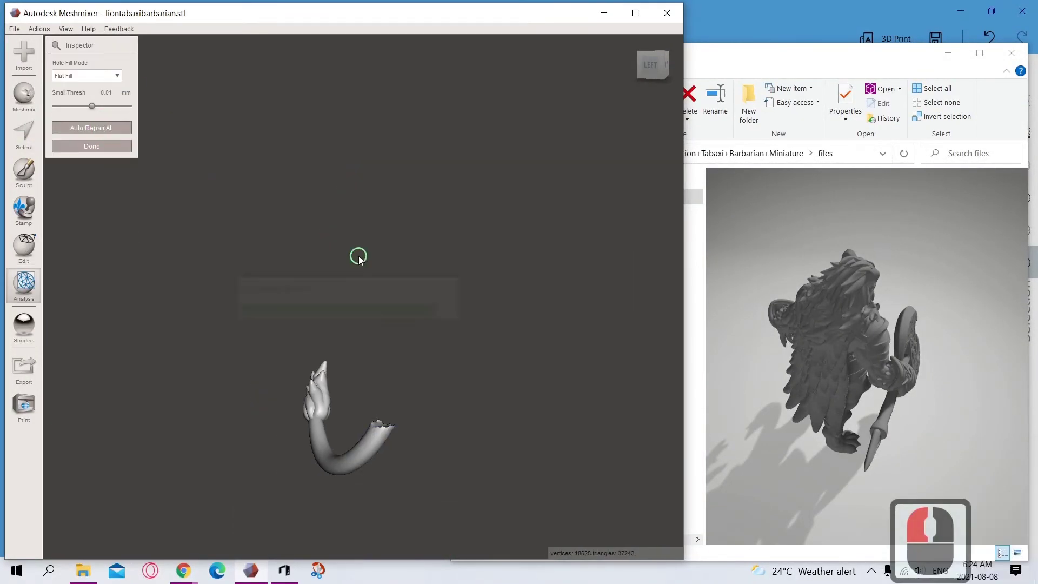
click(23, 371)
text(tail)
click(315, 487)
Step: Load the exported tail into the minotaur scene in 3D Builder
click(535, 158)
ctrl+click(652, 270)
drag(665, 530, 88, 49)
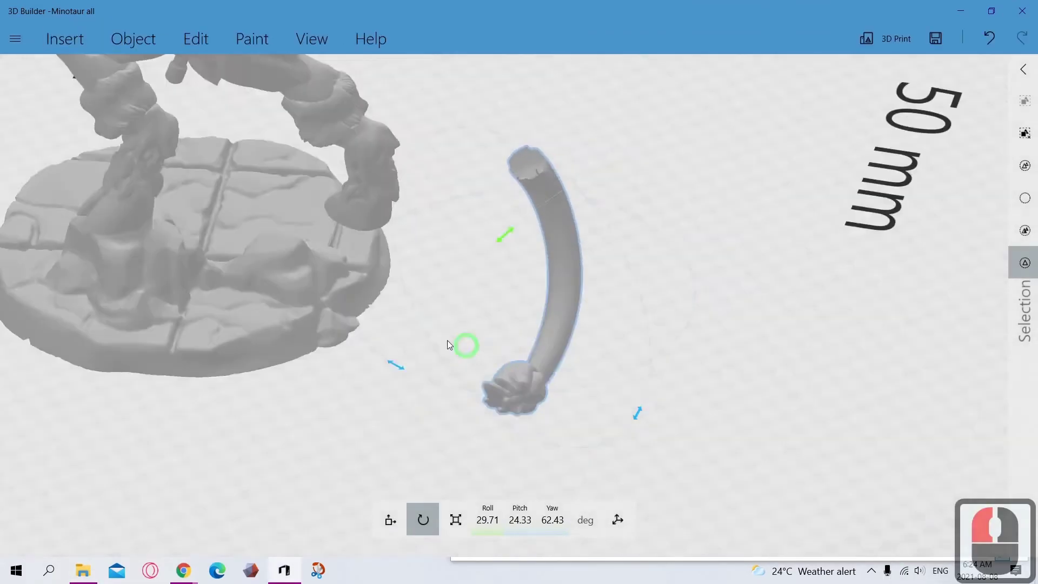
Step: Resize the tail to suit the minotaur, then select the whole model for moving
scroll(448, 345, down, 5)
click(456, 520)
drag(519, 308, 524, 249)
drag(595, 346, 611, 260)
scroll(495, 292, up, 4)
click(1025, 166)
click(391, 519)
scroll(495, 241, down, 4)
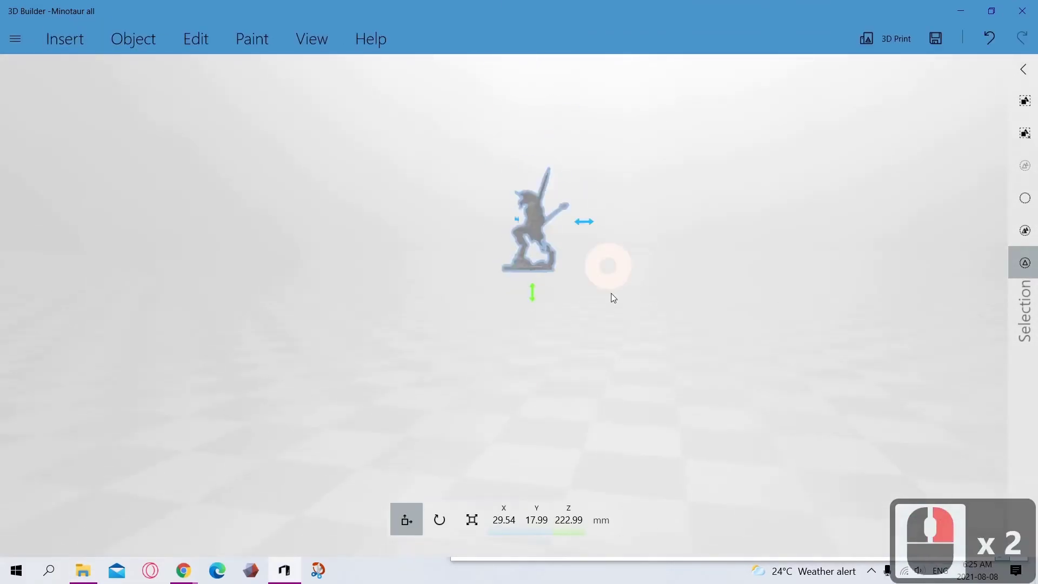
Step: Move the tail against the minotaur's backside so its cut end sinks into the body behind the loincloth
scroll(611, 232, up, 5)
click(703, 378)
scroll(703, 324, down, 5)
drag(703, 378, 676, 347)
drag(524, 237, 524, 198)
drag(737, 311, 703, 281)
drag(487, 240, 477, 241)
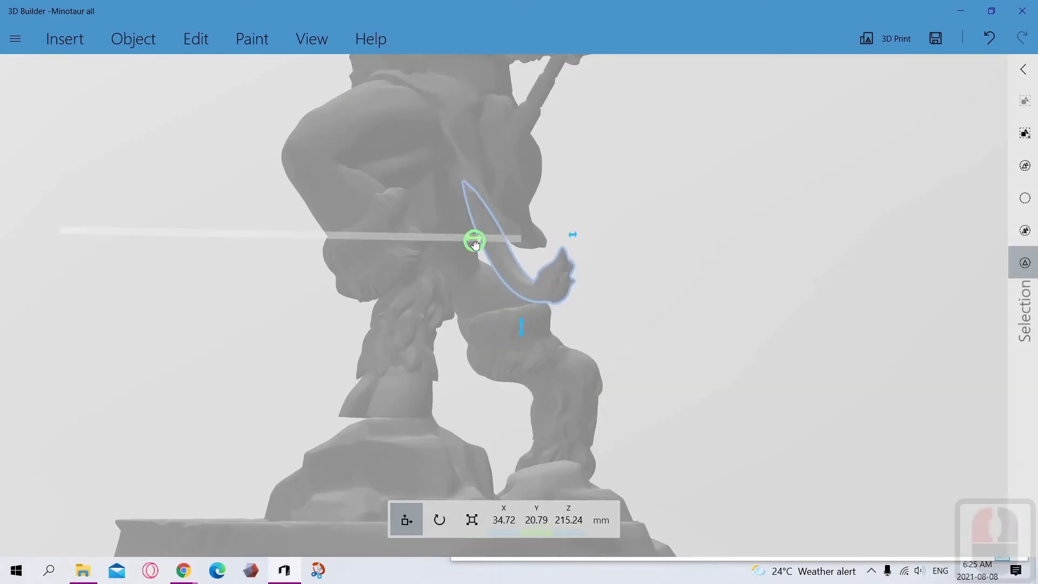
scroll(600, 286, down, 3)
scroll(676, 324, down, 5)
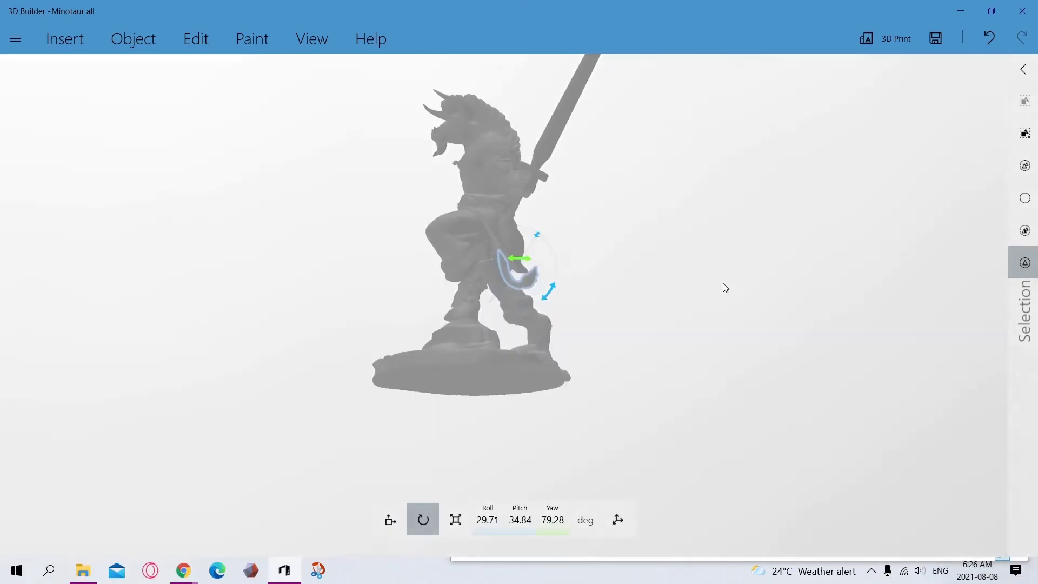
Step: Select all parts and save the model in STL format as Minotaur FINISHED in the Minotaur folder
click(360, 223)
drag(371, 223, 541, 260)
click(1025, 166)
click(20, 39)
click(49, 147)
click(219, 415)
key(BackSpace)
key(BackSpace)
key(BackSpace)
text(FINISHED)
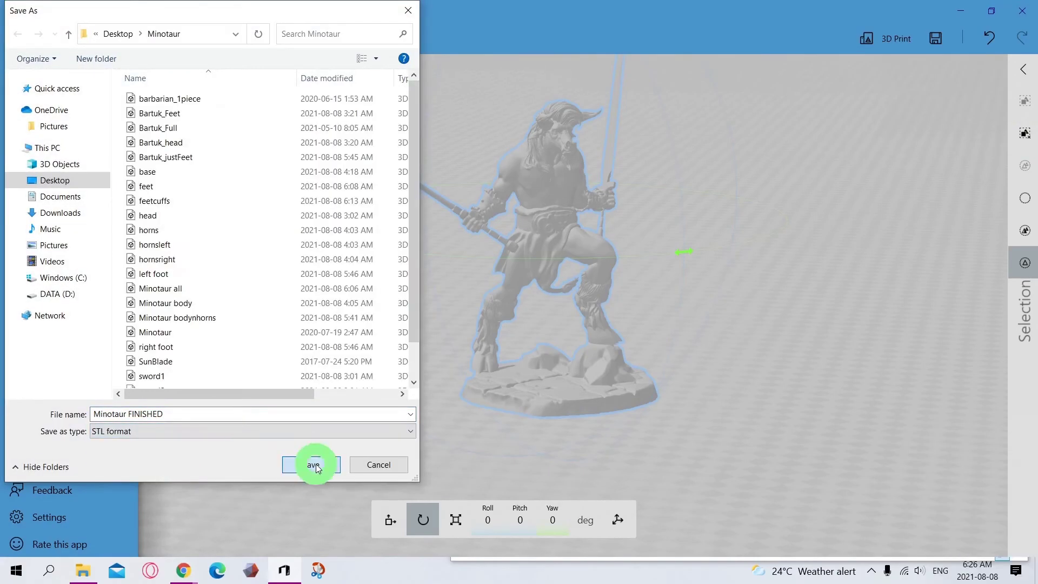
click(317, 466)
Step: Clear the scene and load the Minotaur FINISHED file from the Minotaur folder
click(699, 283)
key(Delete)
scroll(531, 380, up, 9)
click(83, 570)
drag(626, 430, 411, 351)
Step: Start simplifying the minotaur mesh and try a strong reduction level while checking its surface detail
click(195, 39)
click(122, 74)
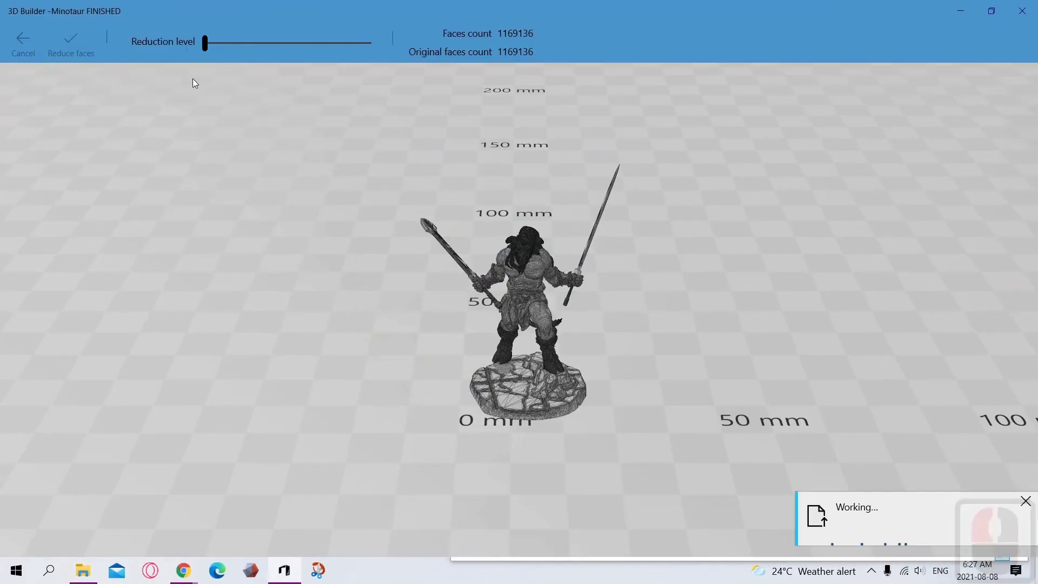
scroll(728, 433, up, 5)
scroll(727, 433, down, 3)
drag(260, 43, 314, 43)
right_drag(229, 164, 297, 322)
drag(297, 322, 162, 313)
scroll(162, 313, down, 2)
Step: Lower the reduction level to leave 99970 faces and apply the face reduction
drag(314, 43, 286, 43)
scroll(315, 211, up, 2)
right_drag(315, 211, 347, 258)
drag(347, 257, 546, 261)
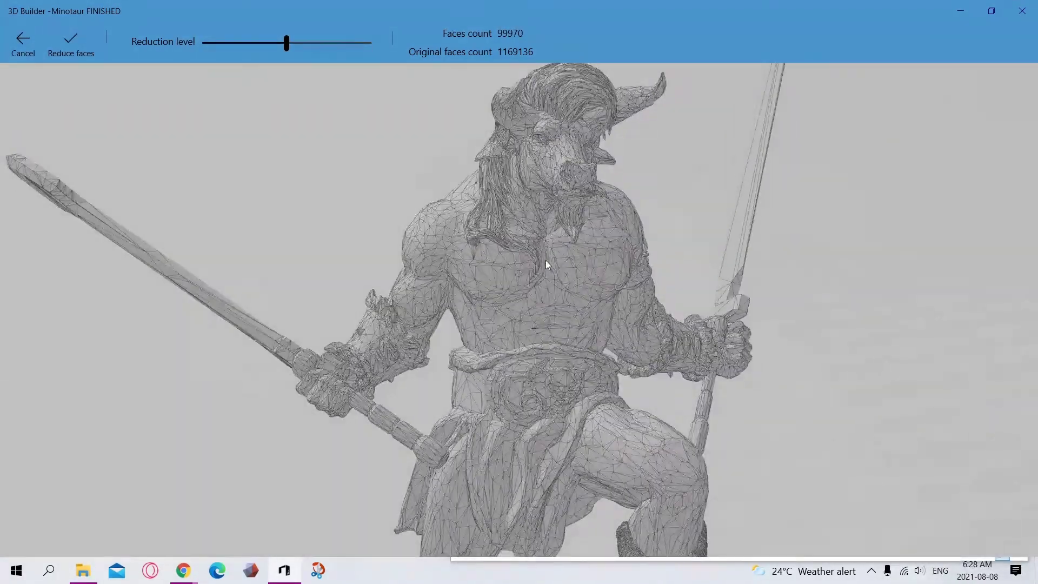
scroll(546, 261, down, 4)
click(71, 47)
Step: Check the simplified minotaur and save it in STL format as Minotaur FINISHED
scroll(573, 270, up, 5)
drag(676, 303, 858, 303)
scroll(857, 303, down, 5)
click(936, 38)
click(249, 430)
click(248, 460)
click(310, 464)
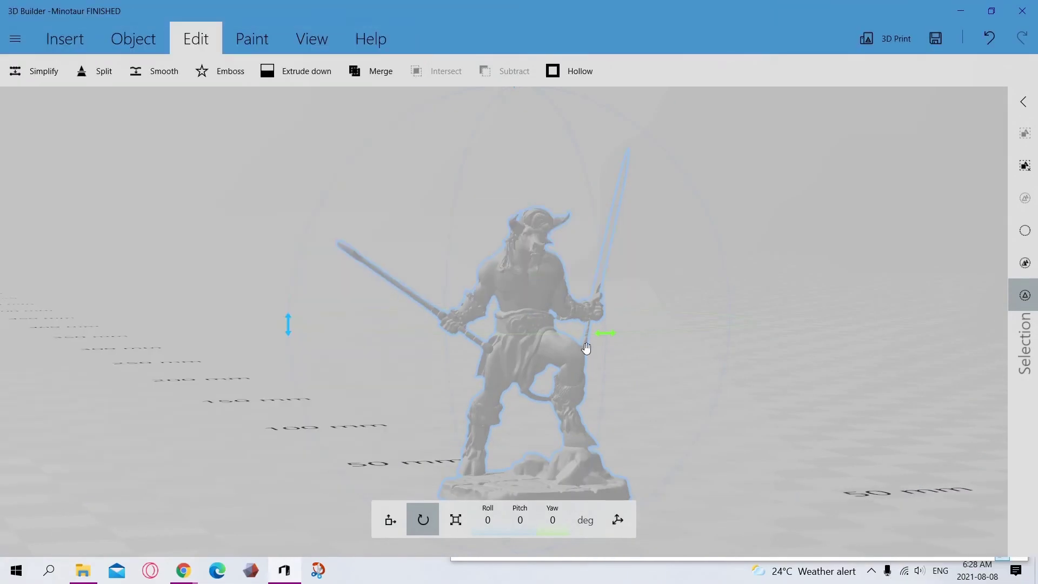
Step: Close 3D Builder, open CHITUBOX and load Minotaur FINISHED onto the build plate
click(1022, 11)
double_click(26, 354)
drag(626, 430, 514, 334)
scroll(515, 334, down, 4)
right_drag(514, 334, 611, 416)
Step: Auto-generate heavy supports over the whole upright minotaur and inspect where they attach
click(998, 53)
scroll(213, 262, up, 7)
scroll(213, 262, down, 4)
right_drag(213, 262, 168, 262)
click(986, 406)
click(981, 166)
click(985, 406)
right_drag(546, 373, 487, 395)
scroll(487, 395, up, 4)
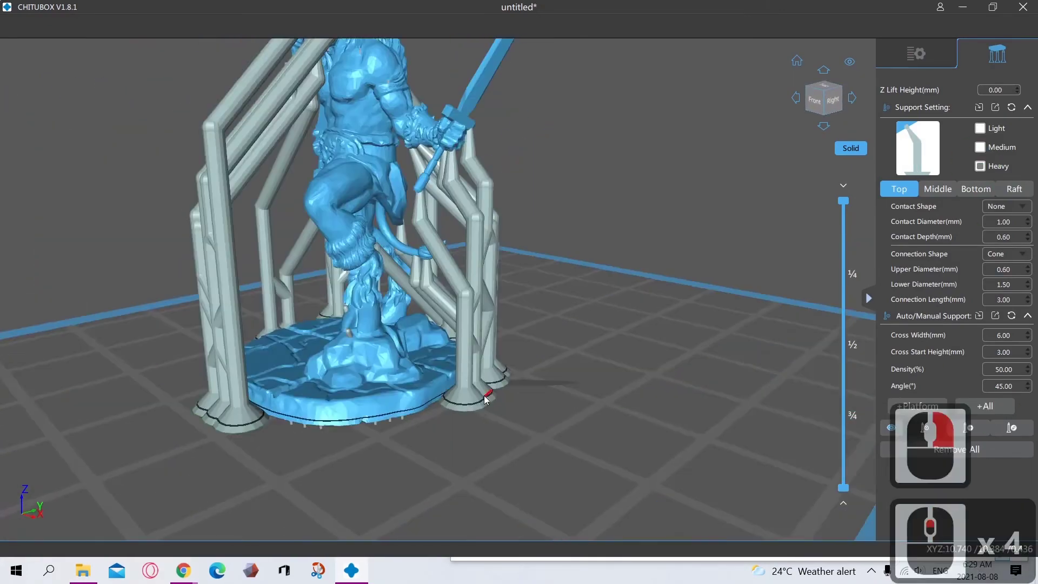
Step: Close CHITUBOX, open PrusaSlicer and load Minotaur FINISHED.stl
click(1023, 7)
double_click(26, 421)
click(83, 570)
drag(610, 431, 351, 271)
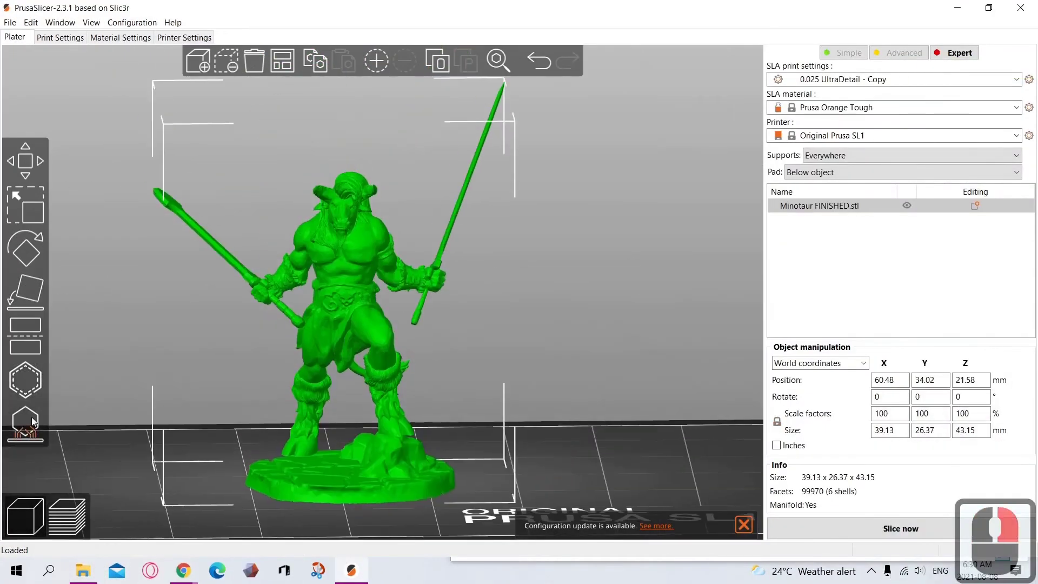
Step: Auto-generate SLA support points on the upright minotaur and inspect the supports around its head and body
click(25, 422)
click(91, 418)
scroll(459, 347, up, 6)
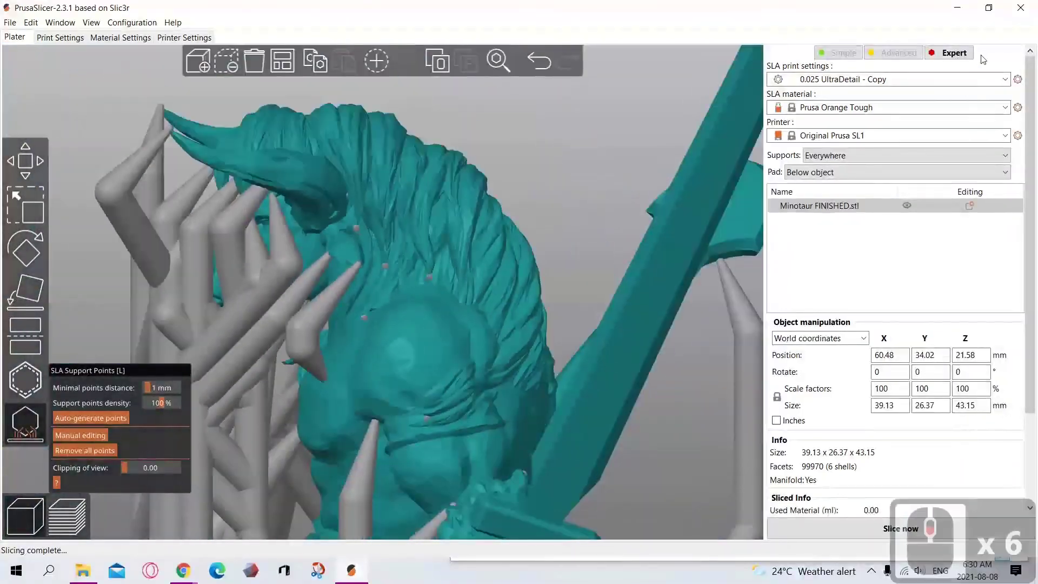
scroll(566, 409, down, 6)
drag(566, 408, 420, 415)
scroll(420, 416, up, 6)
Step: Close PrusaSlicer, reopen CHITUBOX and load Minotaur FINISHED onto the build plate
click(1021, 8)
double_click(26, 348)
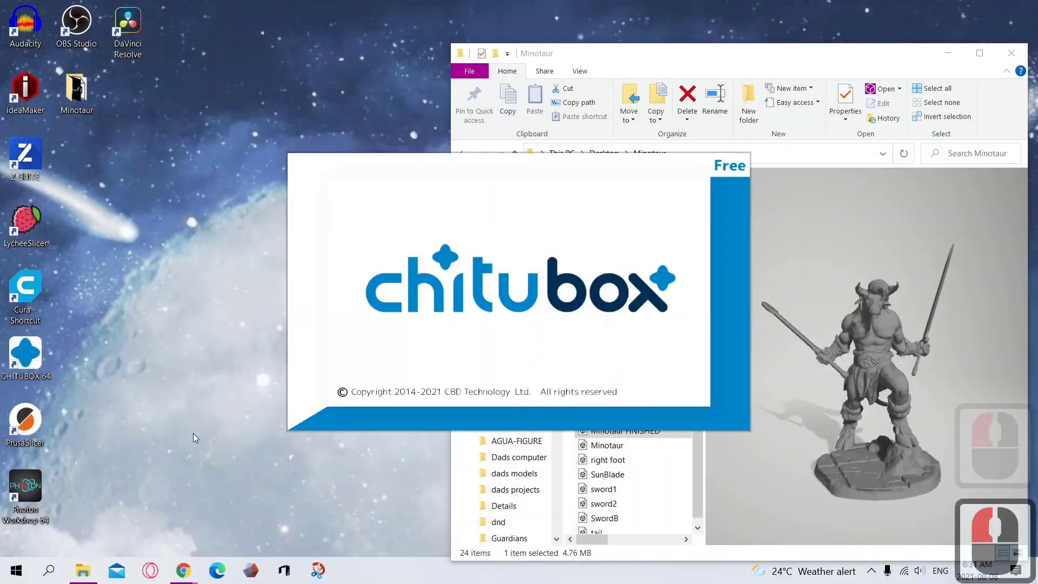
click(82, 571)
drag(609, 431, 352, 271)
Step: Rotate the minotaur in 45° increments about Y until it hangs head down at an angle
click(13, 238)
click(55, 250)
click(13, 231)
mouse_move(411, 346)
right_down()
mouse_move(542, 336)
mouse_move(430, 352)
right_up()
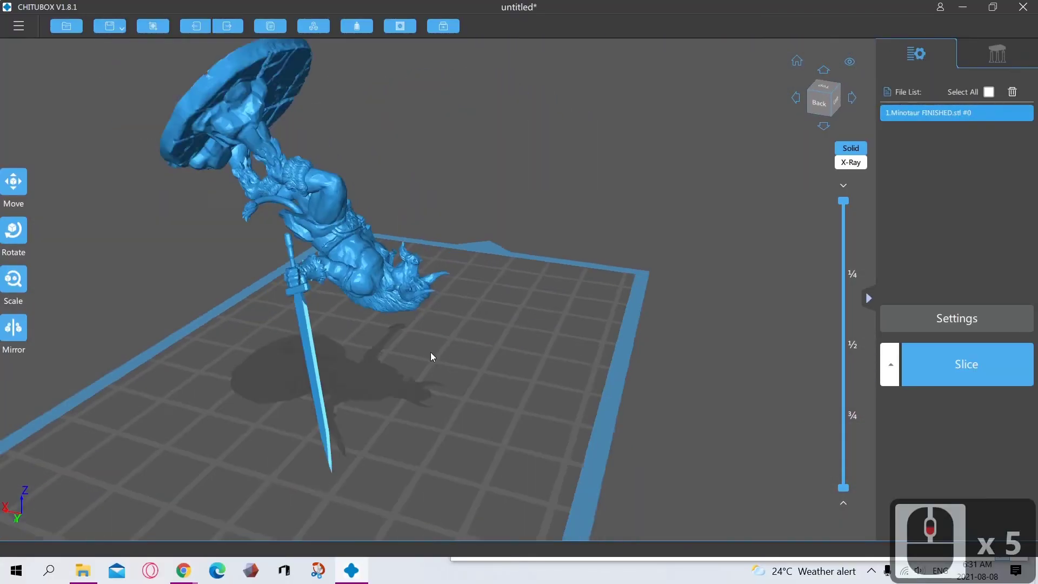
Step: Try generating platform supports on the upside-down minotaur and inspect them
scroll(431, 353, down, 3)
click(997, 53)
click(925, 410)
right_drag(540, 346, 407, 420)
click(916, 53)
Step: Rotate the upside-down minotaur 12° about X and check its tilt from the side
click(13, 231)
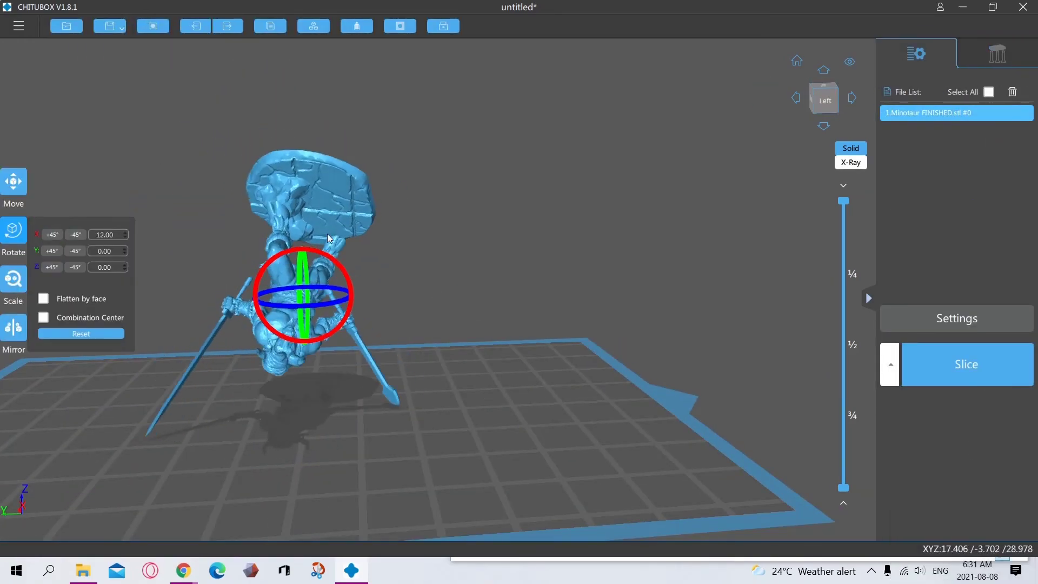
click(13, 231)
right_drag(827, 238, 690, 243)
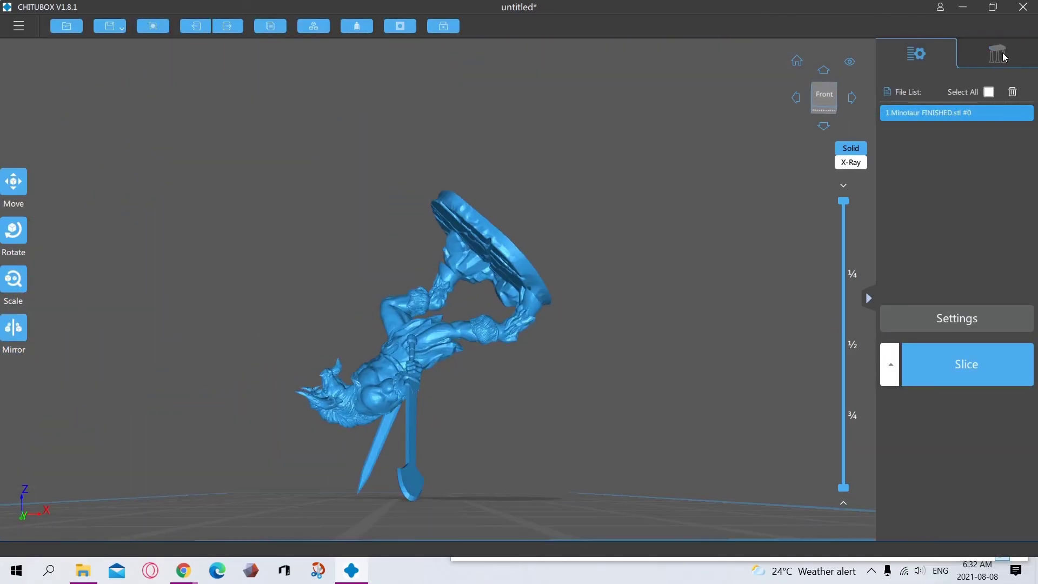
Step: Auto-generate supports over the whole tilted minotaur and enter support editing to examine them up close
click(997, 53)
click(984, 406)
right_drag(829, 219, 73, 265)
scroll(238, 468, up, 5)
click(86, 252)
click(1012, 427)
scroll(709, 367, up, 5)
right_drag(379, 325, 510, 433)
scroll(708, 367, down, 5)
Step: Duplicate the supported minotaur to get four copies and move the copies into separate areas of the build plate
click(917, 53)
scroll(545, 389, down, 5)
click(270, 26)
scroll(658, 405, down, 4)
click(13, 181)
drag(579, 308, 373, 292)
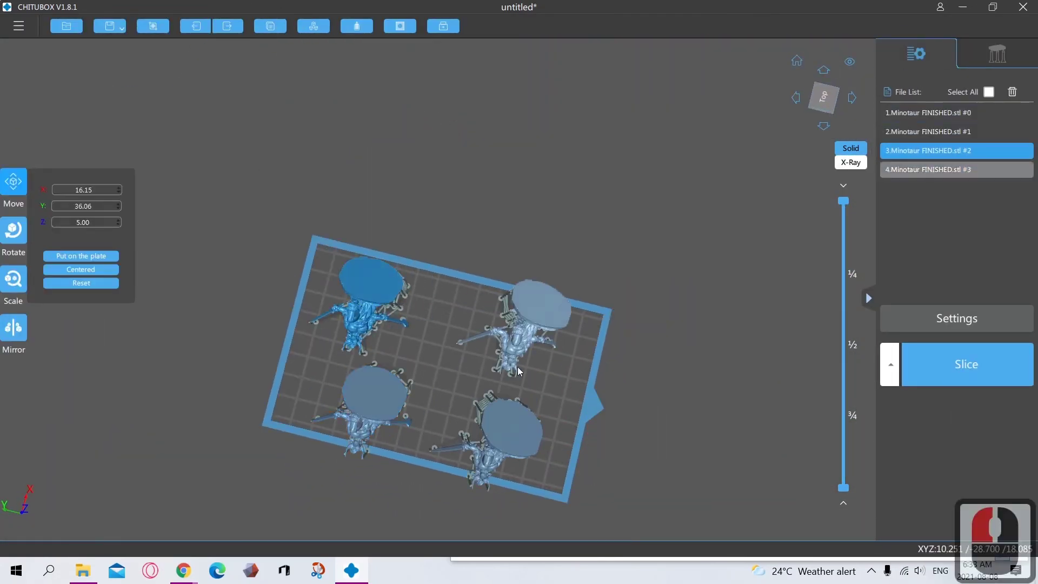
Step: Rotate the fourth minotaur copy to 270° about Z and check how all four copies fit on the plate
right_drag(518, 366, 301, 447)
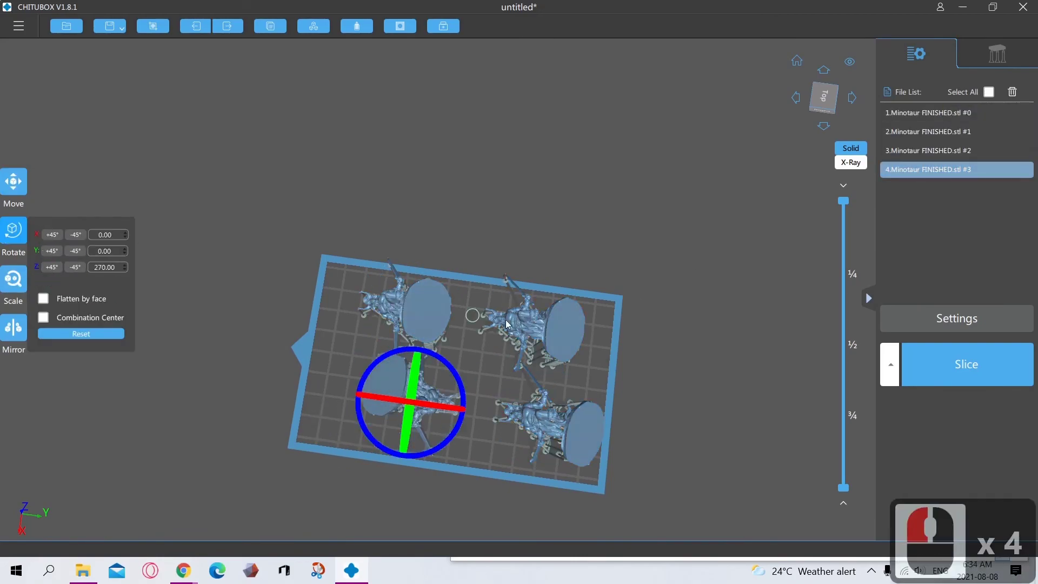
click(536, 342)
right_drag(537, 341, 652, 475)
right_drag(518, 449, 532, 415)
scroll(532, 414, up, 3)
Step: Slice the four-minotaur plate and save the result as _Minotaur_FINISHED in Photon Series (*.pwmo) format
click(936, 363)
click(565, 10)
click(482, 468)
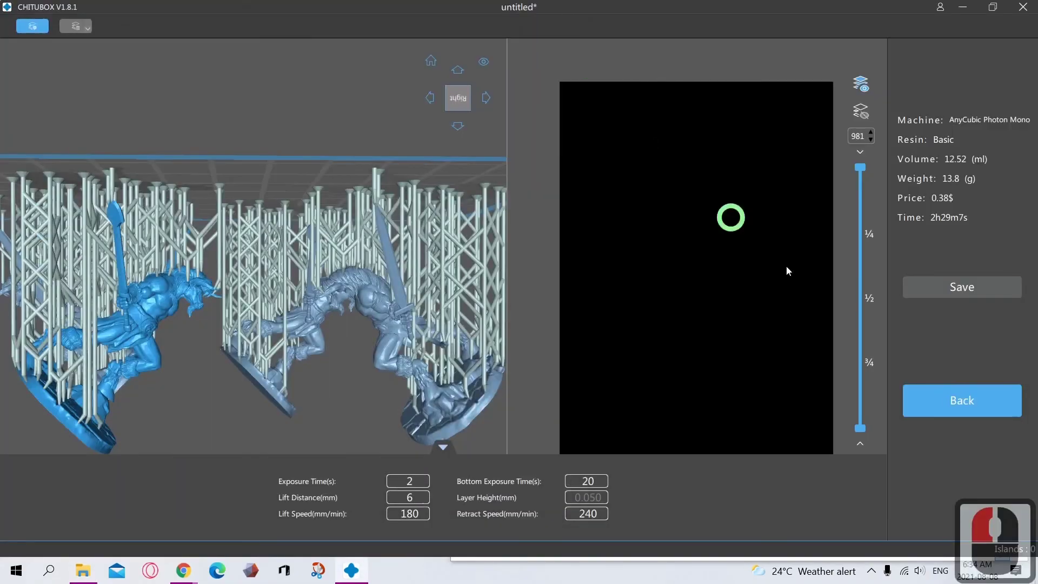
click(962, 286)
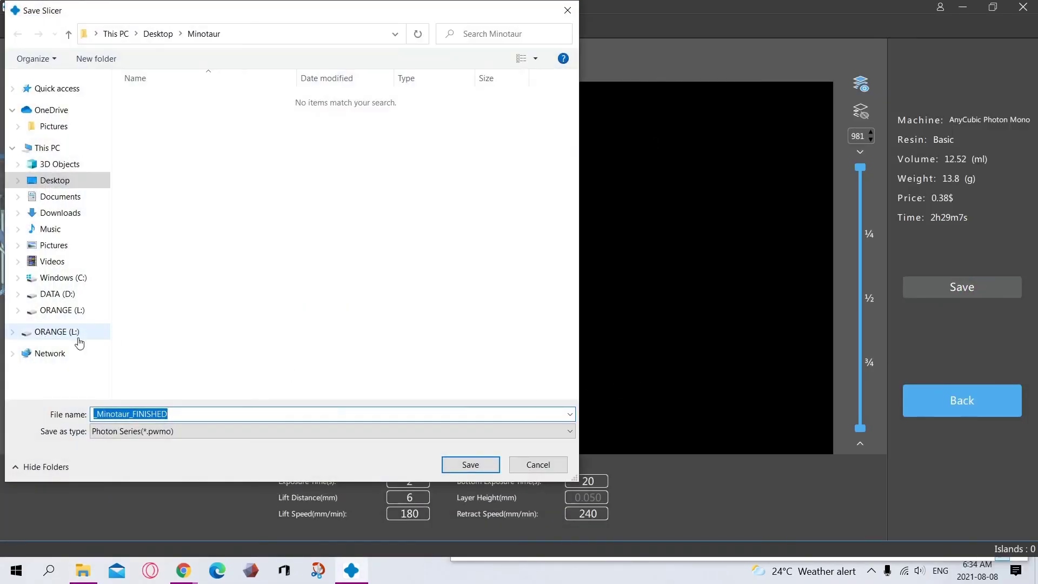
click(471, 465)
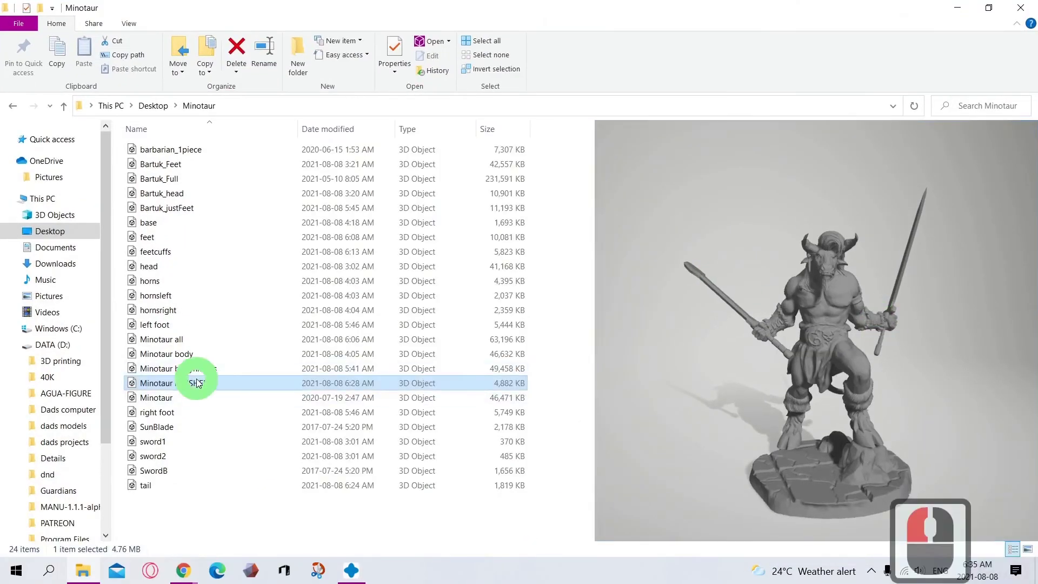
Step: Switch to the Minotaur folder in File Explorer and view the Minotaur FINISHED model, including its preview
double_click(197, 383)
click(1019, 12)
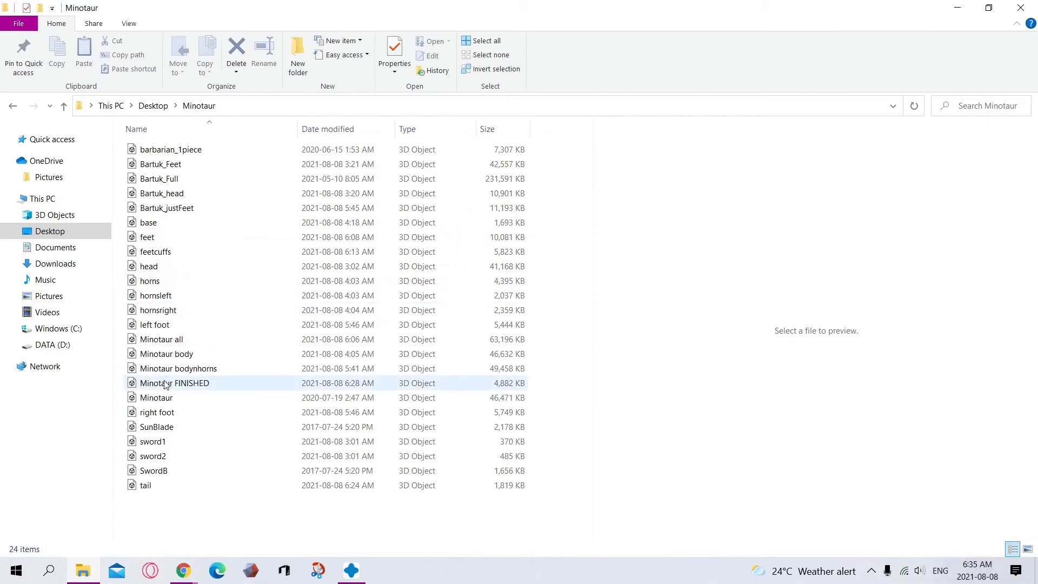
click(165, 383)
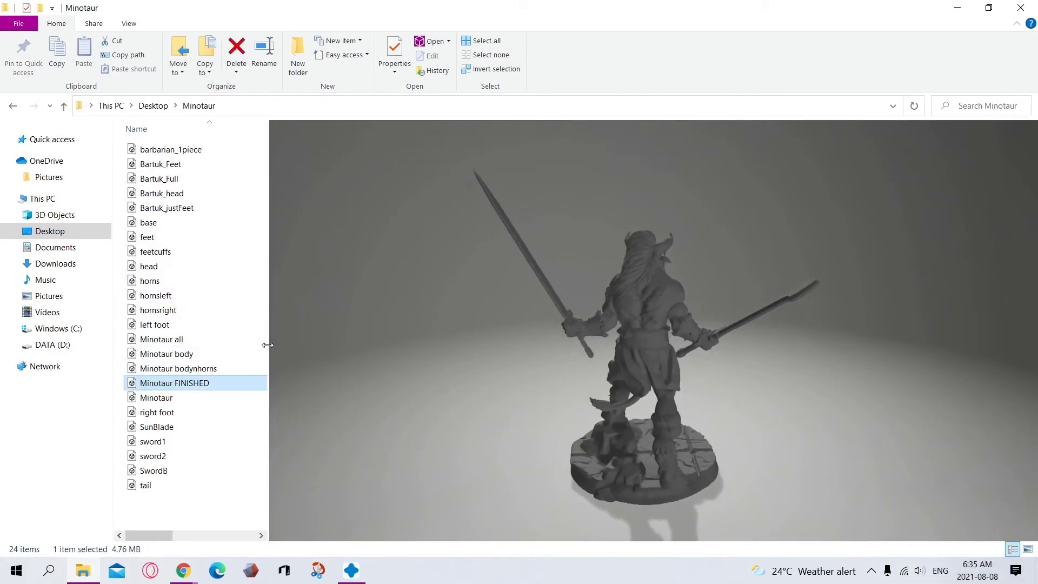